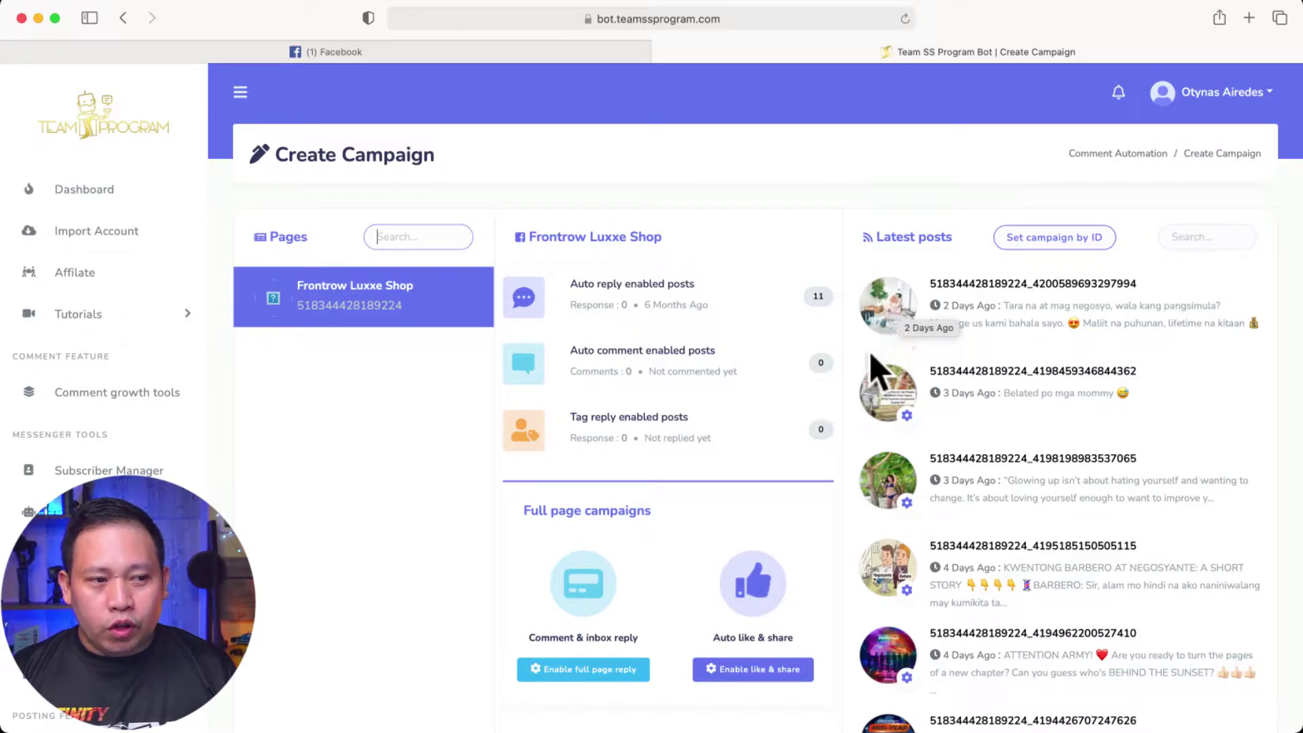
Switch to Facebook, open the Frontrow Luxxe Shop page and examine its May 12 post under Other Posts
left_click(372, 68)
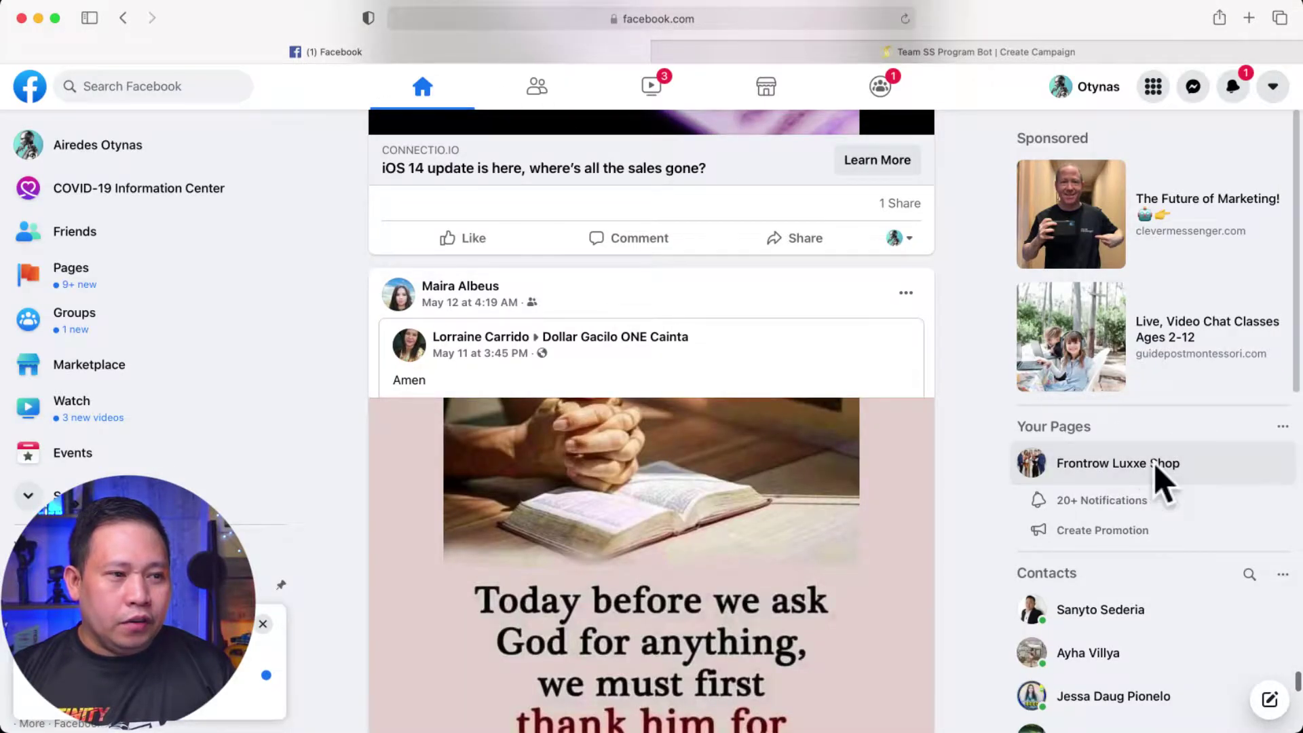
left_click(1156, 467)
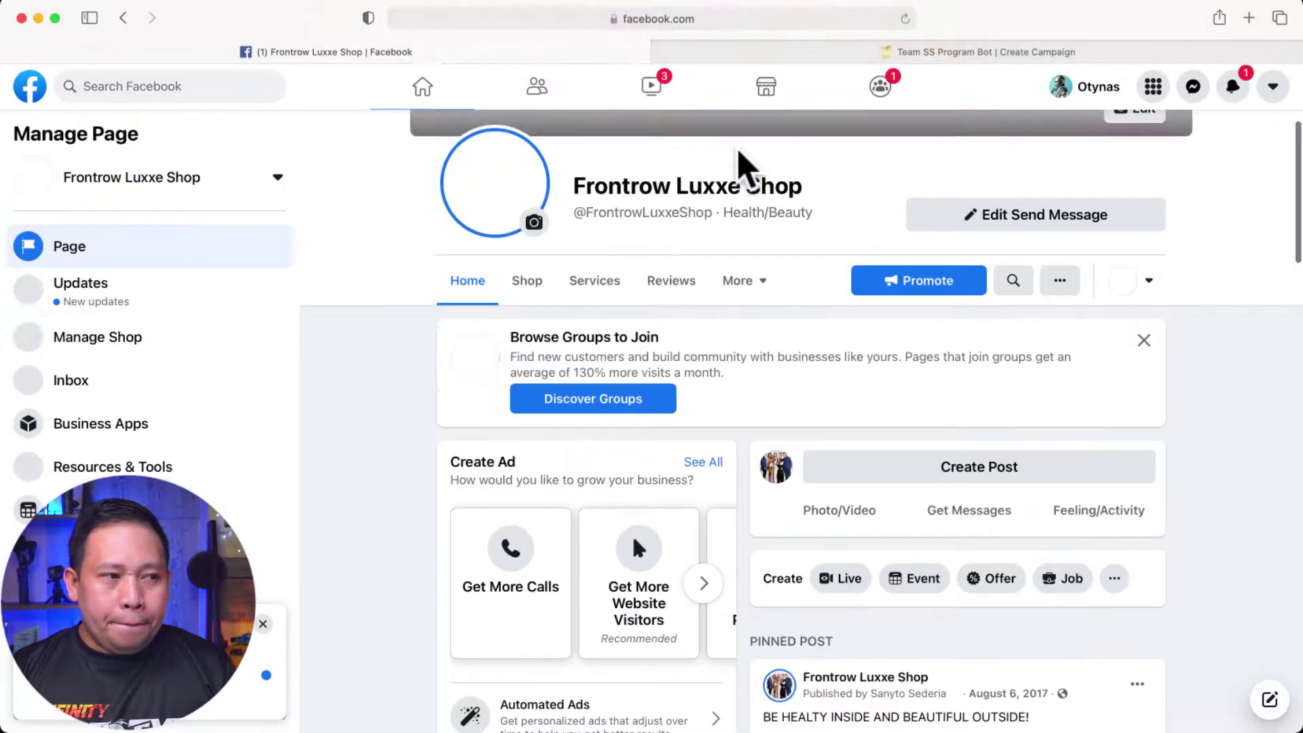
scroll(954, 363, "down", 6)
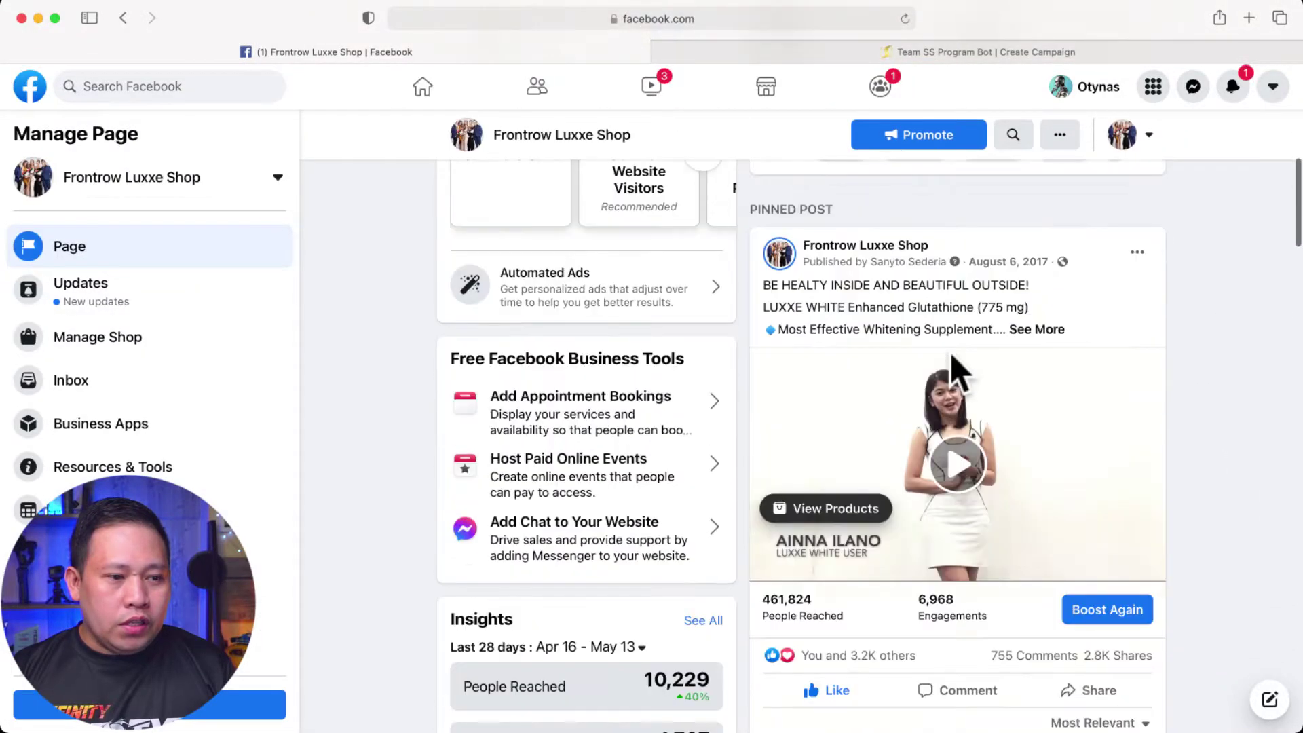
scroll(954, 363, "down", 10)
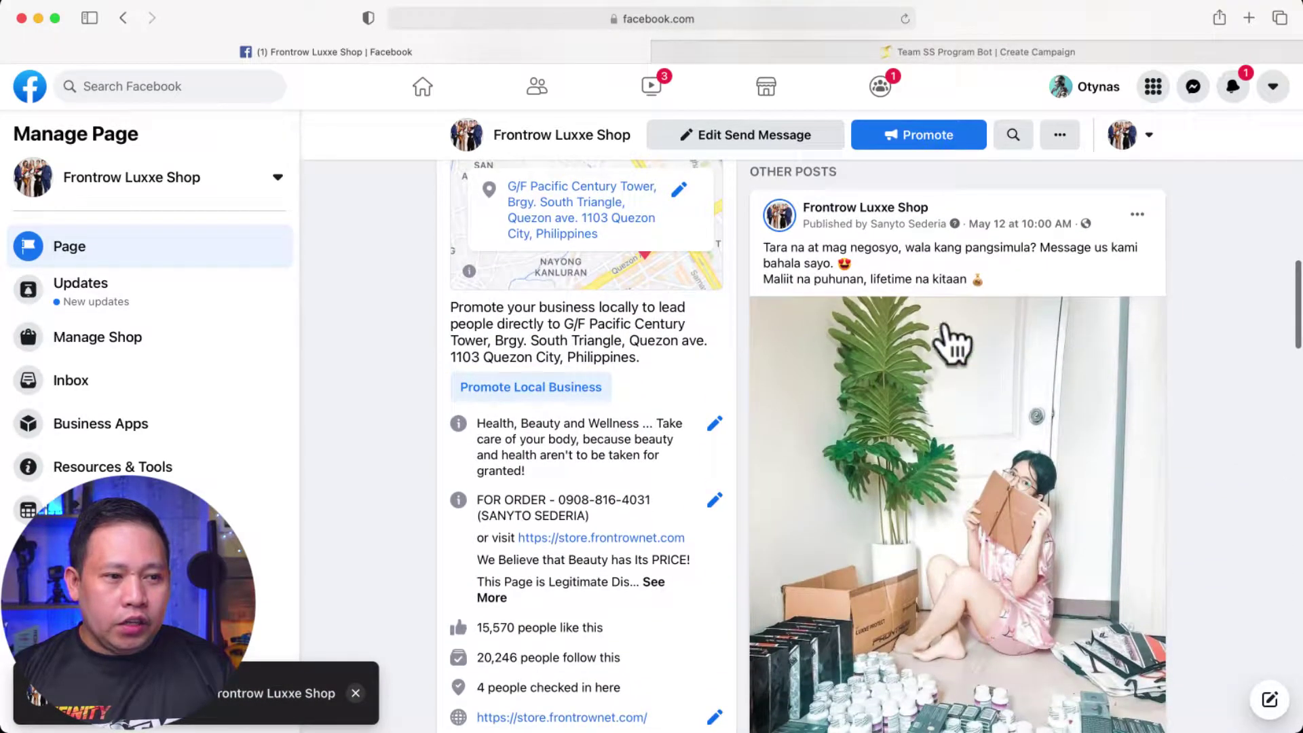
scroll(968, 431, "down", 2)
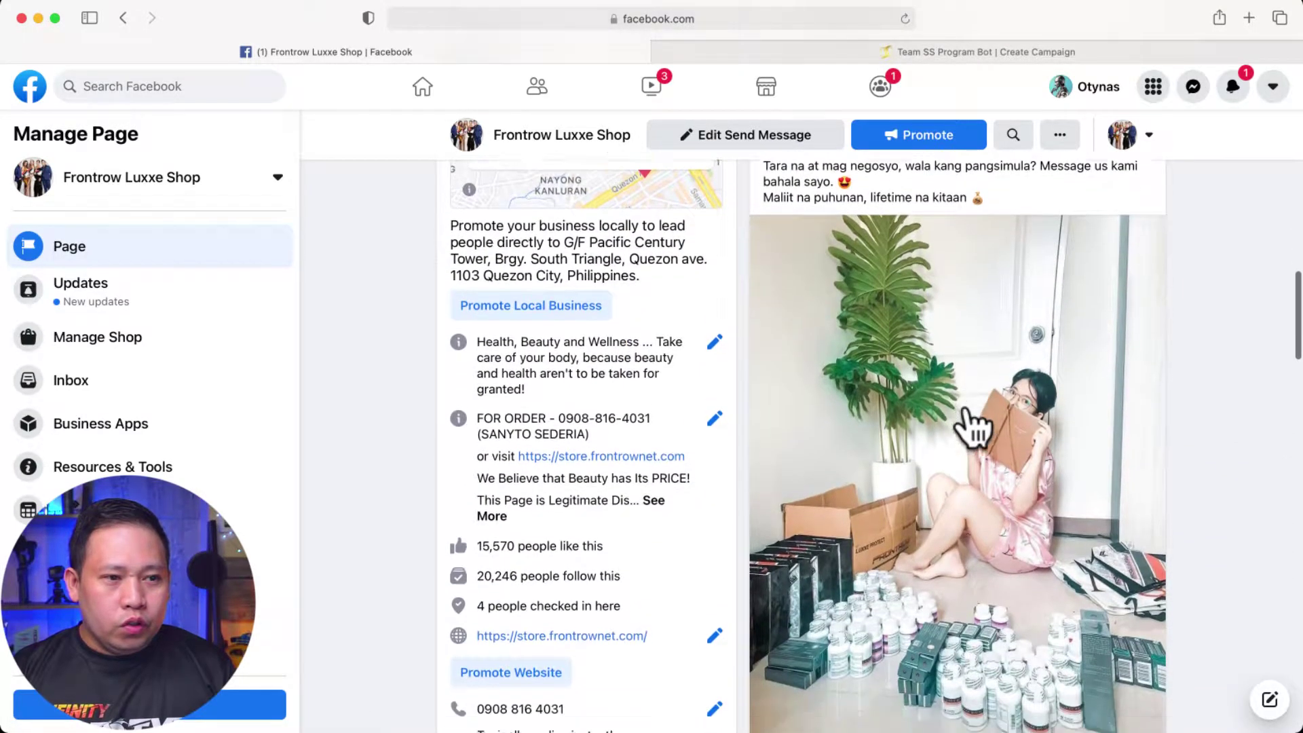
scroll(972, 428, "down", 2)
scroll(972, 427, "up", 3)
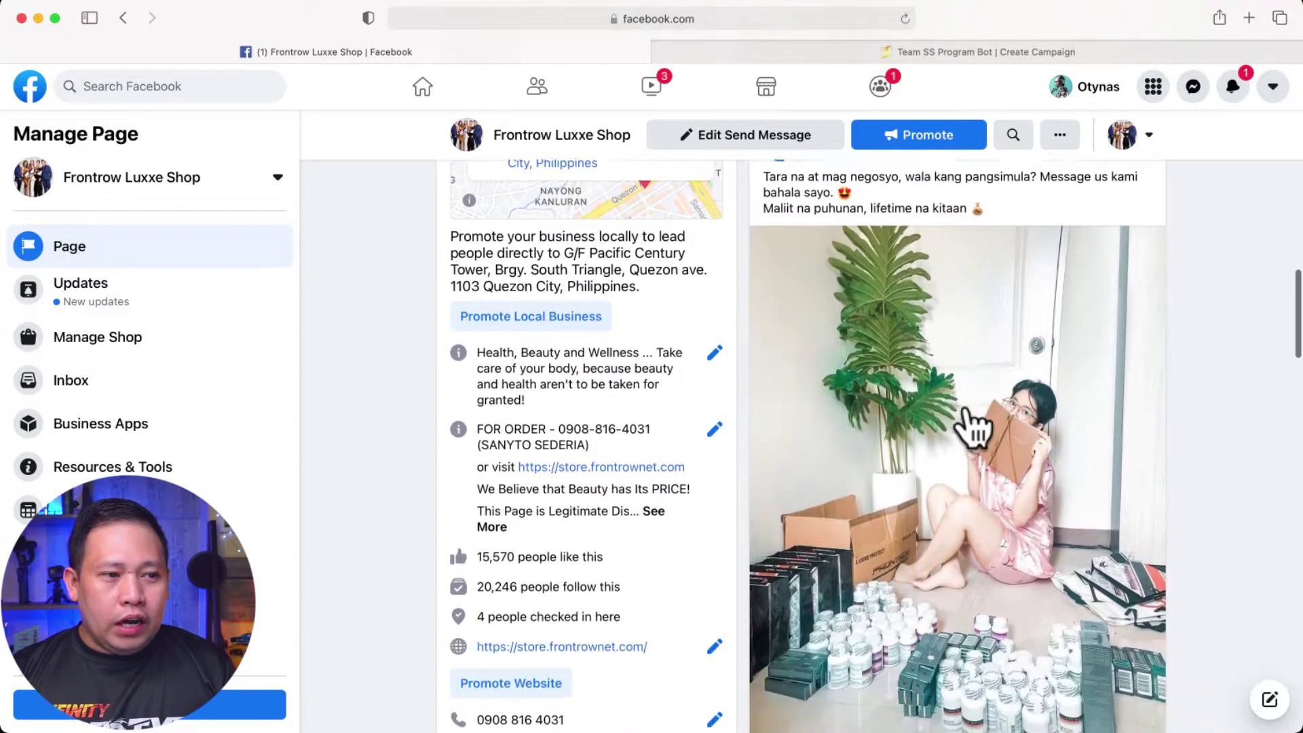
scroll(972, 427, "up", 1)
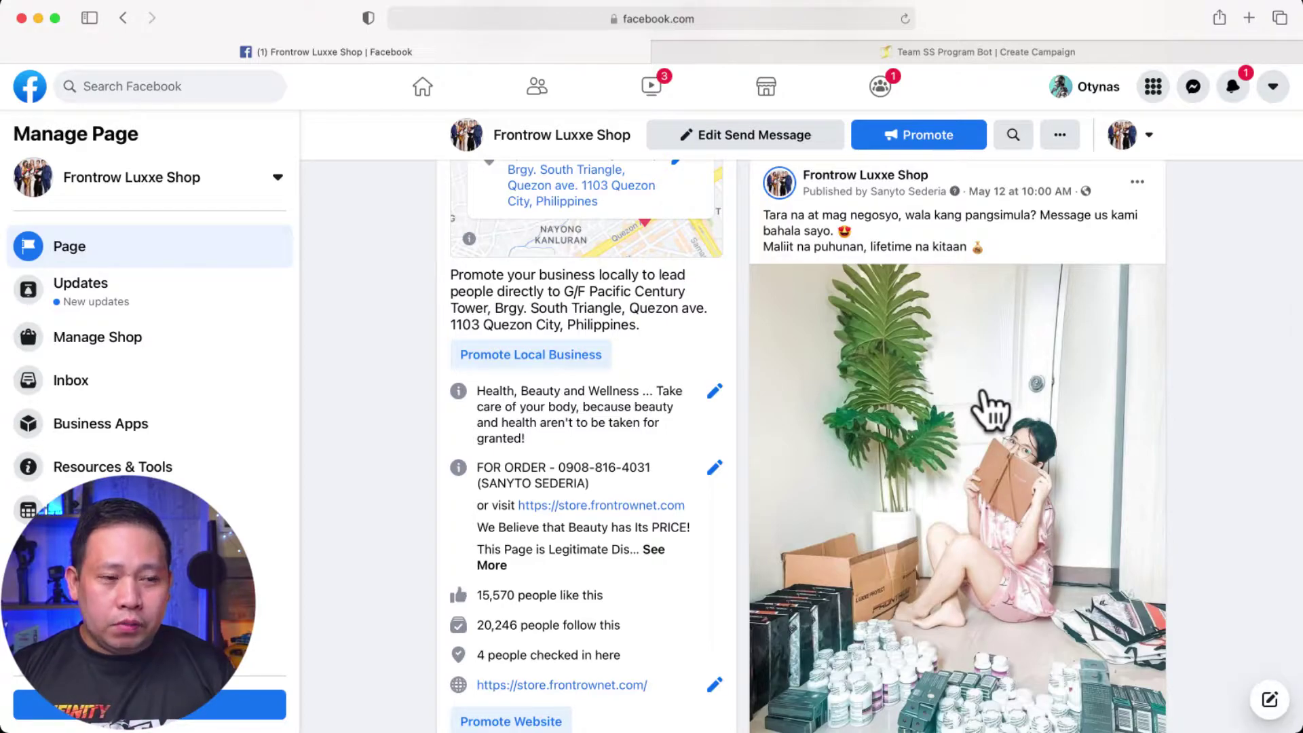
scroll(991, 411, "down", 5)
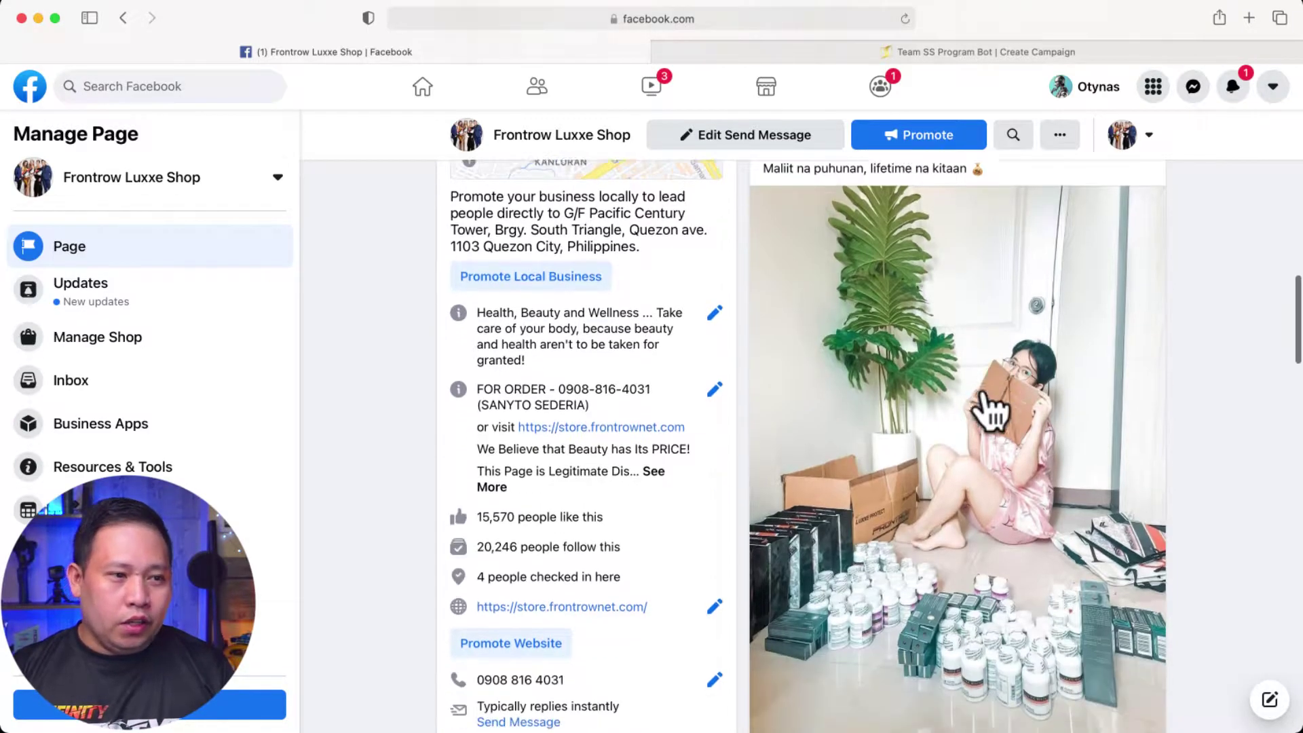
scroll(1009, 411, "down", 2)
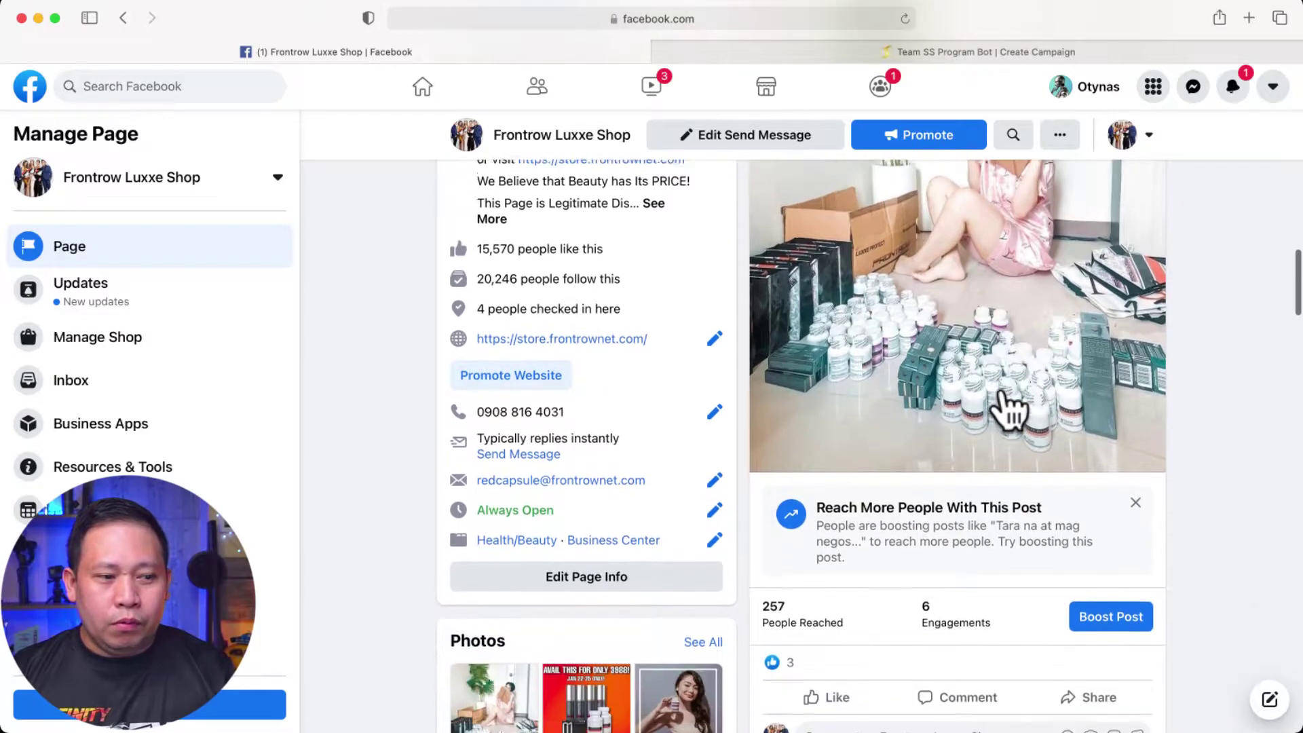
scroll(1009, 411, "up", 6)
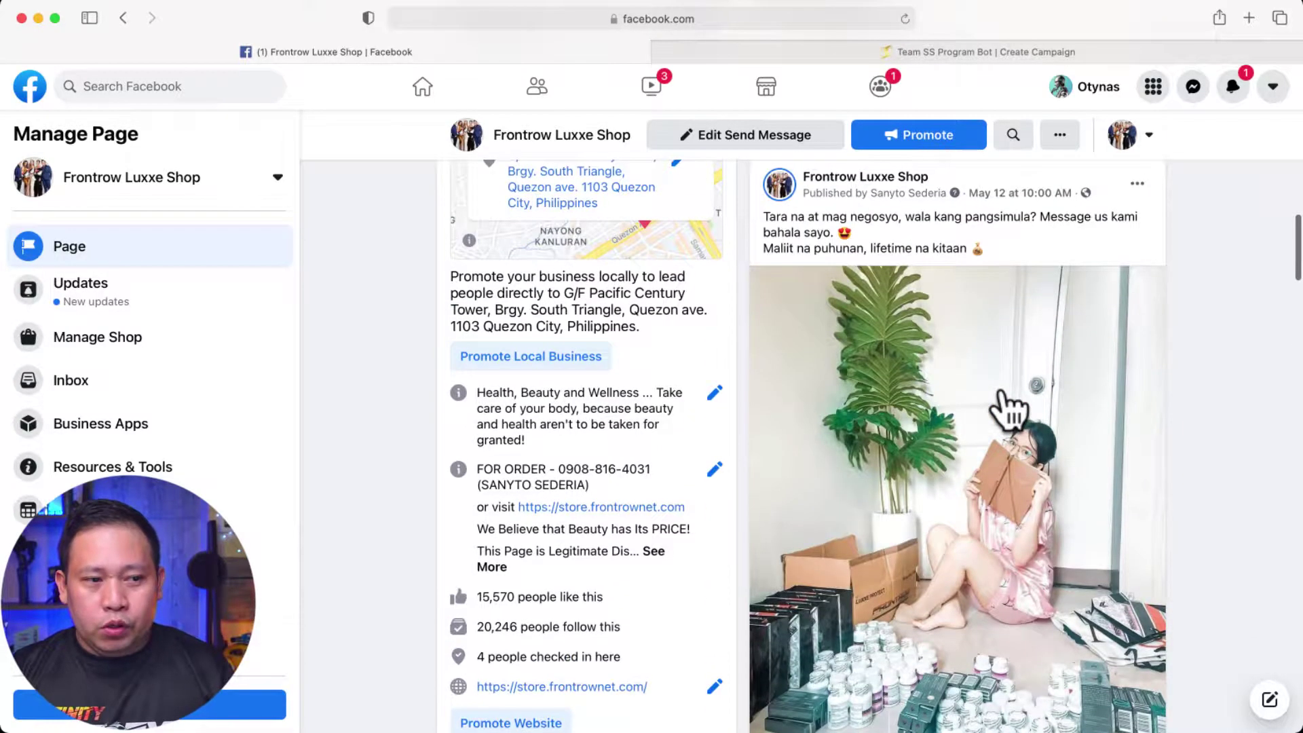
Compare the May 12 Facebook post and its comment area with the first entry among the campaign tool's latest posts
left_click(845, 55)
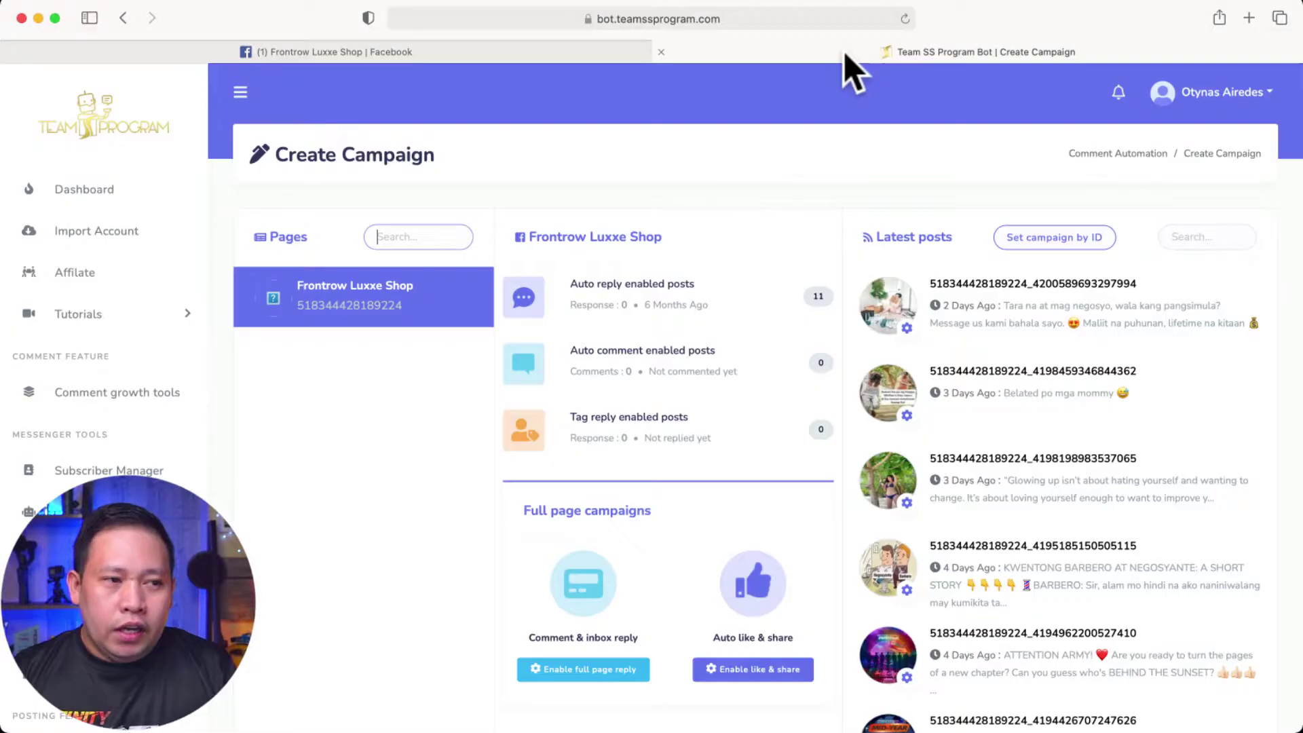
left_click(572, 54)
scroll(1003, 523, "down", 5)
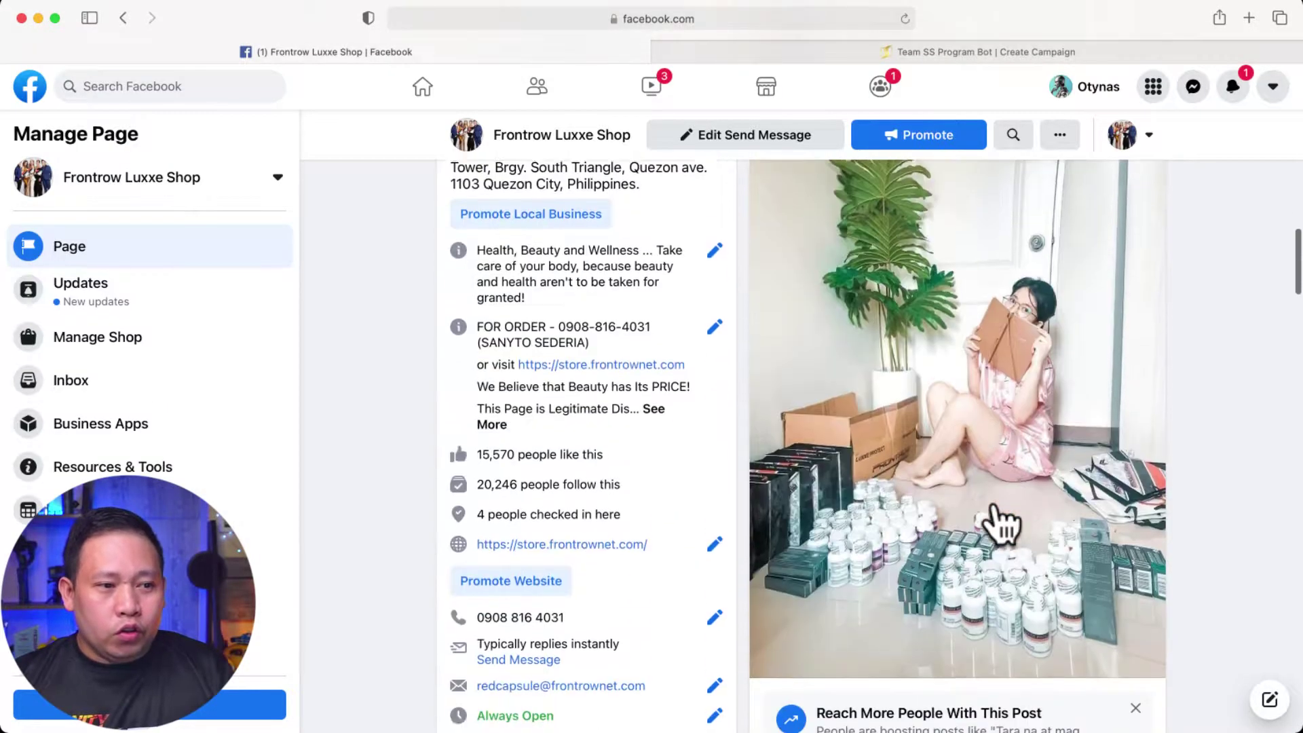
left_click(954, 699)
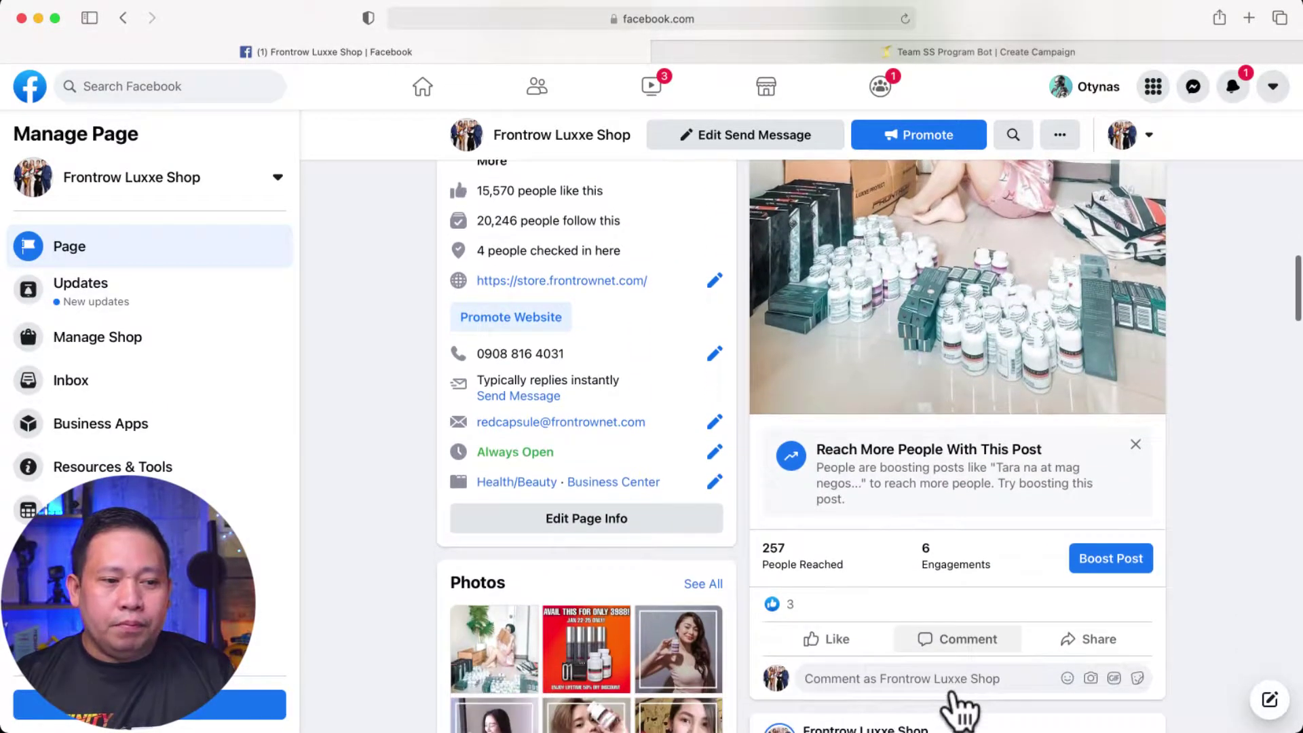
scroll(935, 675, "up", 14)
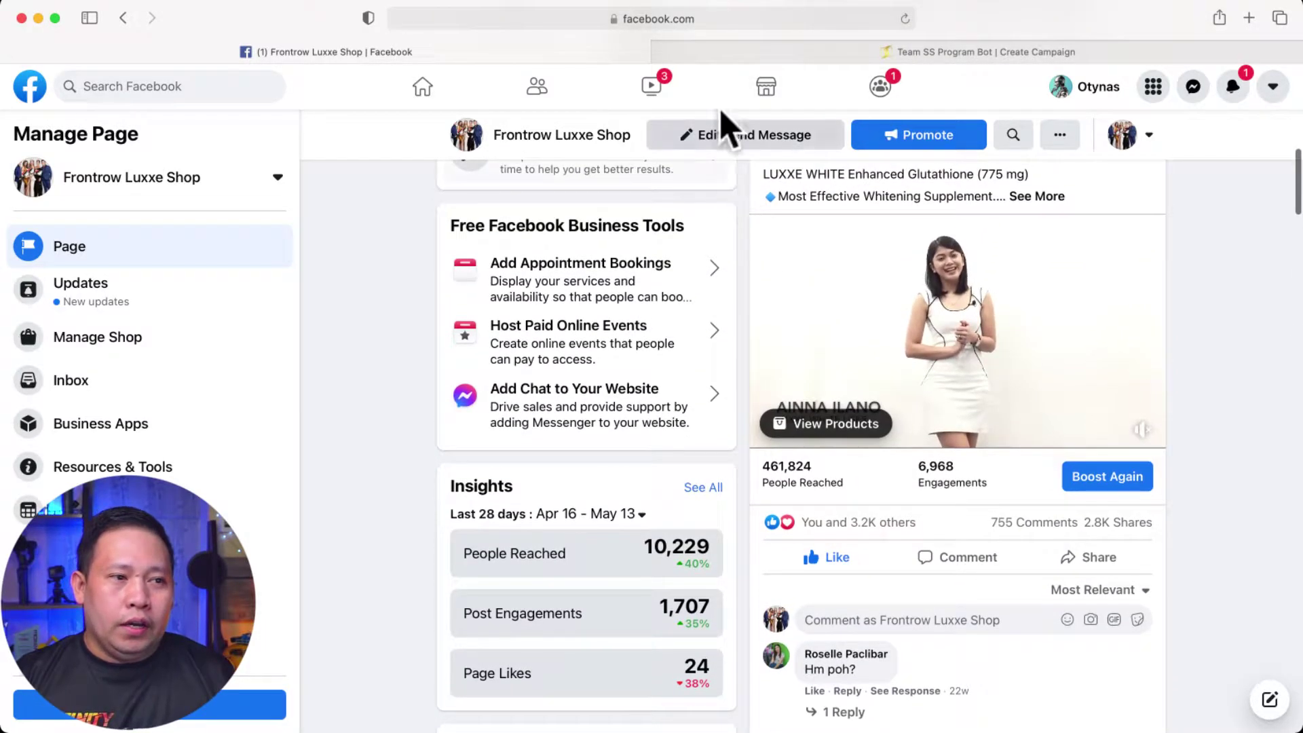
left_click(733, 54)
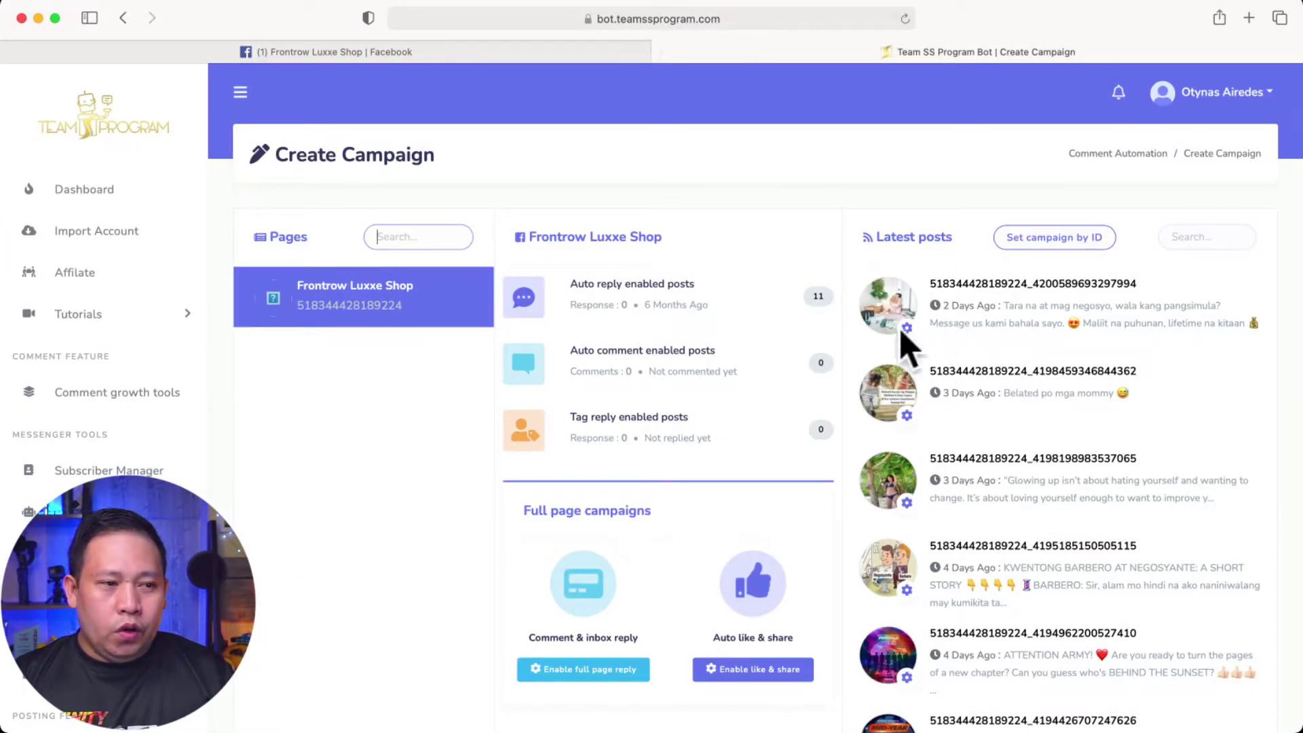
left_click(409, 51)
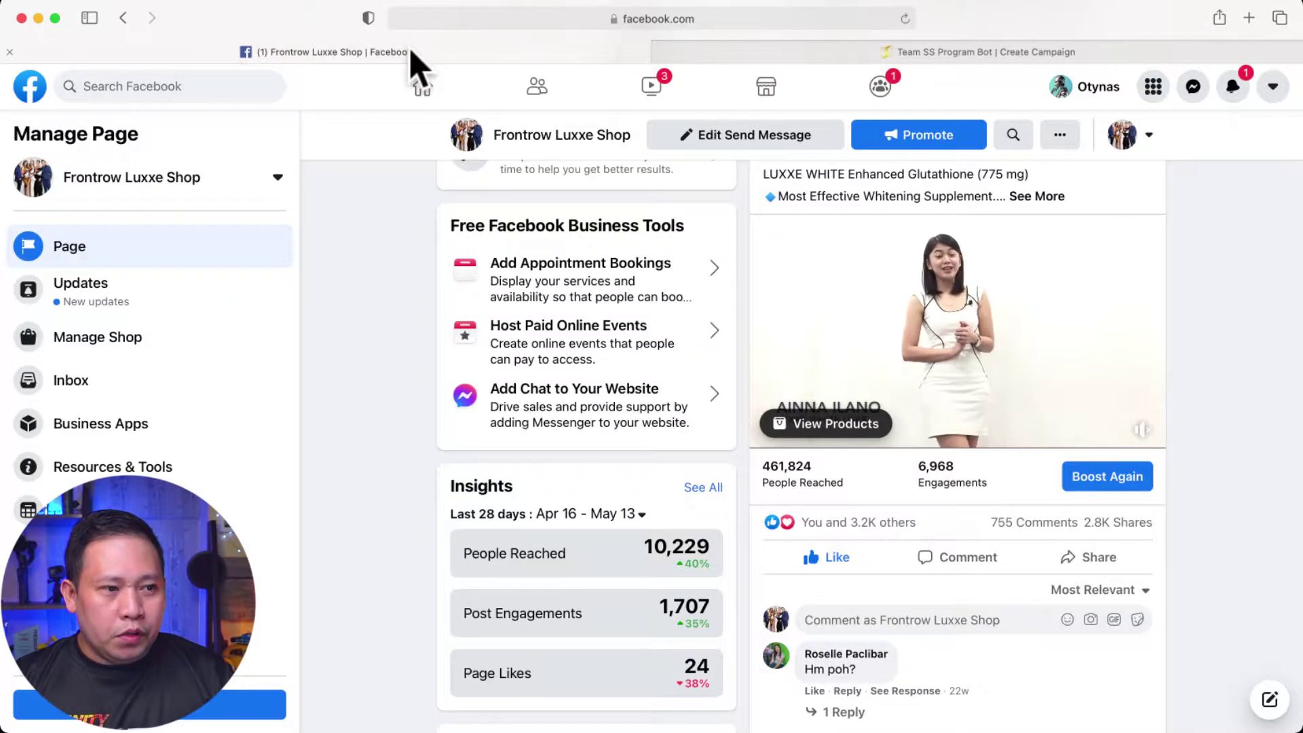
scroll(1062, 596, "down", 14)
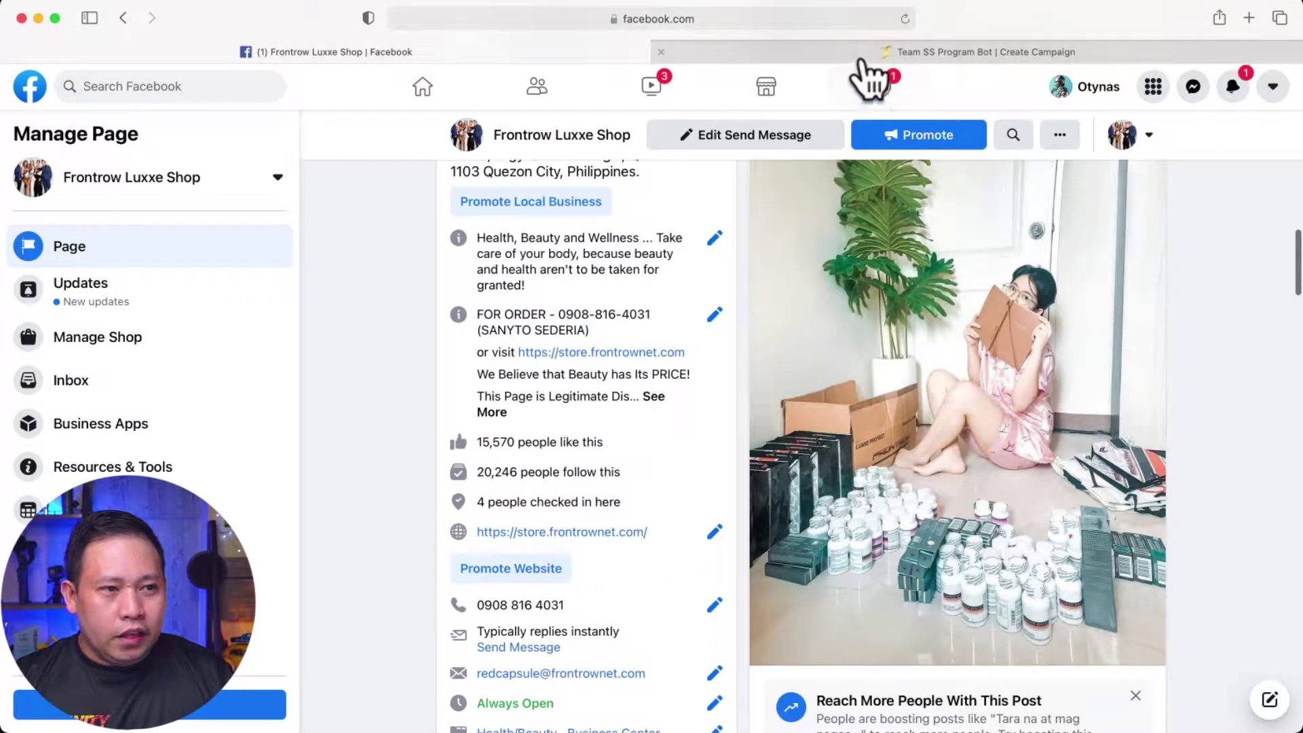
left_click(868, 54)
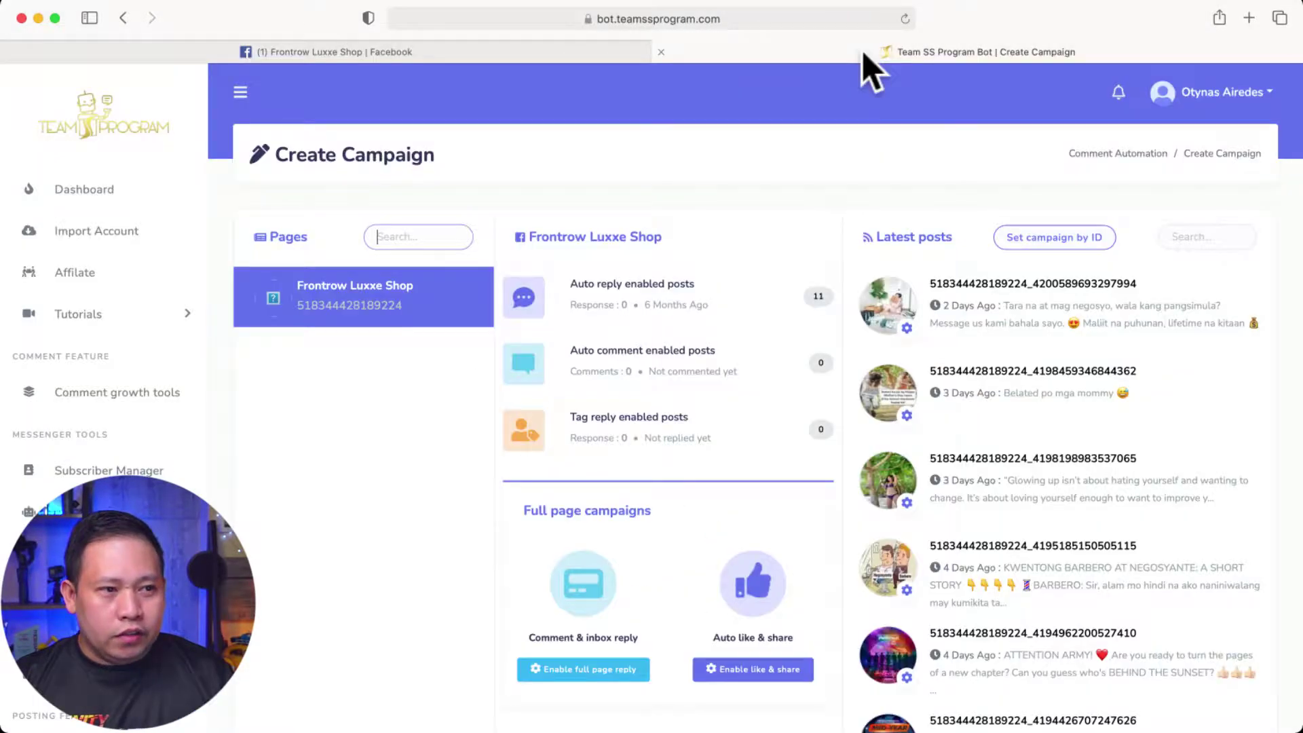
left_click(906, 328)
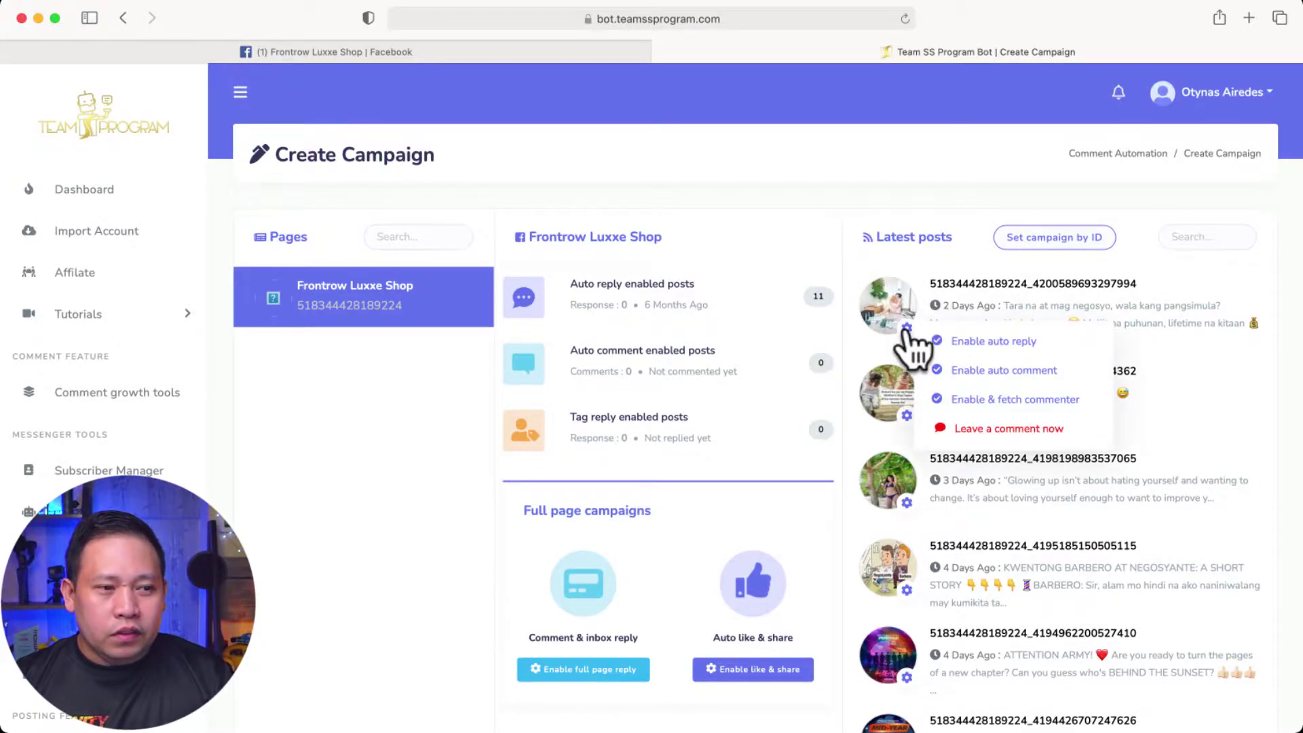
left_click(1016, 350)
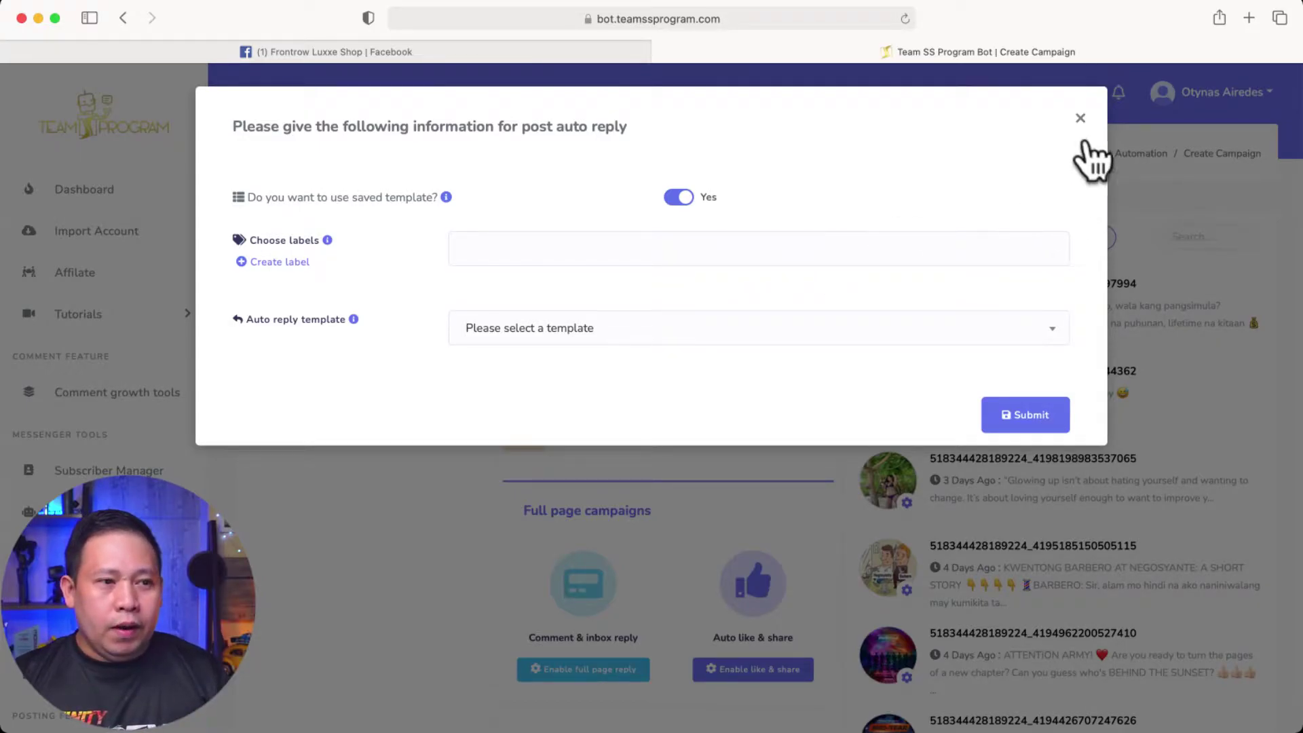
left_click(1081, 118)
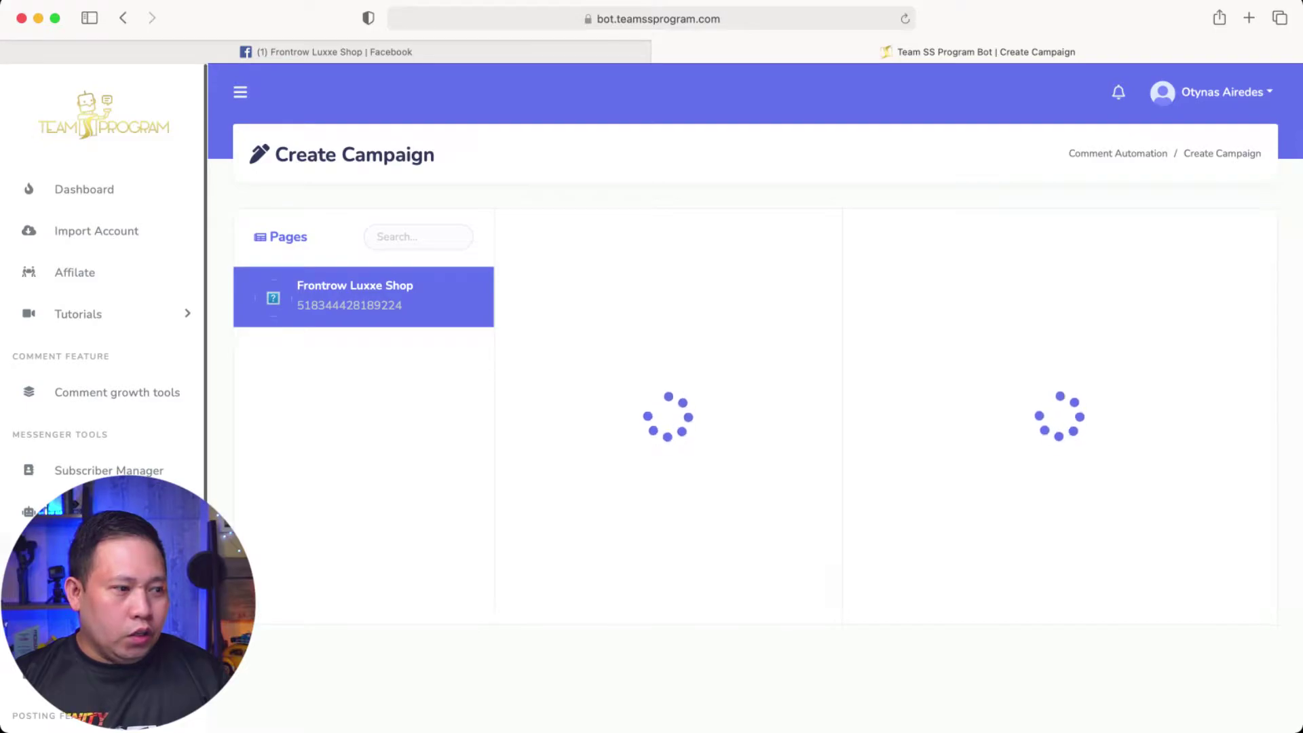
Open the reply template manager in the comment growth tools and check the saved auto reply templates
left_click(93, 395)
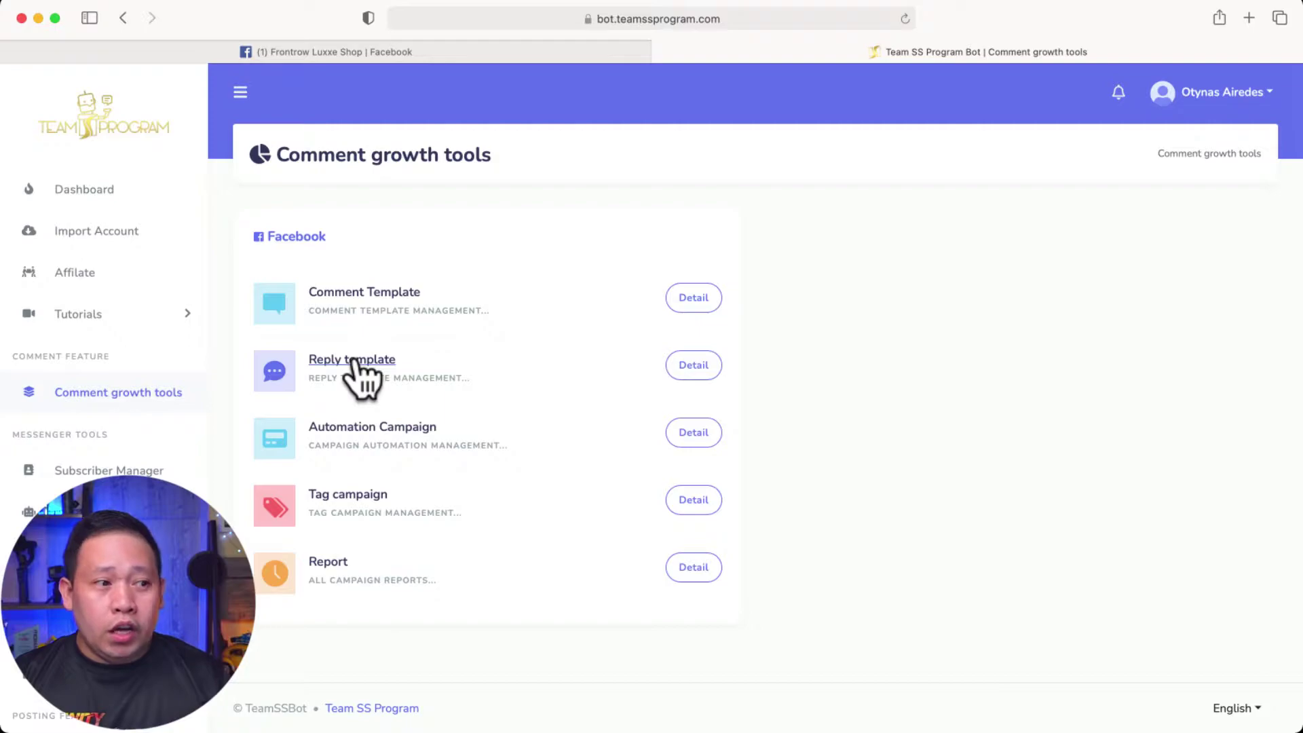
left_click(360, 365)
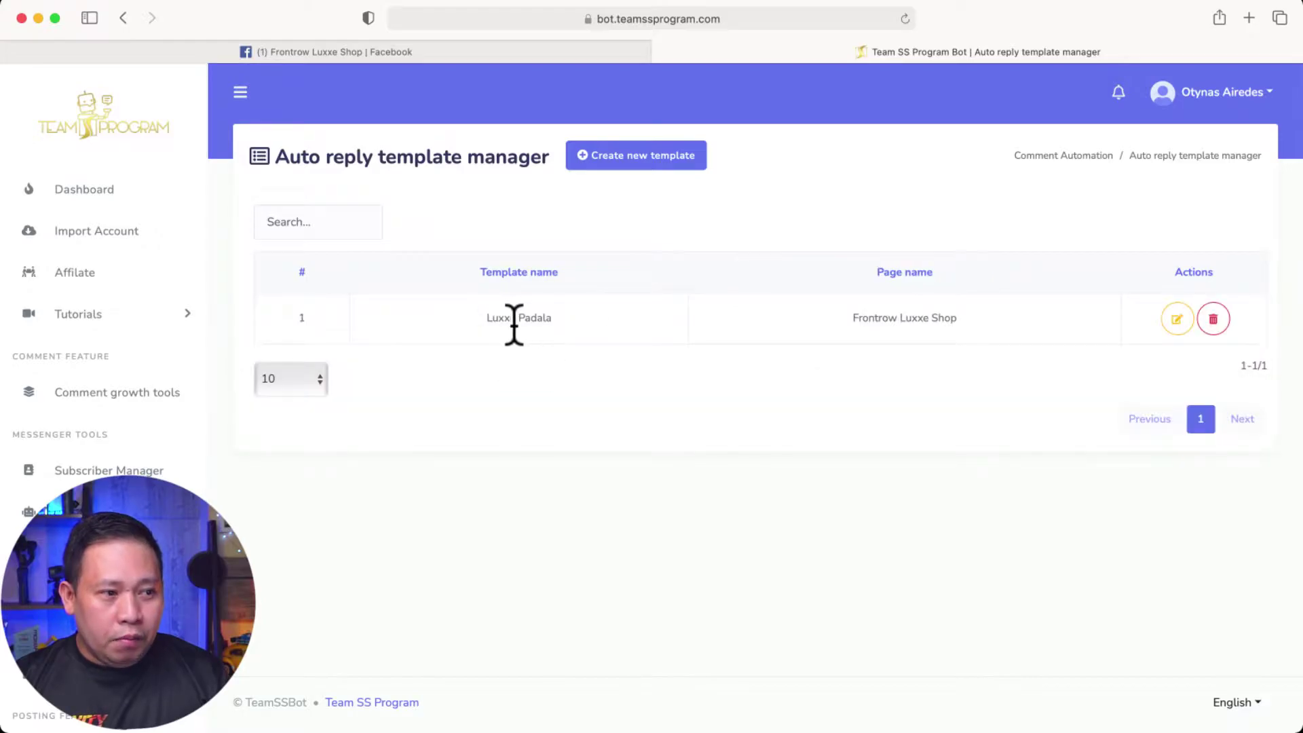
left_click_drag(489, 314, 590, 315)
scroll(217, 511, "up", 5)
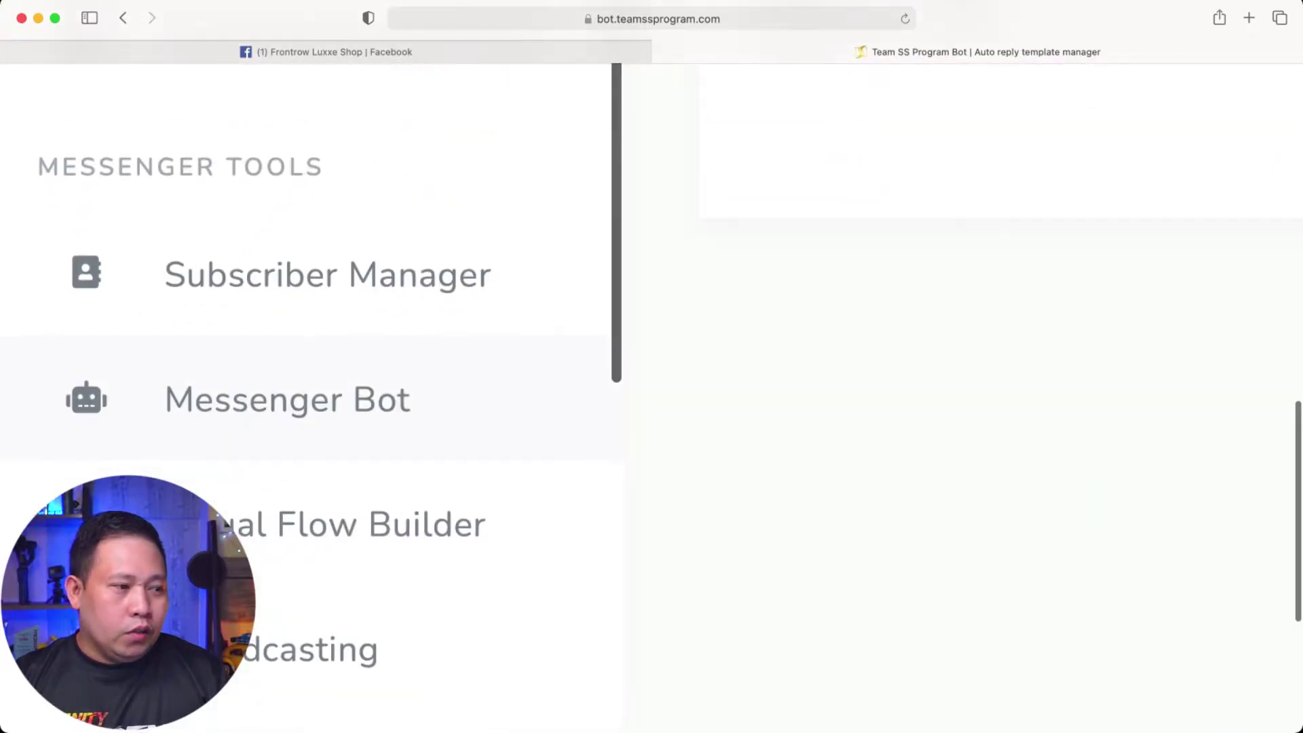
scroll(650, 489, "down", 5)
Return to the automation campaign page and open the auto reply setup for the newest Frontrow Luxxe Shop post
left_click(64, 394)
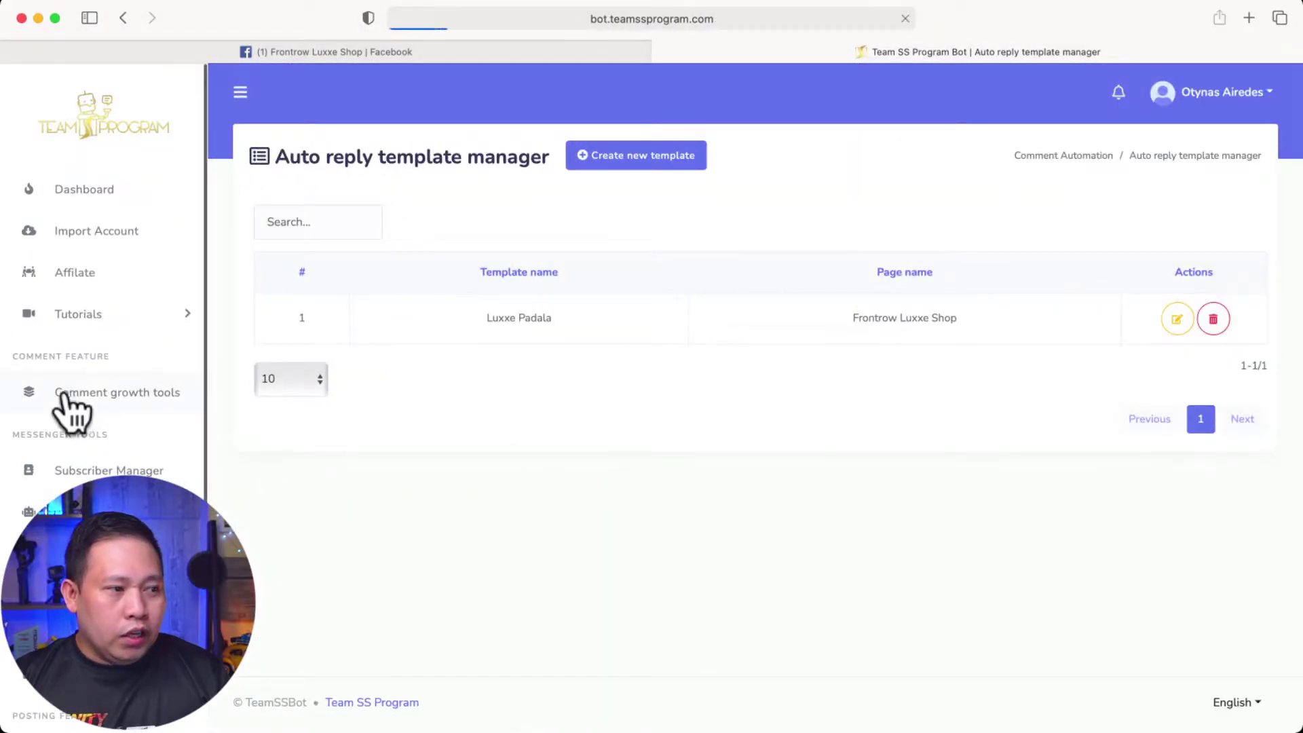
left_click(358, 426)
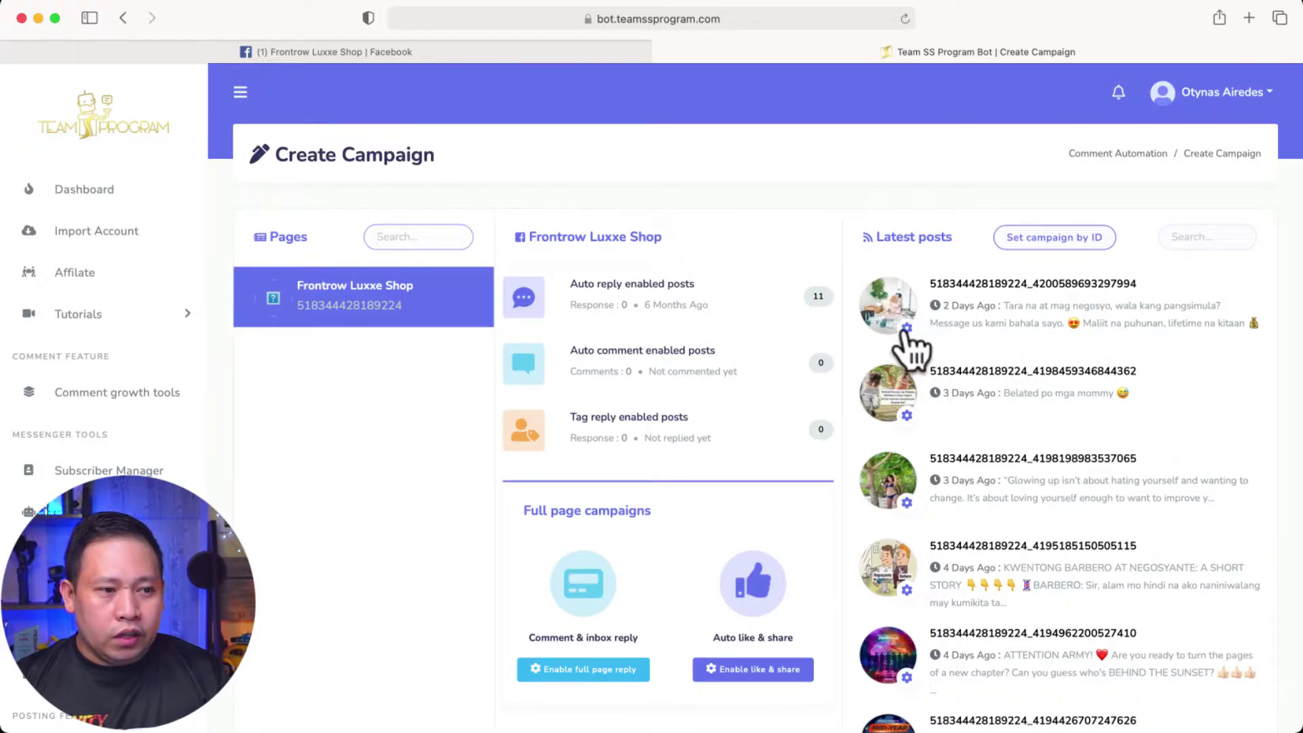
left_click(907, 329)
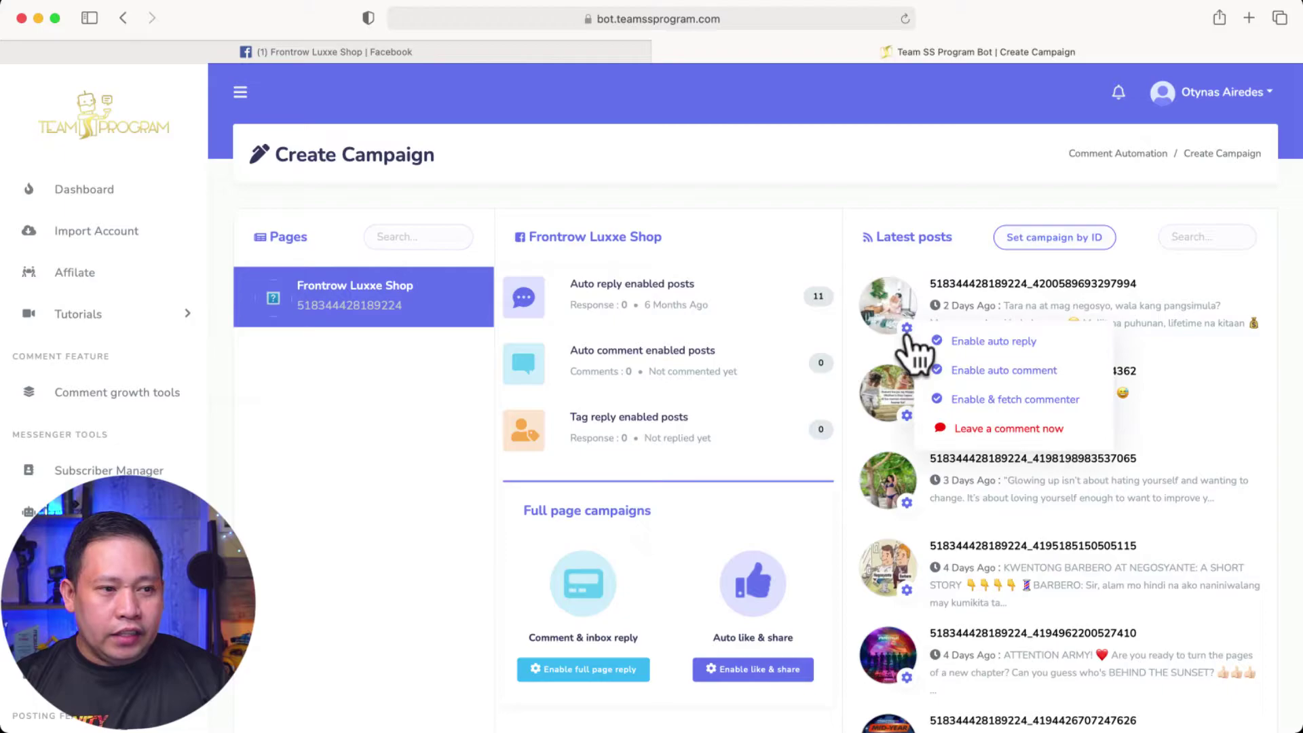
left_click(995, 342)
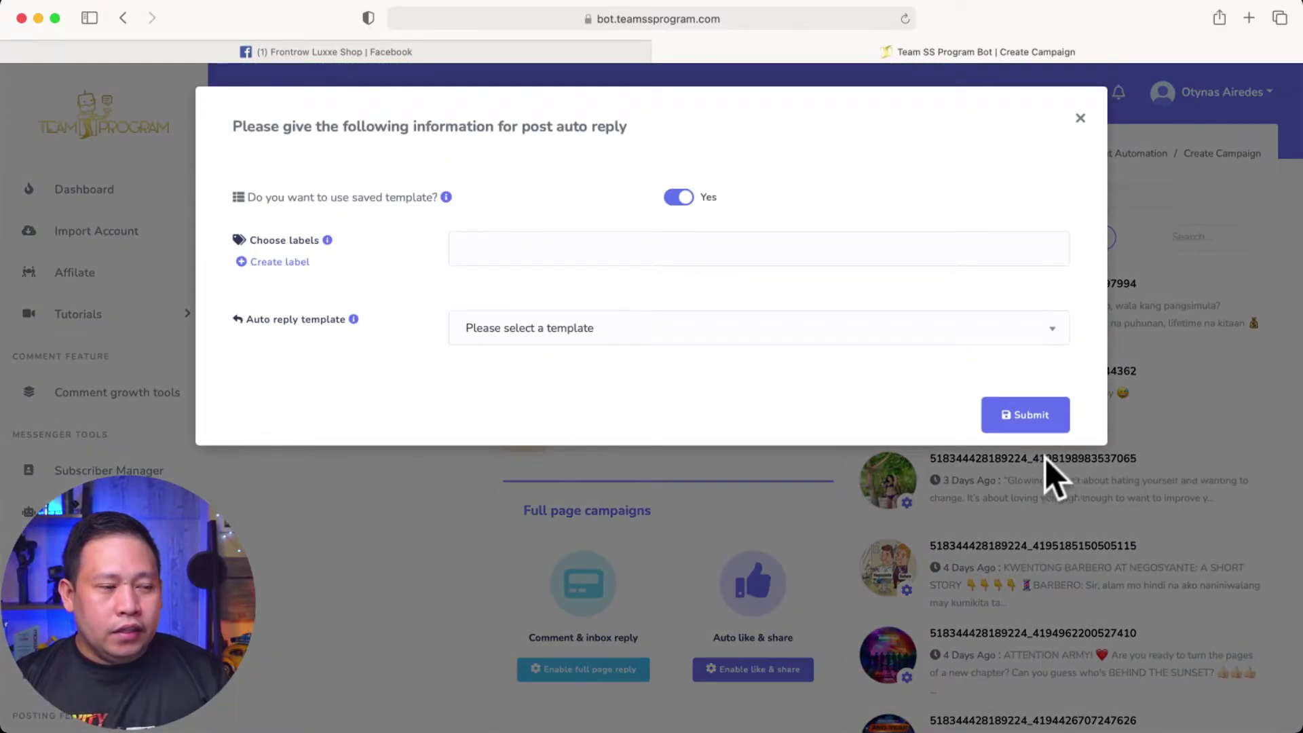
Check the selectable auto reply templates, then disable the use of a saved template for the post's auto reply
left_click(543, 329)
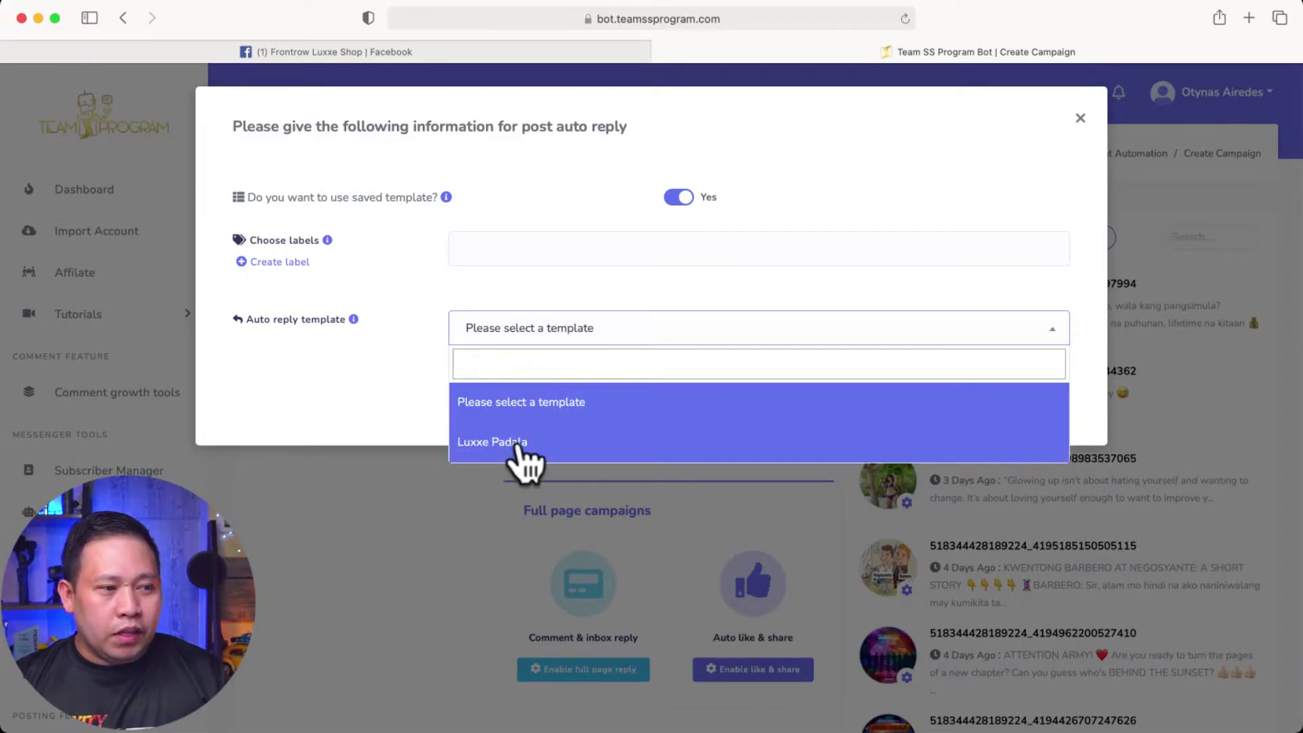
left_click(390, 418)
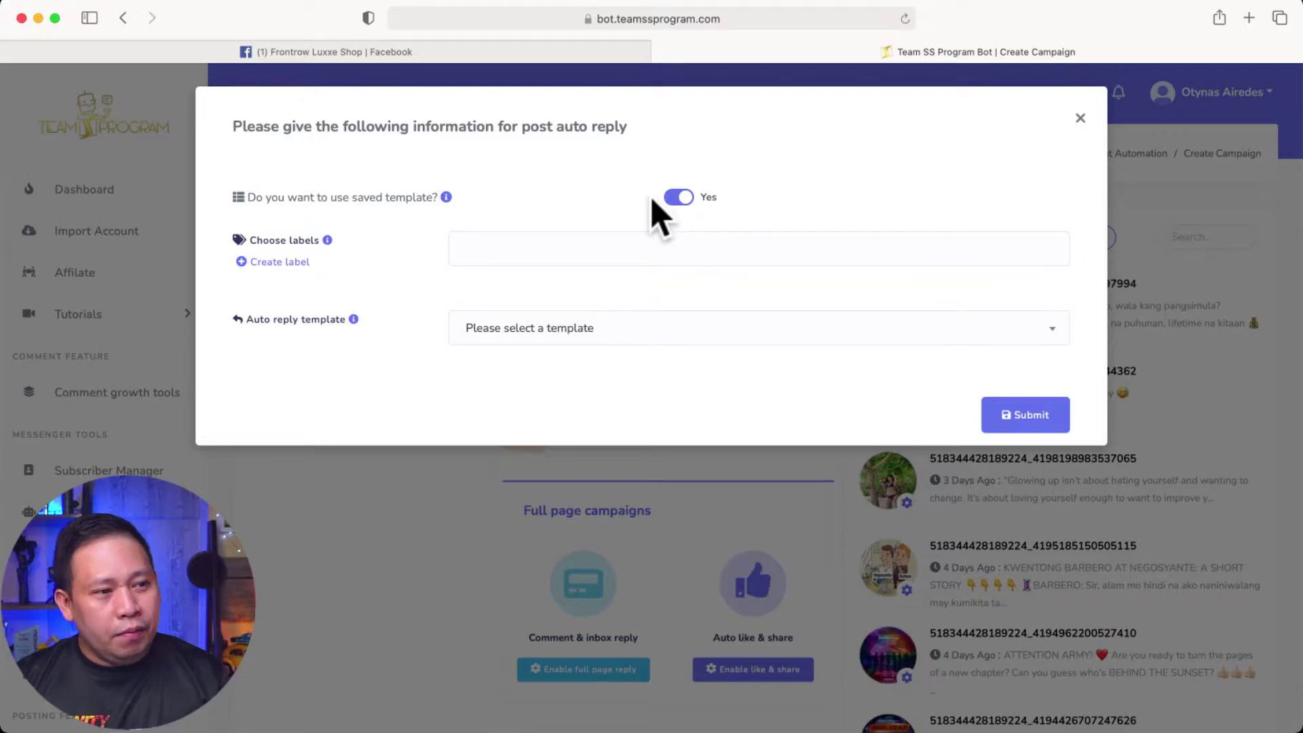
left_click(680, 202)
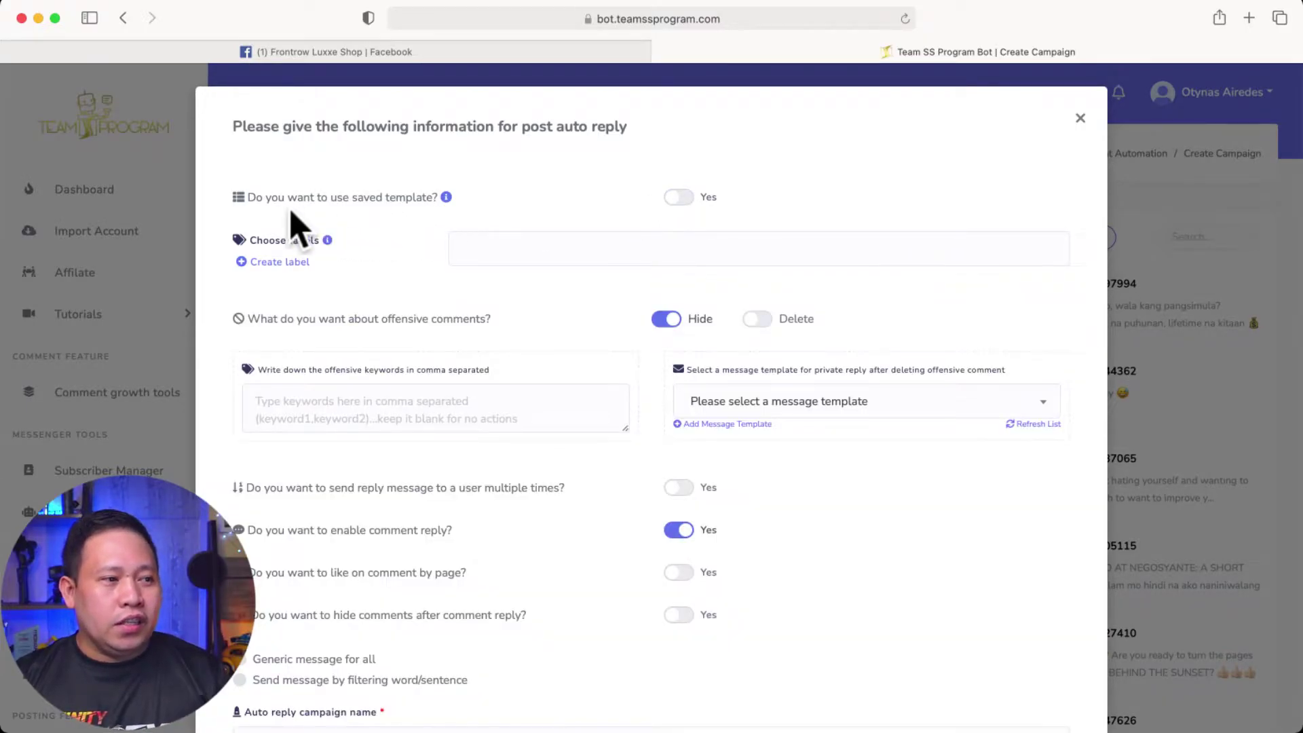
left_click(681, 200)
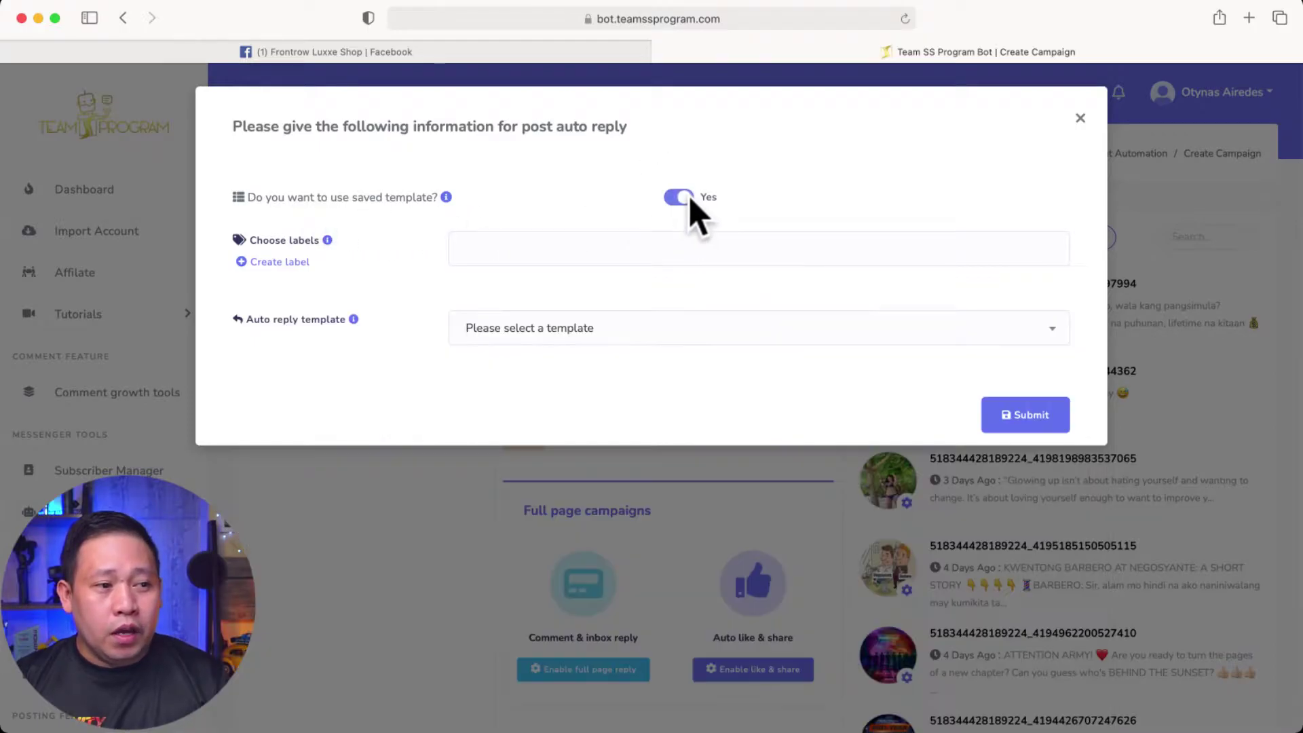
left_click(670, 202)
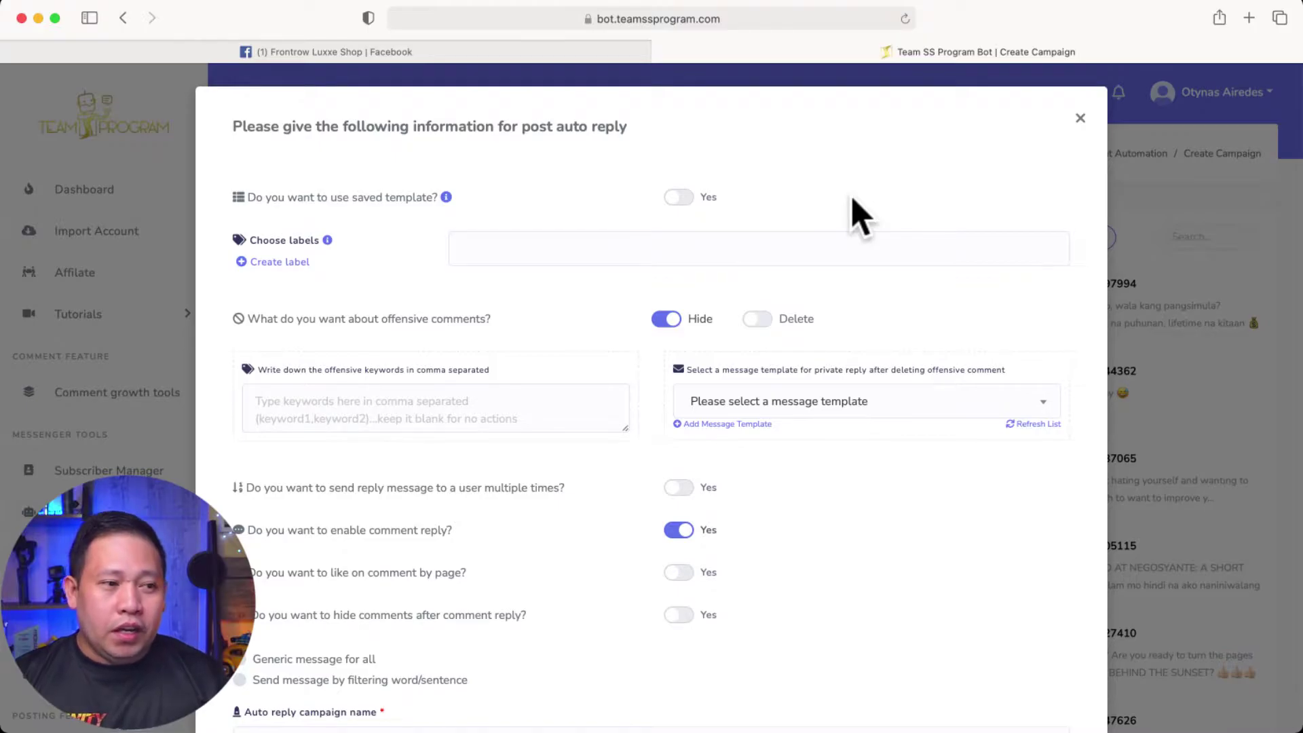
View the label creation dialog and close it without creating a label
left_click(274, 263)
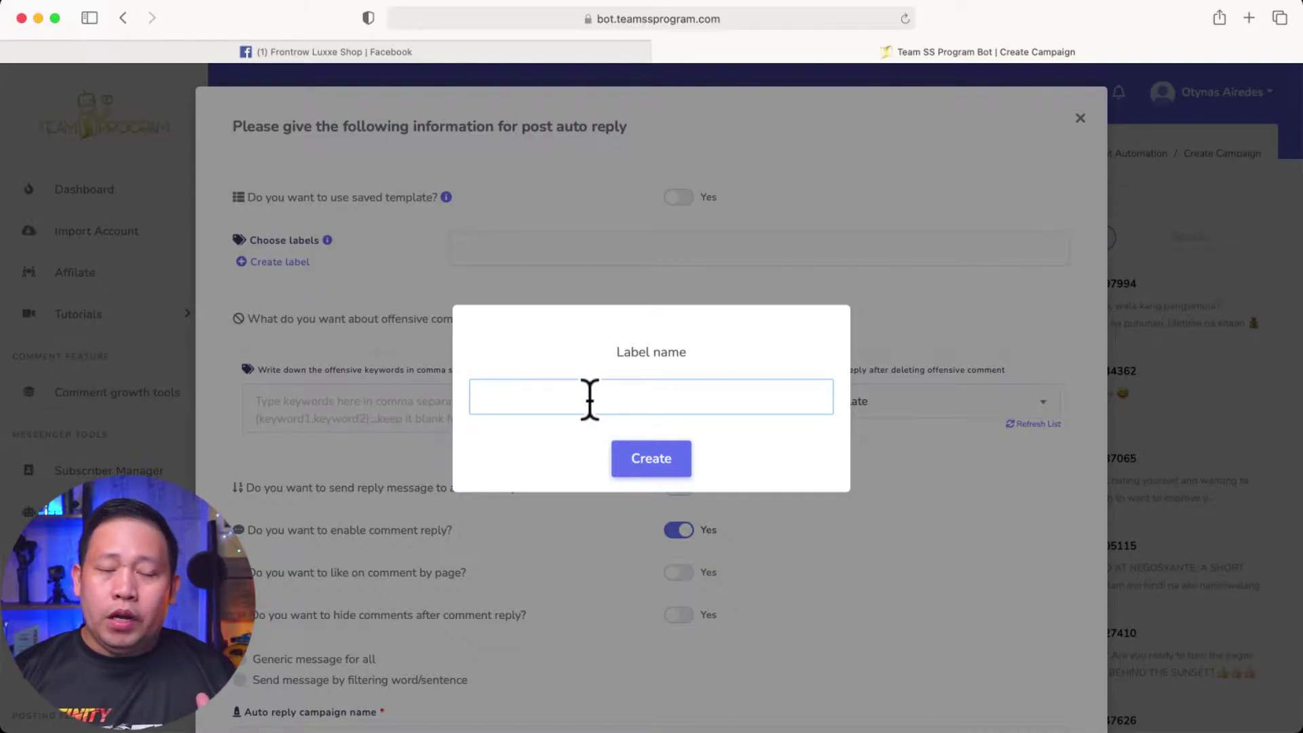
left_click(537, 227)
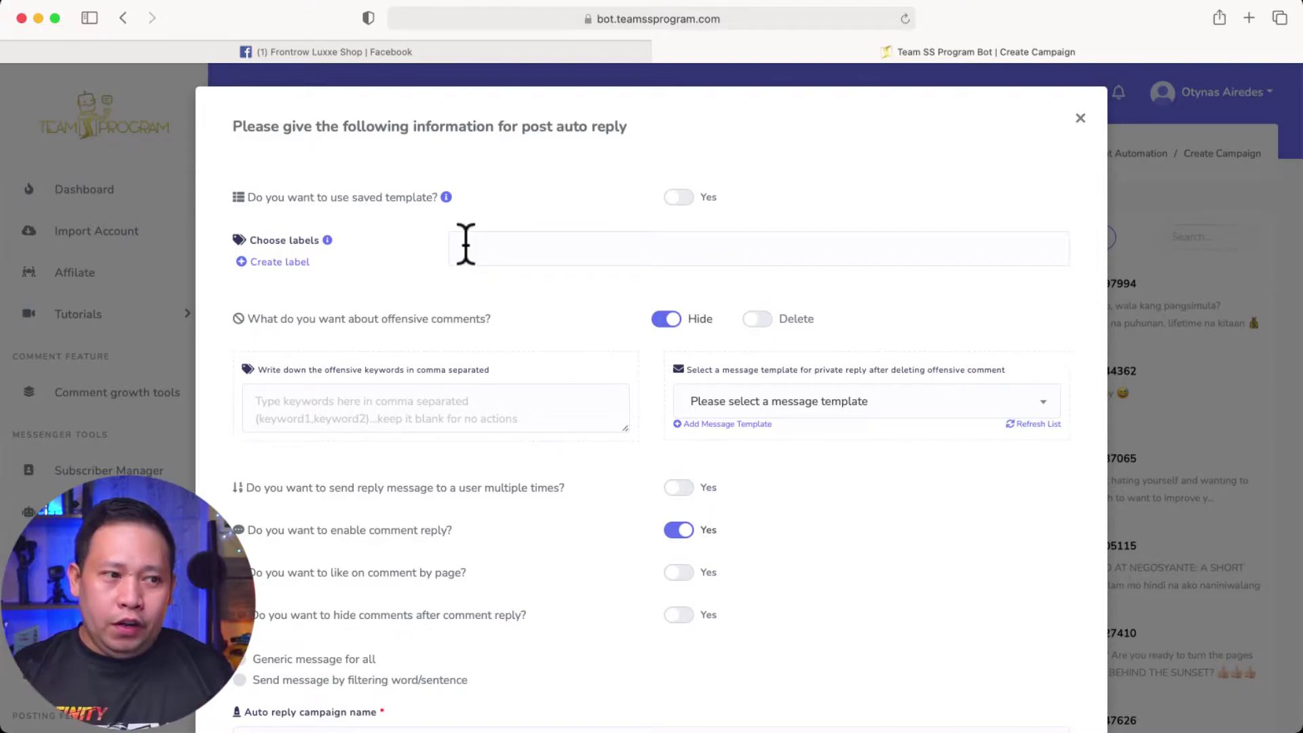
Choose deleting instead of hiding for offensive comments on the post
scroll(468, 344, "down", 2)
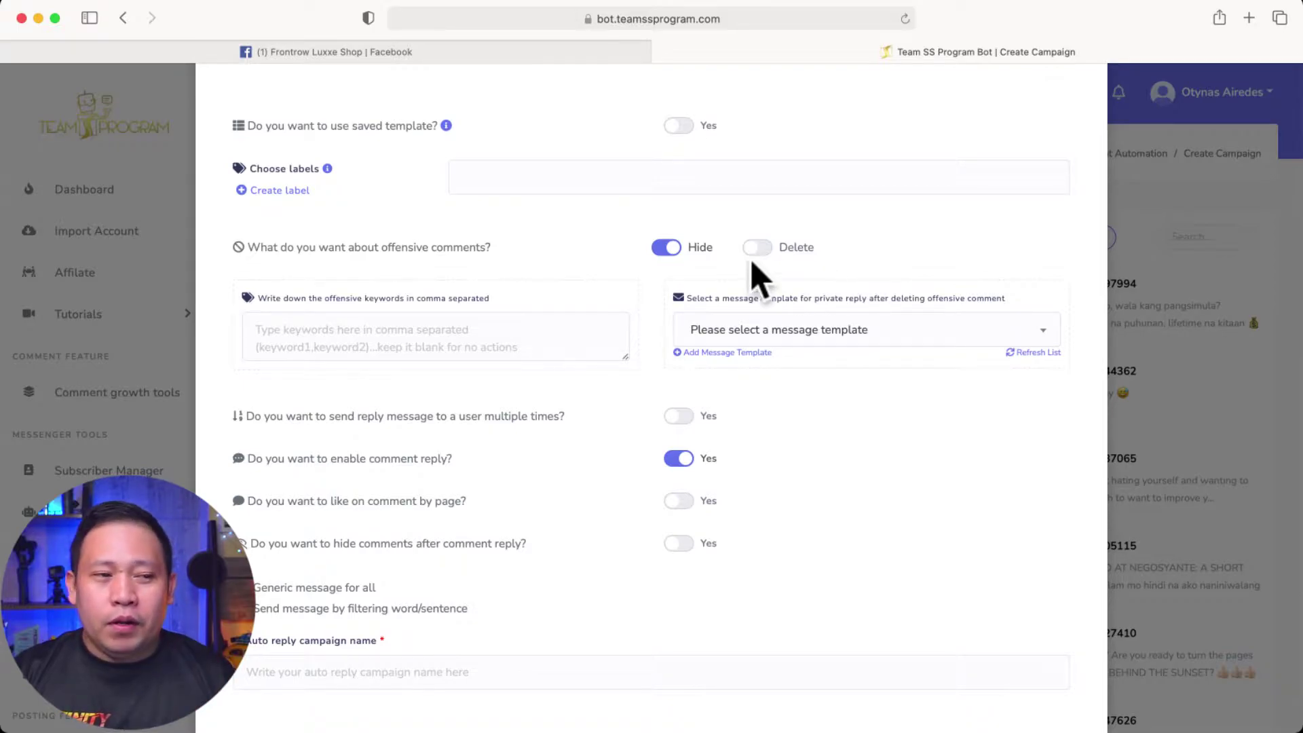
left_click(769, 249)
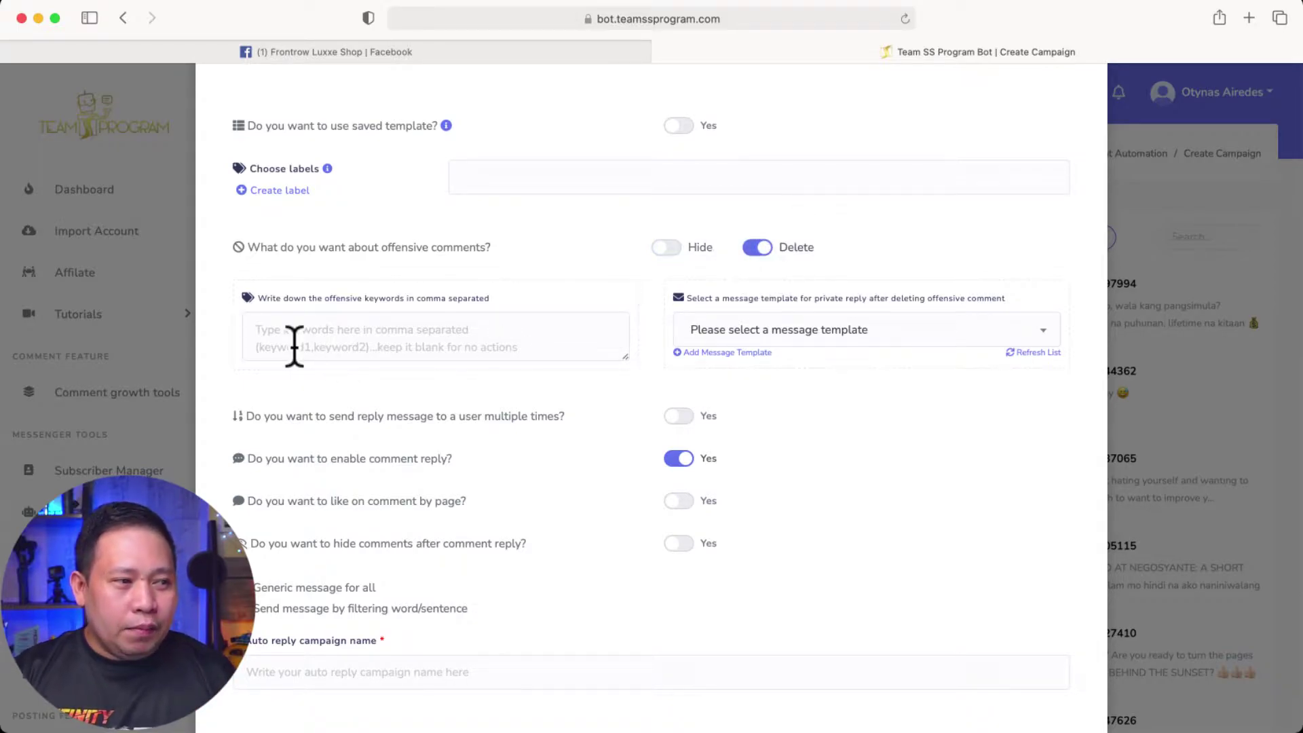
left_click(297, 335)
type("scam")
key("BackSpace")
key("BackSpace")
key("BackSpace")
key("BackSpace")
key("BackSpace")
left_click(428, 393)
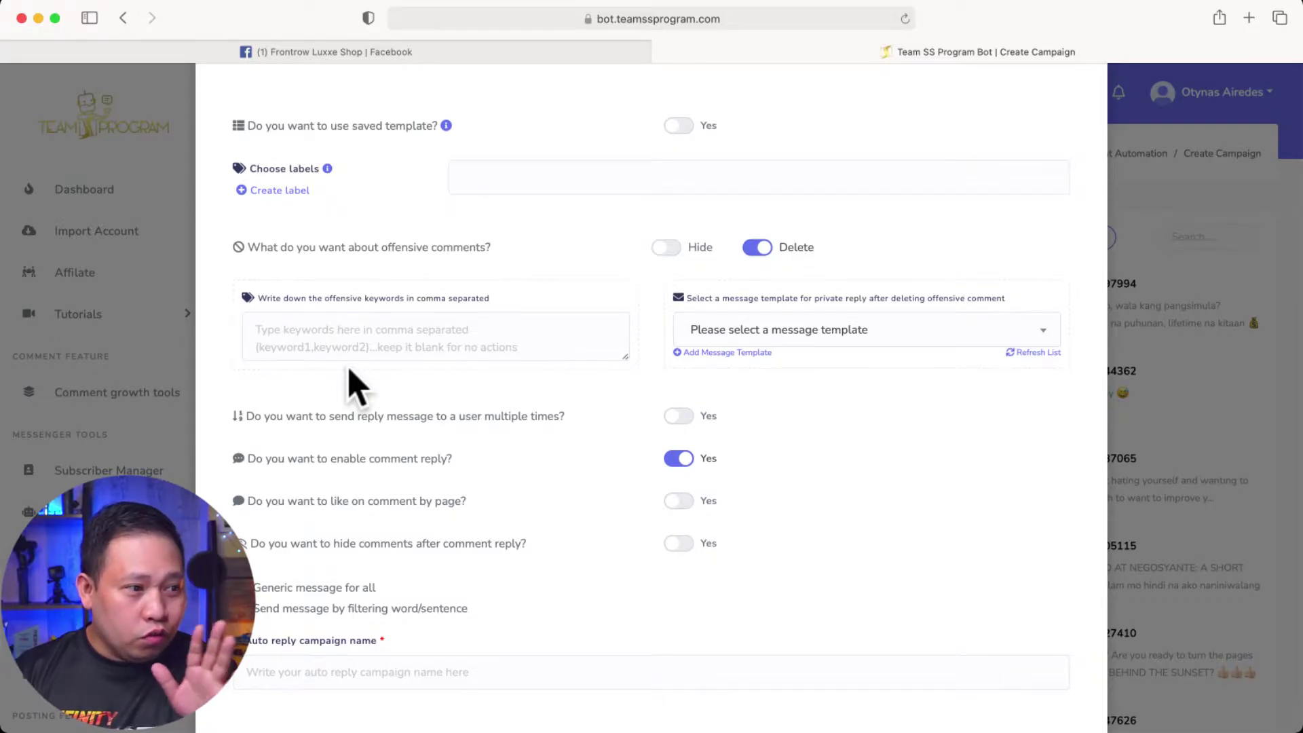
Enter "scam,tulfo,kalokohan,fake" as the offensive keywords that trigger comment deletion
left_click(273, 338)
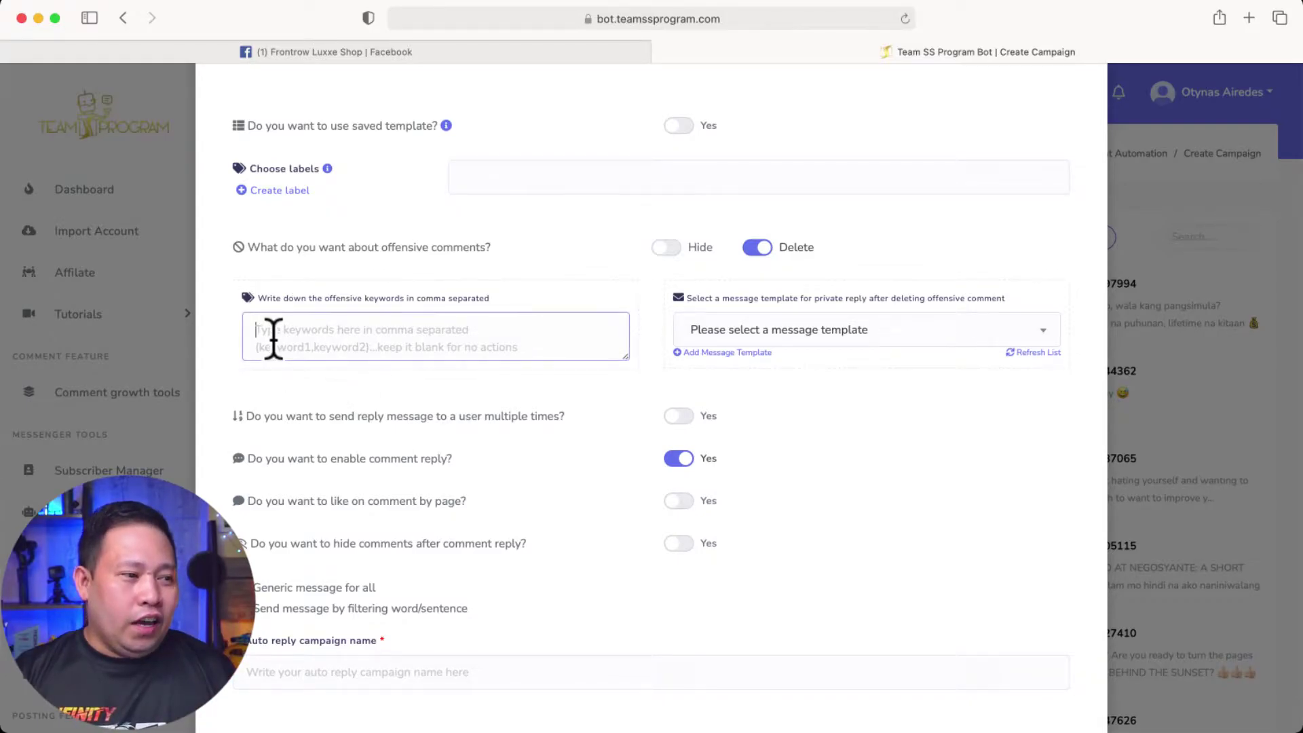
type("scam,")
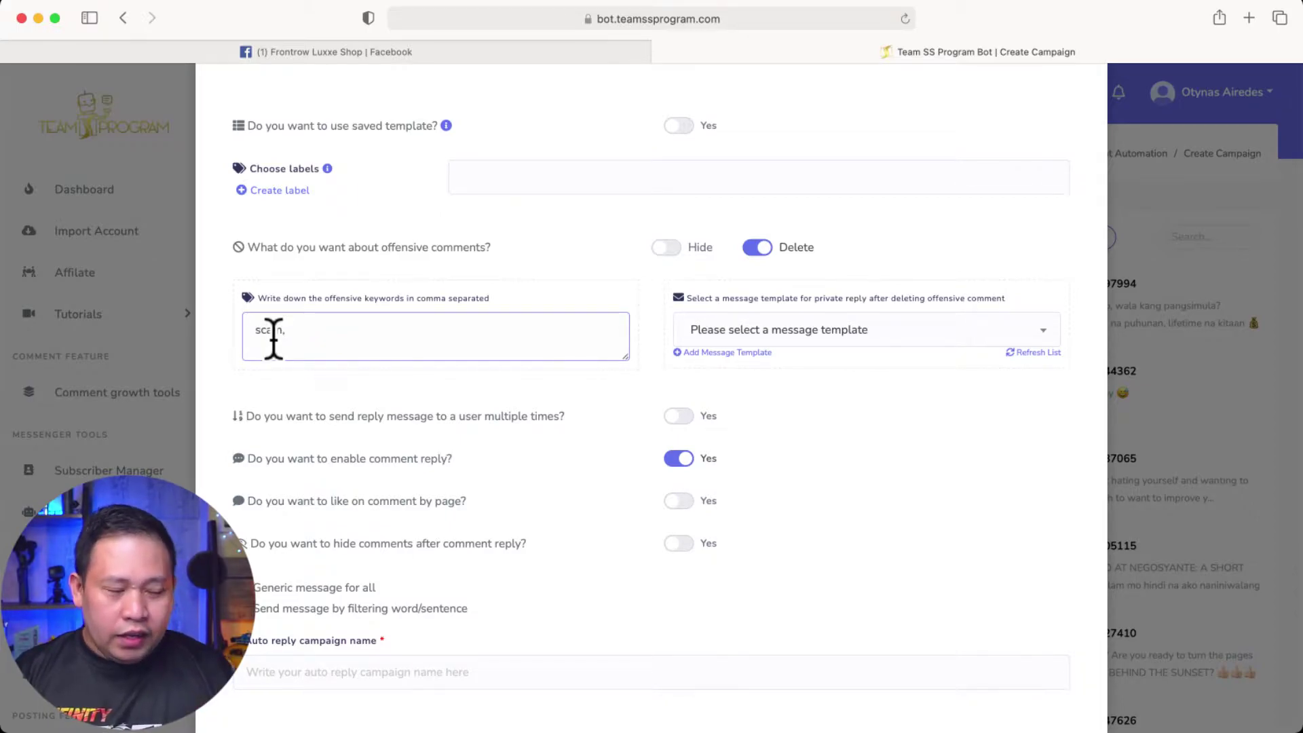
type("tulfo")
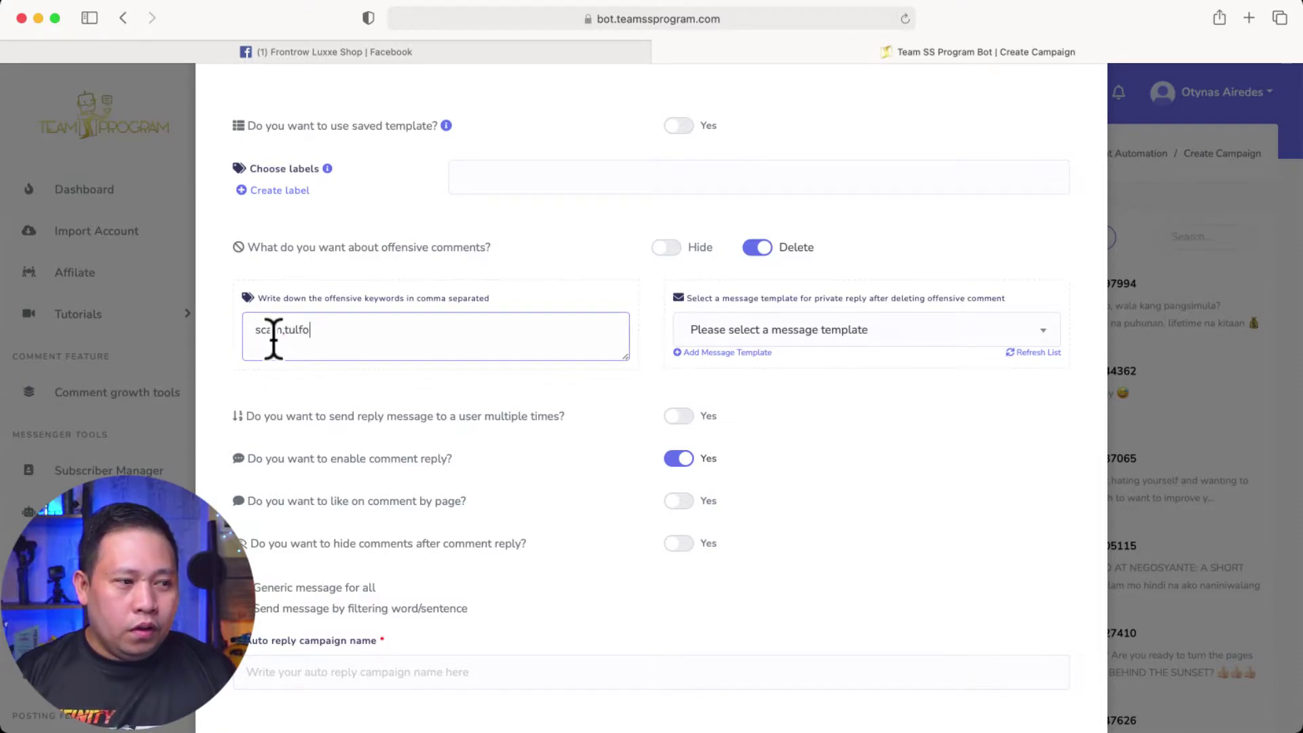
type(", ka")
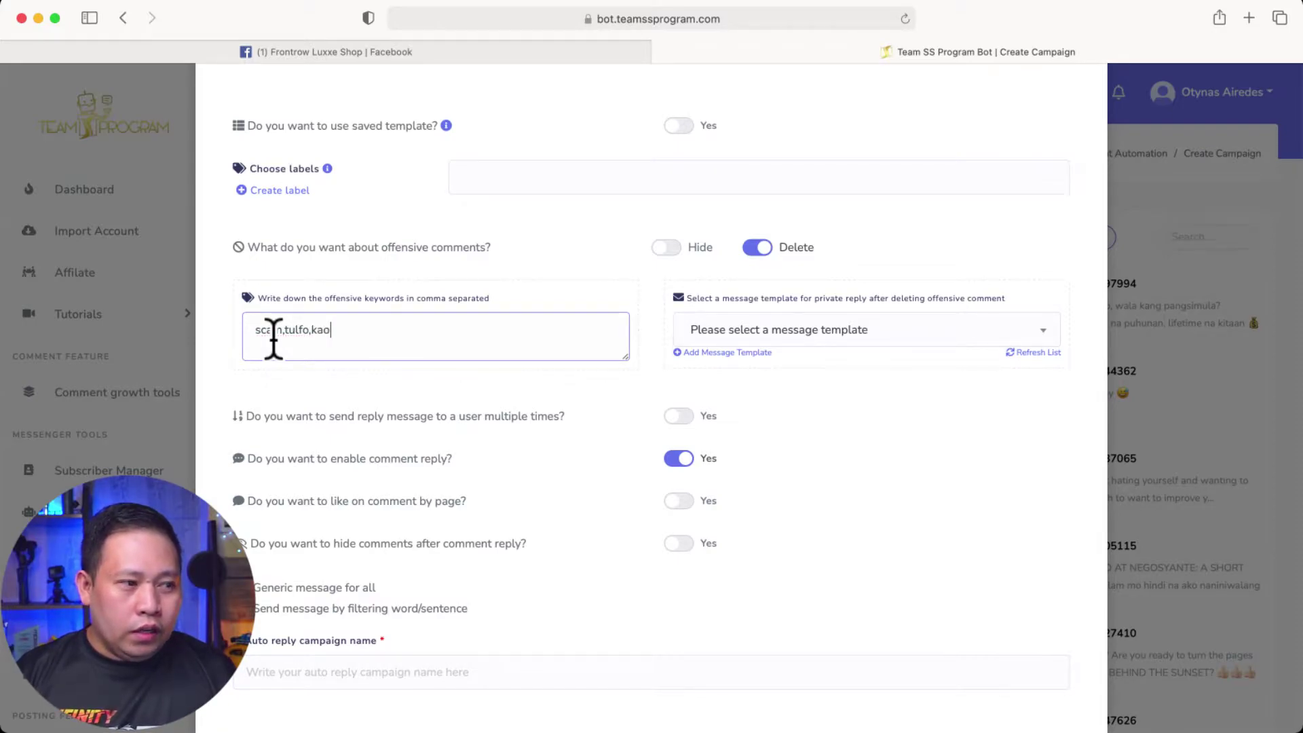
type("lok")
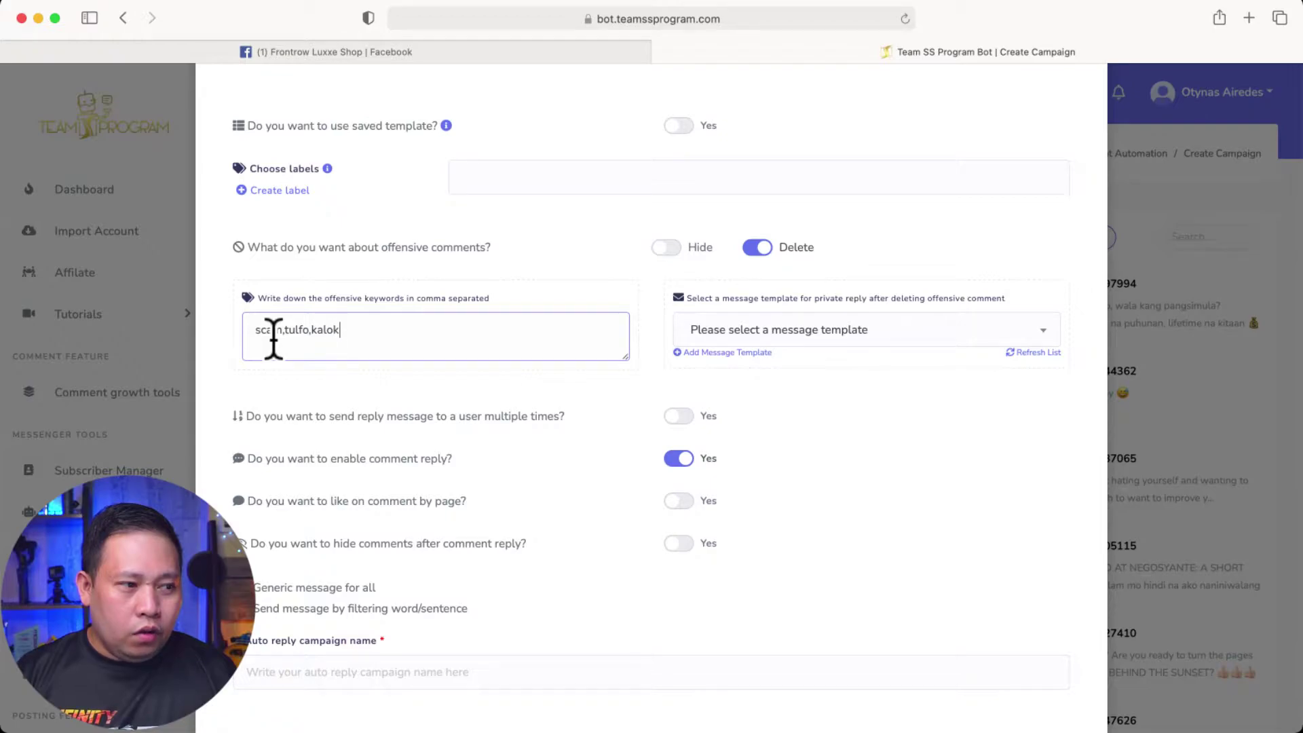
type("ohan")
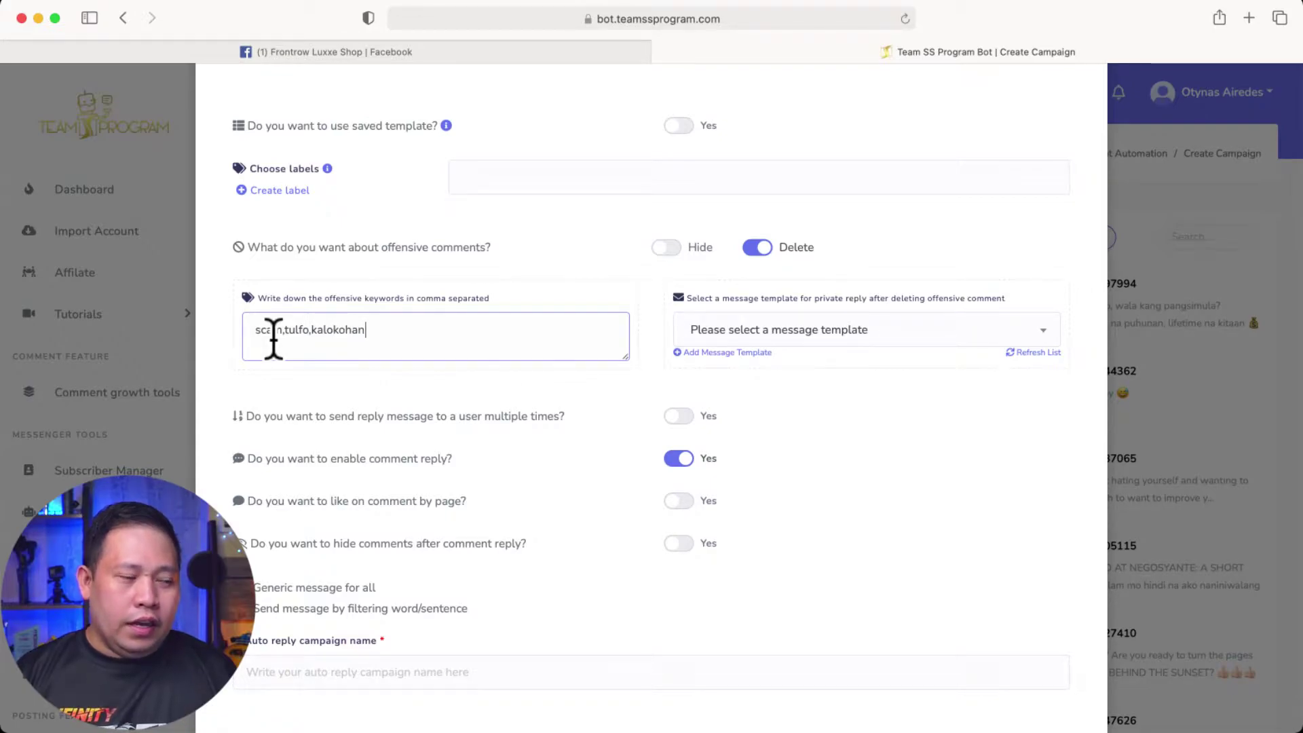
type(",fake")
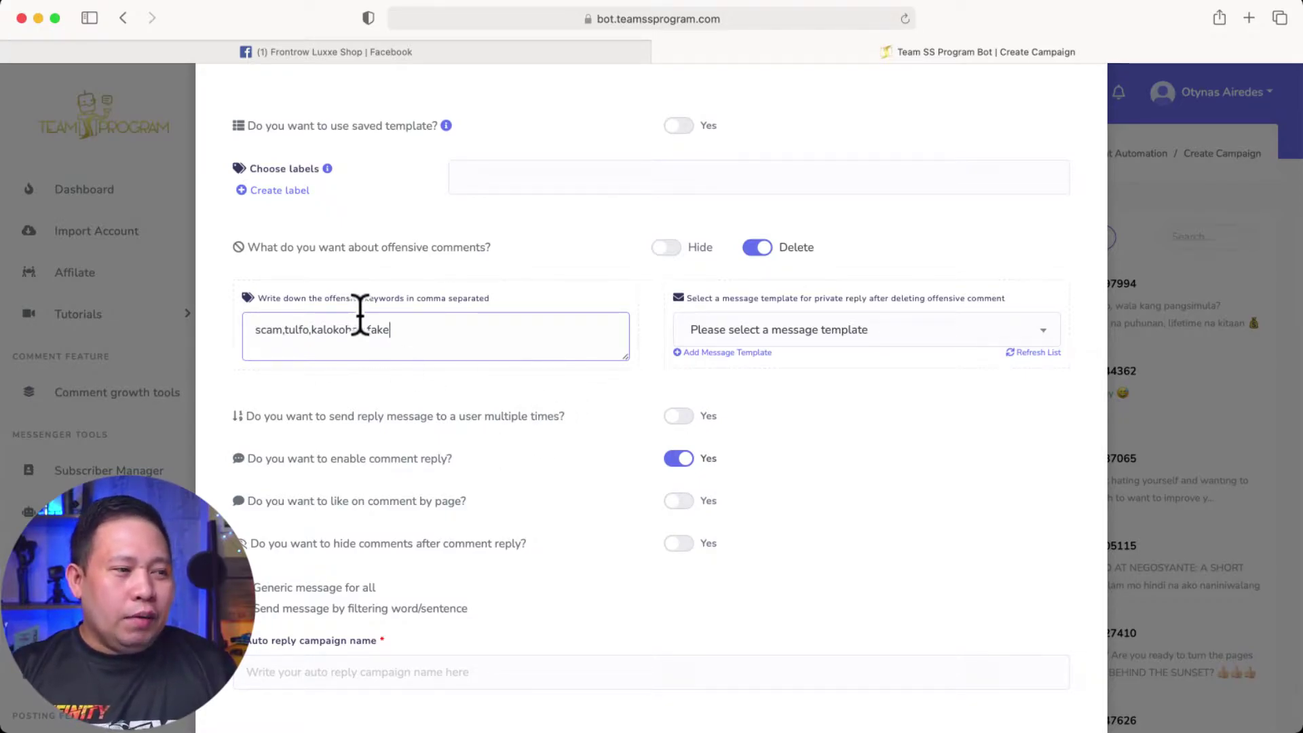
left_click(539, 279)
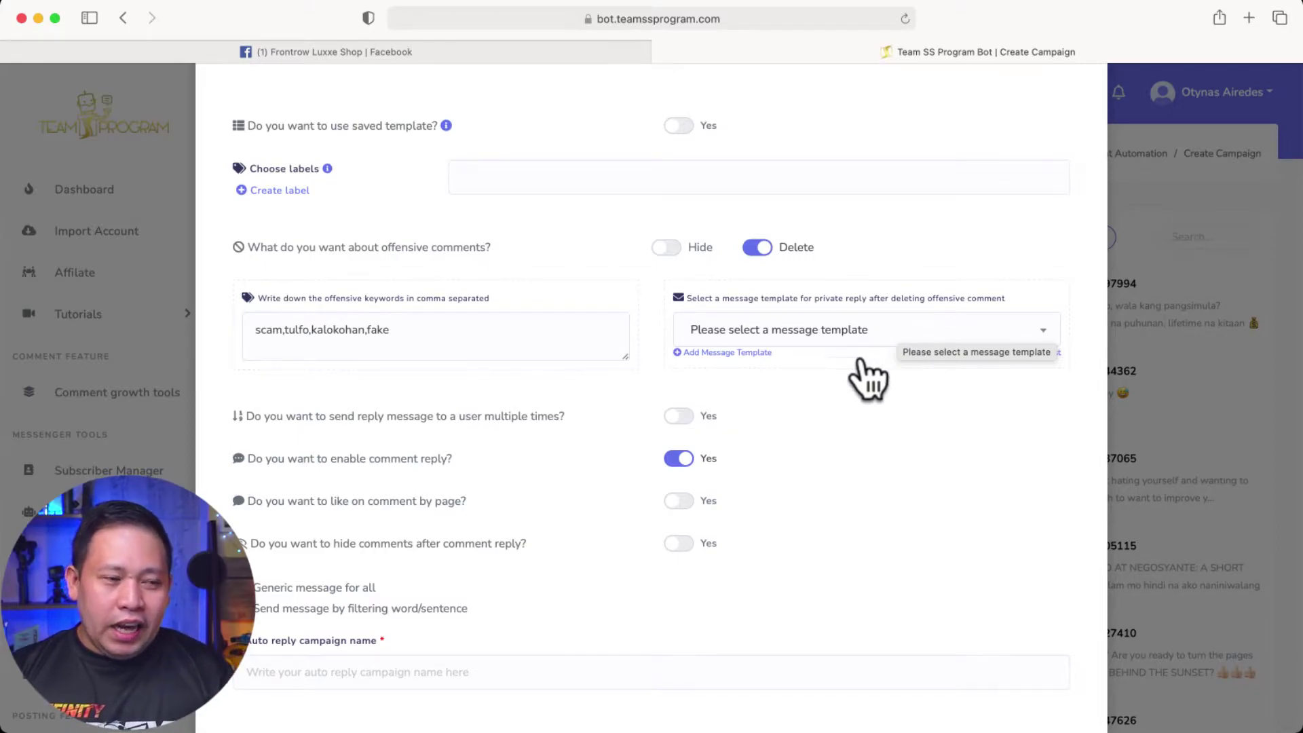
Browse the message templates for the private reply after deleting an offensive comment, then close the list without choosing one
left_click(849, 337)
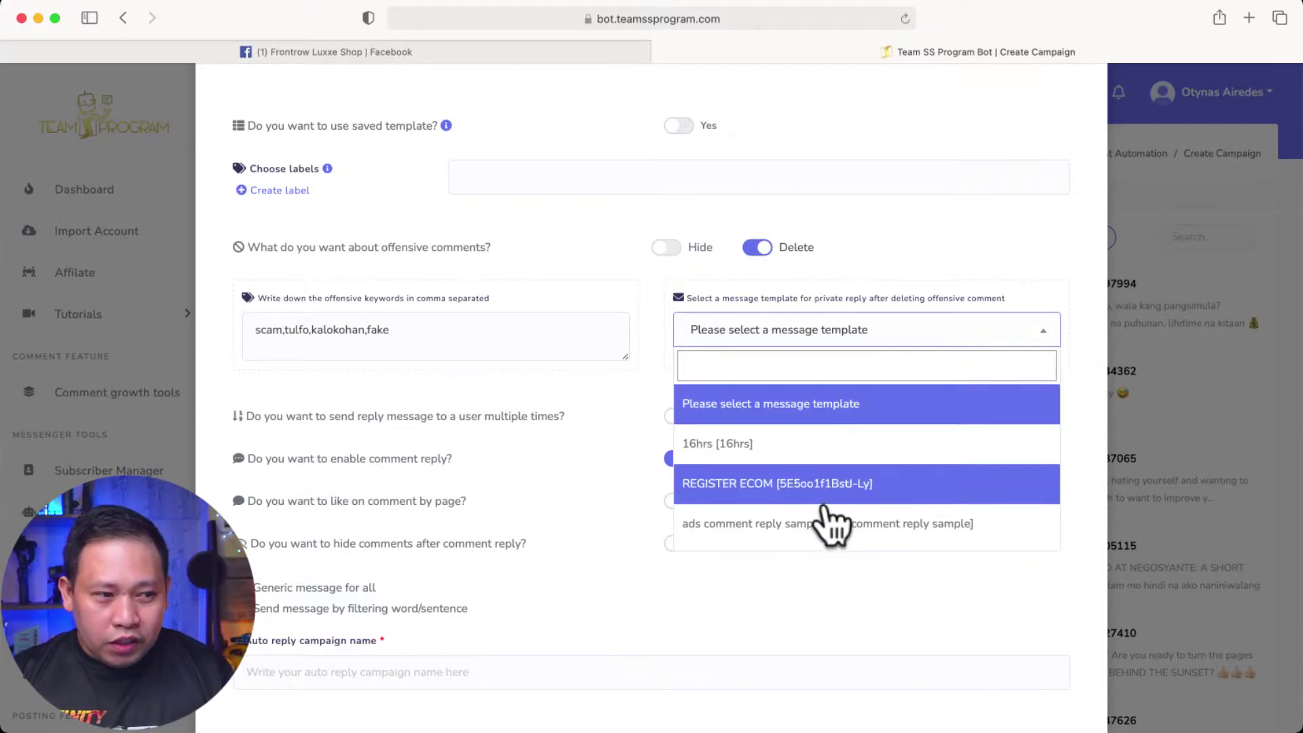
scroll(829, 516, "down", 10)
scroll(823, 510, "down", 2)
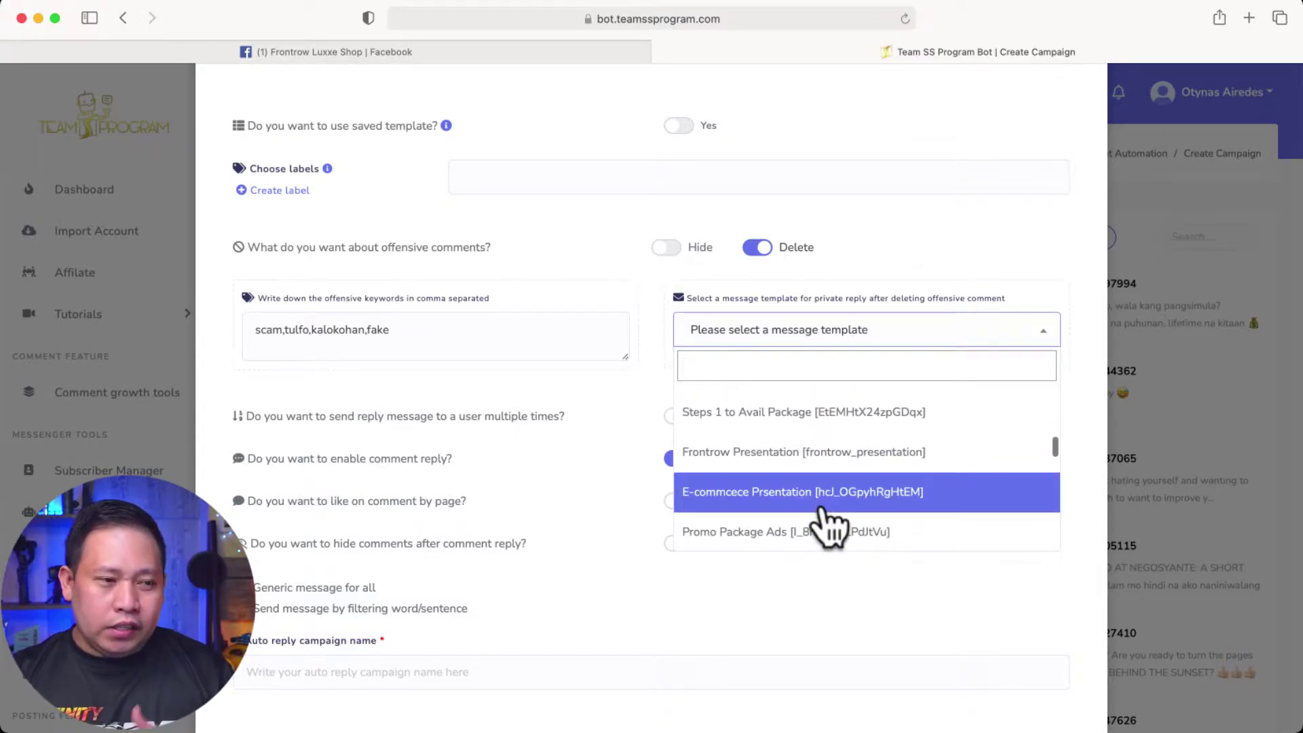
left_click(937, 234)
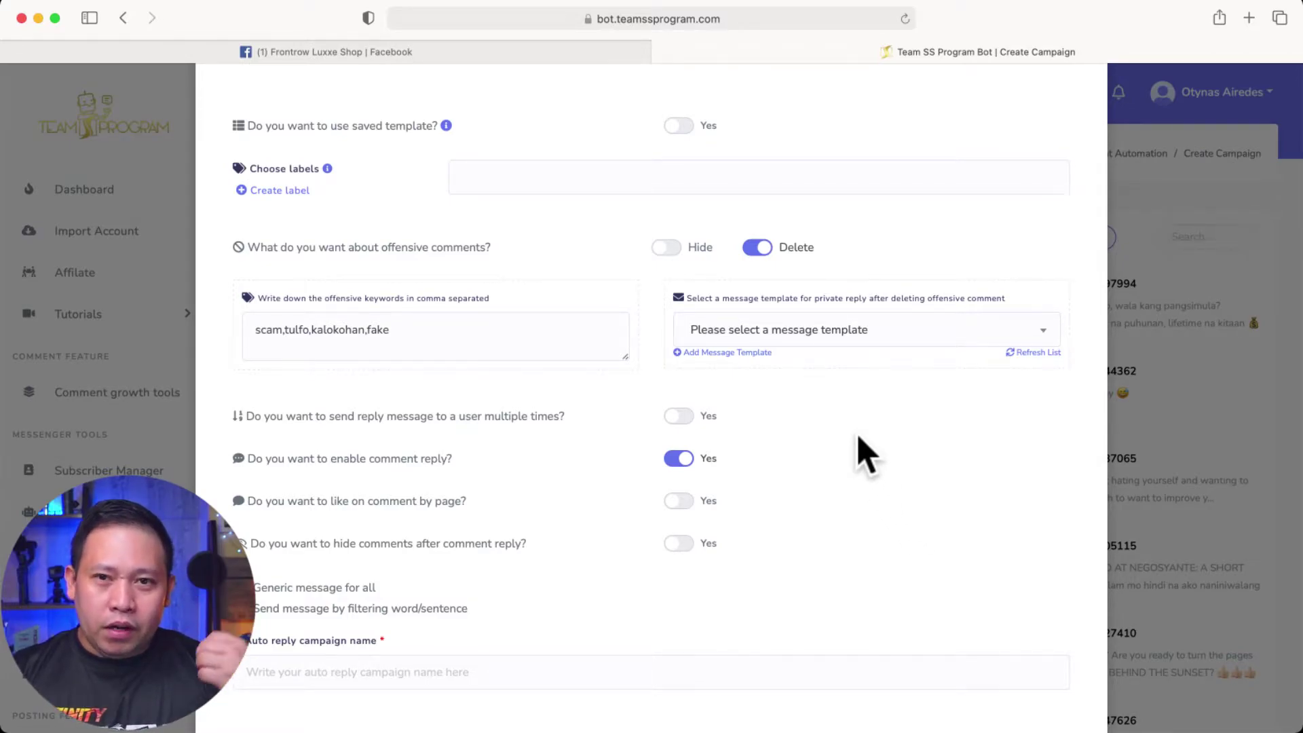
Enable sending the reply message to a user multiple times
scroll(869, 453, "down", 2)
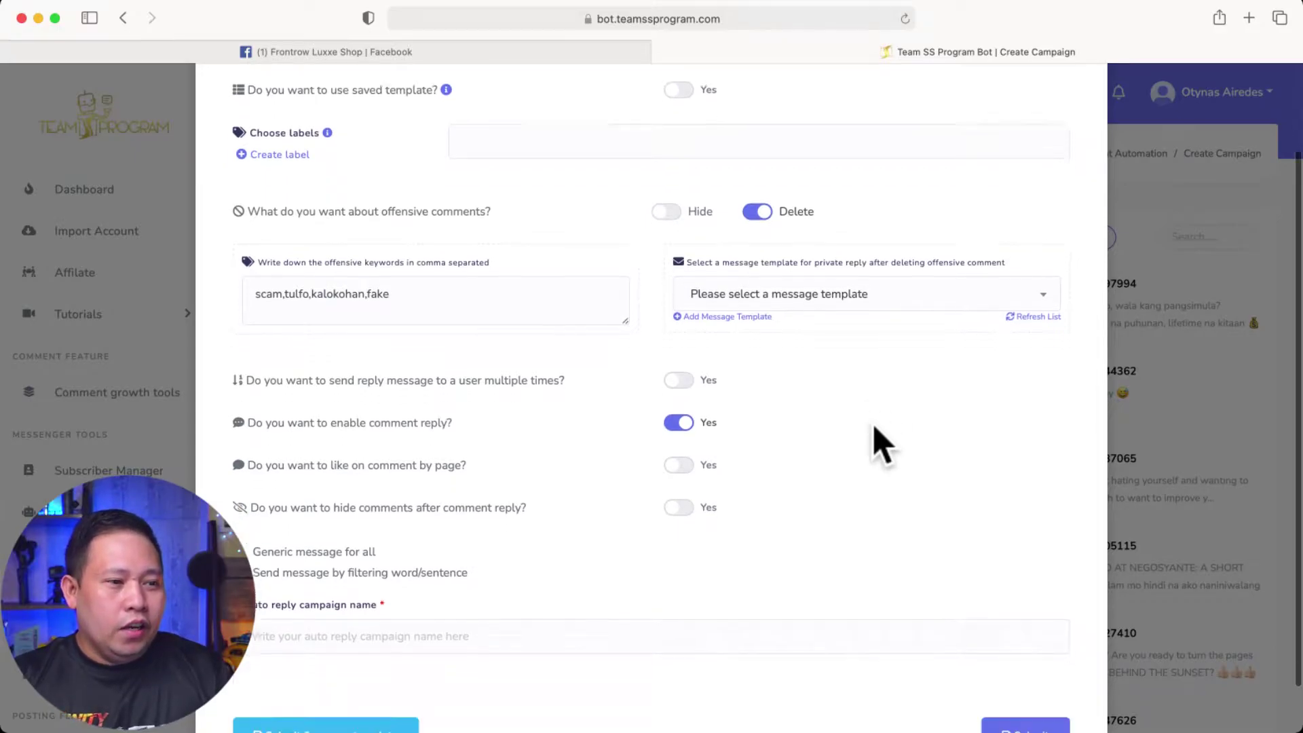
scroll(881, 445, "down", 1)
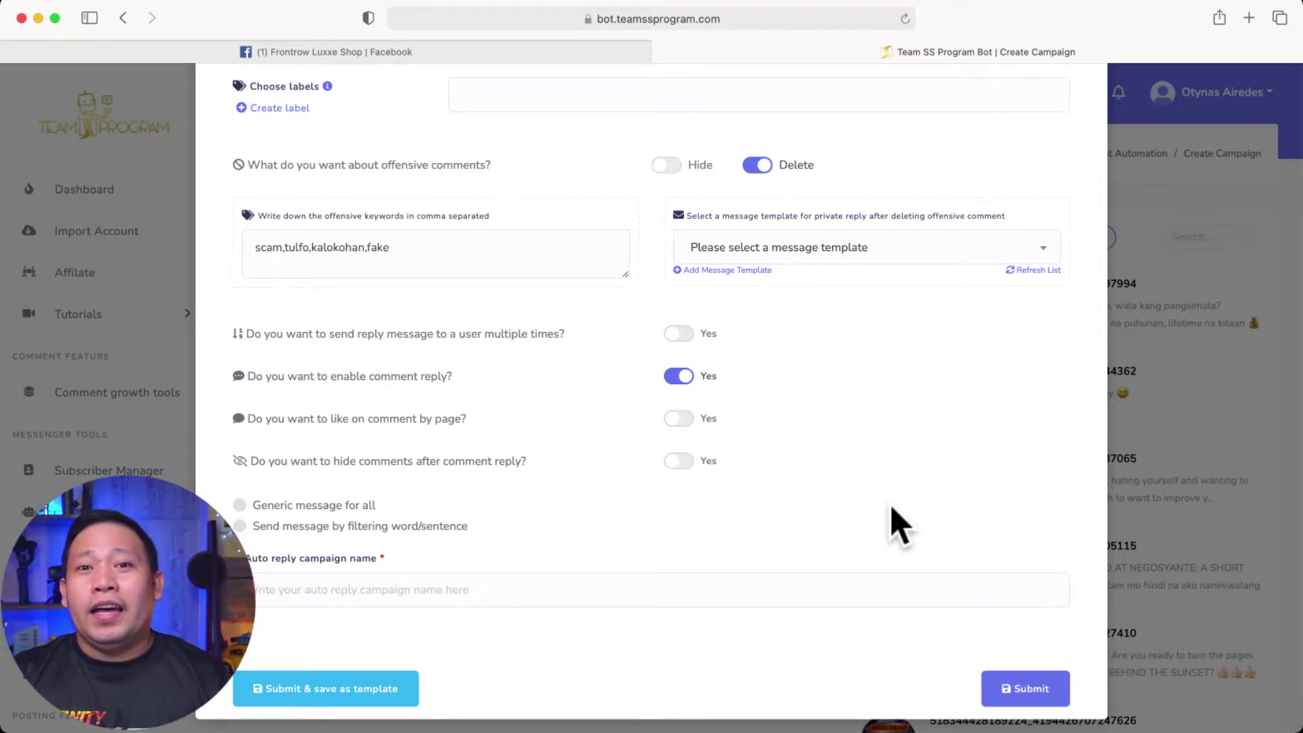
left_click(685, 332)
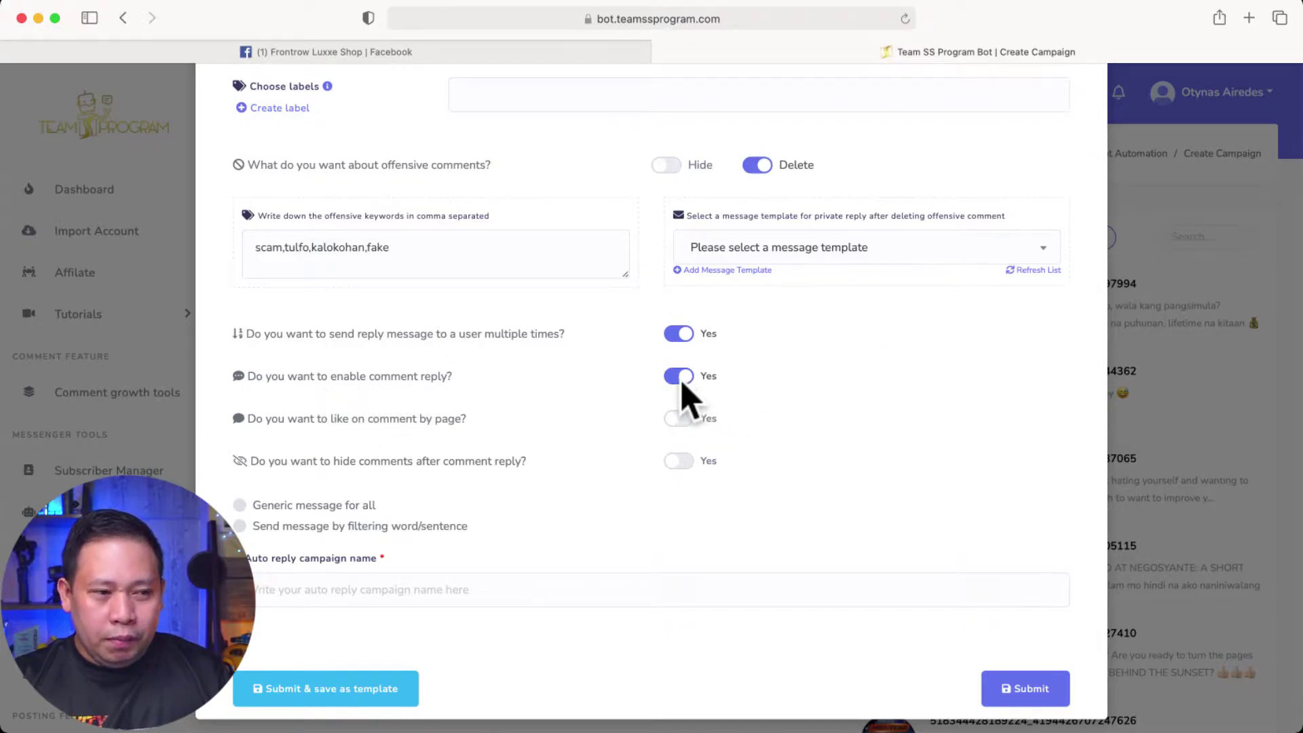
Try the generic message for all option, then set the auto reply to send messages by filtering word/sentence
scroll(920, 416, "down", 1)
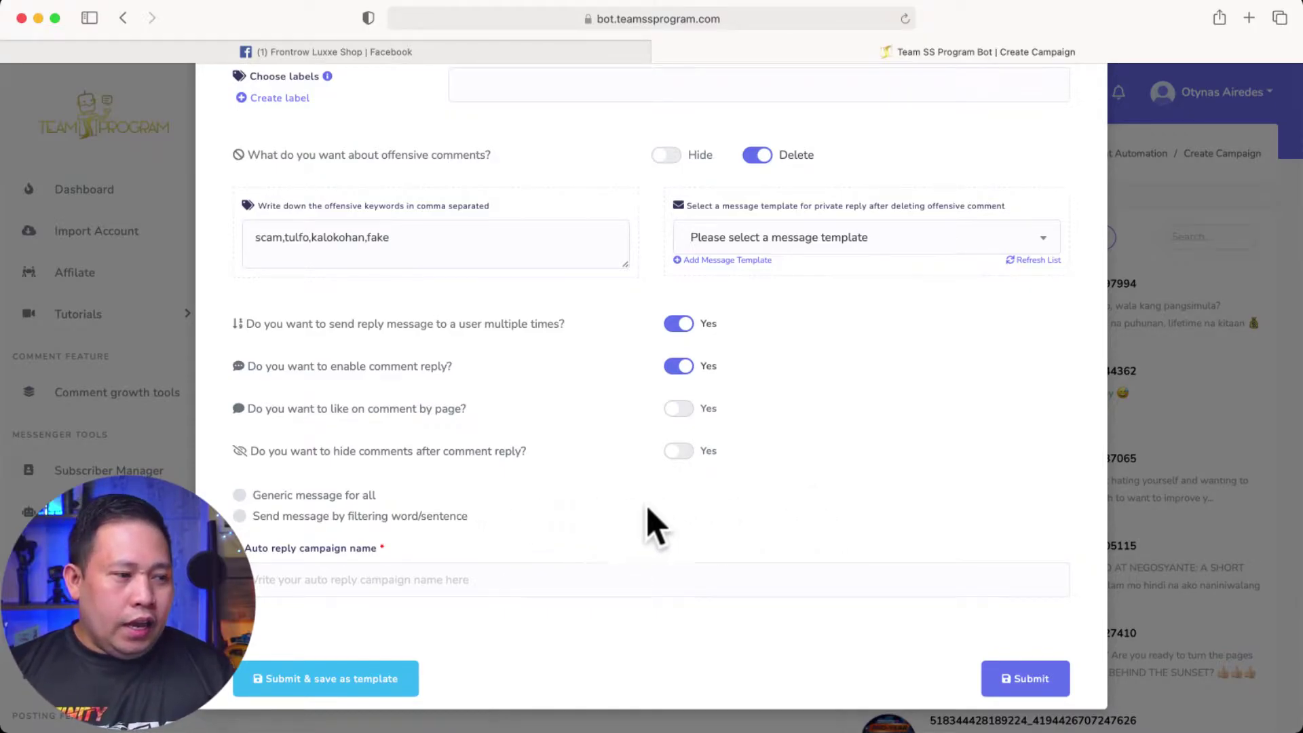
left_click(240, 496)
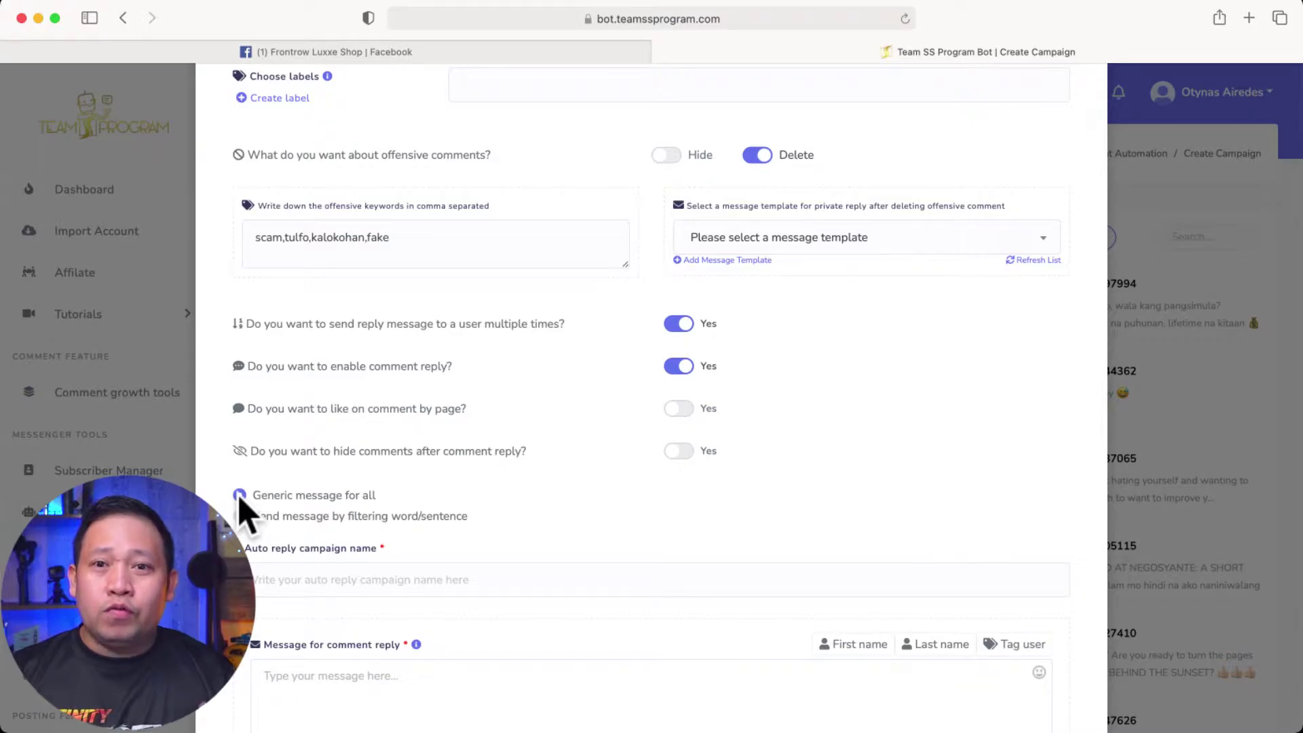
scroll(557, 545, "down", 2)
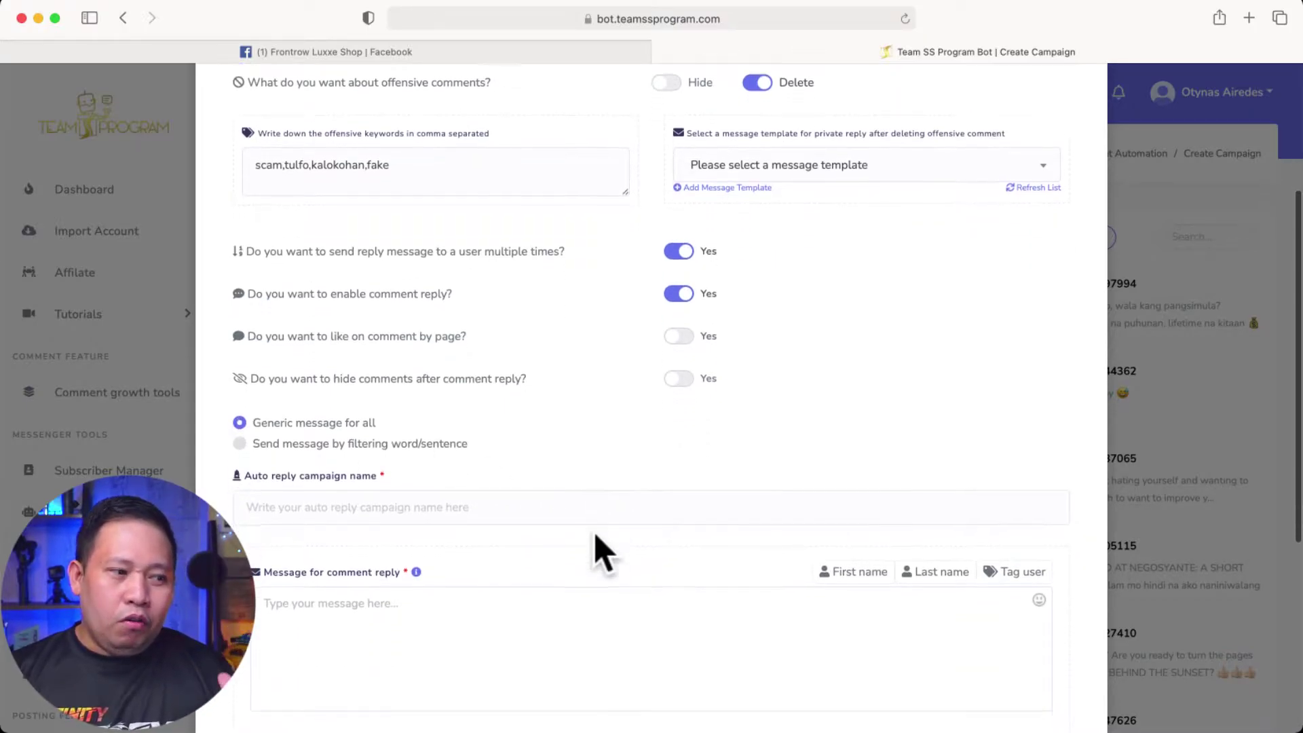
left_click(240, 442)
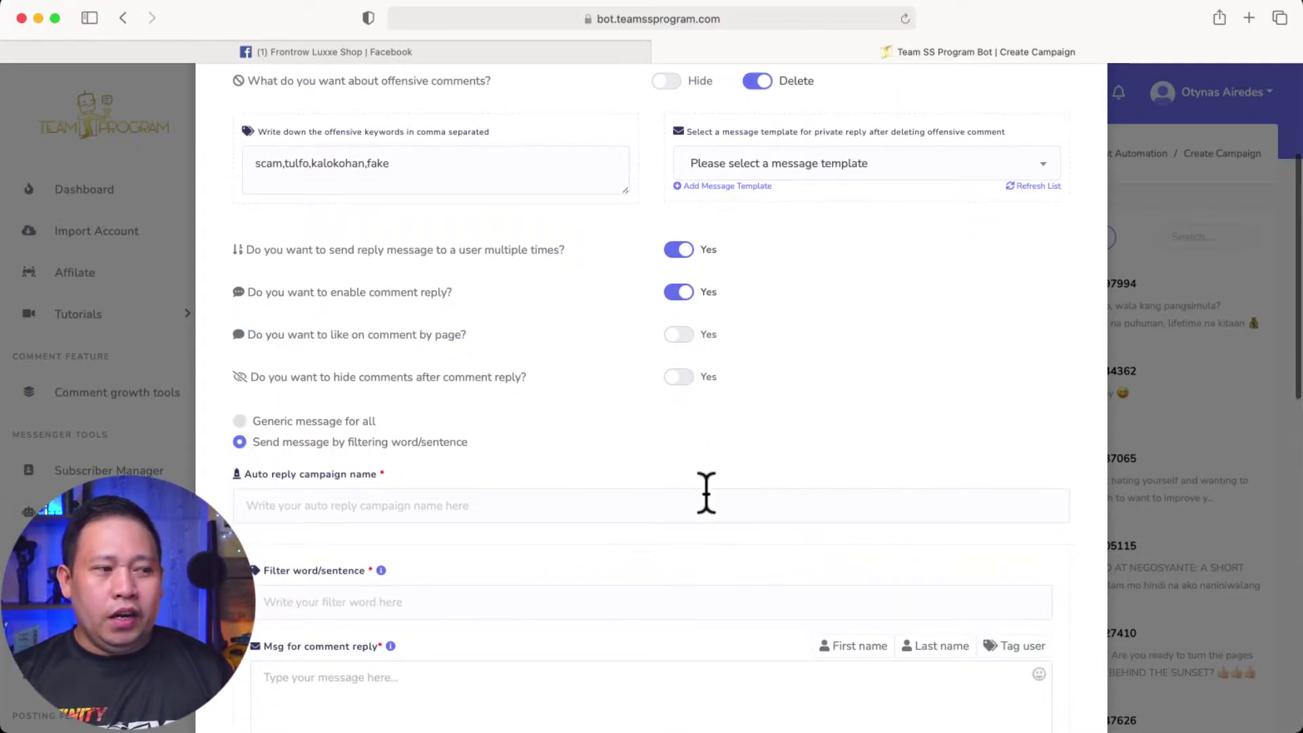
Write "how, yes,paano" in the auto reply campaign name, then cut that text to the clipboard
scroll(704, 495, "down", 3)
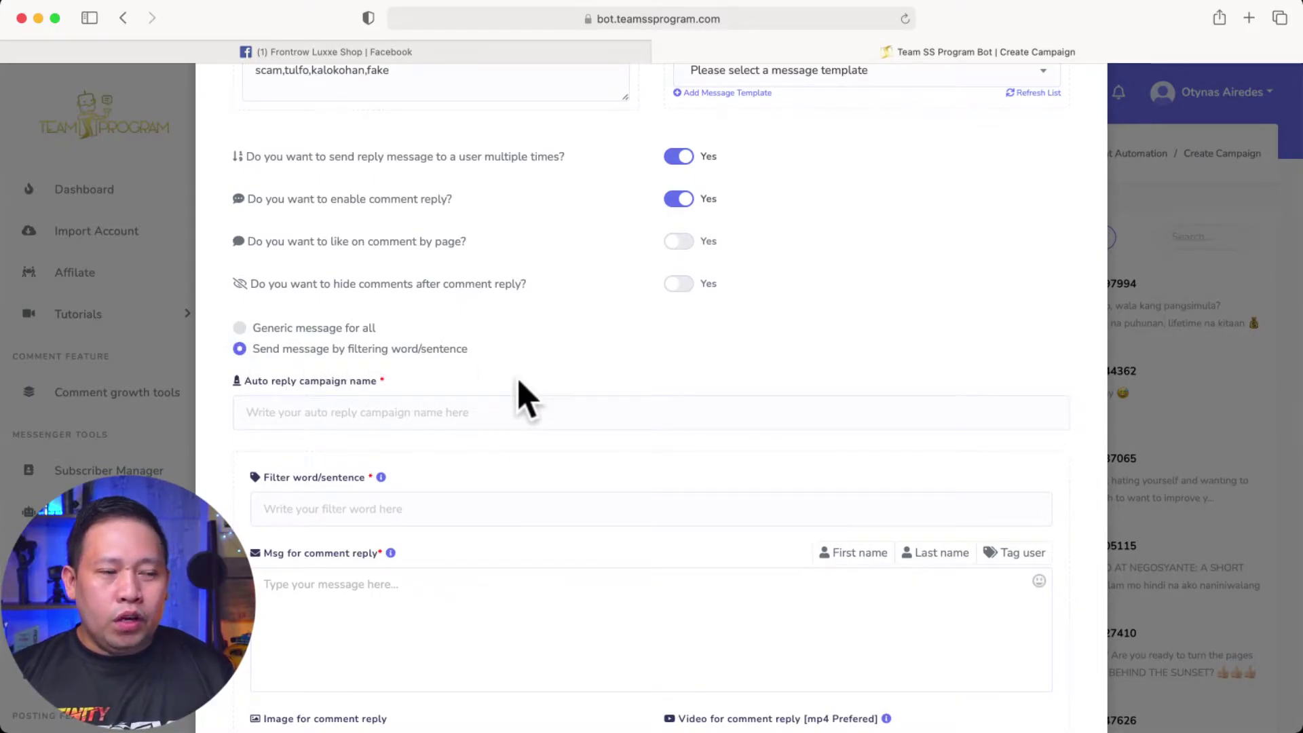
left_click(285, 416)
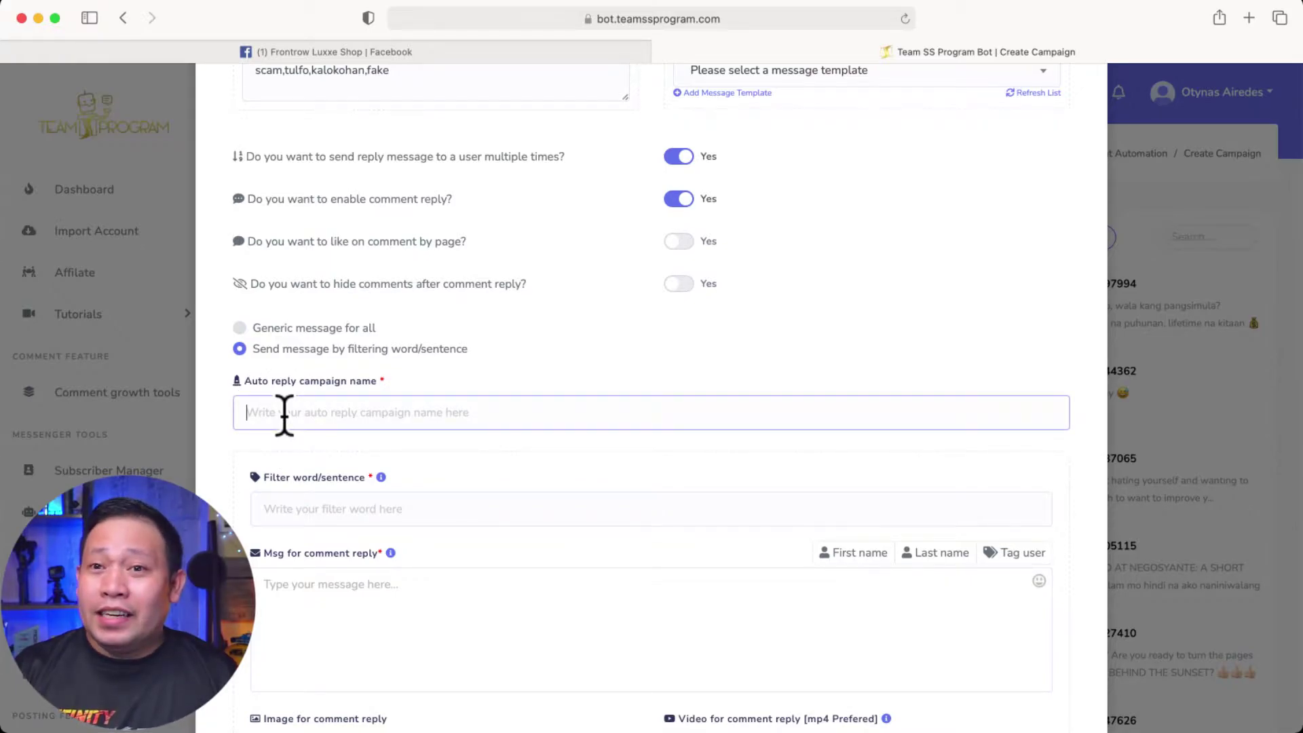
type("how, yes")
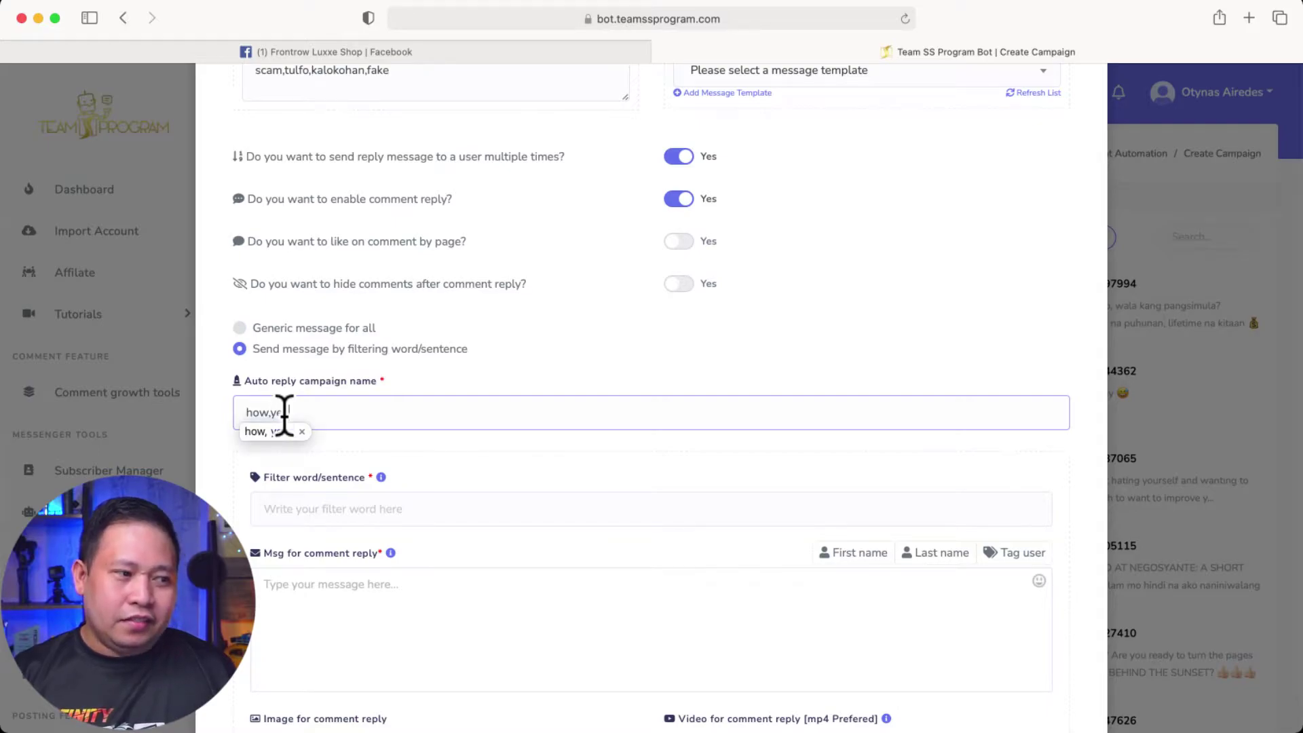
type(",paano")
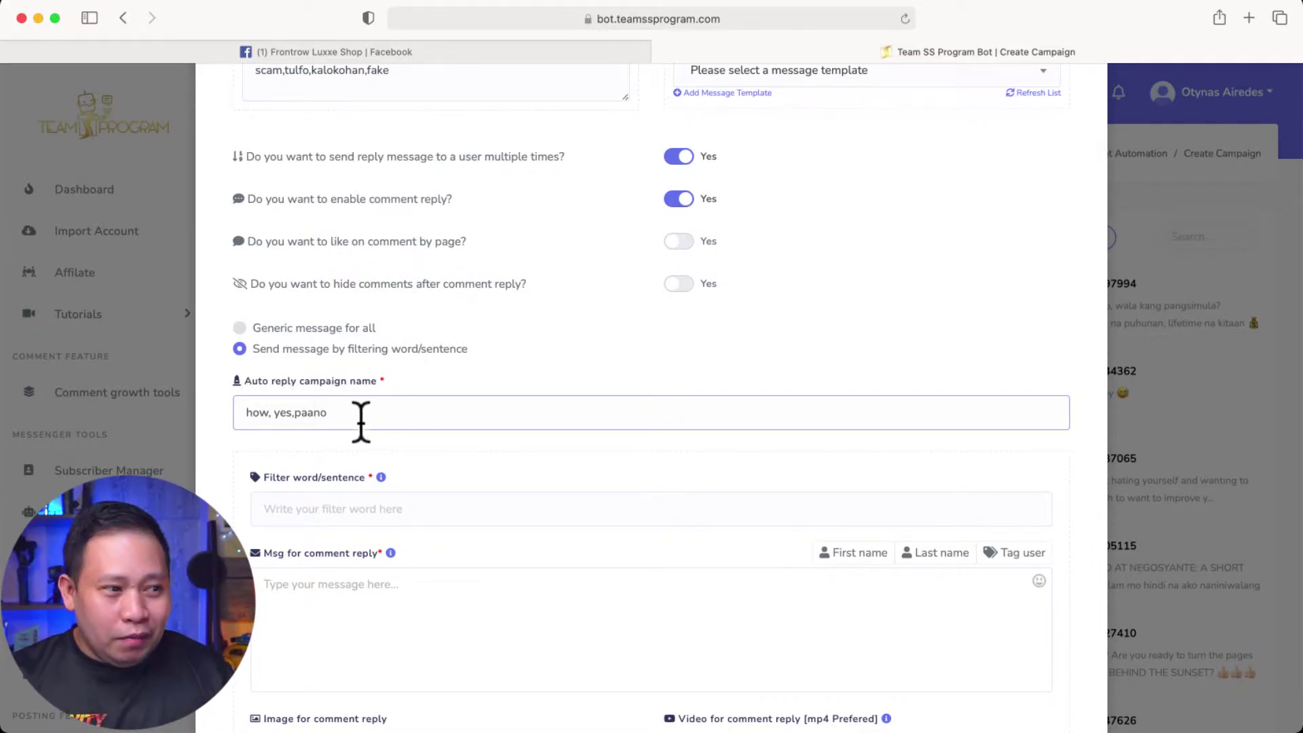
left_click_drag(349, 414, 244, 411)
right_click(294, 406)
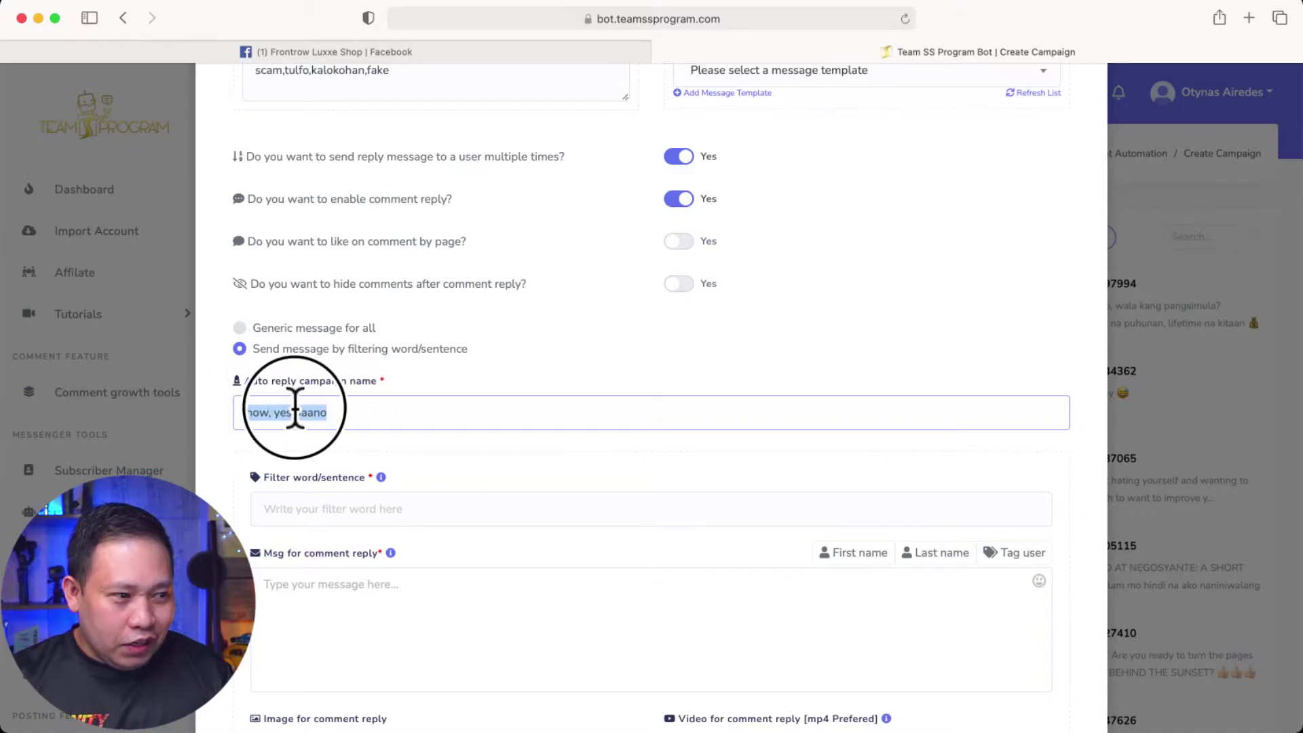
left_click(328, 462)
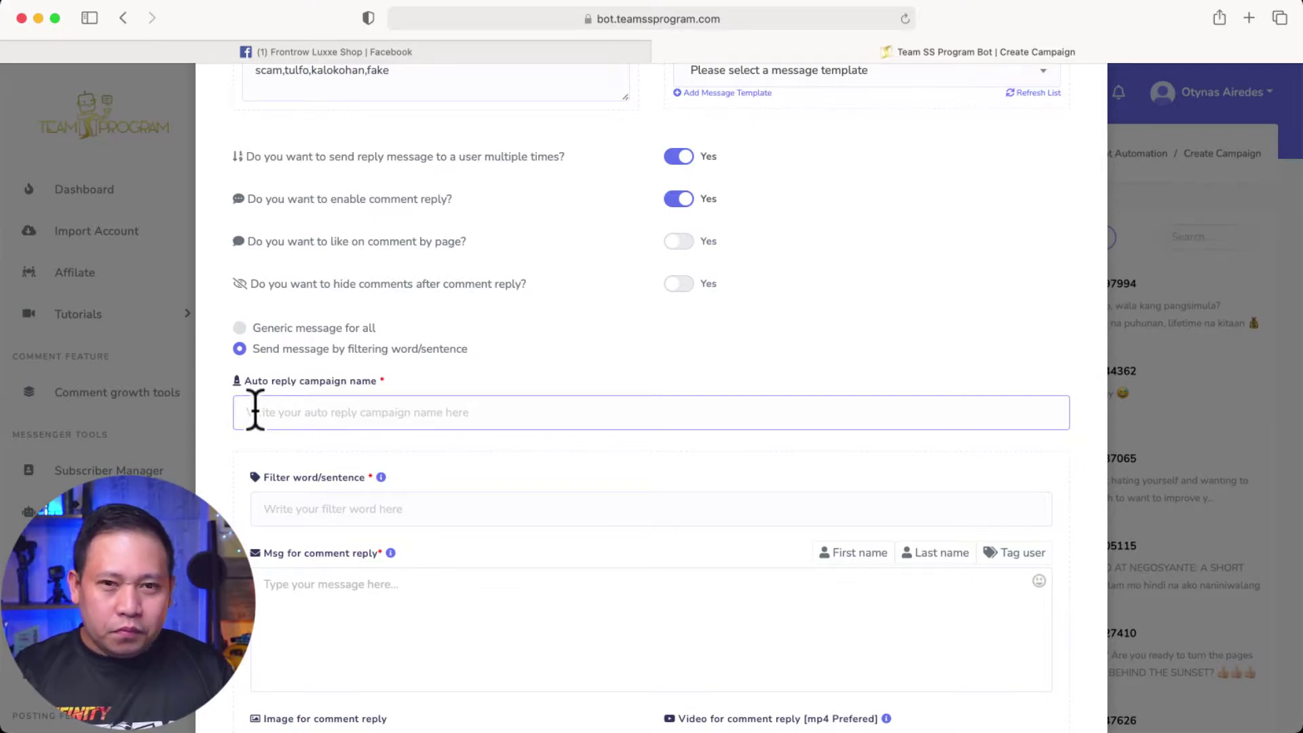
Name the auto reply campaign "Business"
type("Busin")
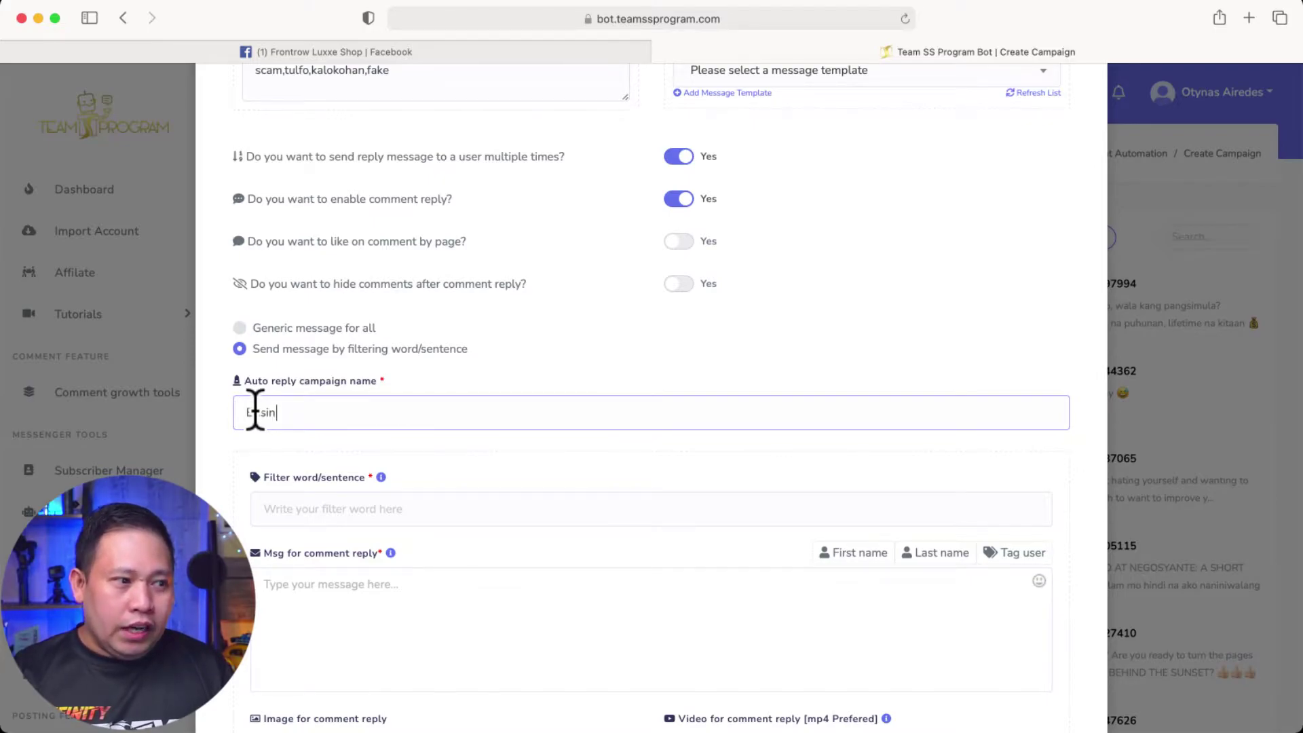
type("ess")
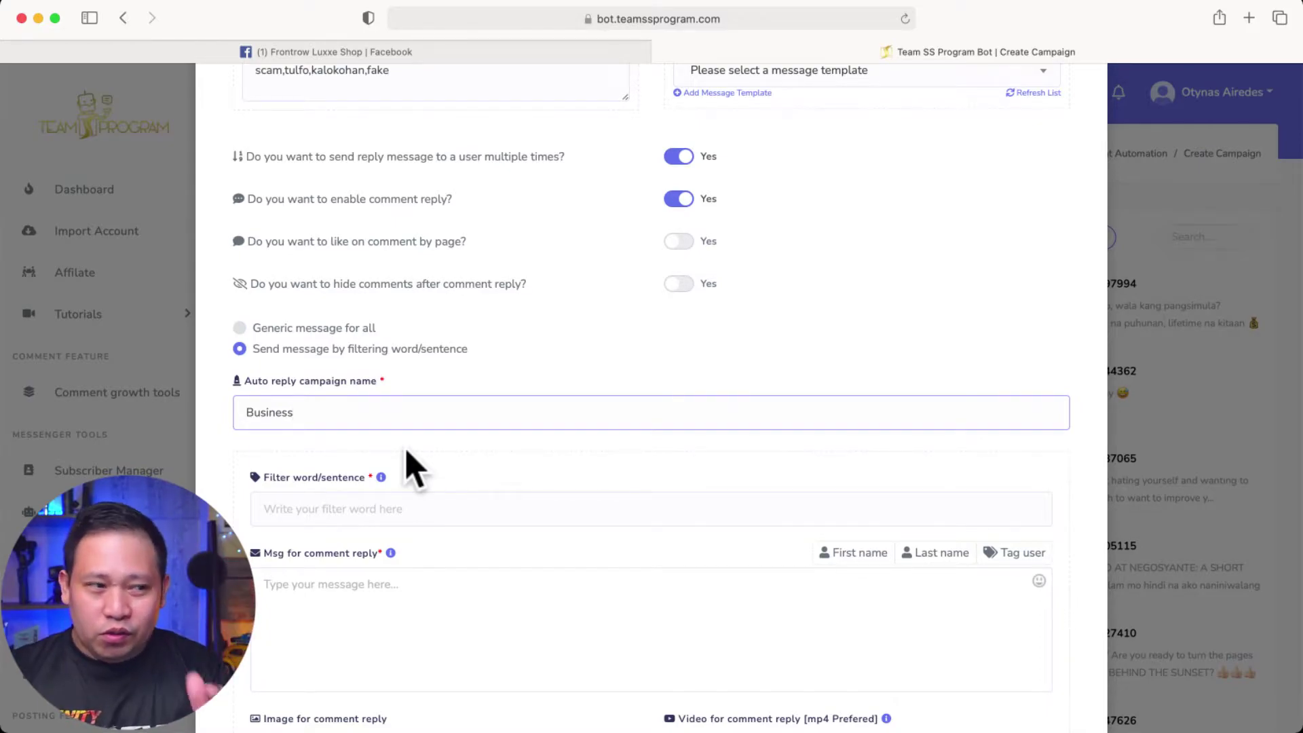
left_click(427, 467)
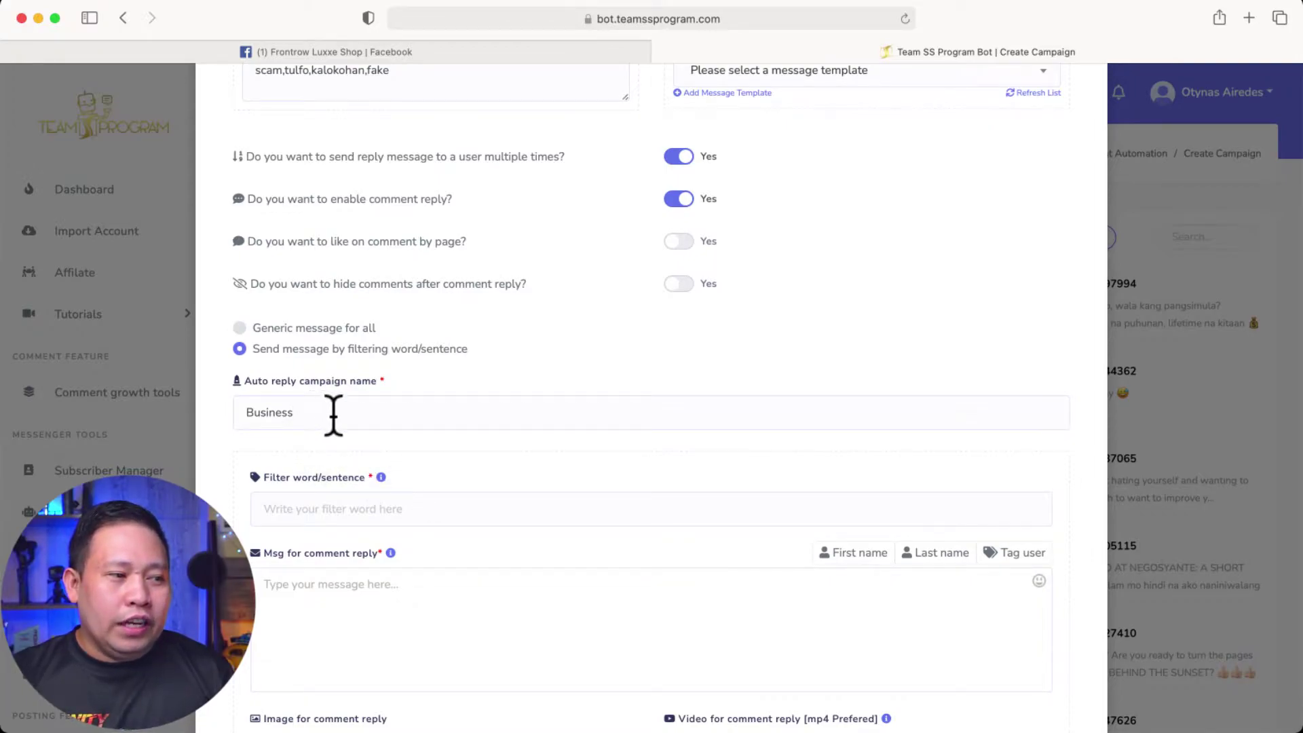
Paste the copied keywords "how, yes,paano" as the filter words and consult the field's help information
scroll(502, 465, "down", 2)
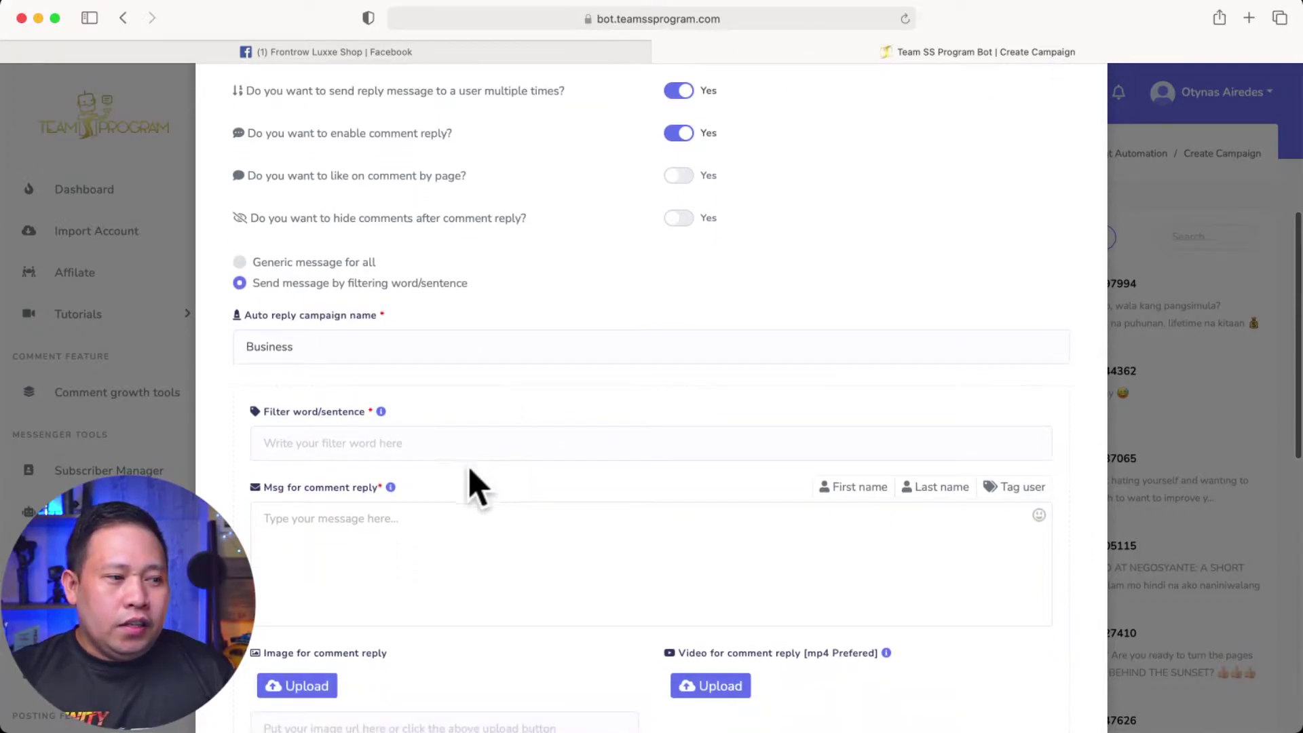
scroll(421, 435, "down", 1)
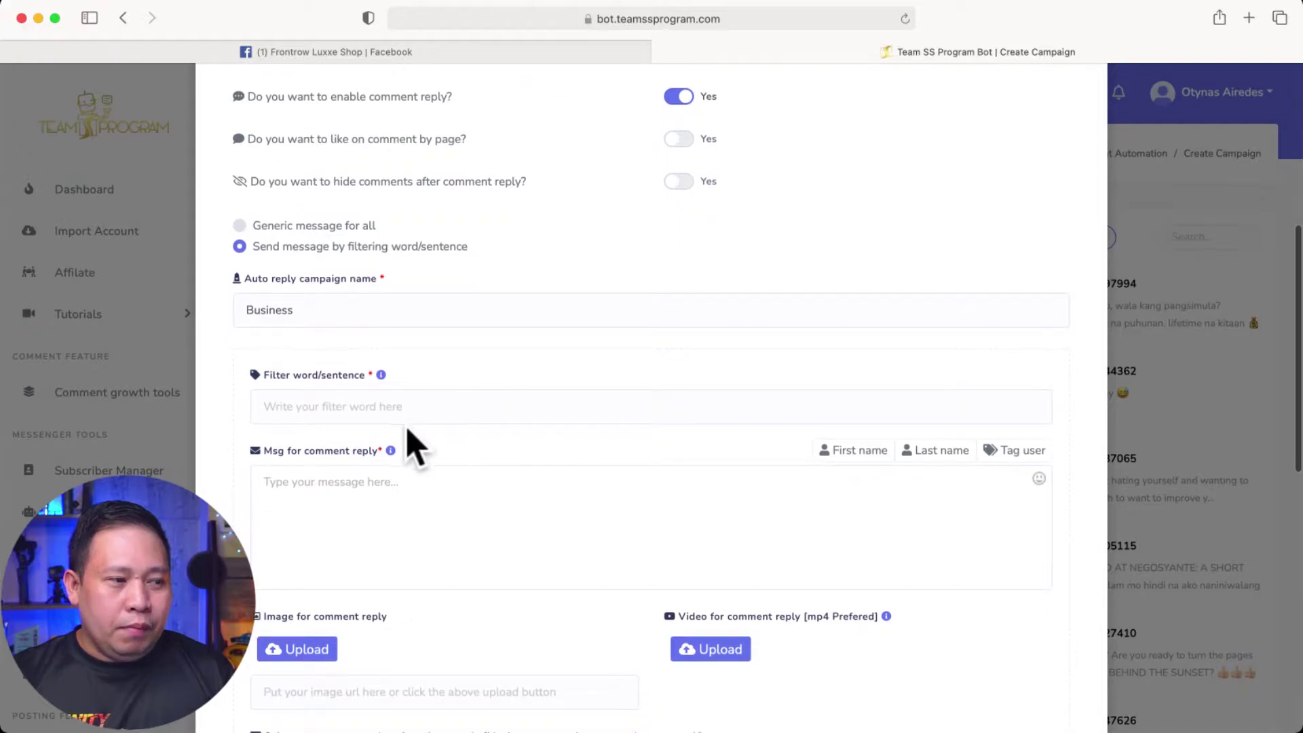
left_click(273, 408)
key("super+v")
left_click(442, 362)
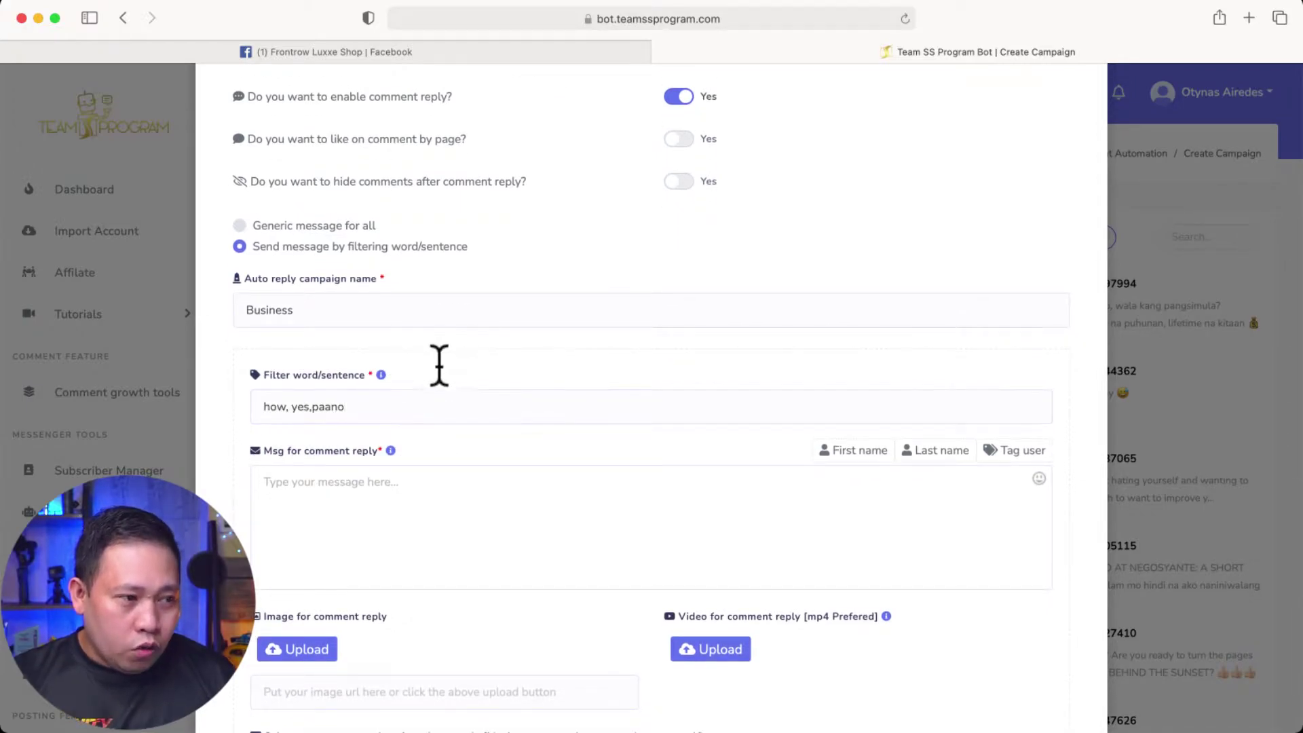
left_click(379, 376)
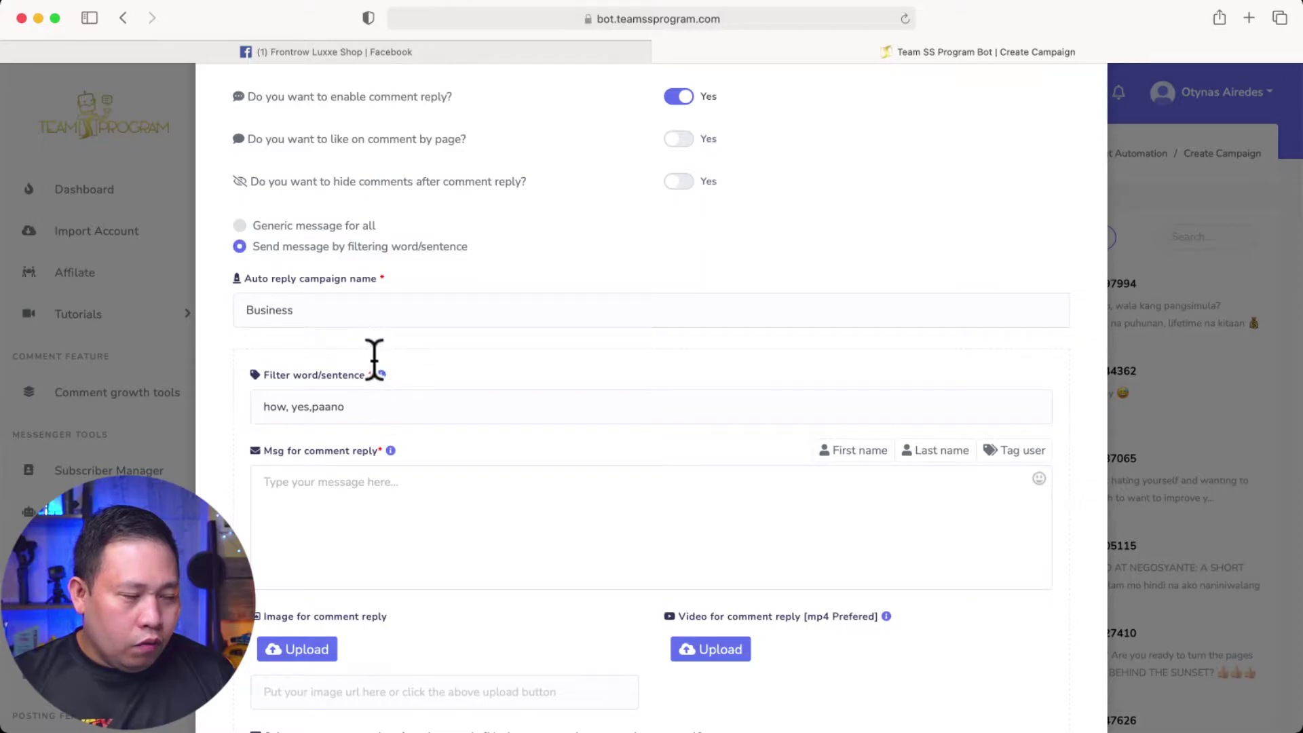
left_click(378, 376)
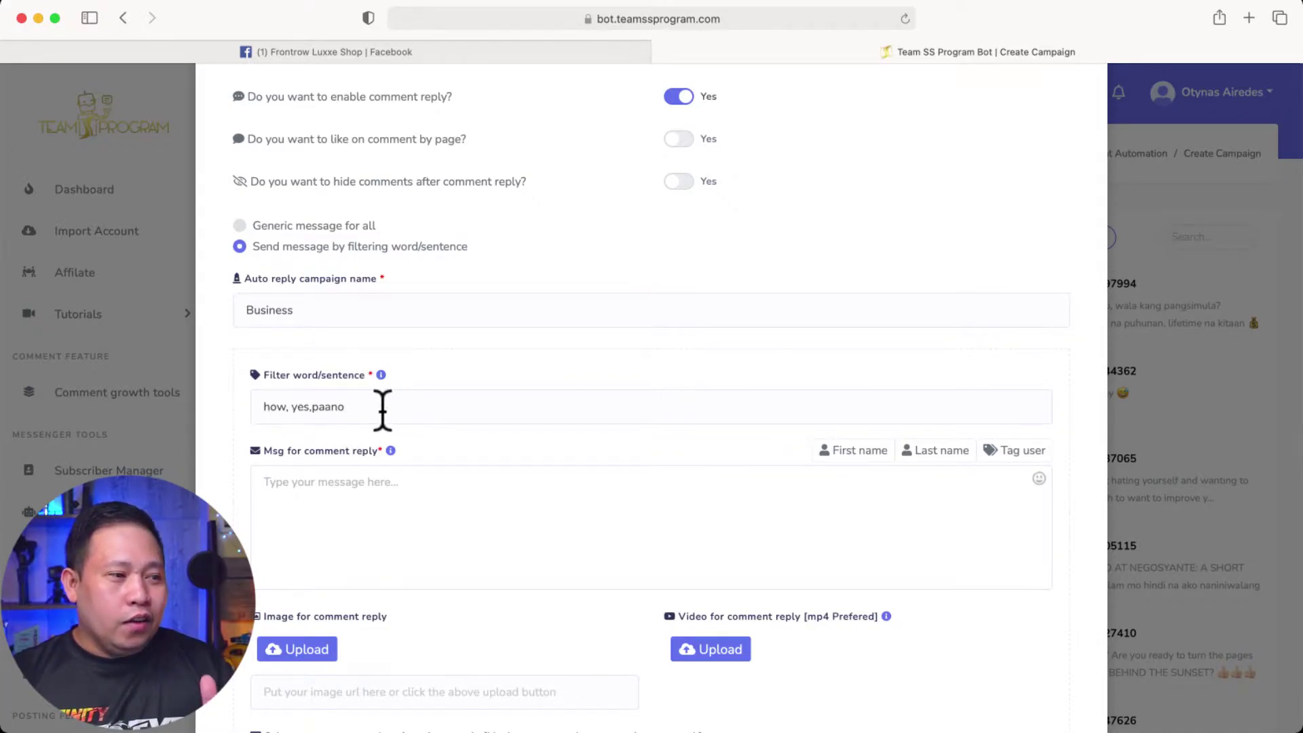
Remove the space after the first comma so the filter words read "how,yes,paano"
left_click(292, 408)
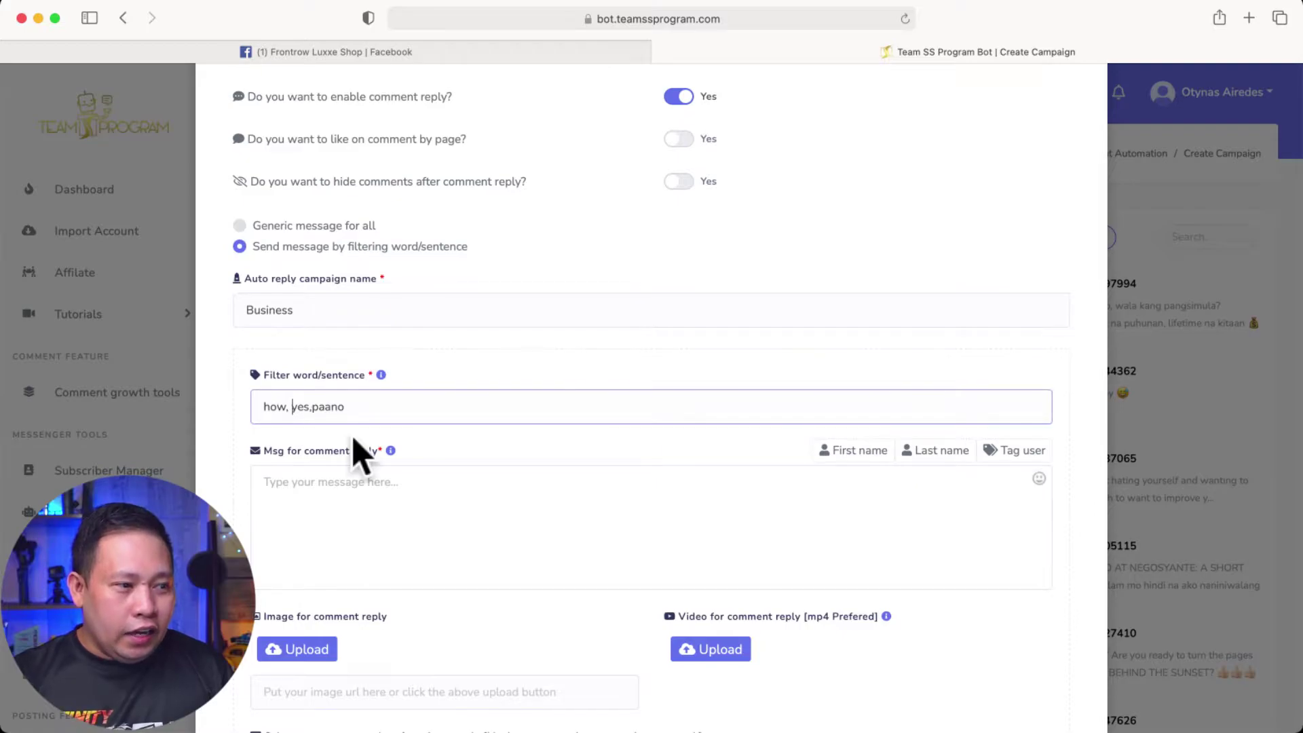
key("BackSpace")
left_click(378, 407)
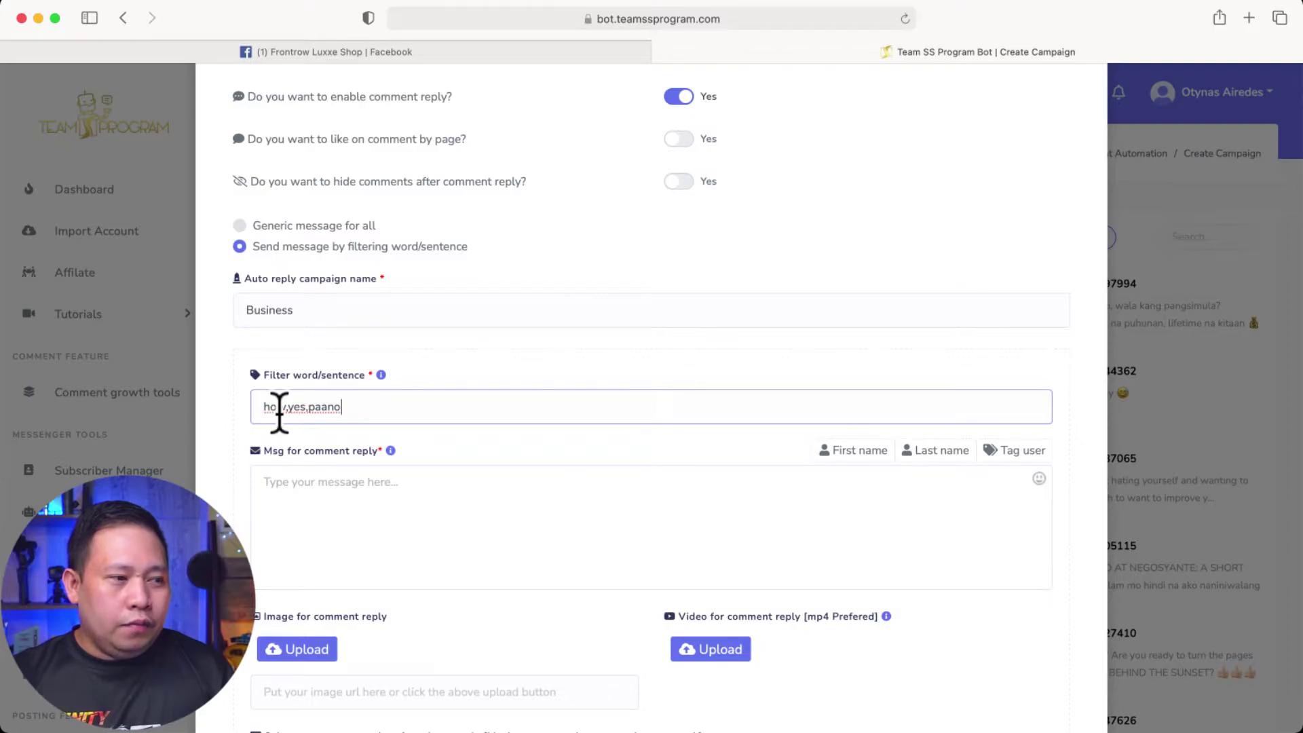
Begin the message for comment reply with an opening brace and the text "{Thank you sa interest"
scroll(614, 327, "down", 2)
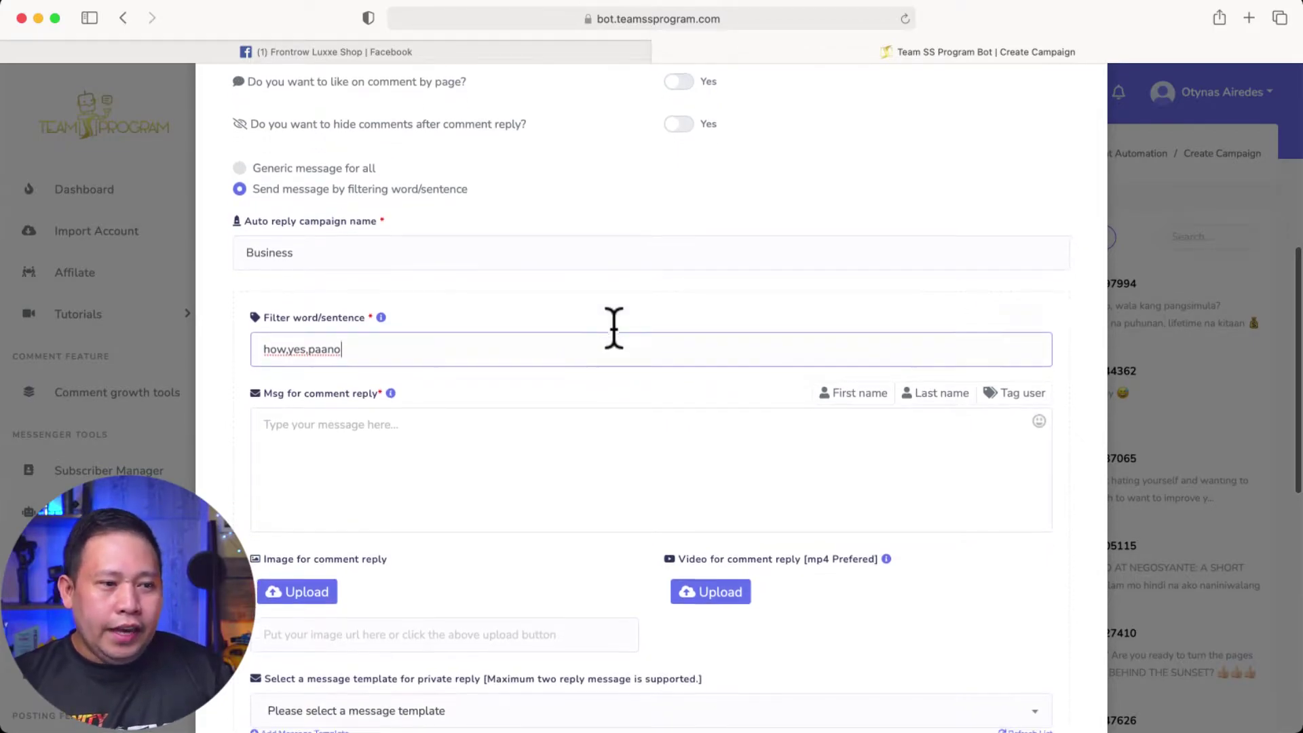
scroll(615, 328, "down", 2)
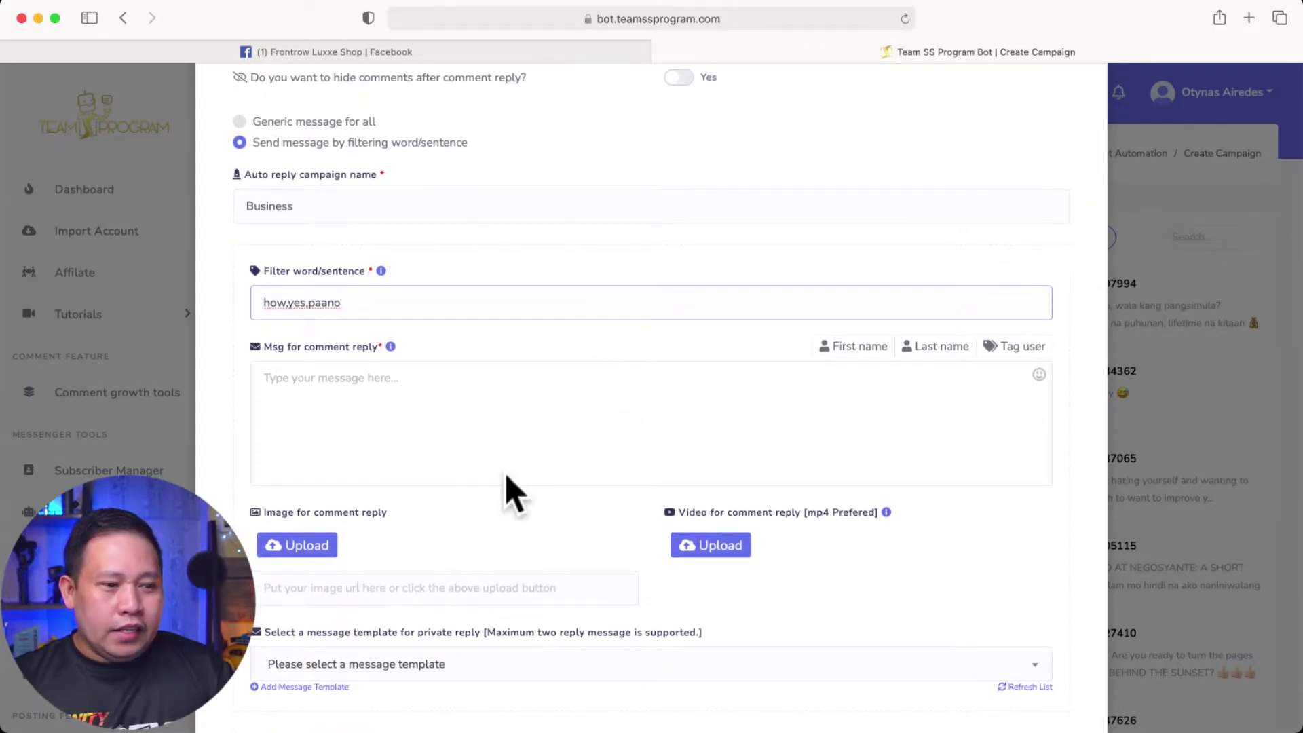
scroll(514, 493, "down", 3)
scroll(512, 489, "up", 2)
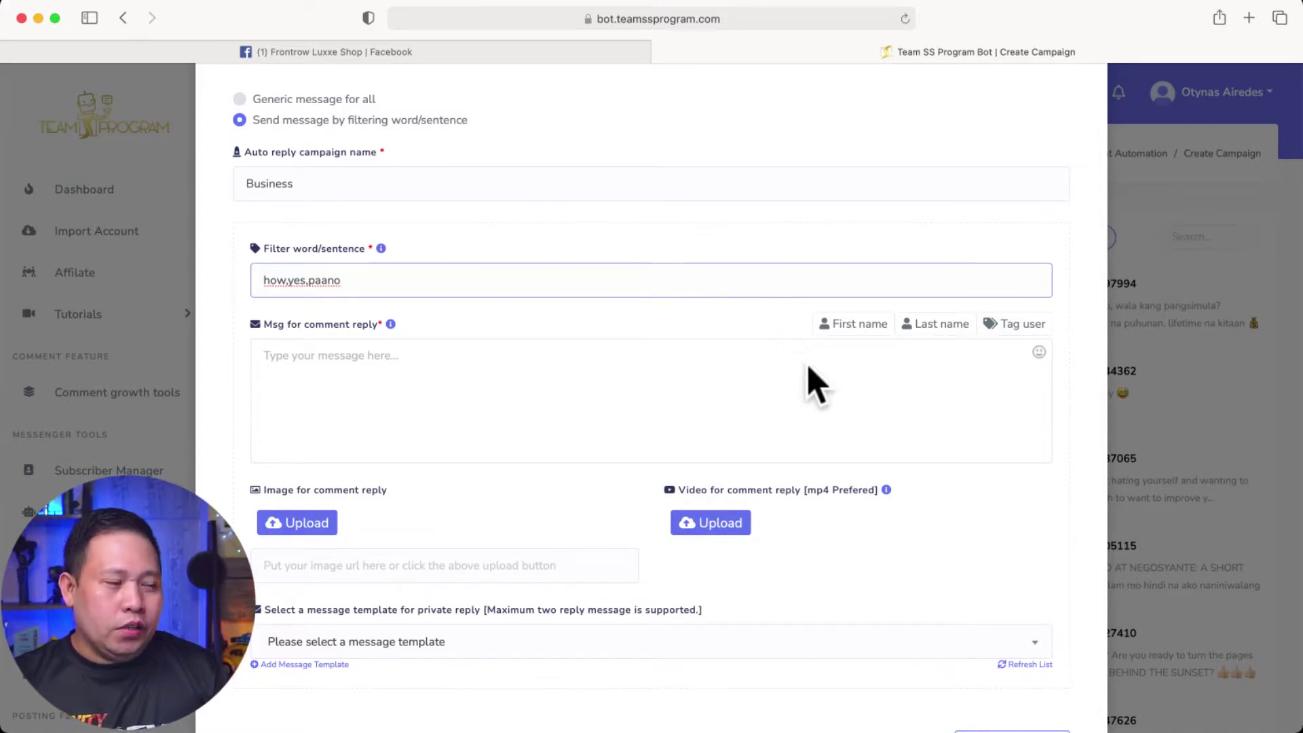
left_click(263, 357)
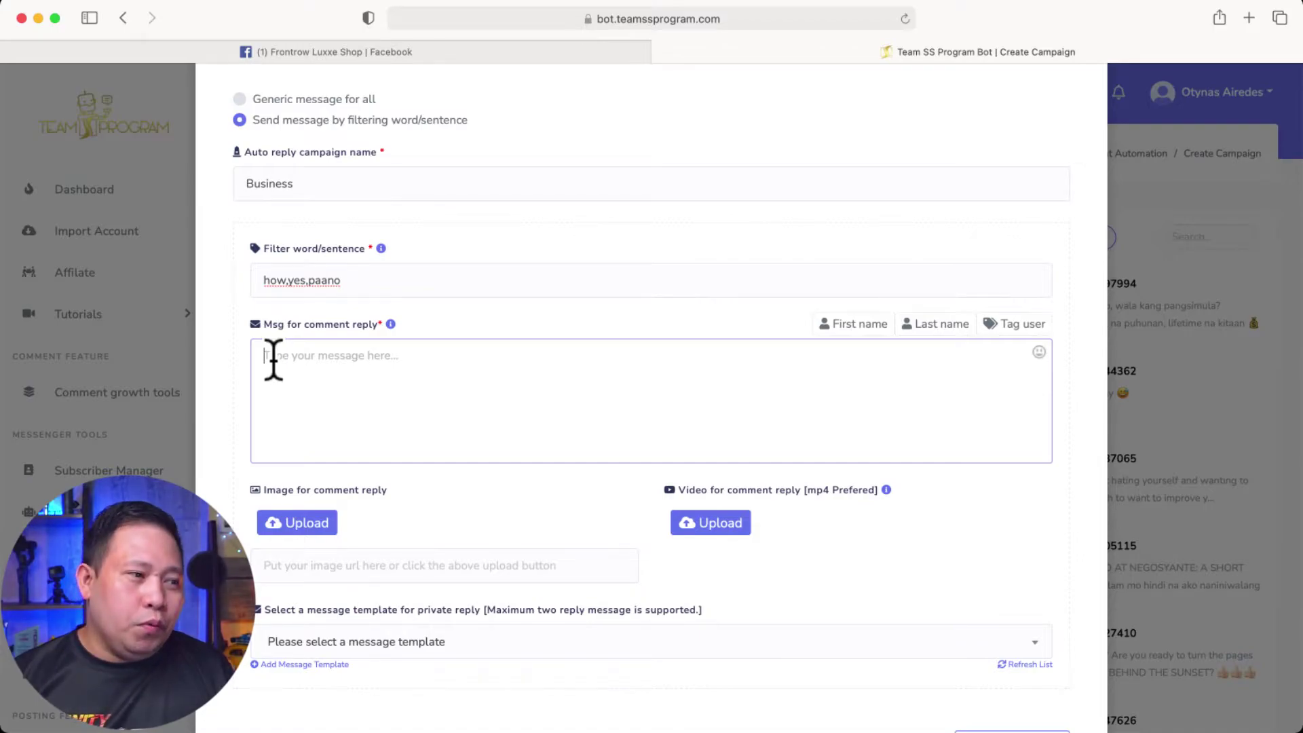
type("{")
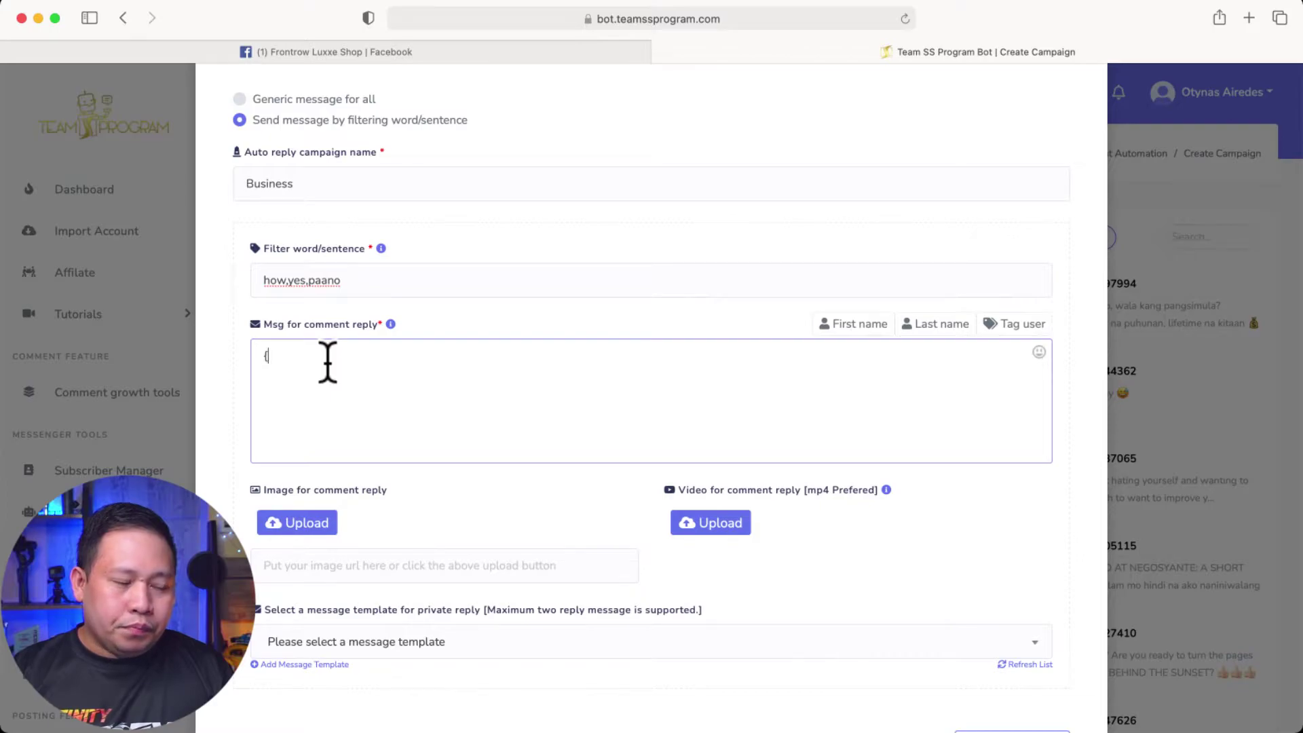
type("Thank yo")
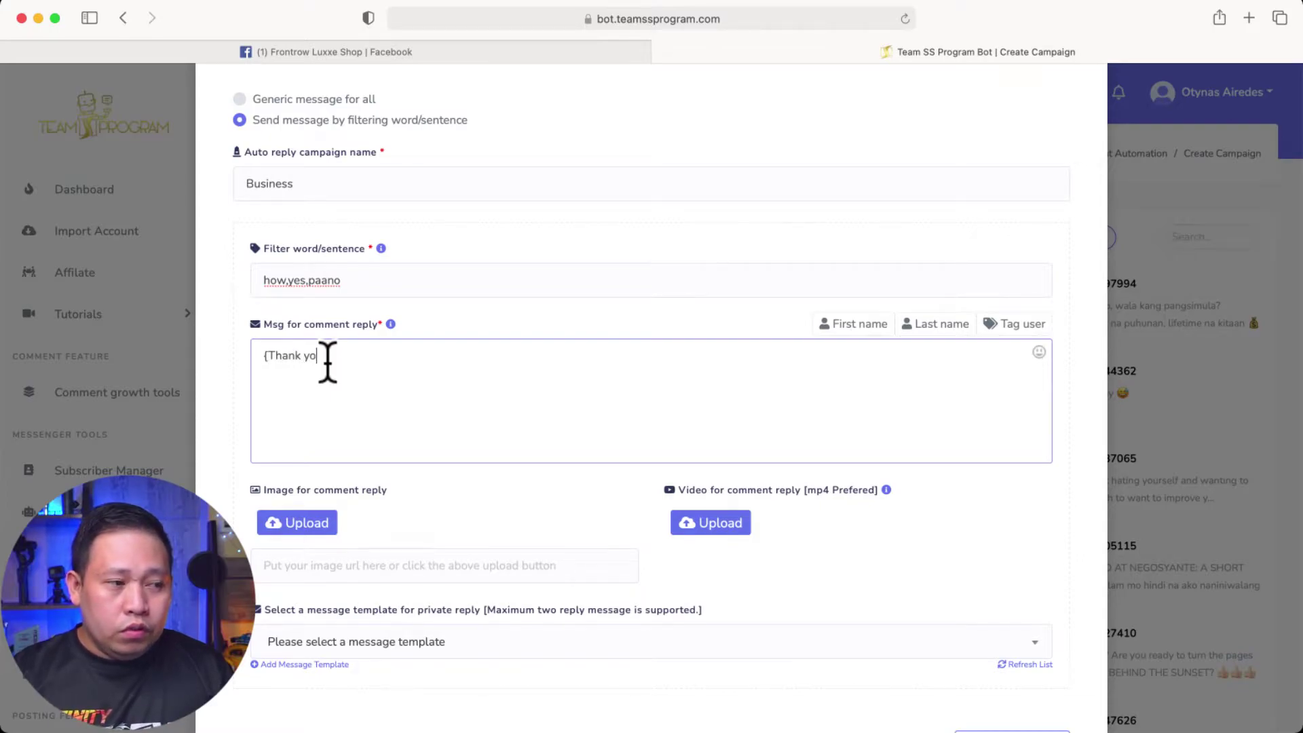
type("u a interest")
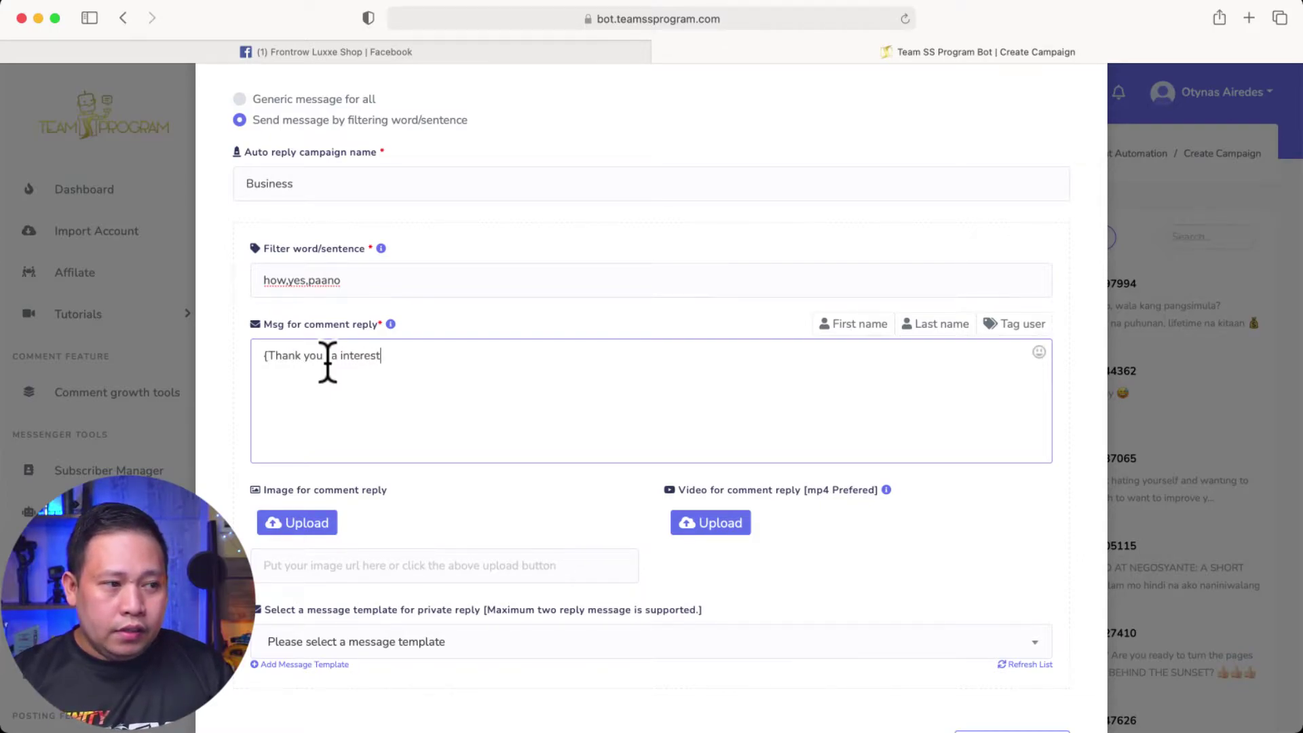
left_click(328, 355)
type("s")
left_click(567, 352)
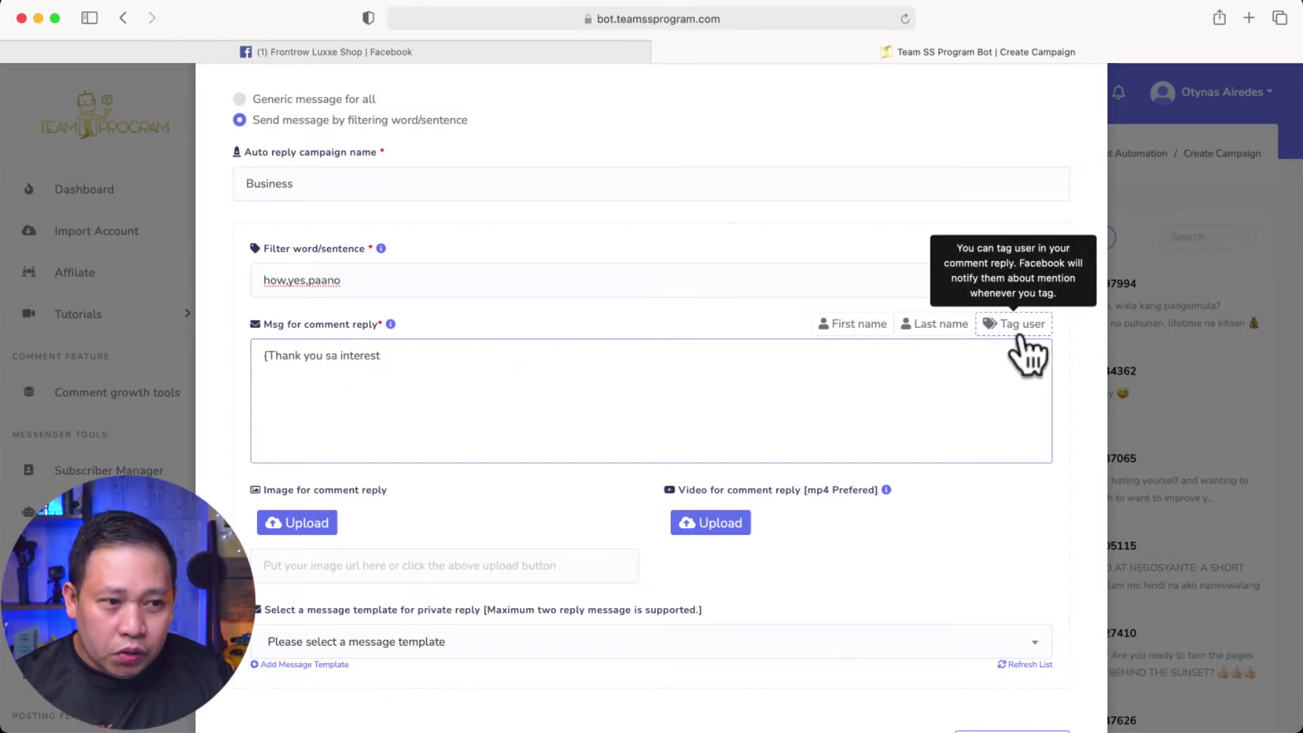
Complete the first reply variant with the user tag, "please check your inbox for more info." and a smiling emoji
left_click(1013, 331)
left_click(570, 361)
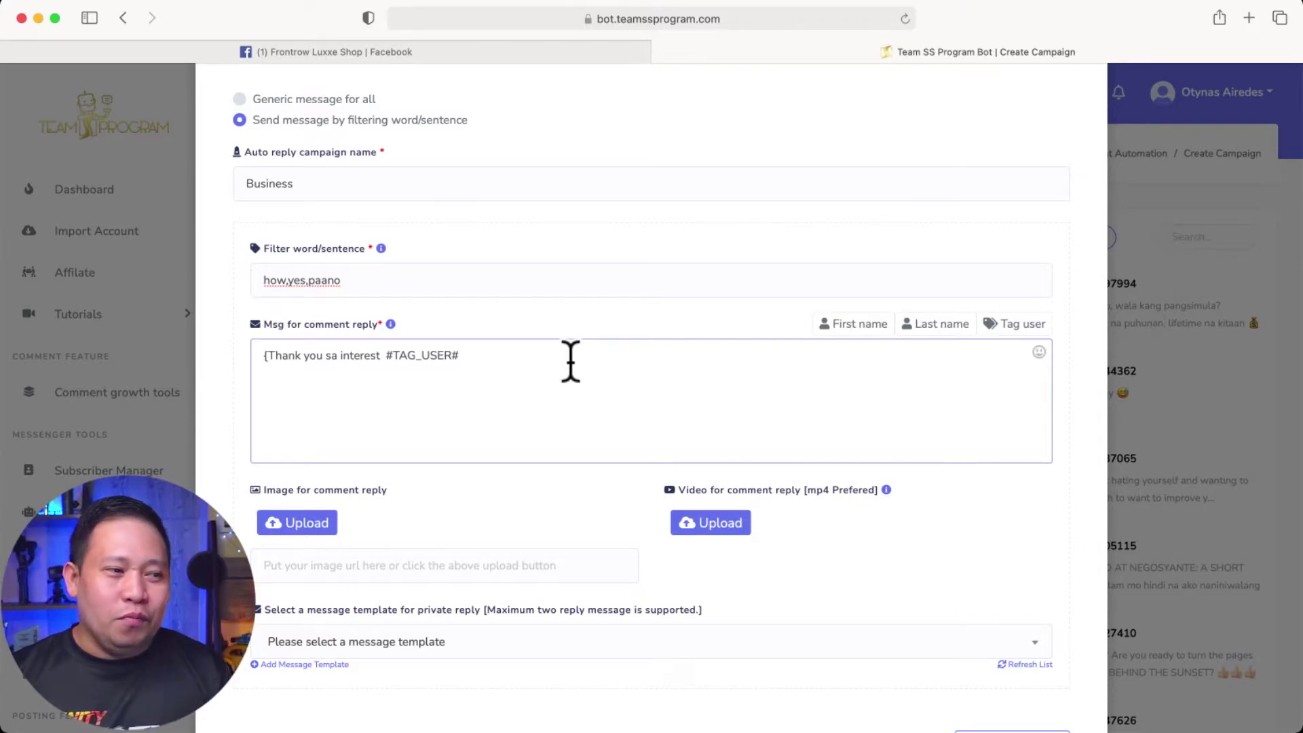
type("please check your infox for more info.")
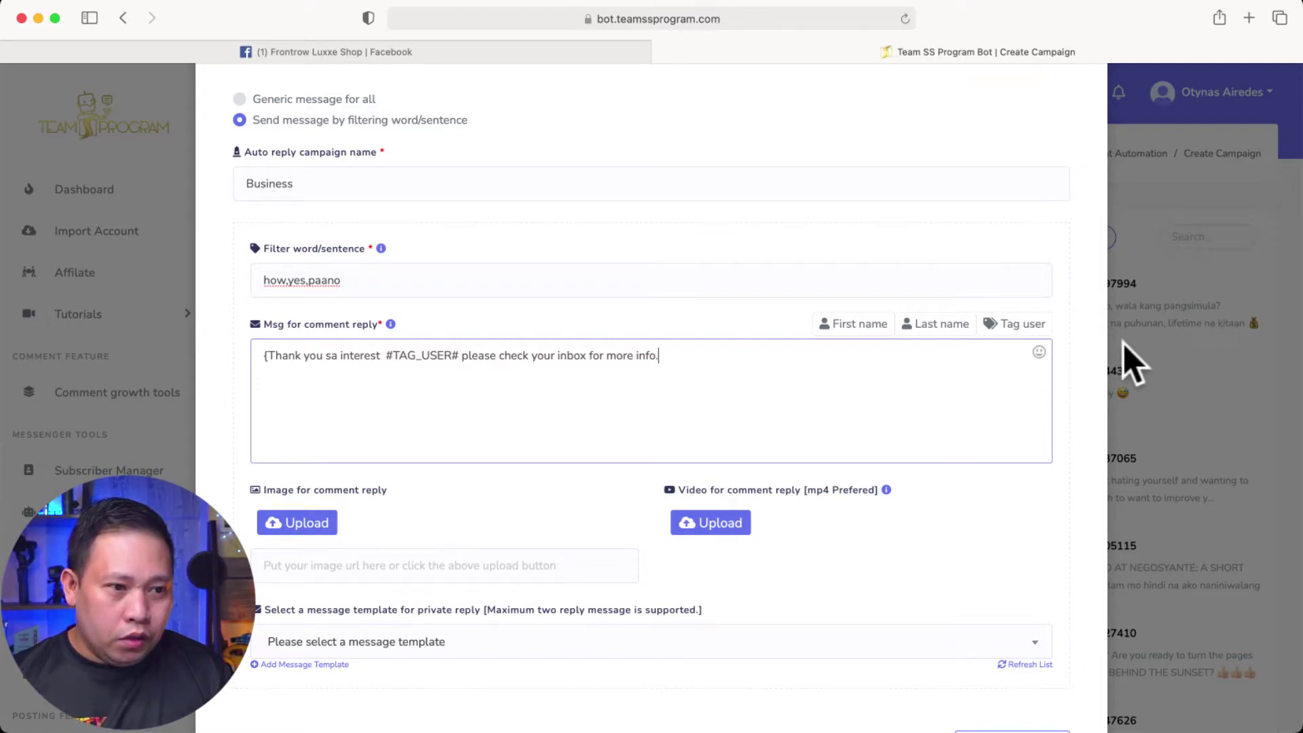
left_click(1038, 352)
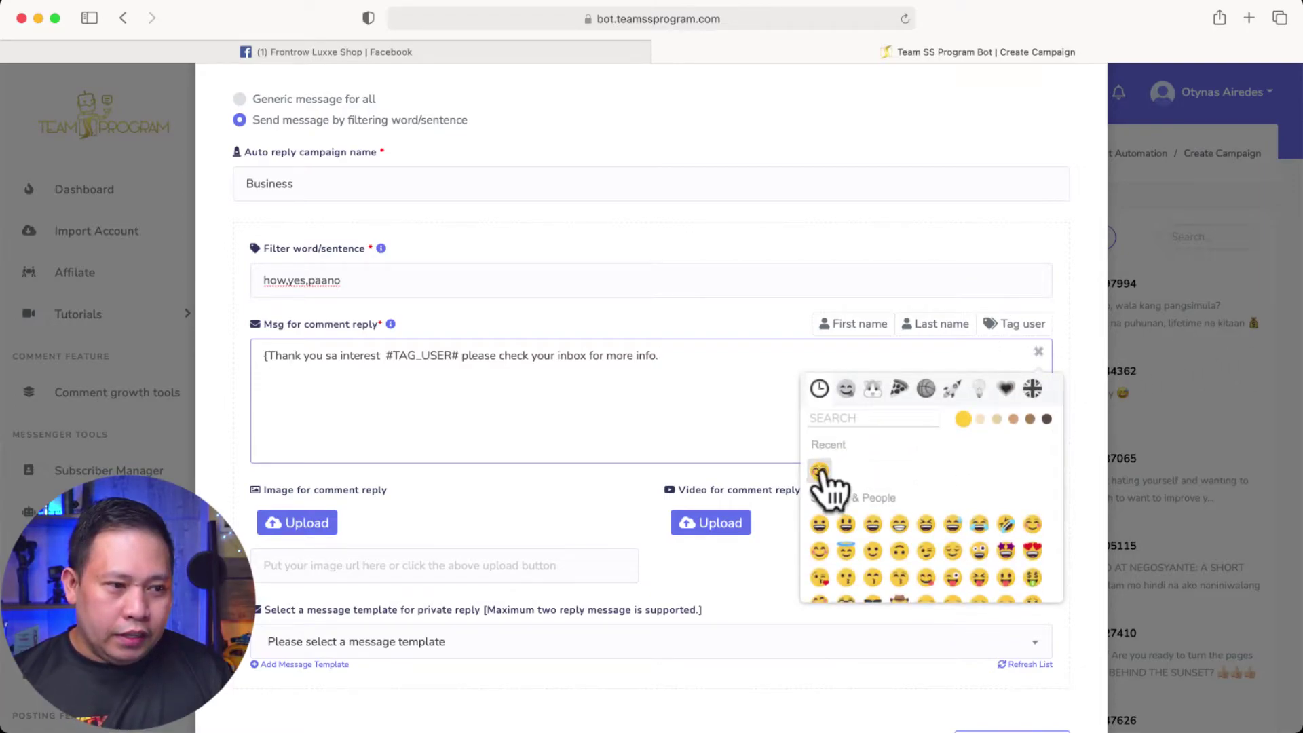
left_click(820, 471)
left_click(697, 356)
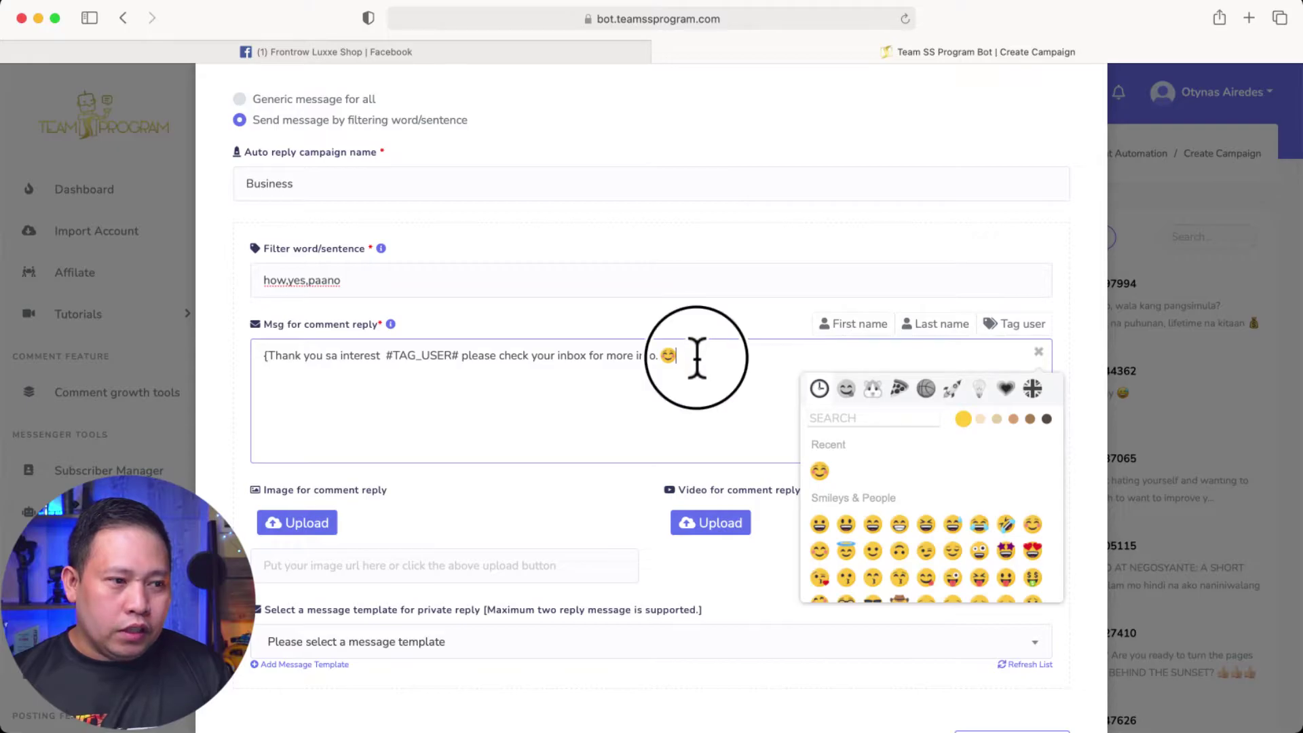
left_click(1039, 353)
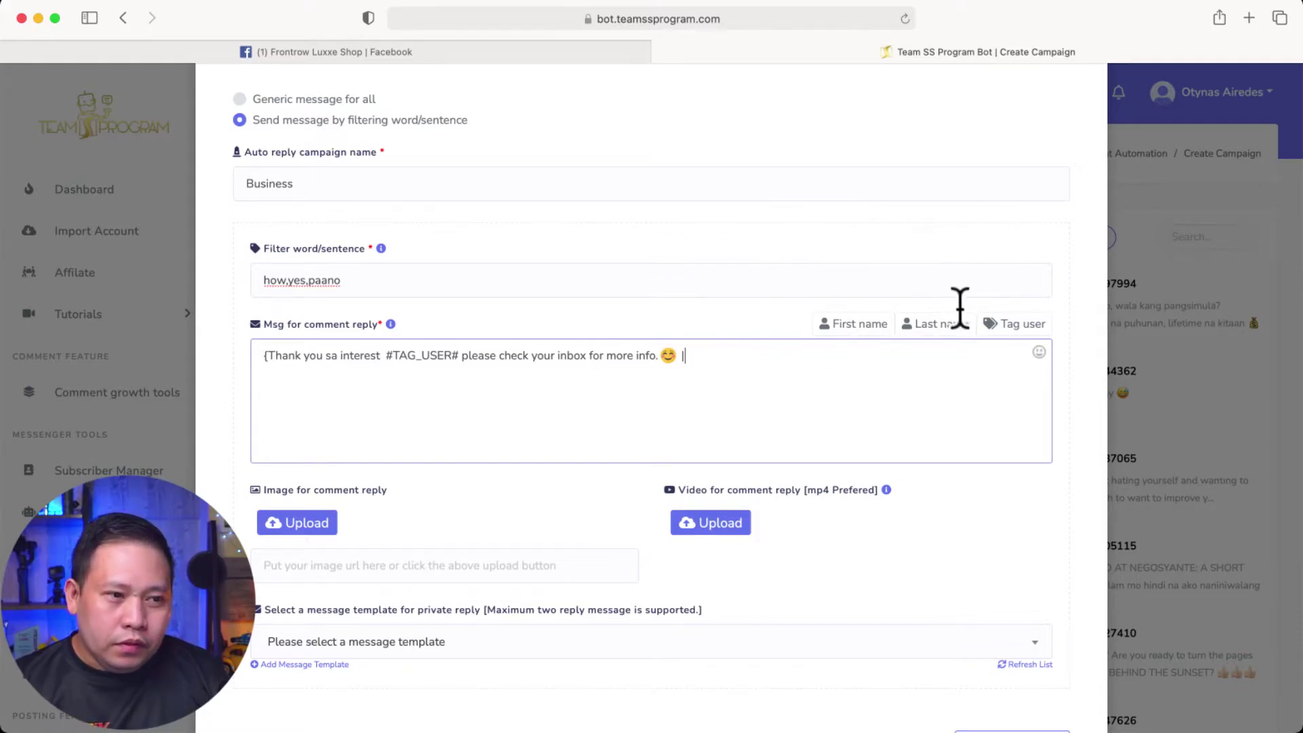
Add a second reply variant after a "|" separator: the user tag followed by "please check your inbox for details thank you."
left_click(1010, 328)
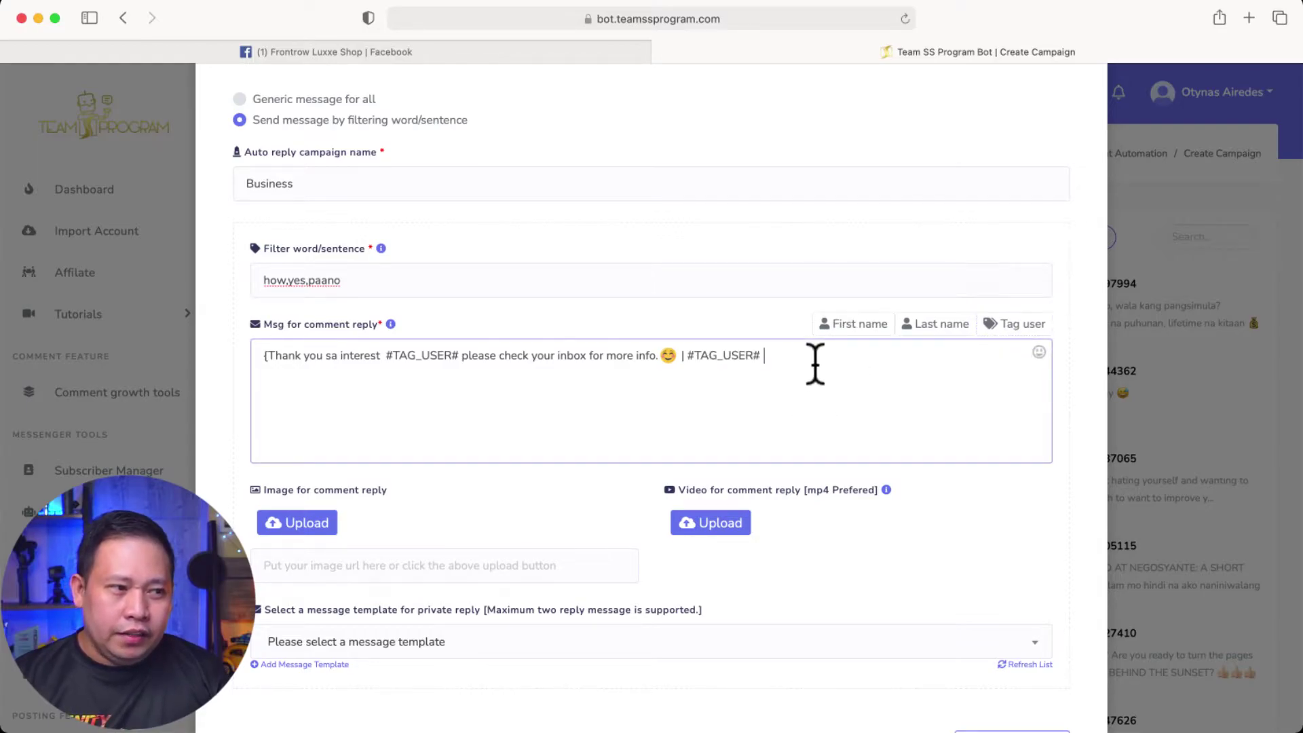
type("please c")
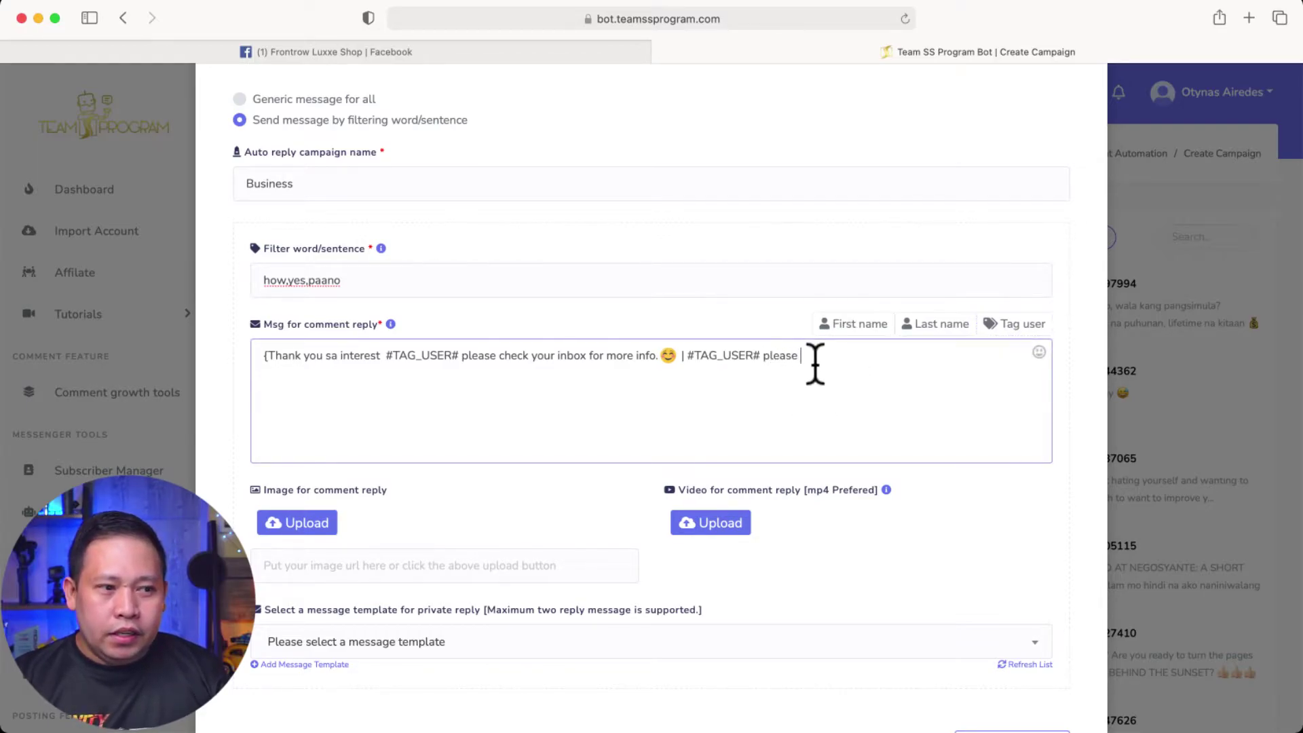
type("heck your")
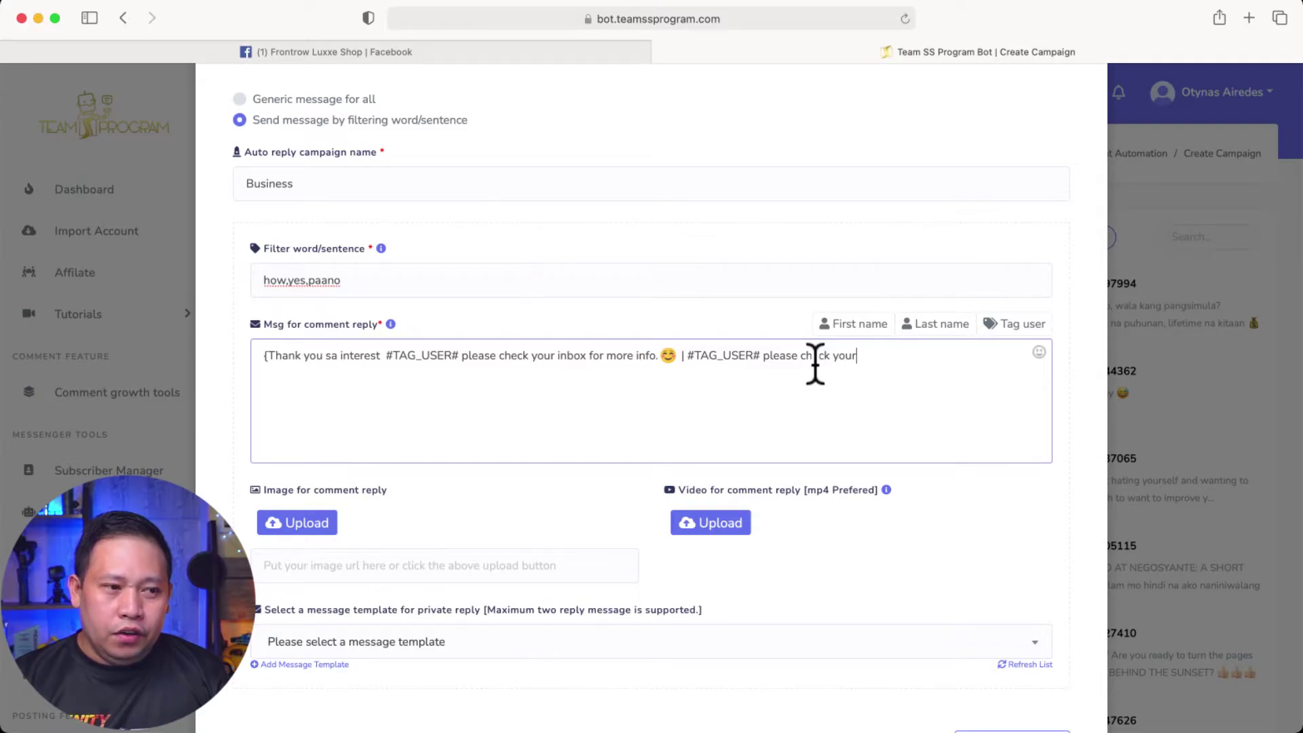
type(" inbo")
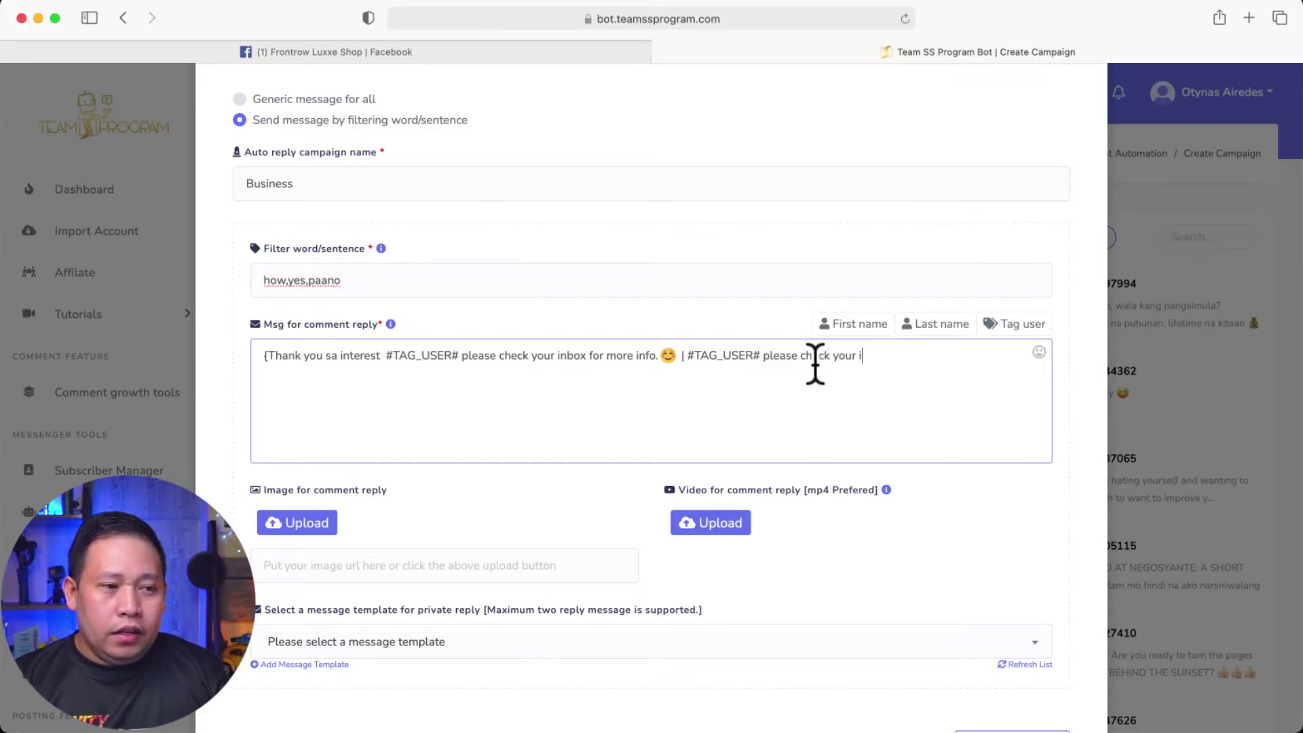
type("x for ")
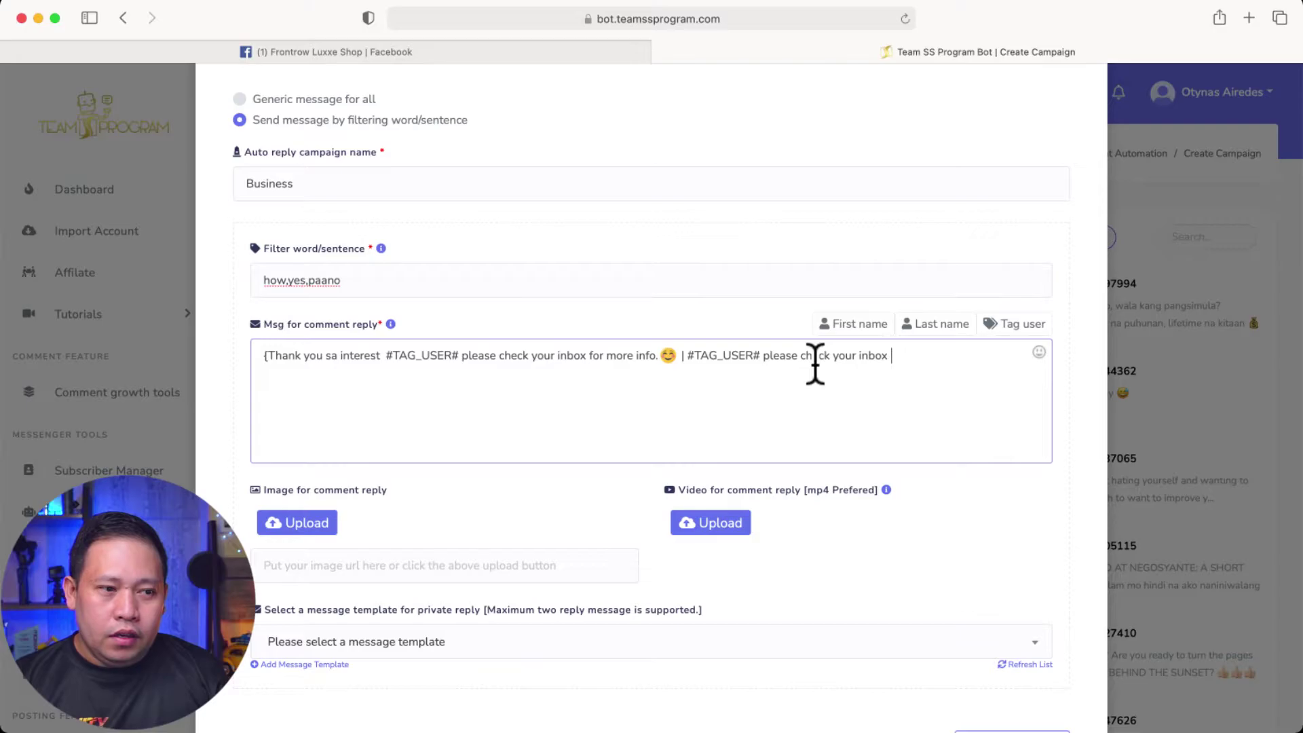
type("more")
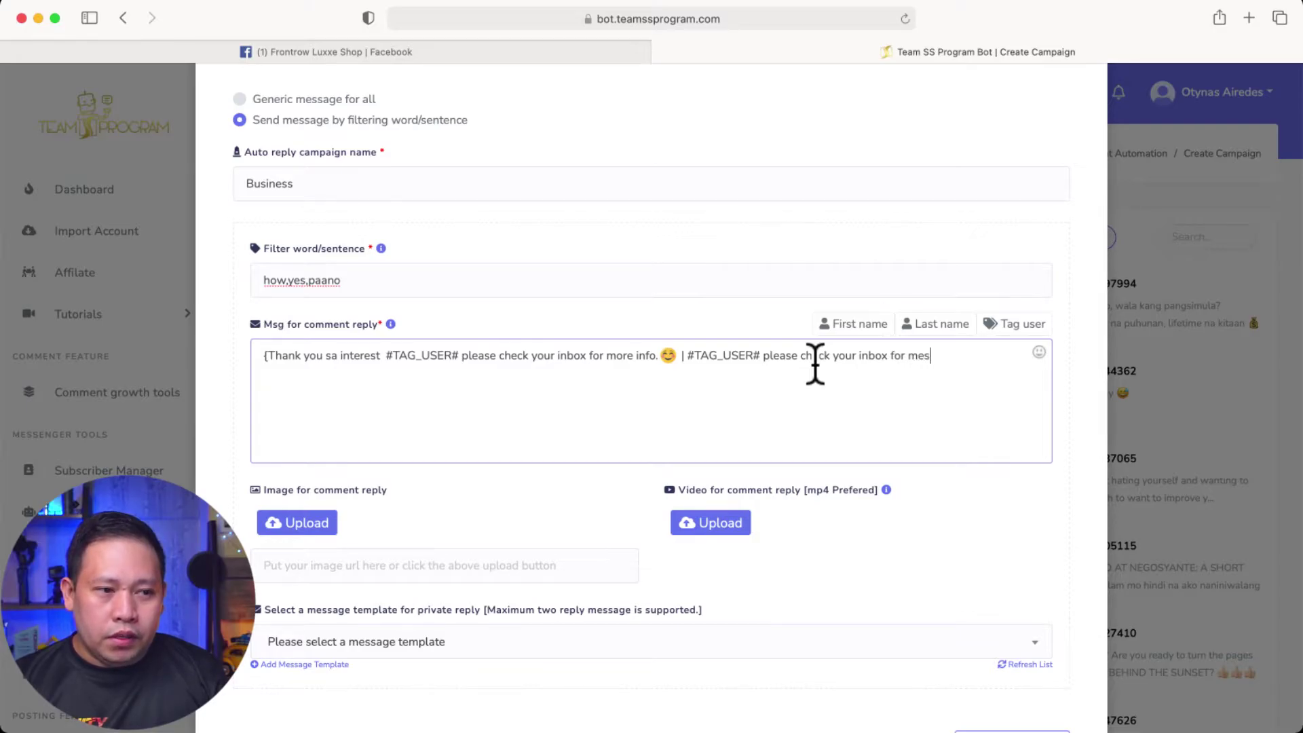
key("BackSpace")
key("BackSpace")
key("BackSpace")
key("BackSpace")
type("detai")
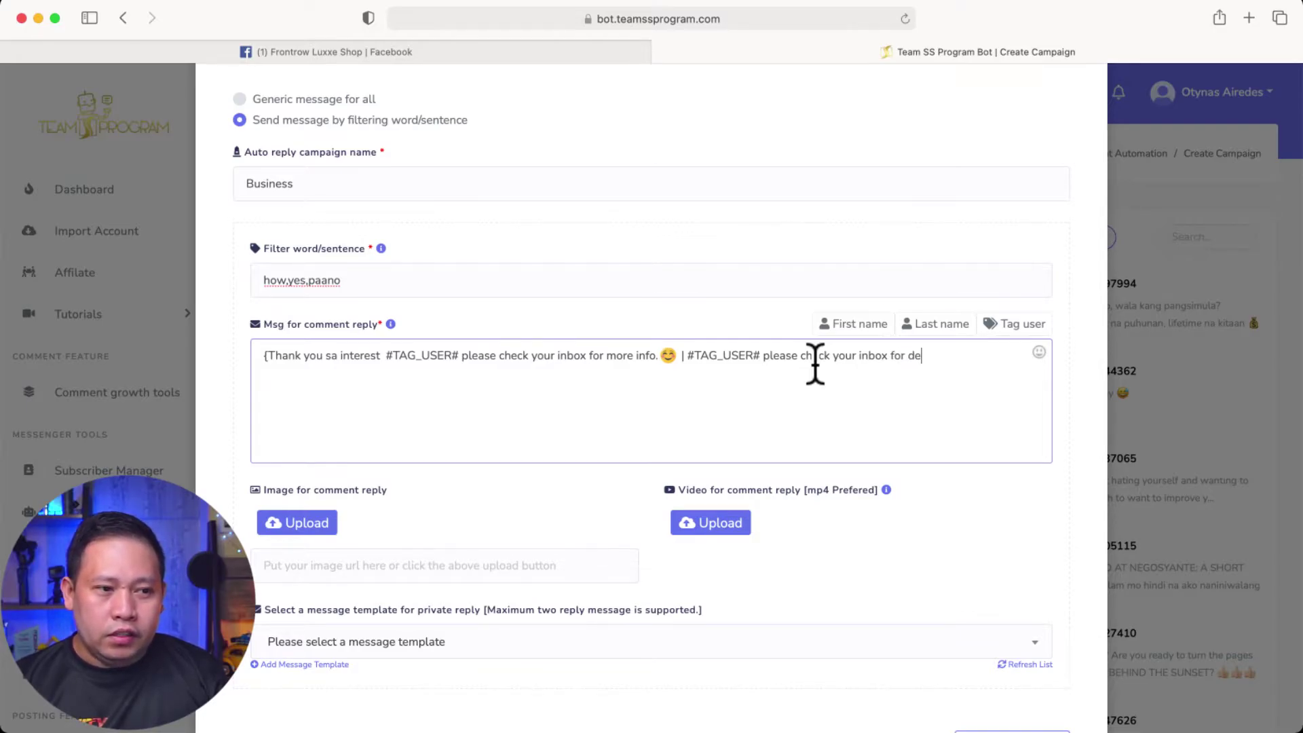
key("BackSpace")
key("BackSpace")
key("BackSpace")
type("tails tyank you")
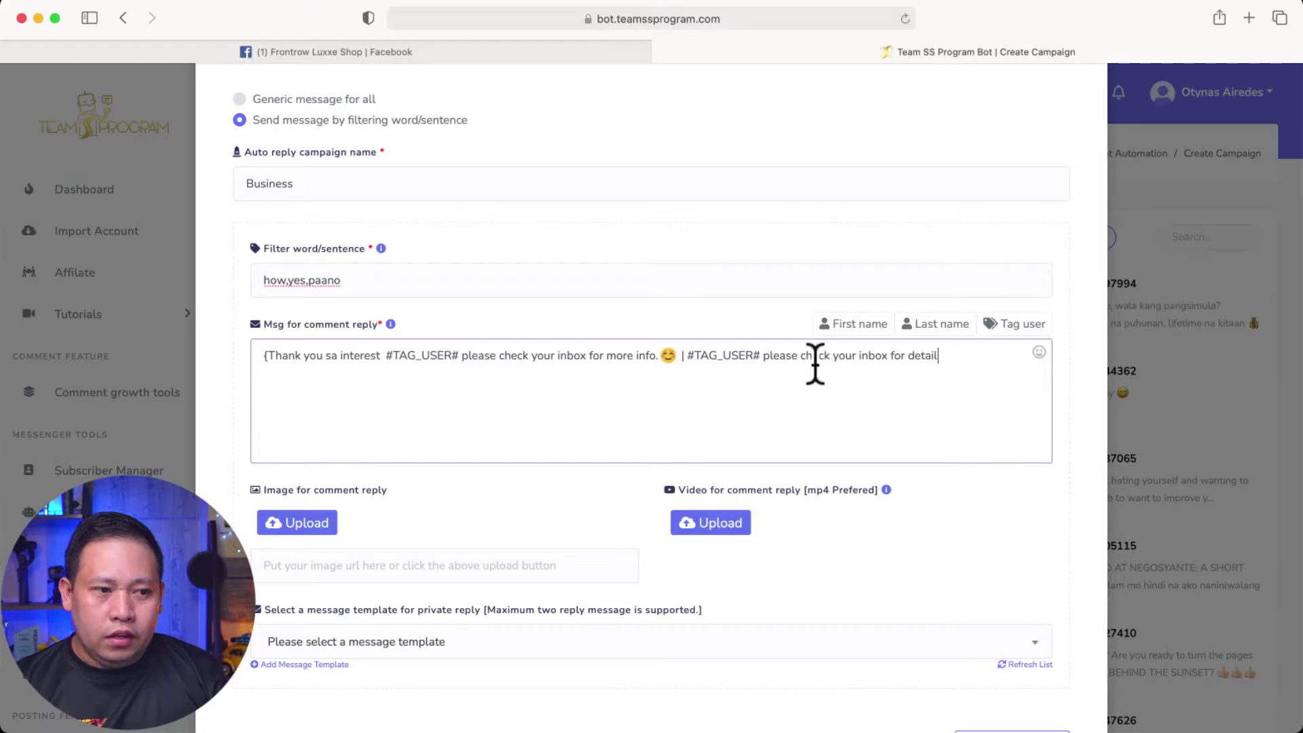
key("BackSpace")
key("BackSpace")
key("BackSpace")
key("BackSpace")
key("BackSpace")
key("BackSpace")
key("BackSpace")
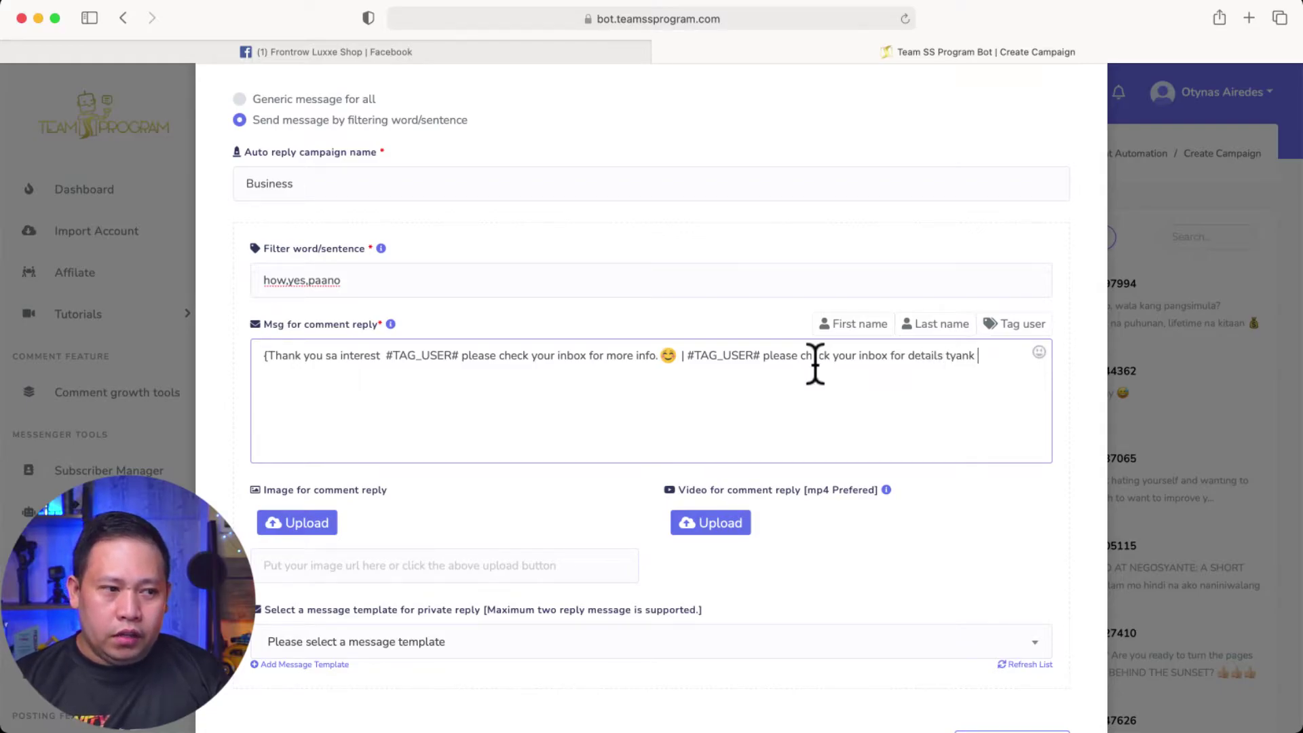
type("hank")
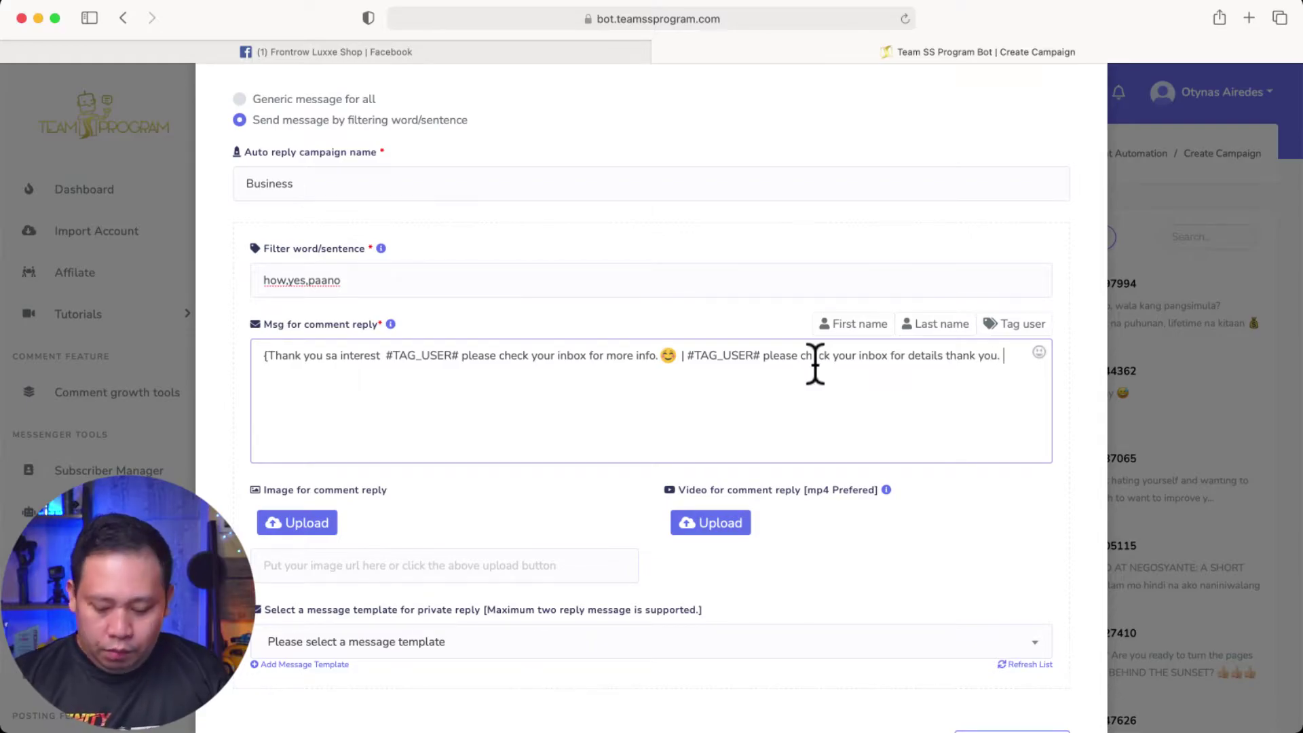
End the second reply variant with the recently used smiling emoji and close the emoji picker
left_click(1039, 351)
left_click(820, 473)
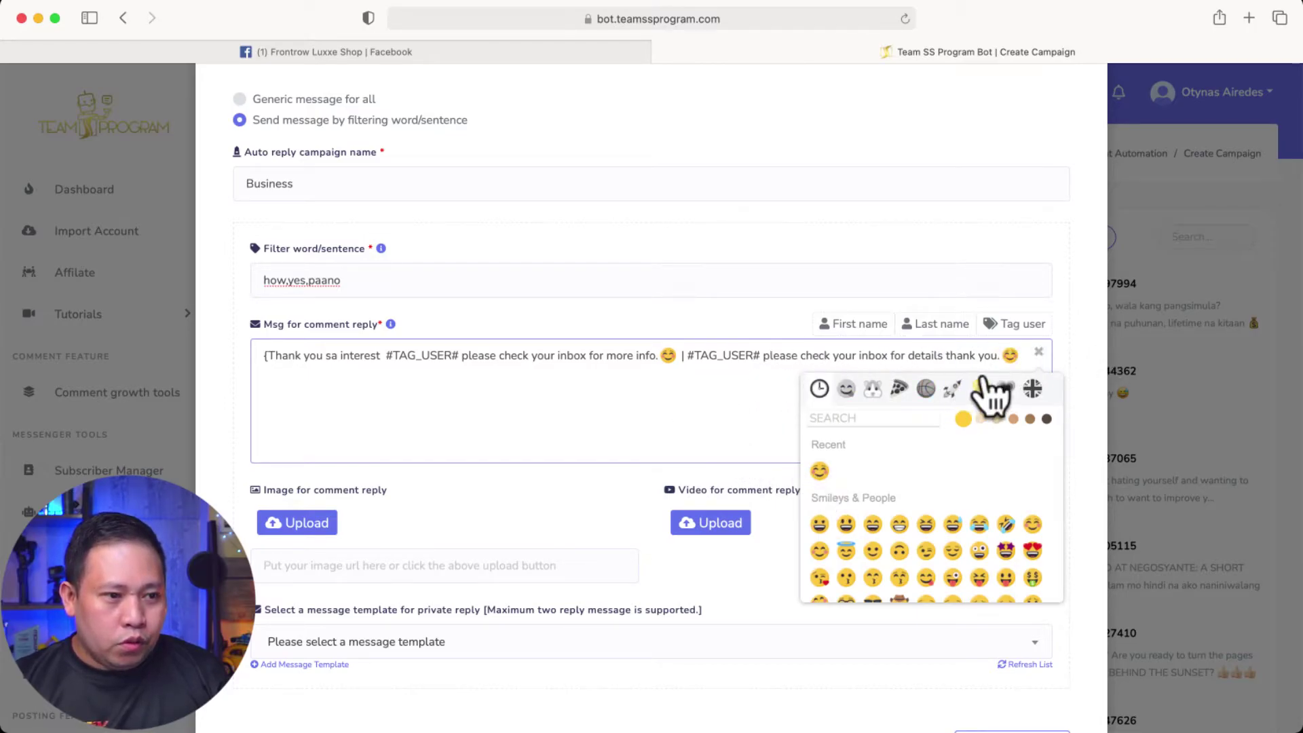
left_click(1039, 353)
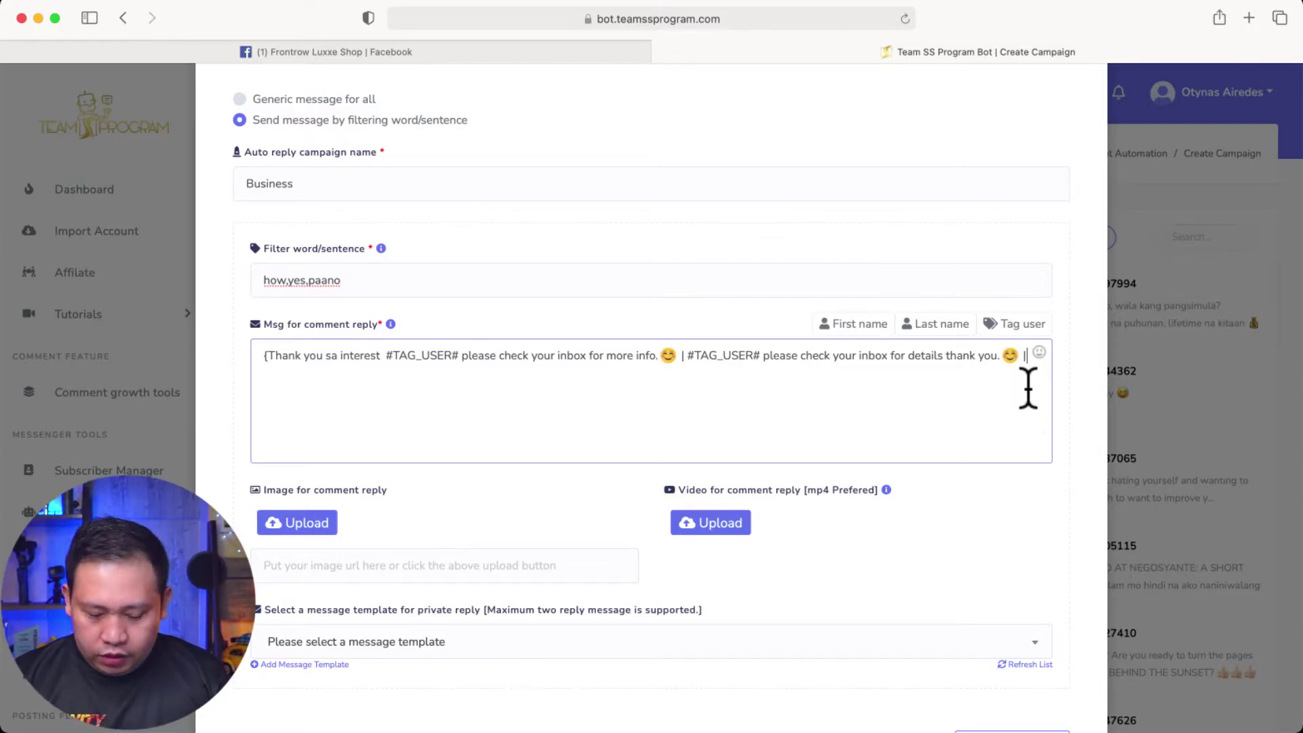
Add a third reply variant, "|Please check your inbox for details", followed by the user tag, "thak you" and a smiling emoji
type("|Please check your inbox for details")
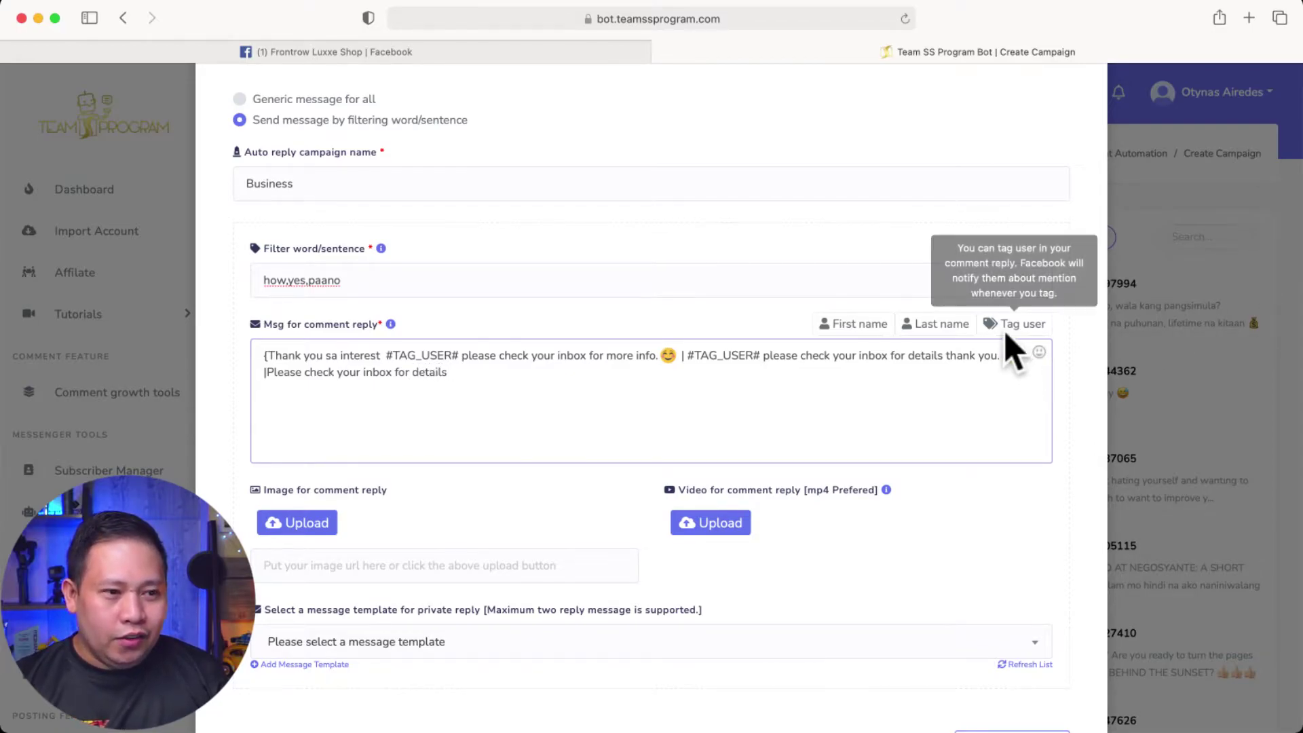
left_click(1014, 324)
left_click(585, 376)
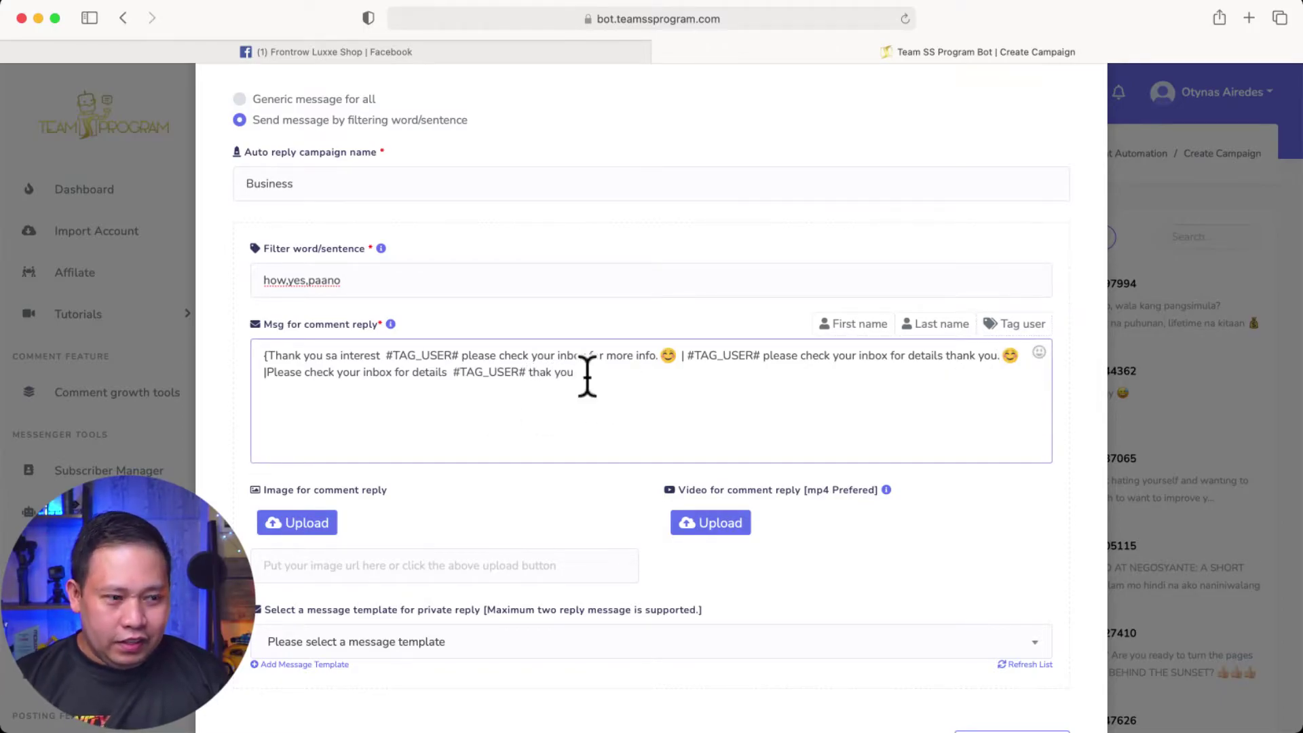
scroll(587, 376, "down", 1)
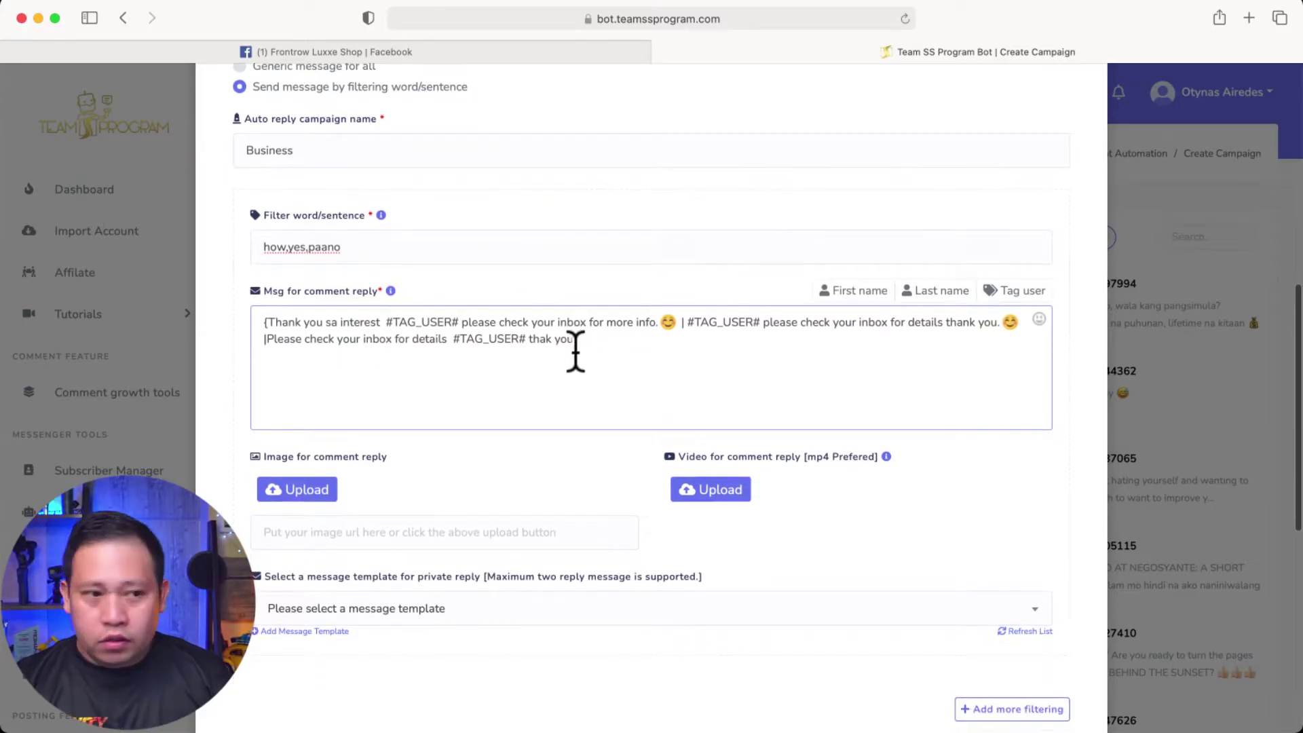
left_click(1038, 309)
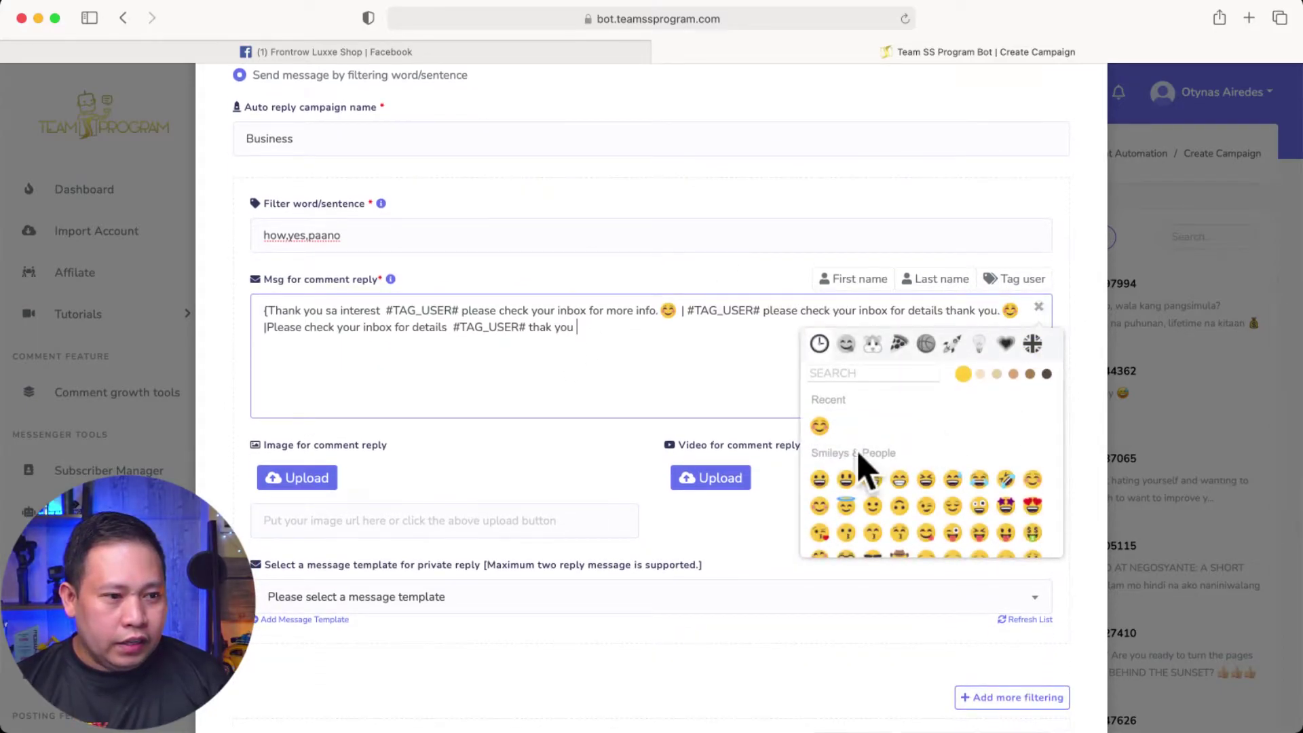
left_click(819, 427)
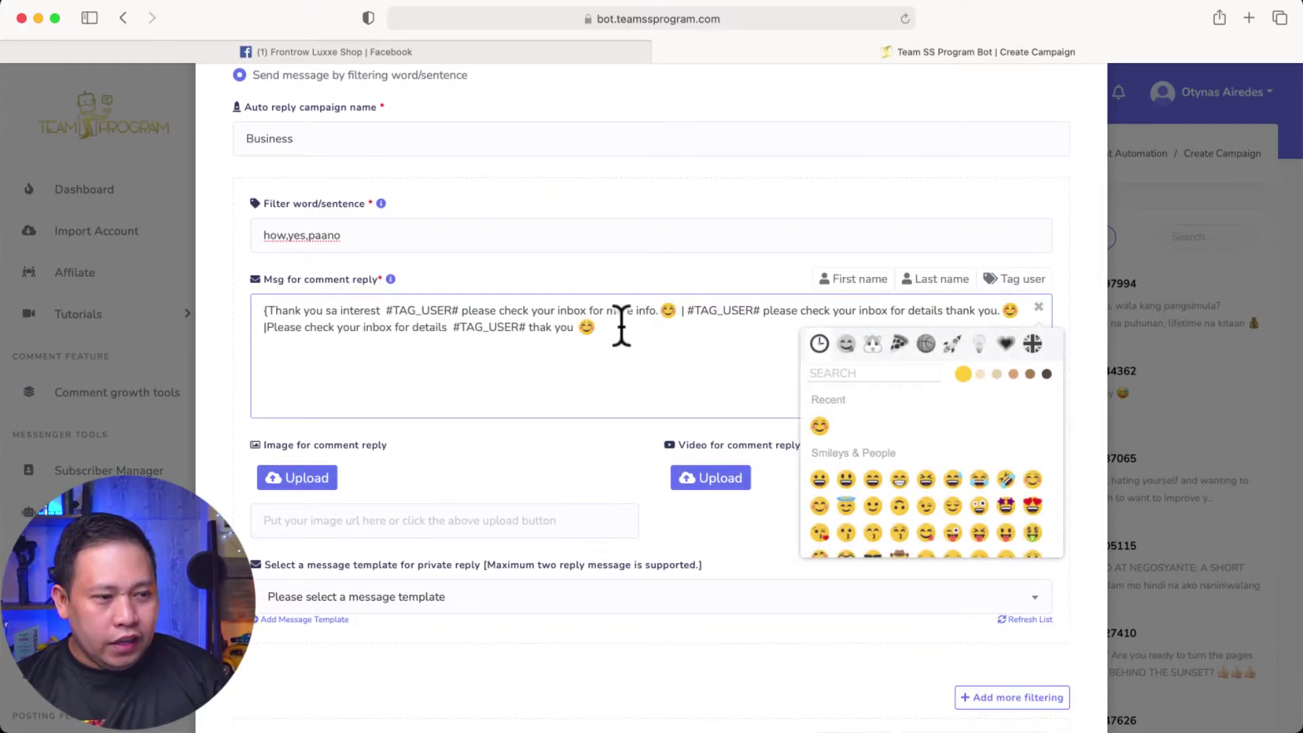
left_click(1037, 307)
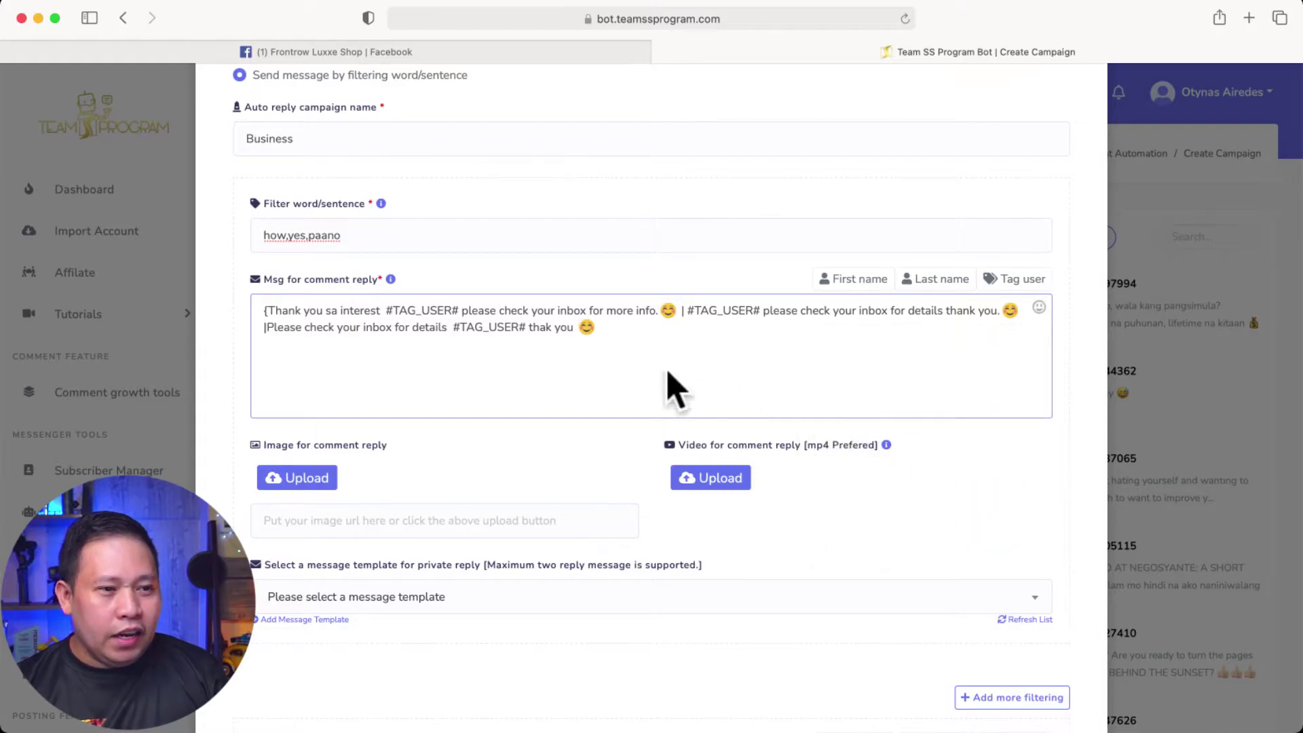
left_click(258, 328)
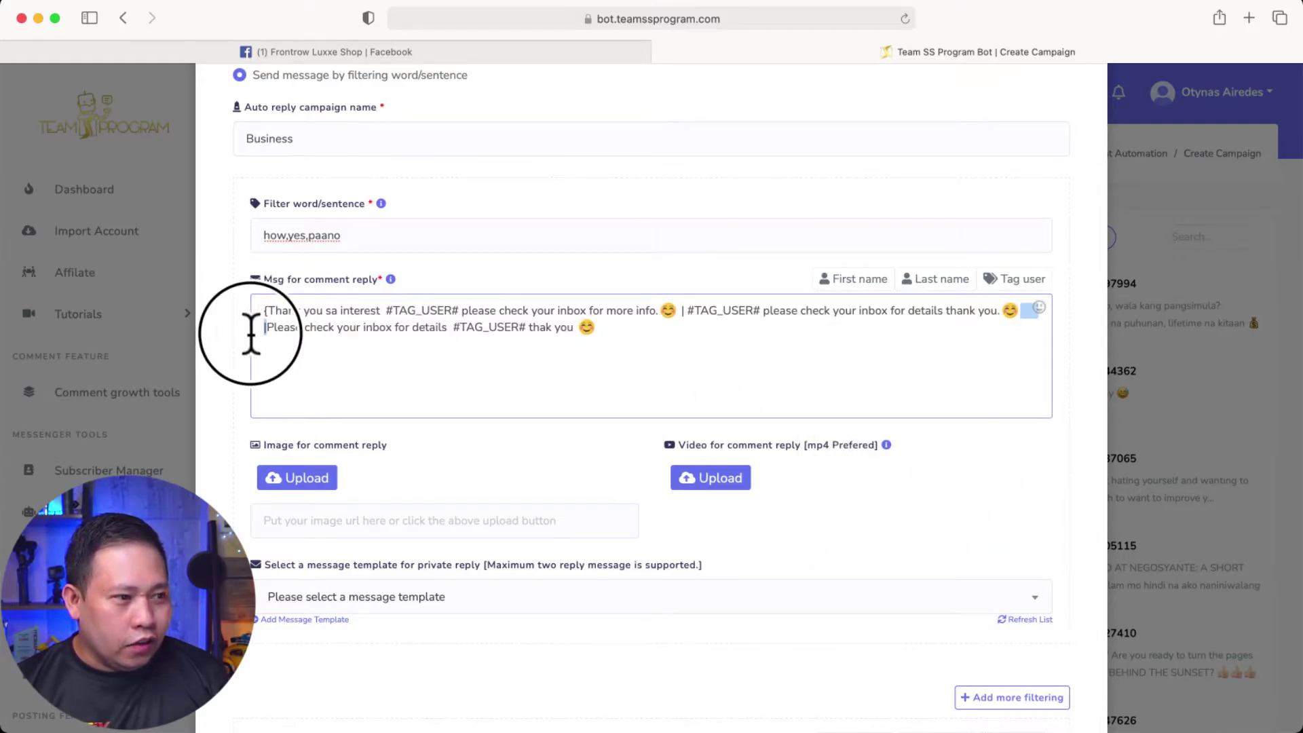
left_click(677, 311)
left_click(596, 338)
left_click(612, 333)
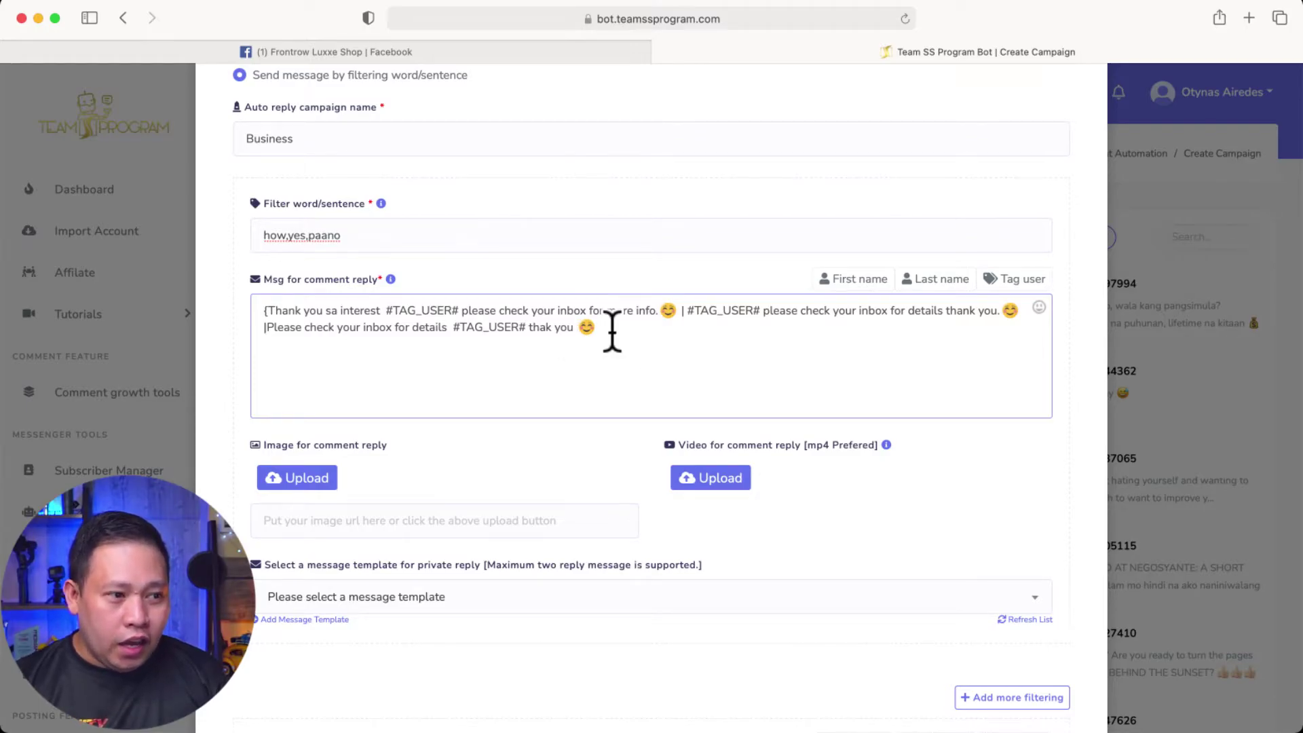
Close the set of rotating reply variants with a closing curly brace at the end of the comment reply message
left_click(595, 326)
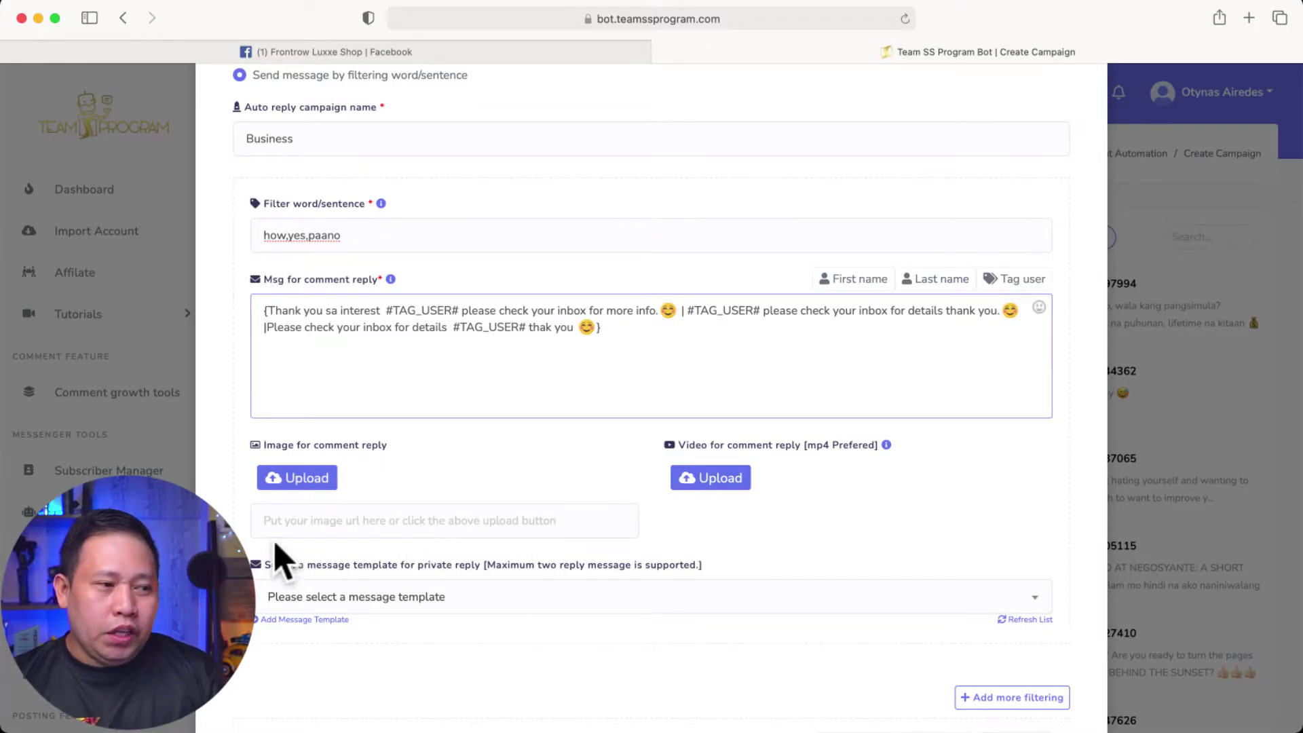
left_click(290, 522)
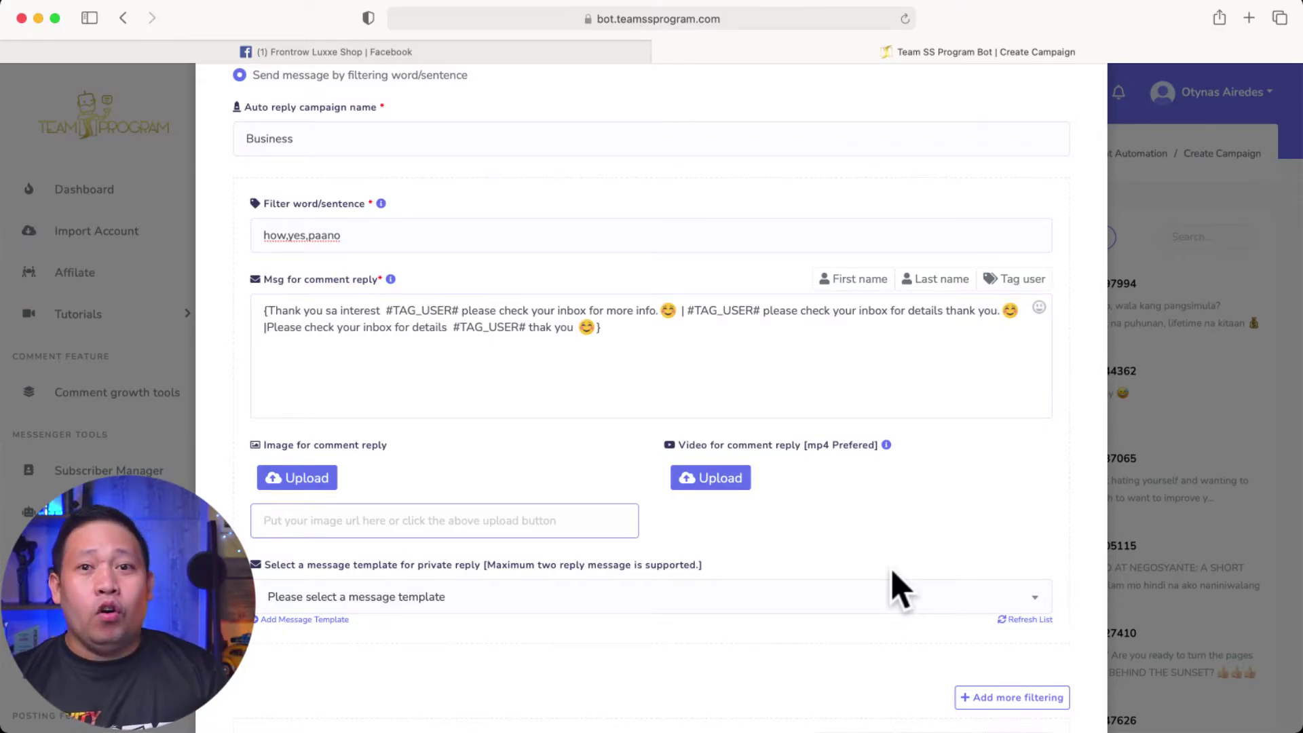
Start a new message template for the private reply and name it 'Sample Reply'
scroll(899, 590, "down", 2)
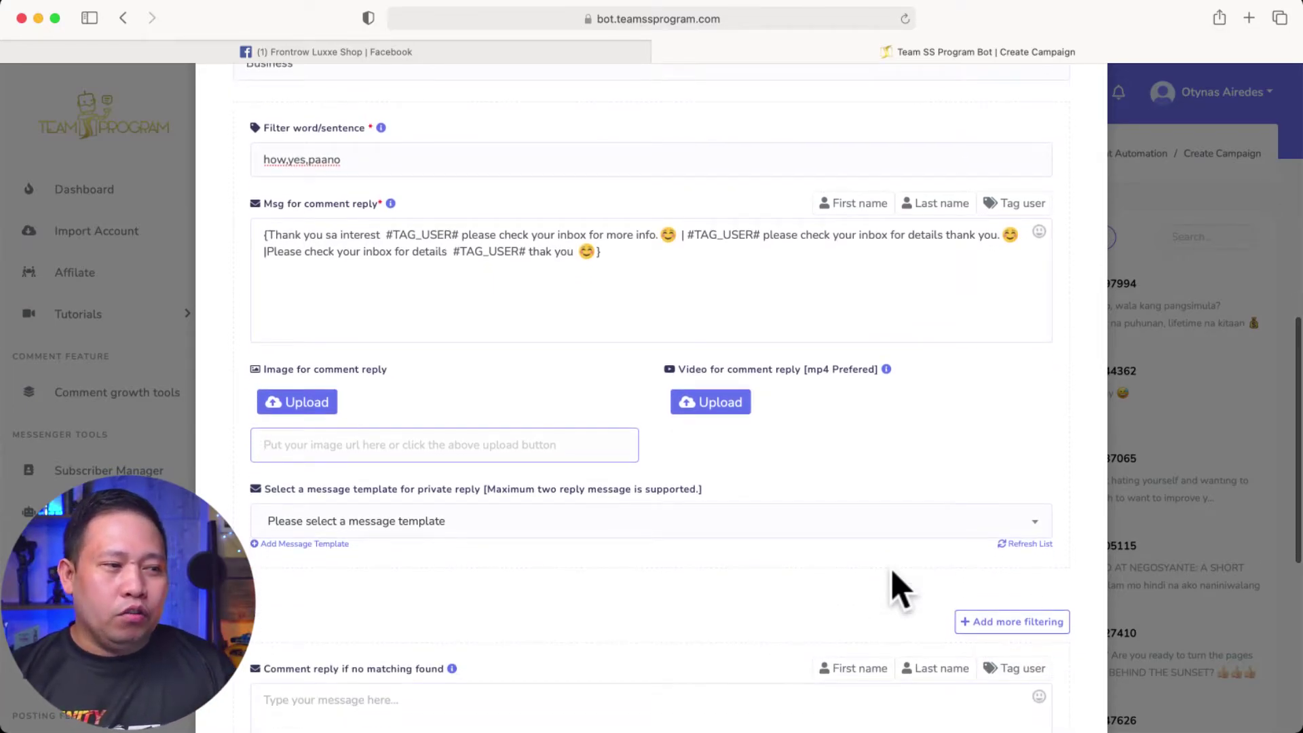
scroll(900, 590, "down", 3)
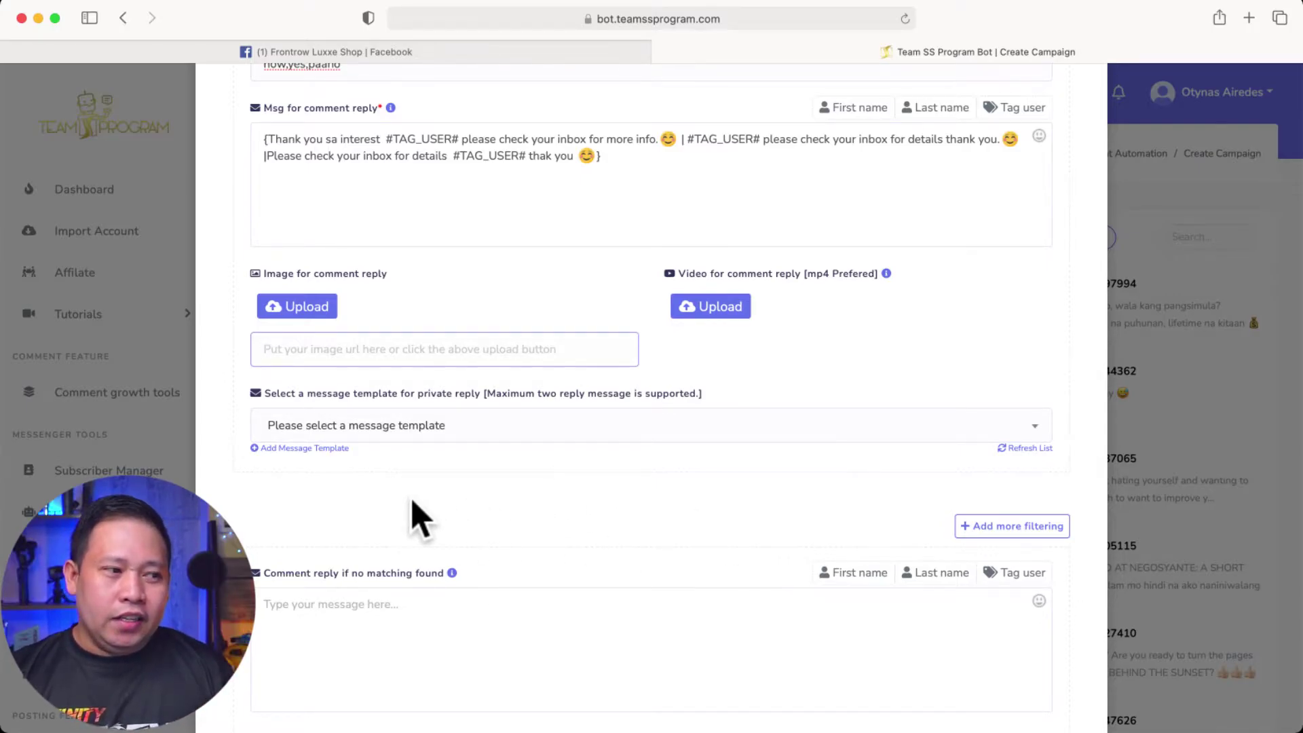
scroll(485, 489, "up", 2)
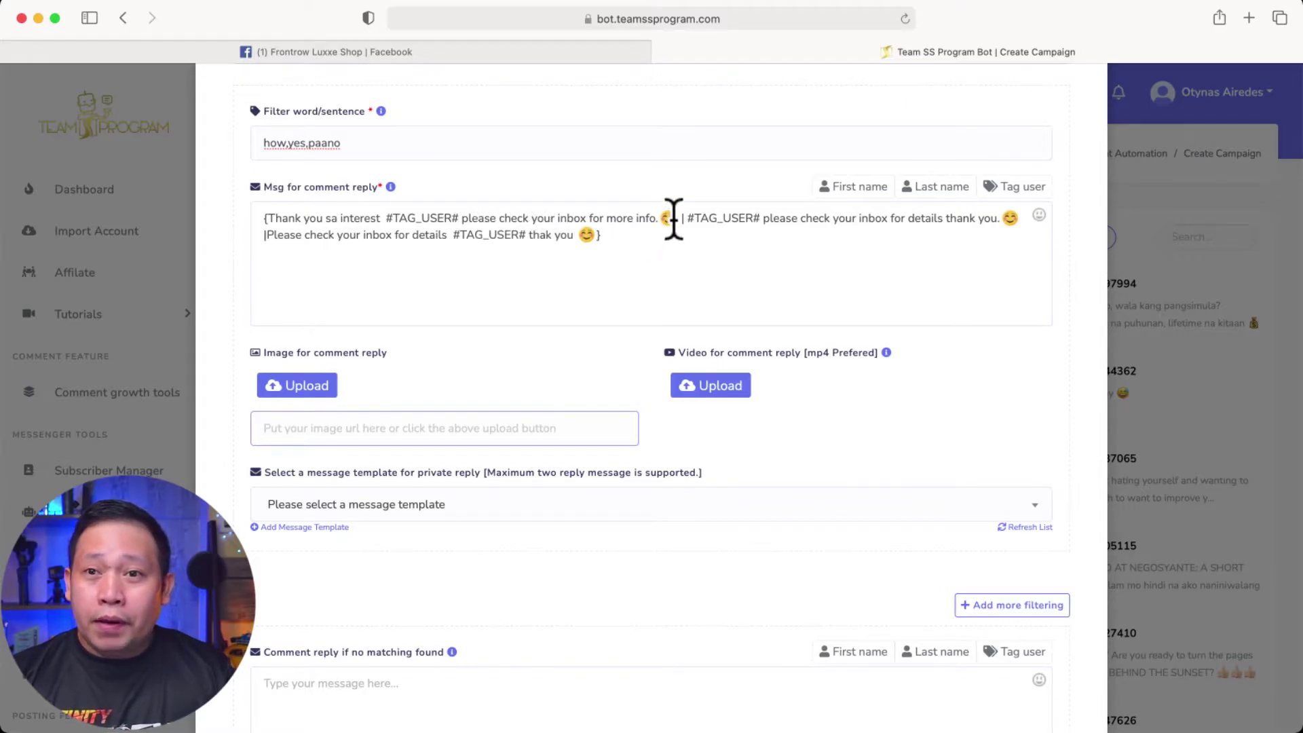
scroll(319, 536, "down", 2)
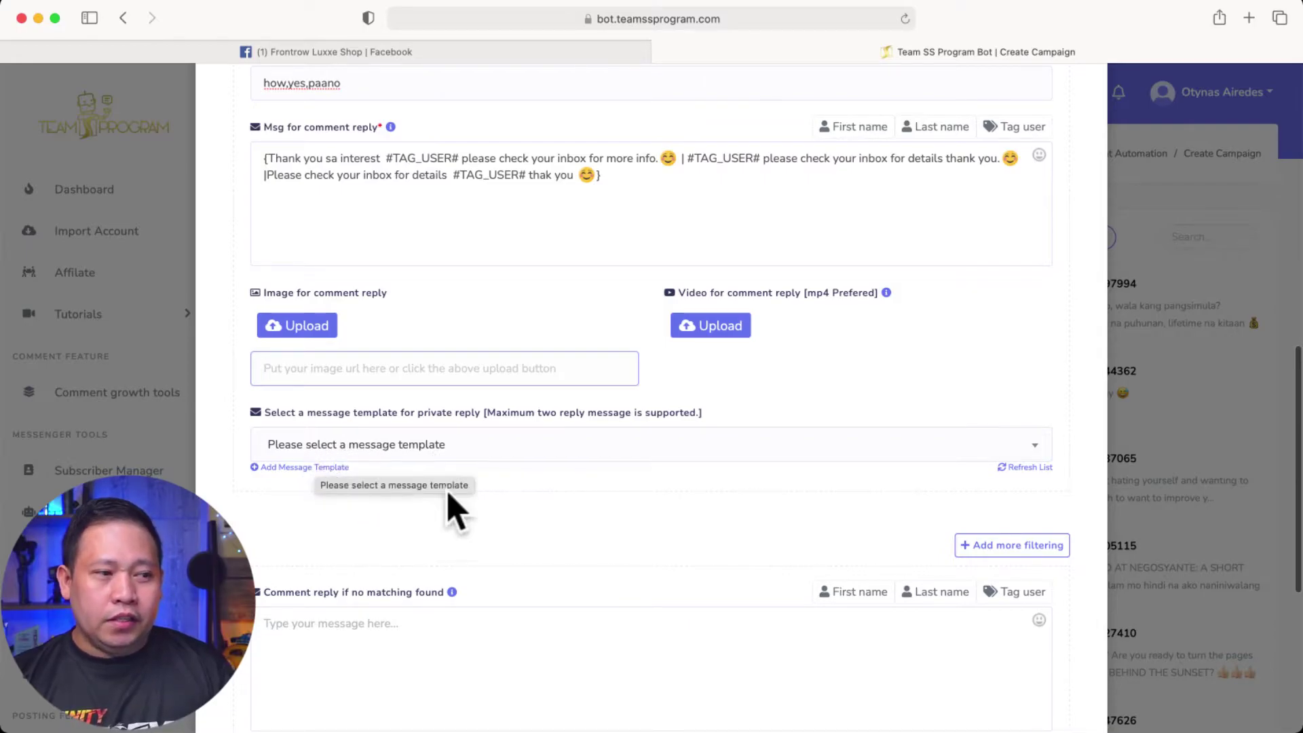
scroll(558, 518, "down", 2)
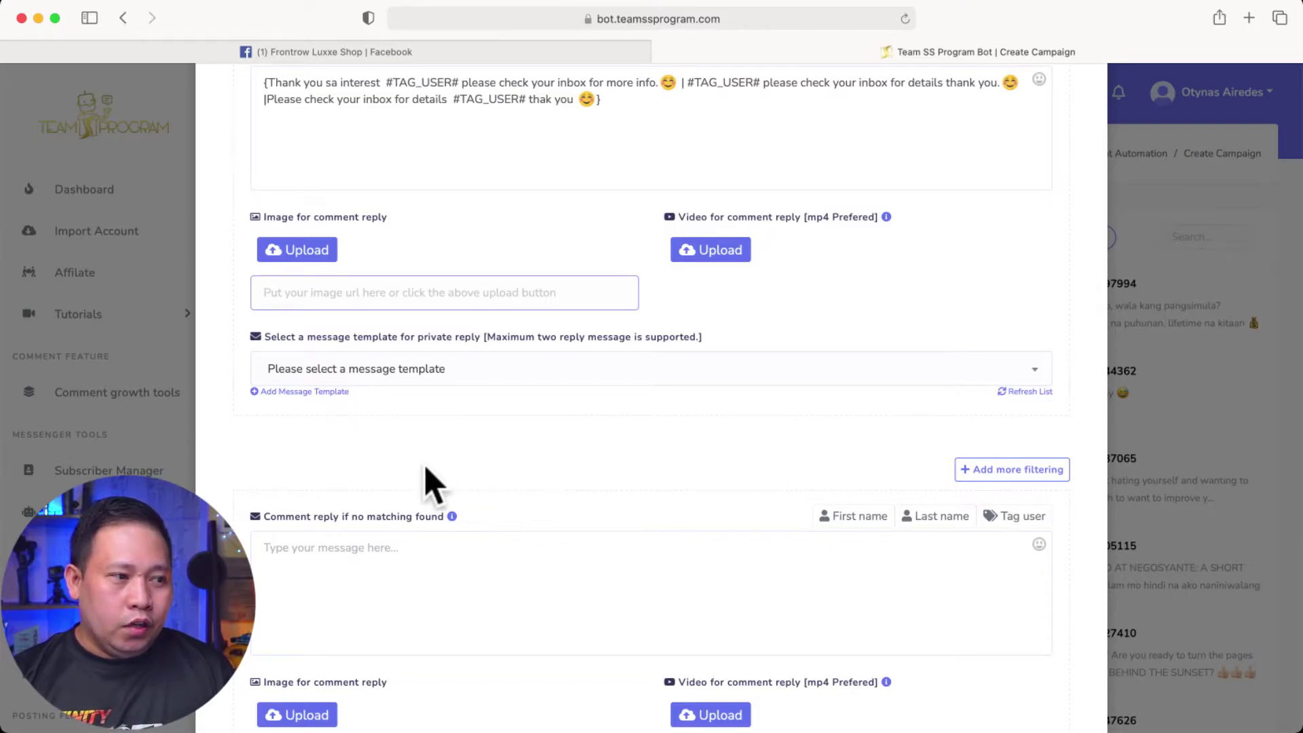
left_click(279, 394)
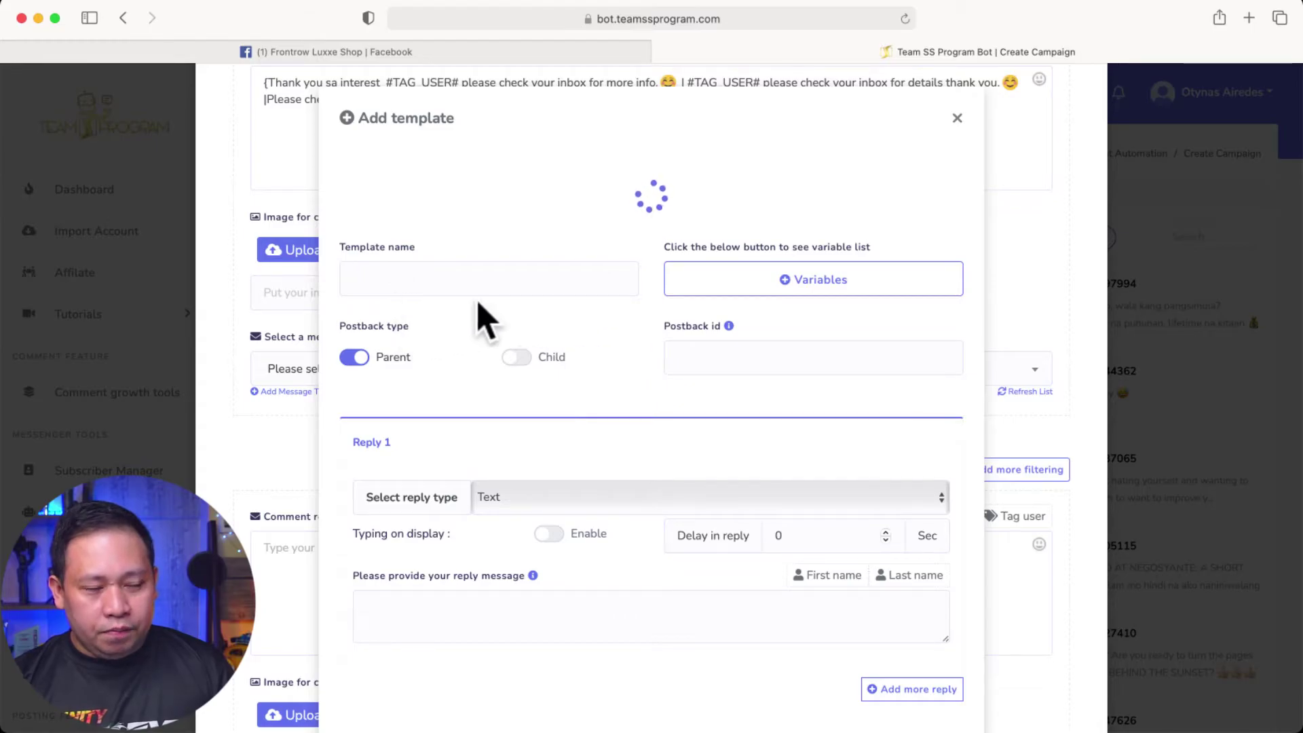
scroll(475, 312, "down", 1)
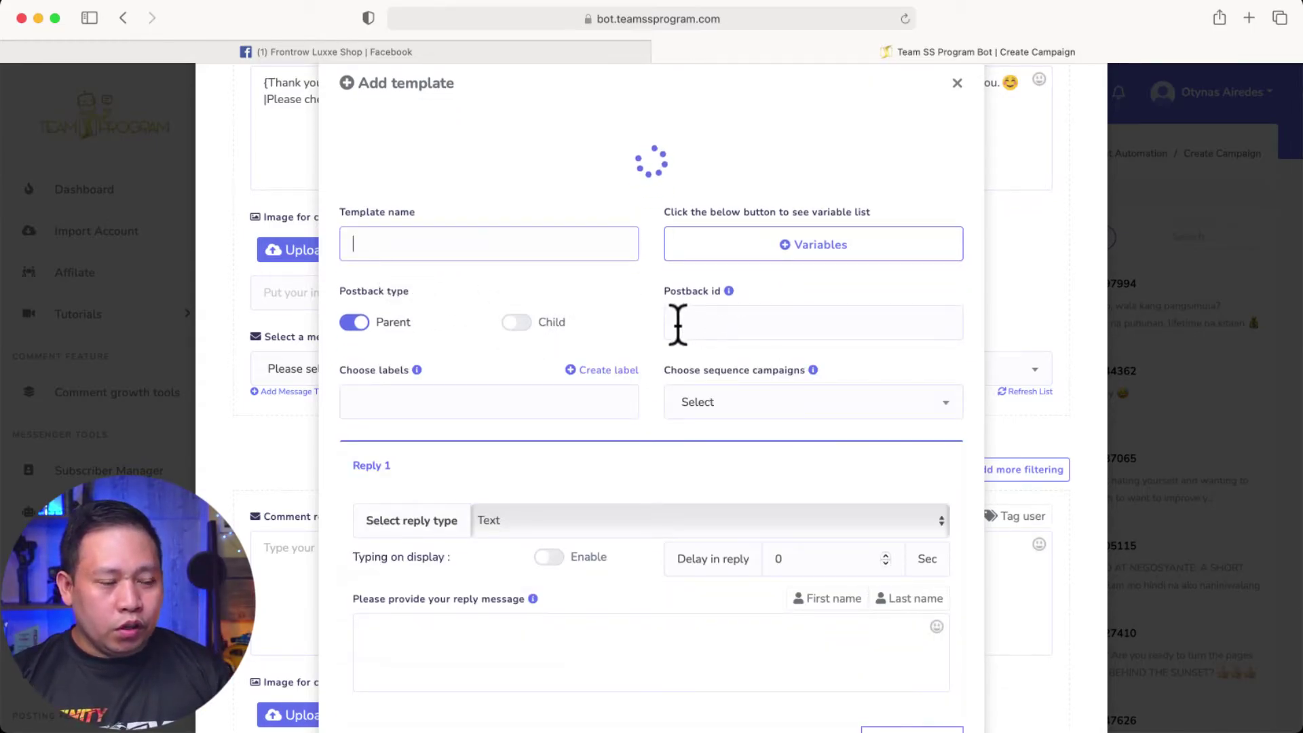
scroll(475, 244, "up", 1)
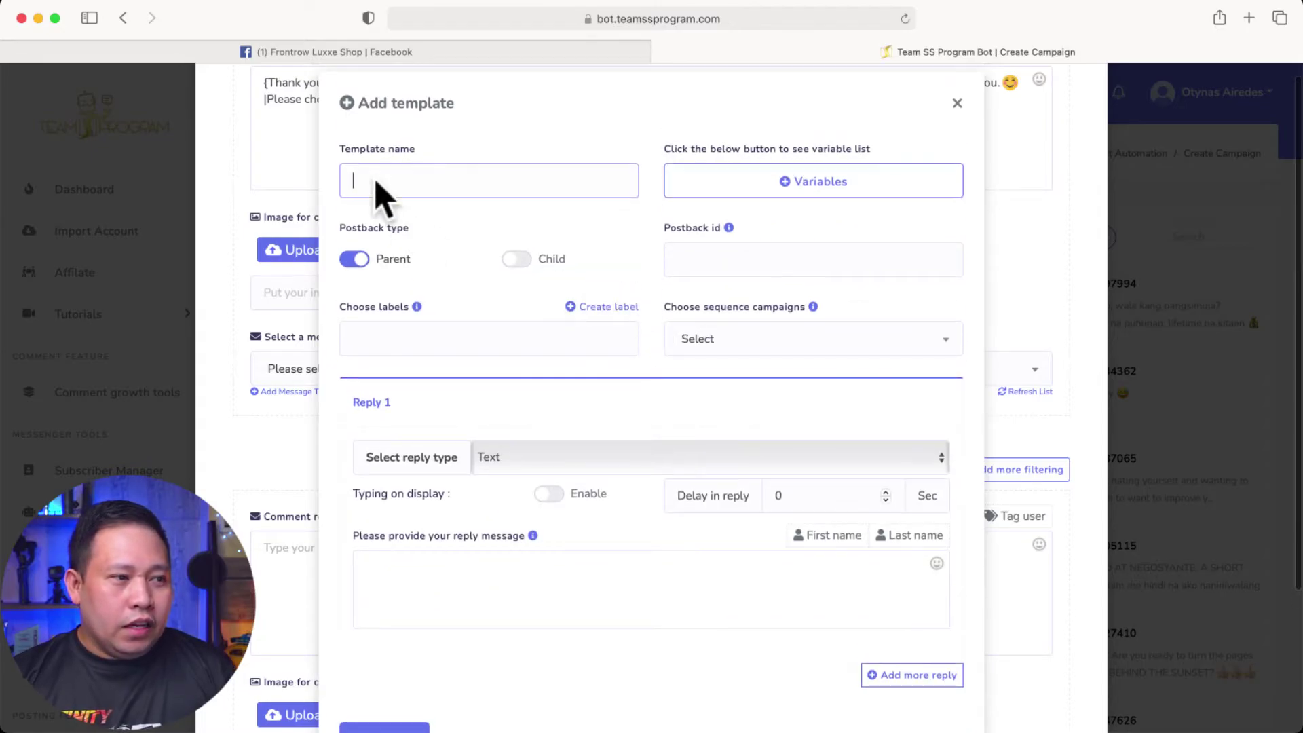
left_click(373, 178)
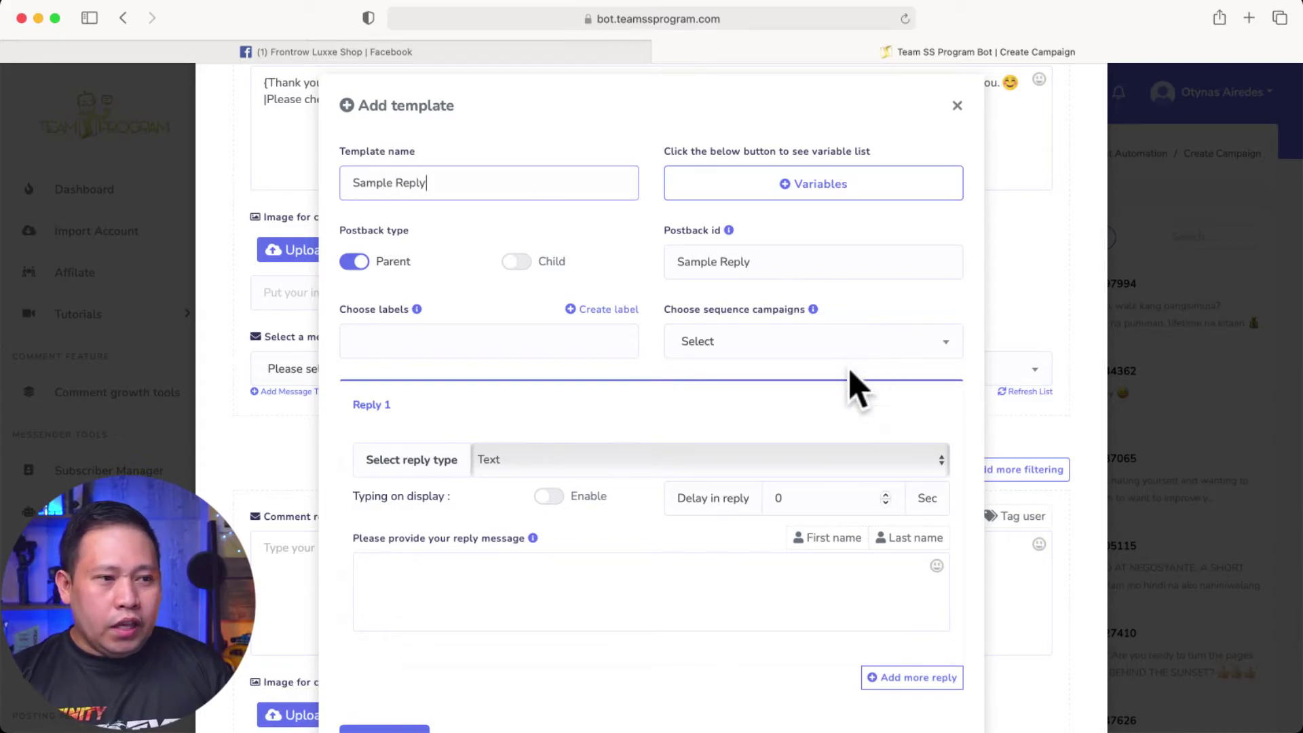
Set the reply type of Reply 1 to 'Text with buttons', leaving the sequence campaign unselected
scroll(597, 380, "down", 1)
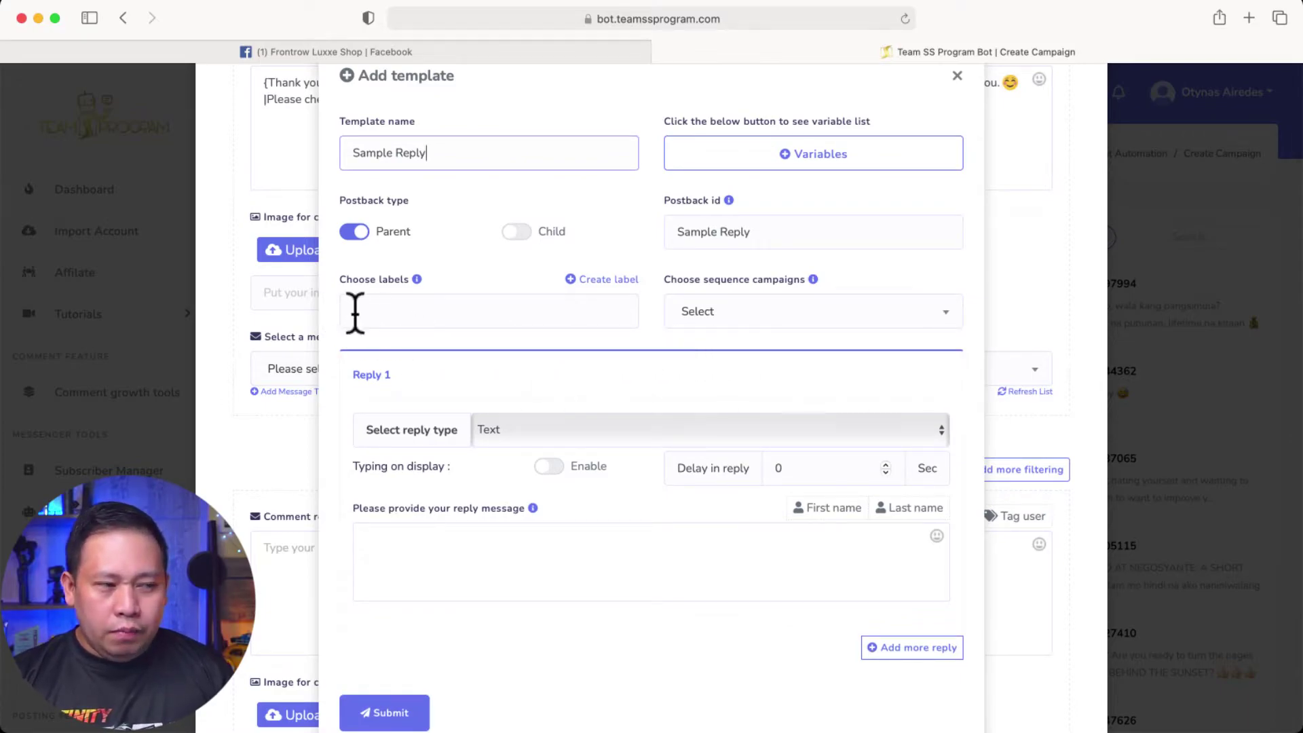
left_click(757, 313)
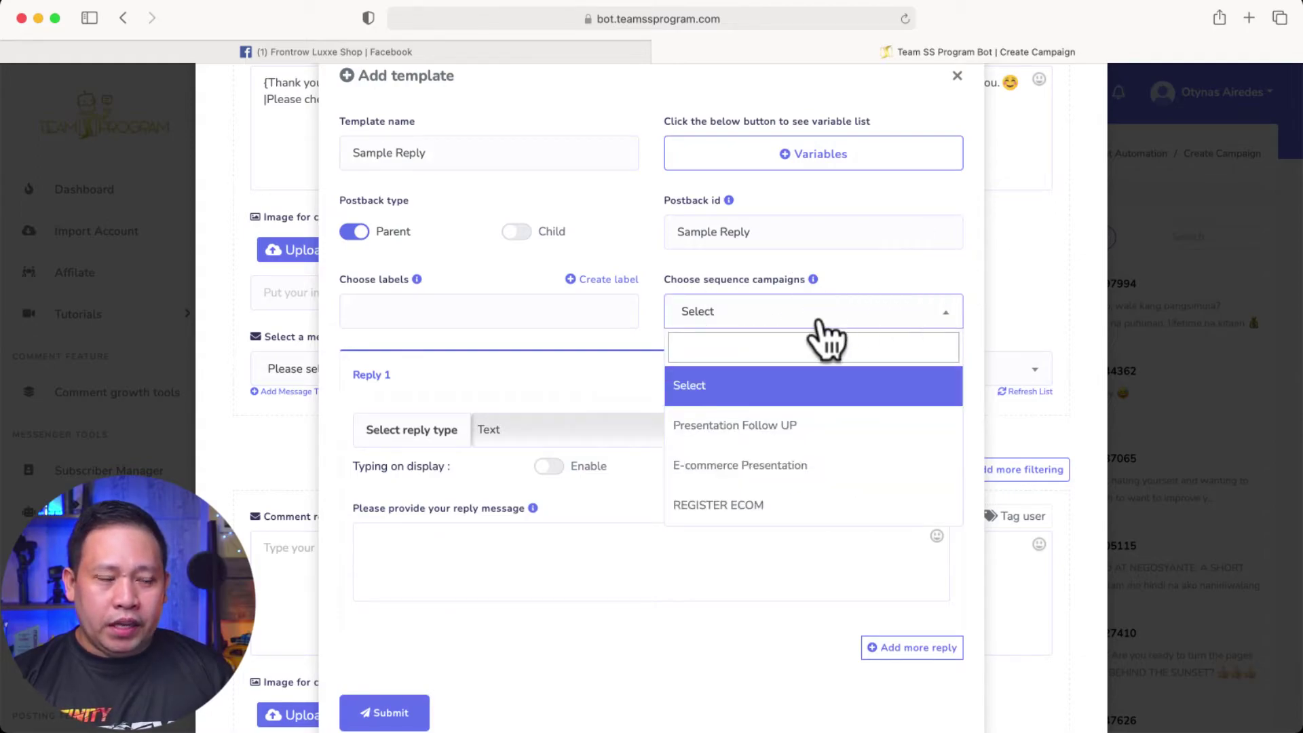
left_click(787, 319)
scroll(698, 329, "down", 3)
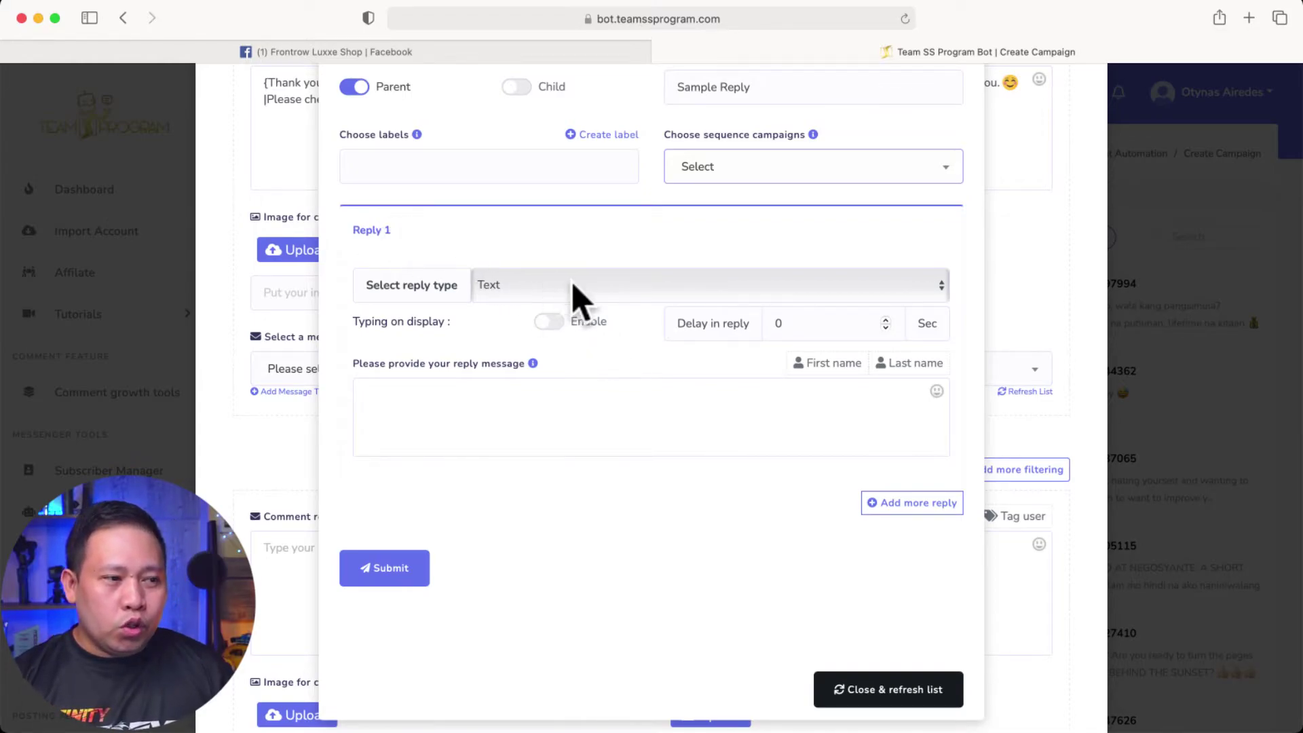
left_click(516, 287)
left_click(475, 258)
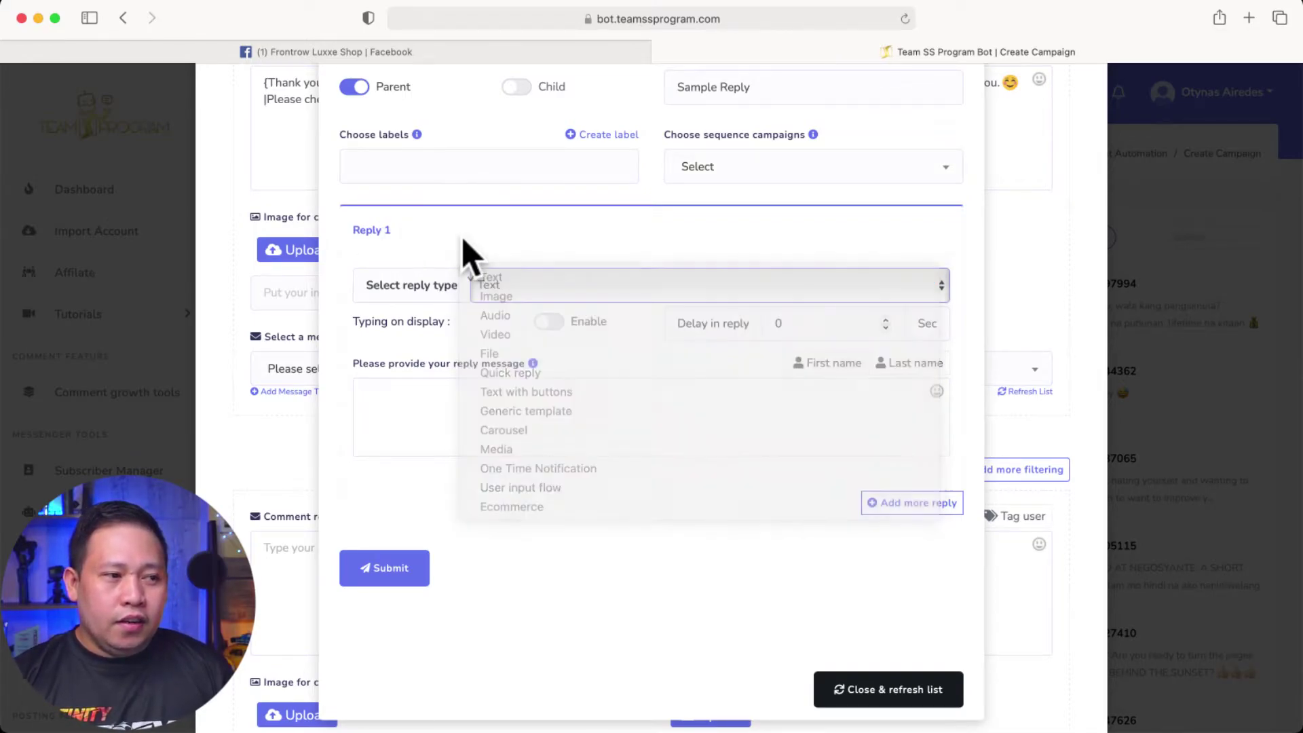
left_click(524, 279)
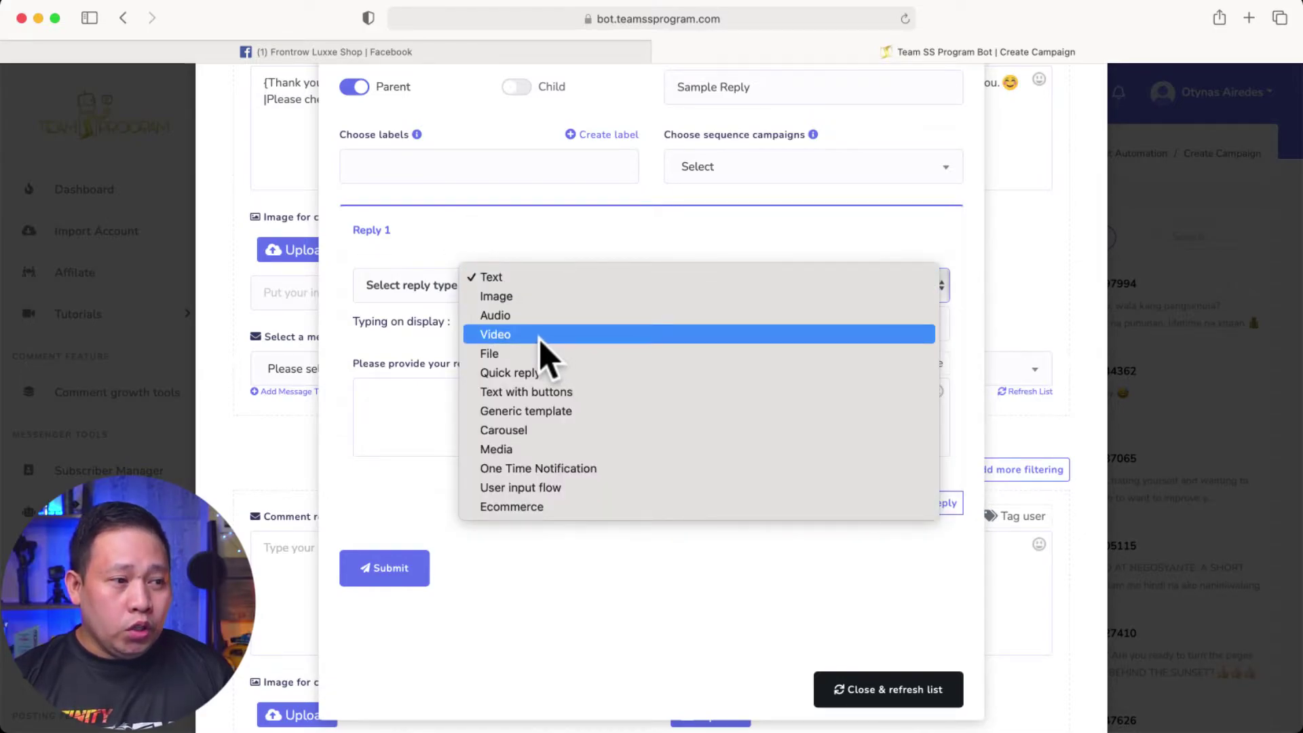
left_click(529, 395)
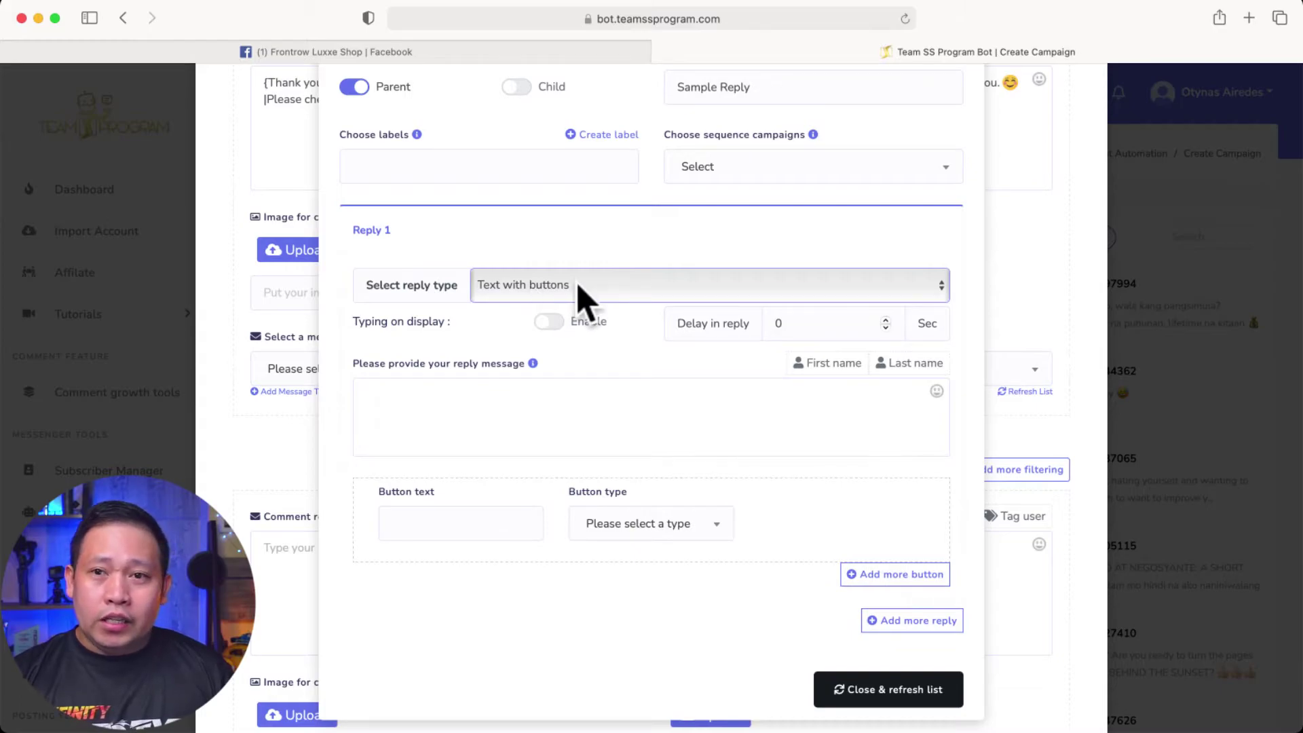
left_click(583, 296)
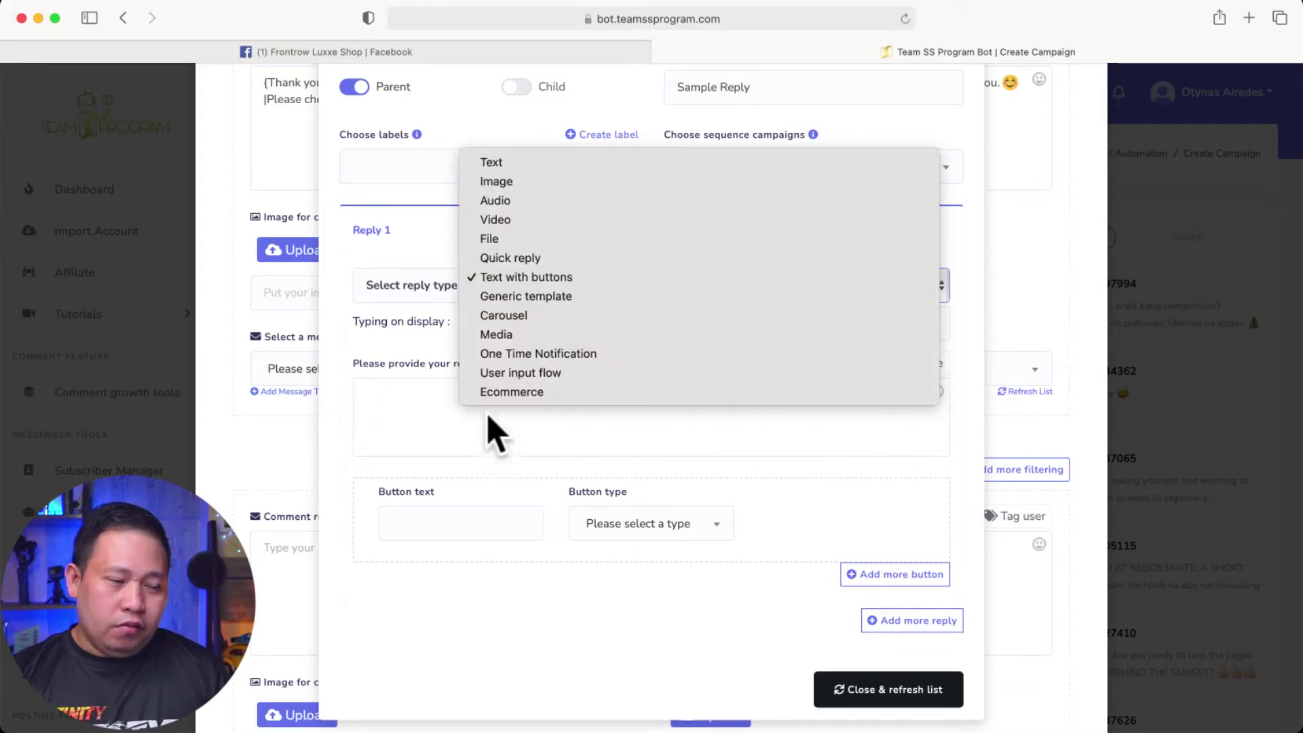
left_click(383, 415)
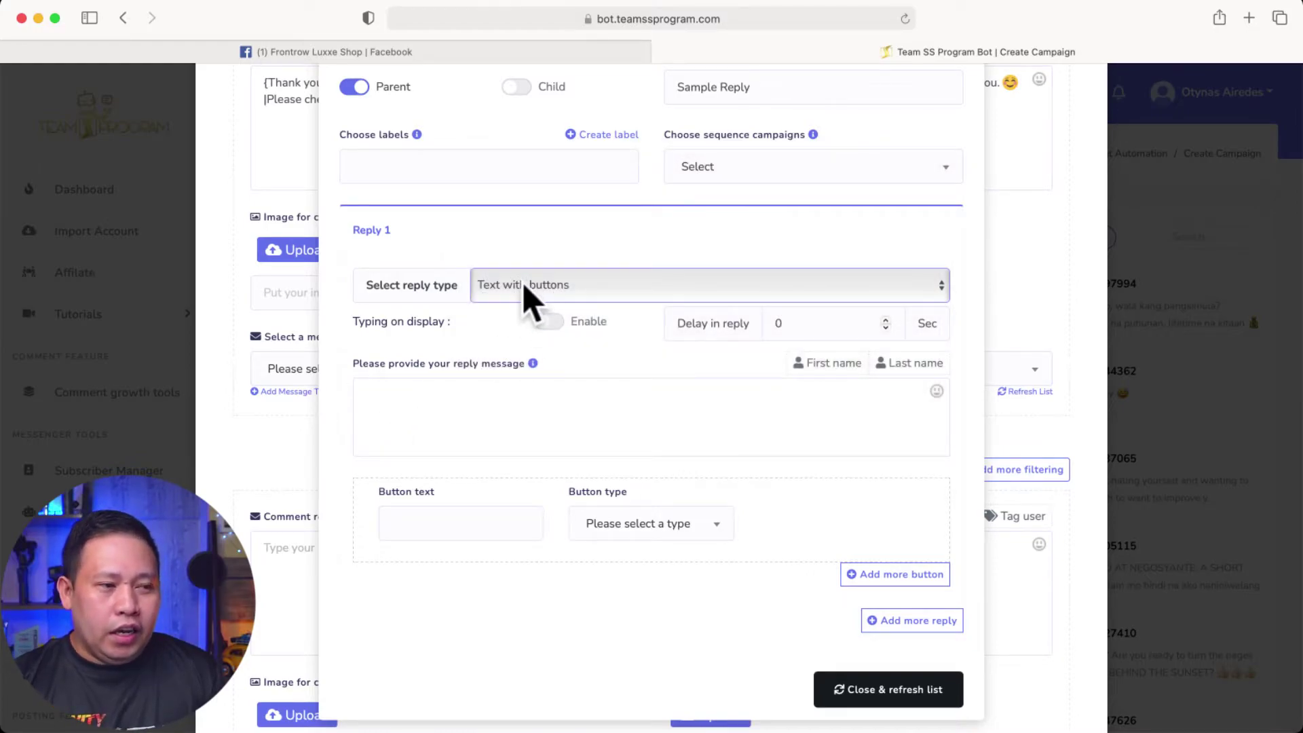
Enter 'adfadfaga;fokadsofkasdf' as placeholder text for the reply message of Reply 1
left_click(445, 410)
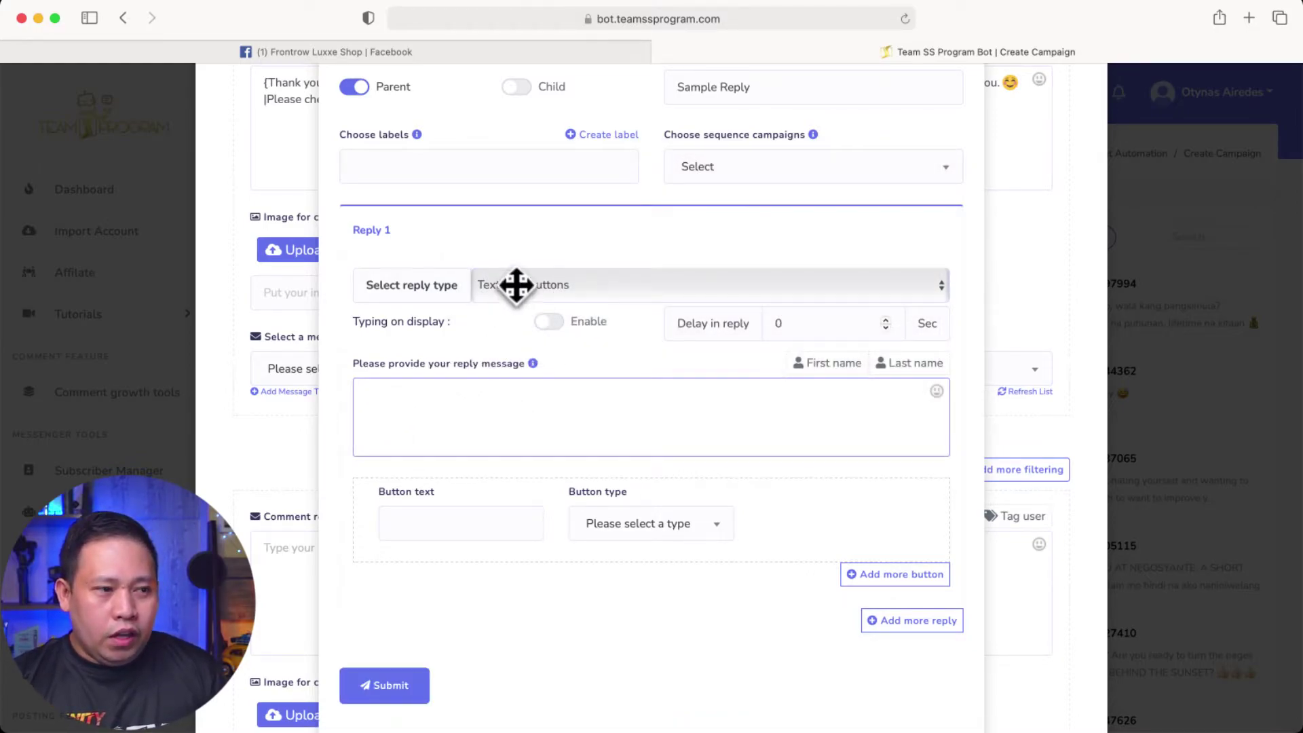
left_click(412, 415)
type("adfadfdsfokadsofk")
Give Reply 1's button the text 'dfadsfasd' and the type 'Web url'
left_click(431, 526)
type("dfadsfasd")
left_click(695, 527)
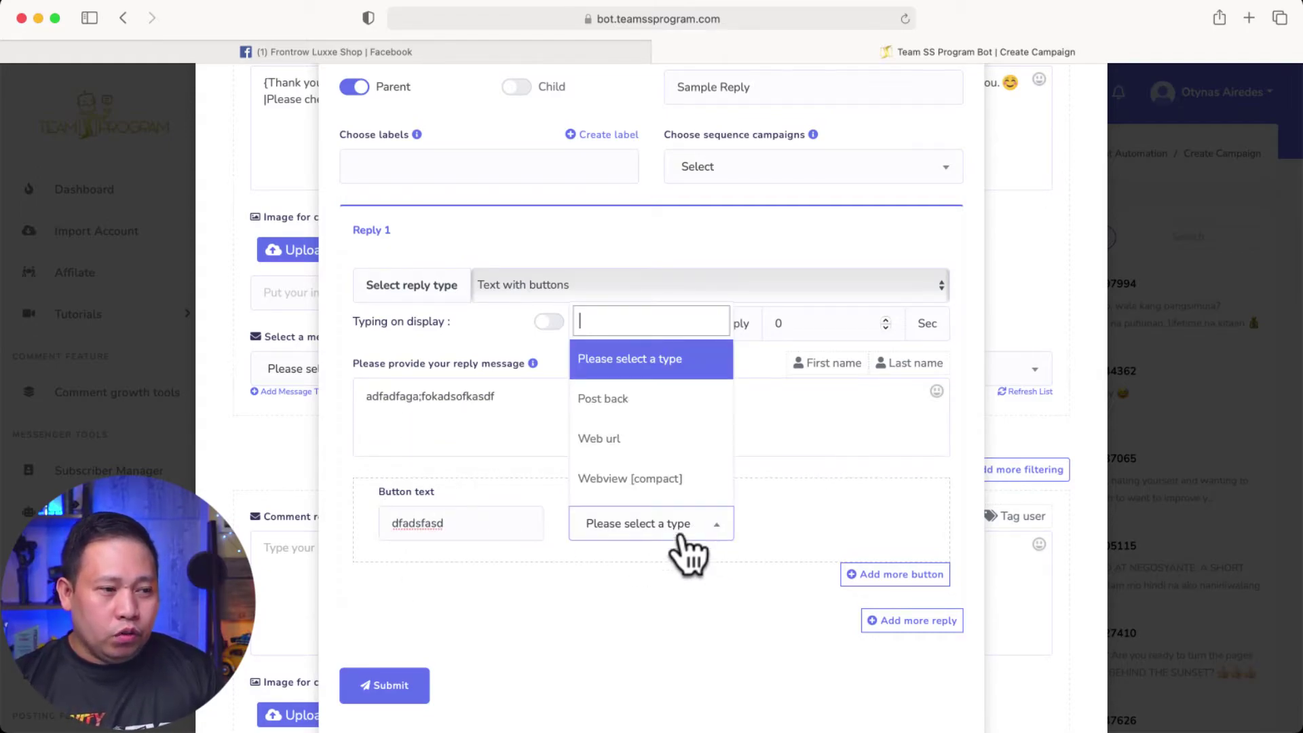
left_click(619, 443)
left_click(800, 524)
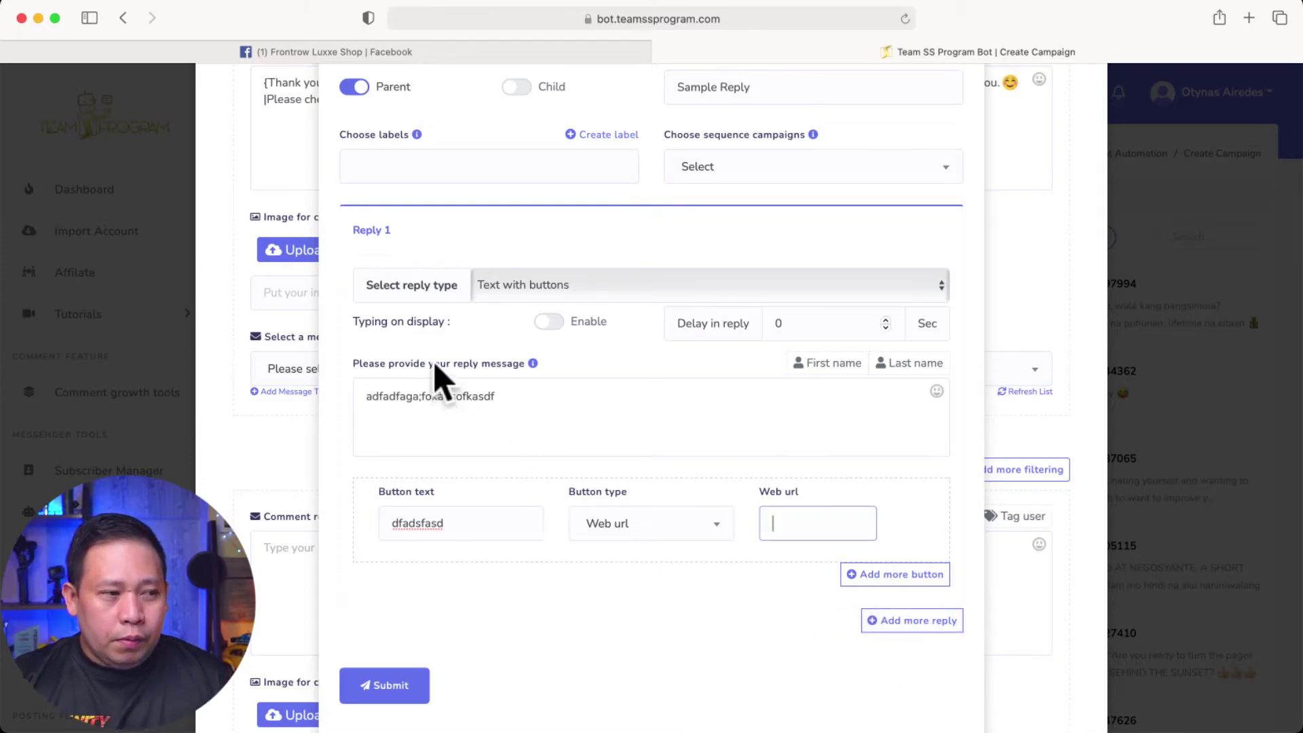
left_click_drag(401, 235, 451, 250)
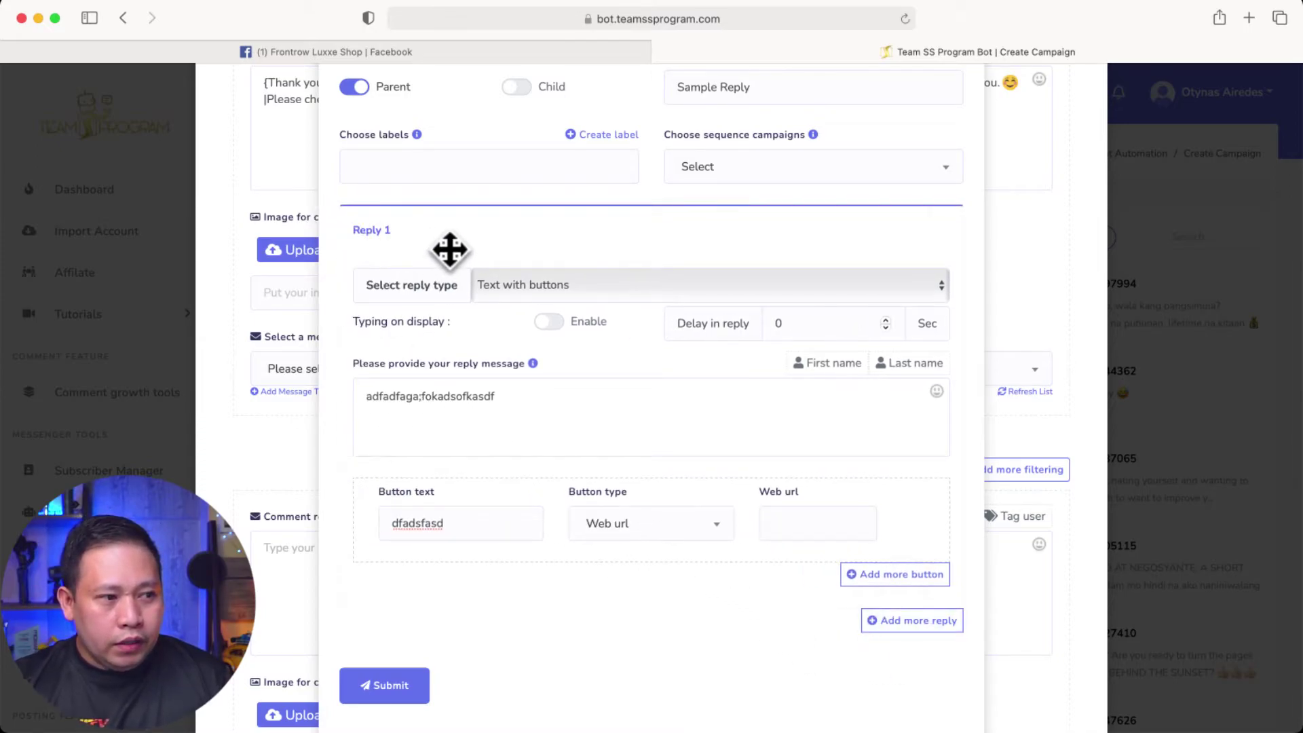
Add a second reply to the template and set its reply type to Carousel
left_click(913, 621)
scroll(896, 632, "down", 4)
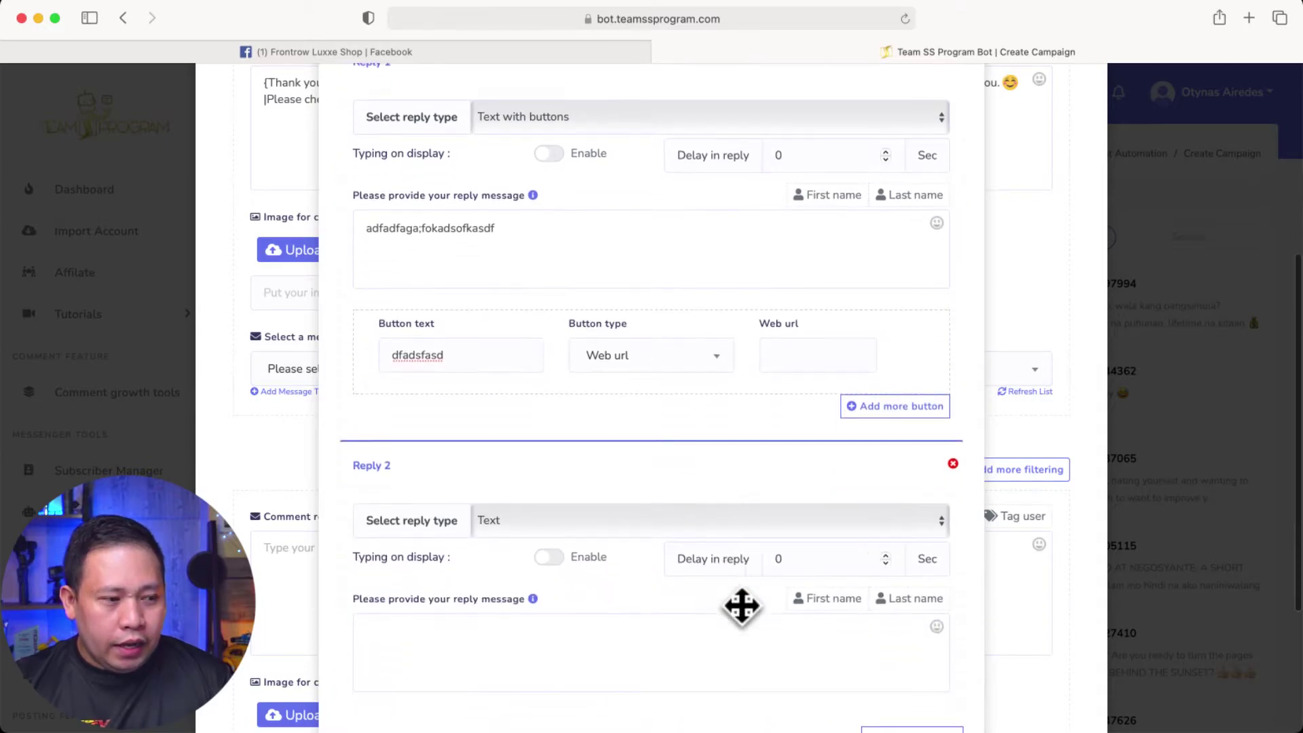
left_click(555, 452)
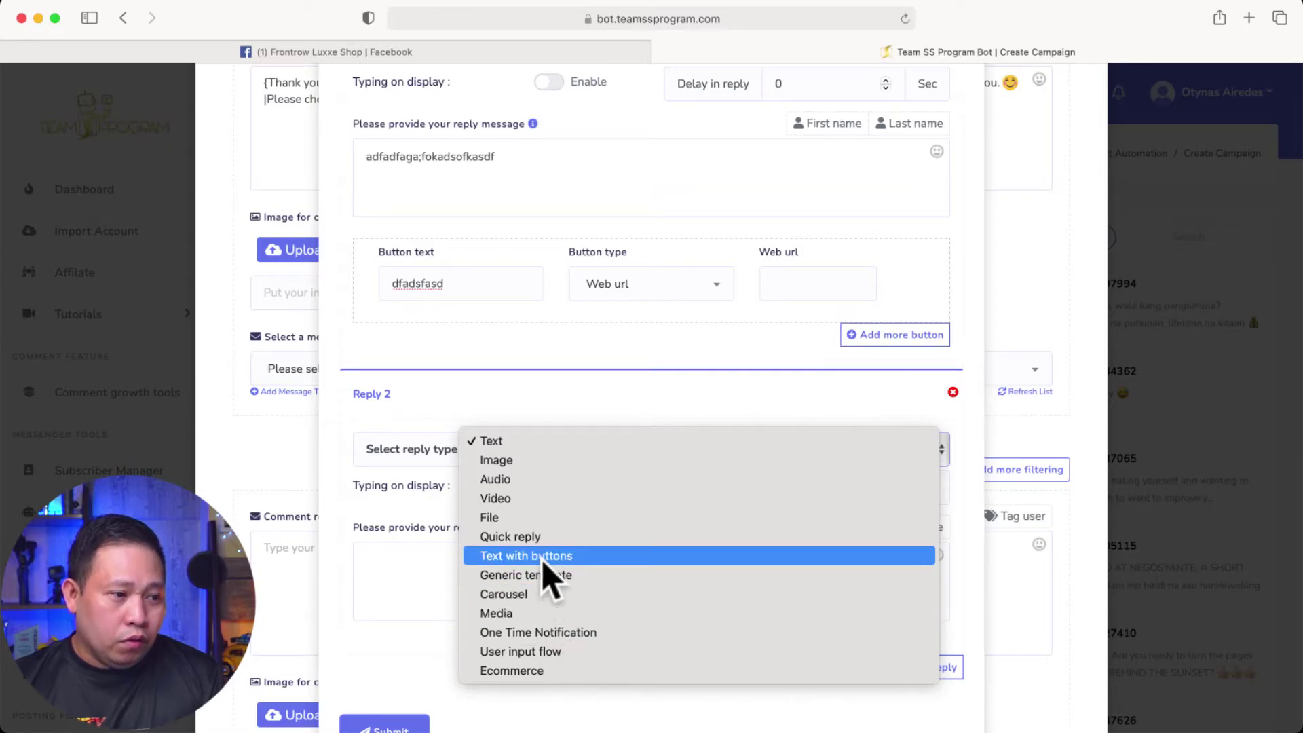
left_click(542, 598)
scroll(663, 602, "down", 3)
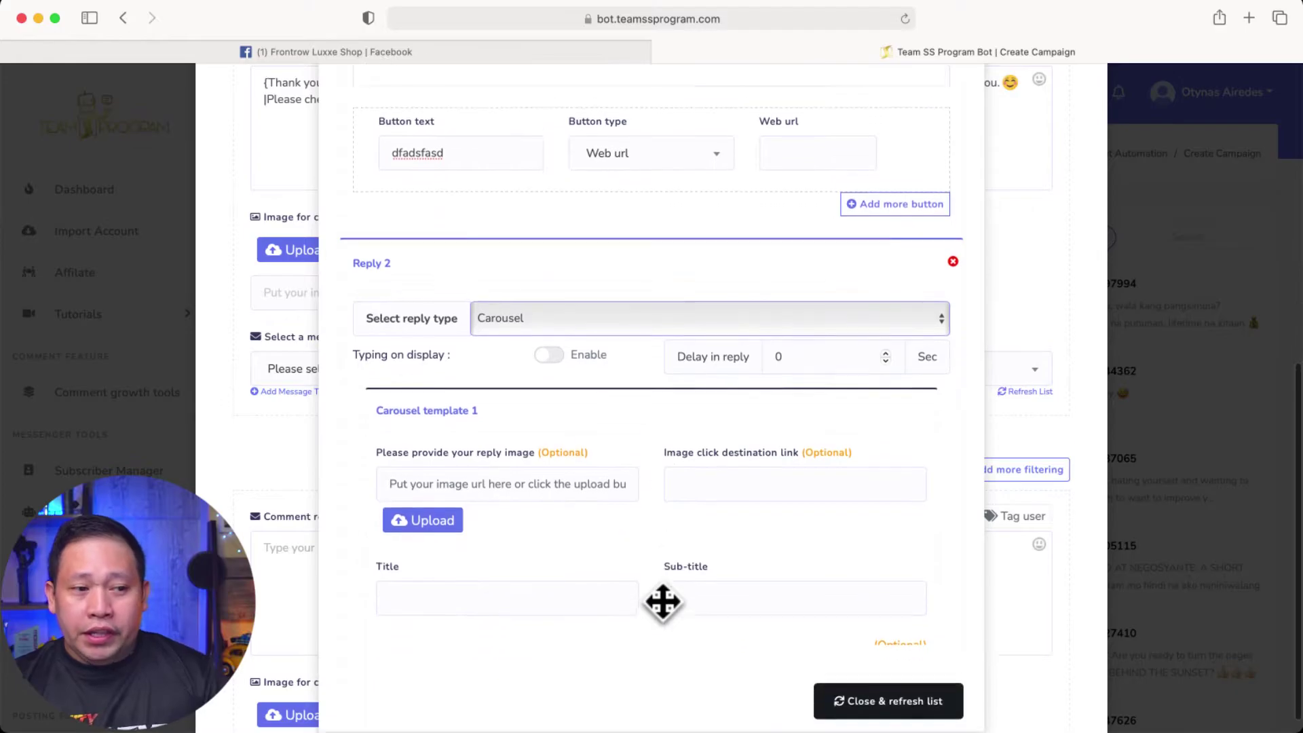
Enter 'a' as the title of the first carousel template in Reply 2
scroll(663, 602, "up", 5)
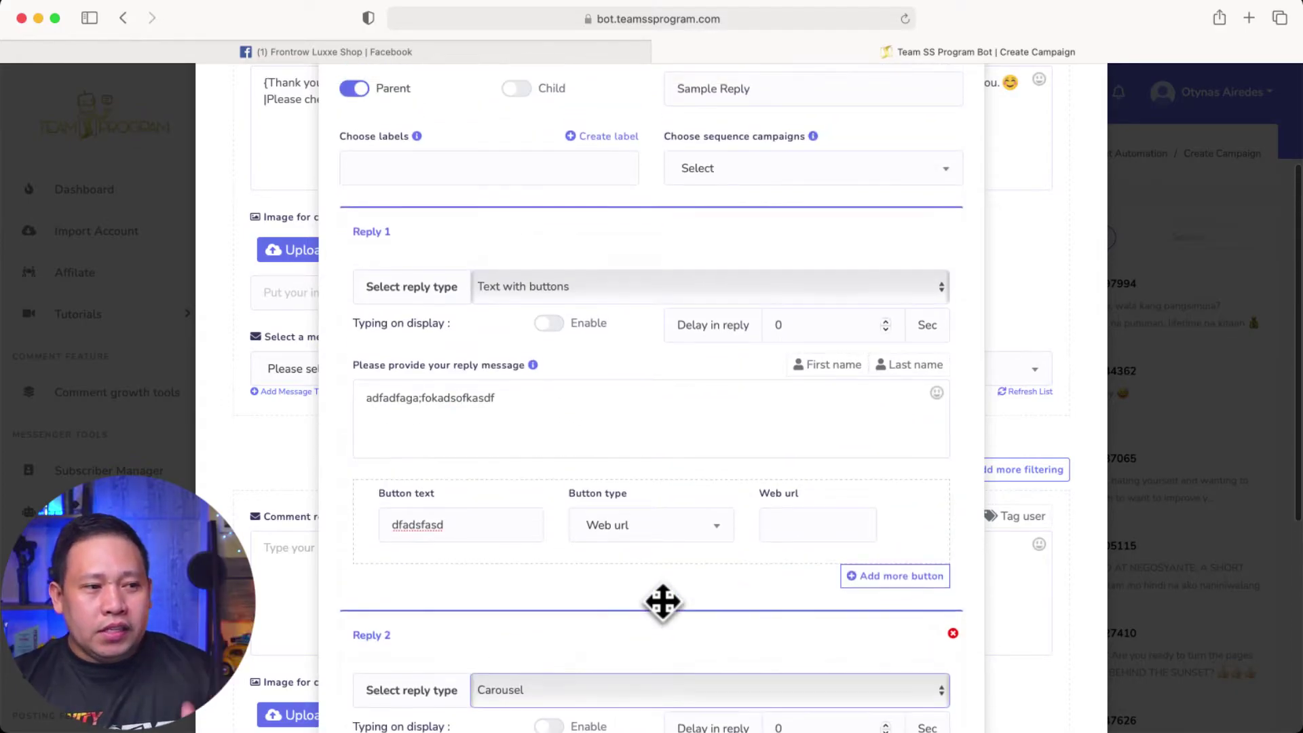
scroll(662, 602, "down", 5)
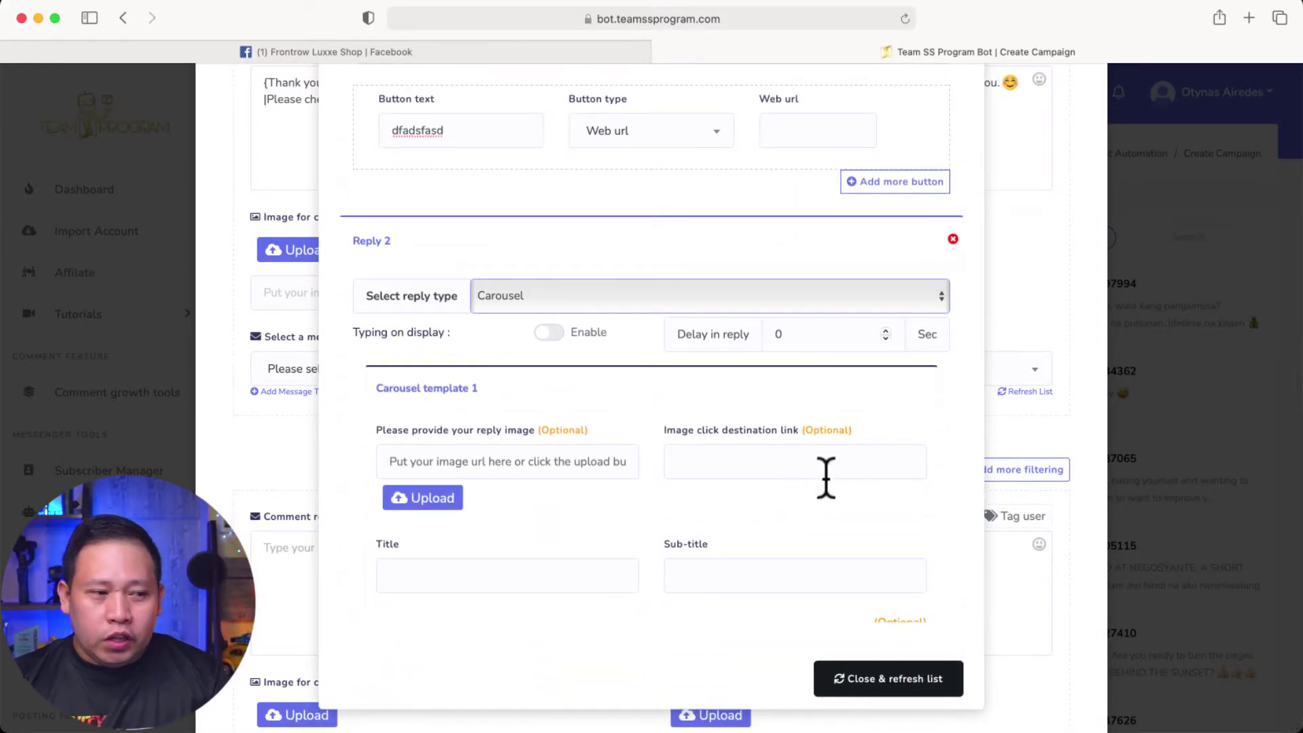
scroll(826, 478, "up", 1)
scroll(826, 477, "down", 1)
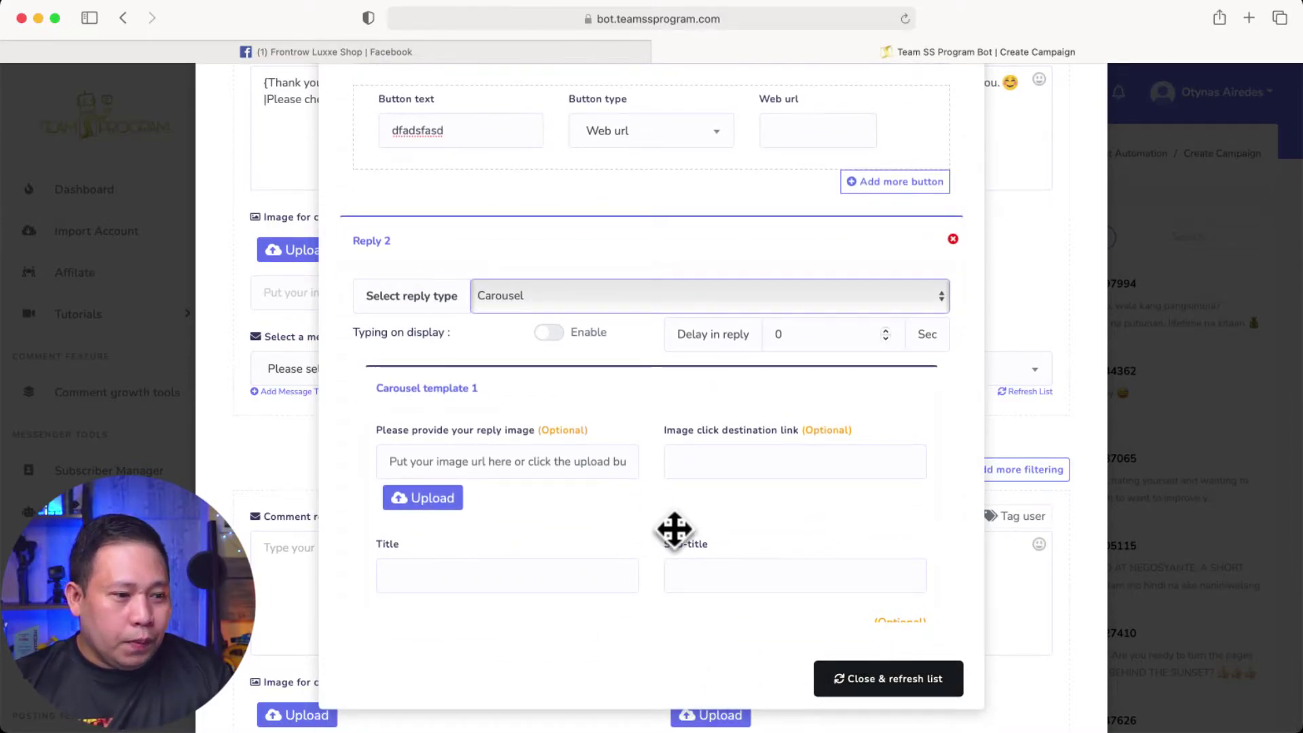
scroll(675, 529, "up", 10)
scroll(674, 527, "up", 5)
scroll(675, 527, "down", 10)
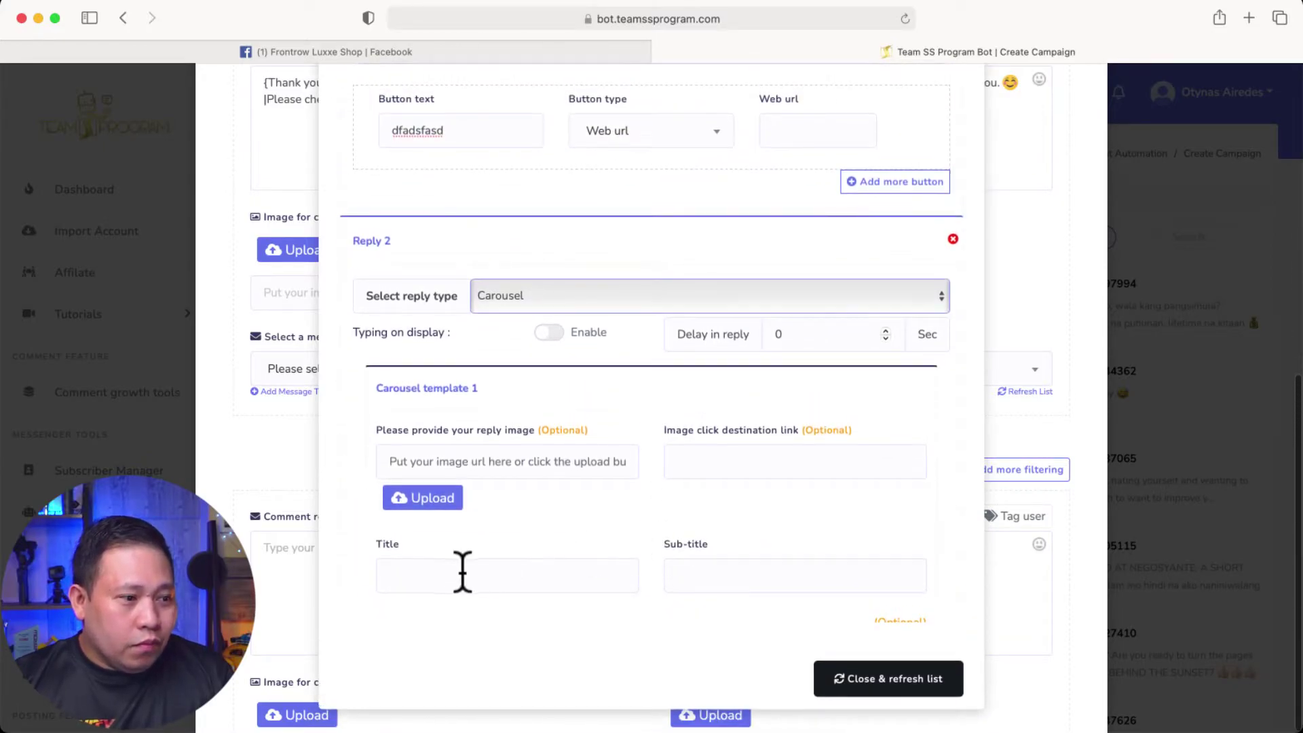
left_click(441, 582)
type("a")
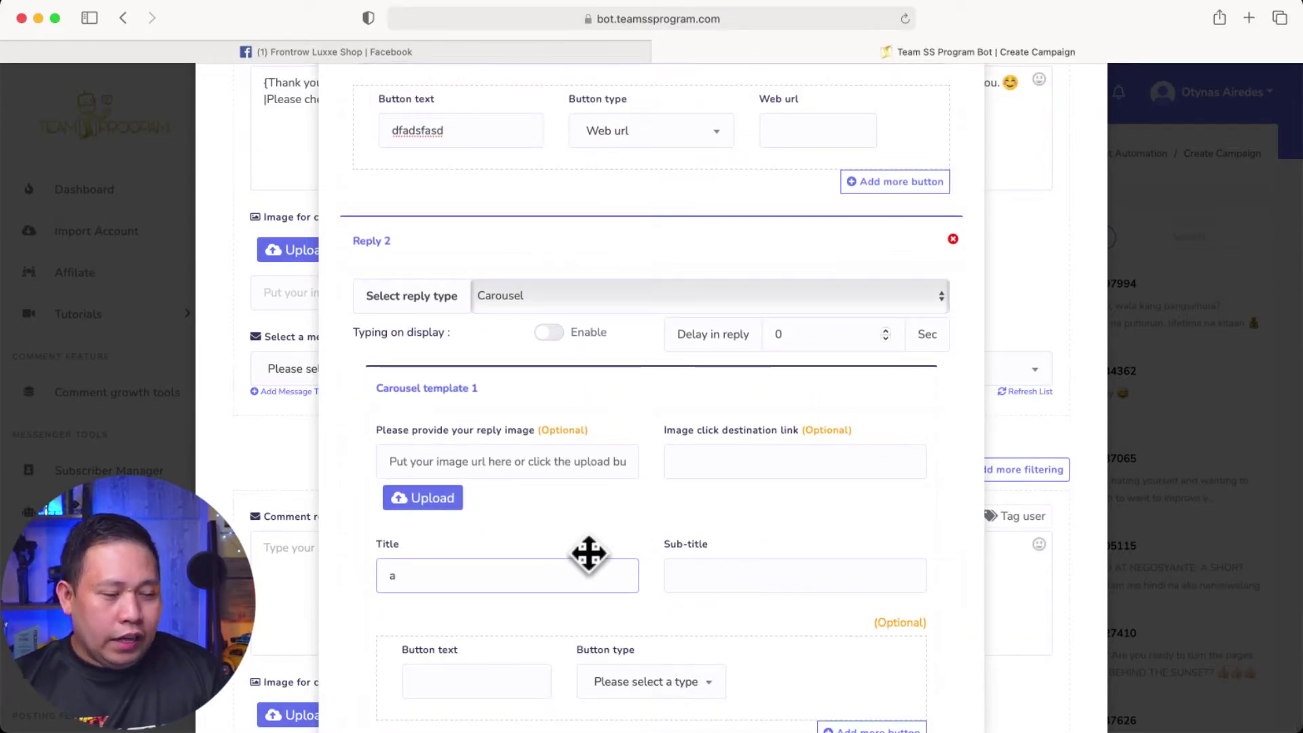
Change Reply 2's type to Text and enter 'adfadfadsfgadga' as its reply message
scroll(411, 570, "down", 5)
scroll(550, 376, "up", 2)
left_click(586, 204)
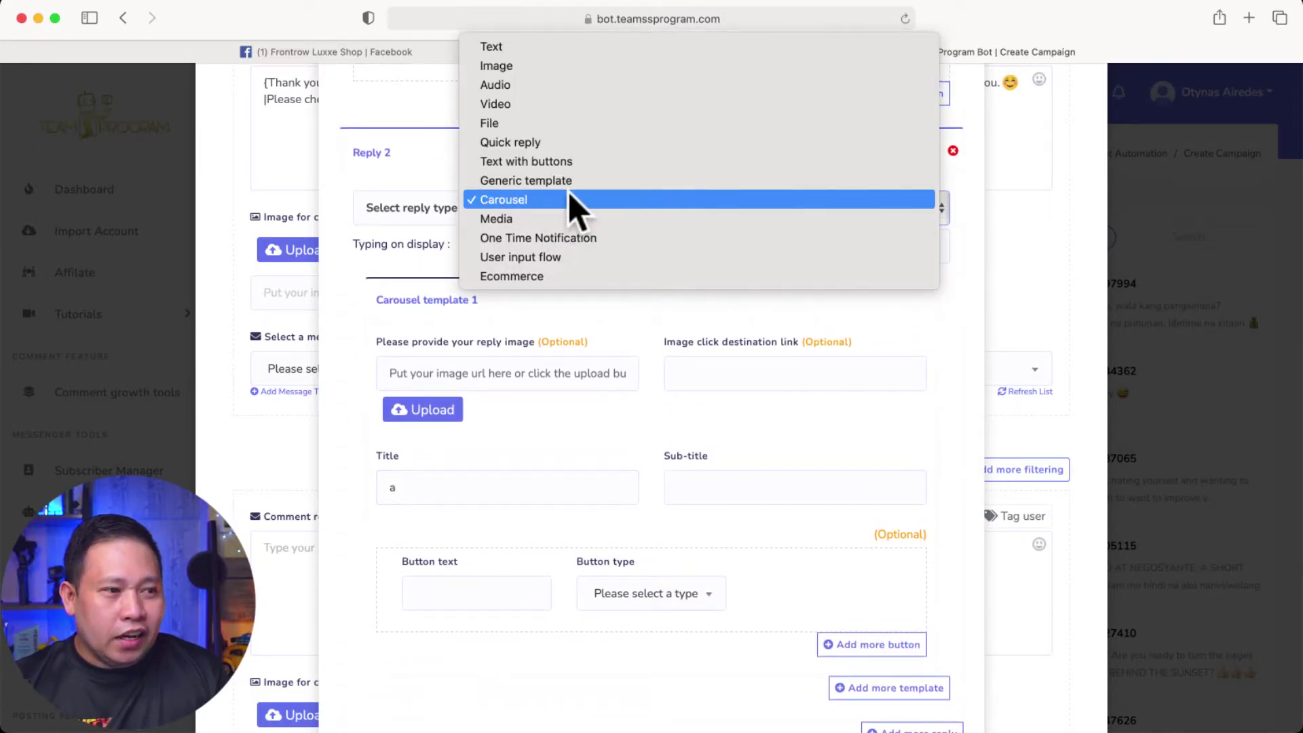
left_click(524, 47)
left_click(446, 326)
type("adfadfadsfg")
scroll(509, 358, "up", 3)
type("adga")
Enter 'adfadsfa' as the web URL of Reply 1's button
scroll(620, 410, "up", 4)
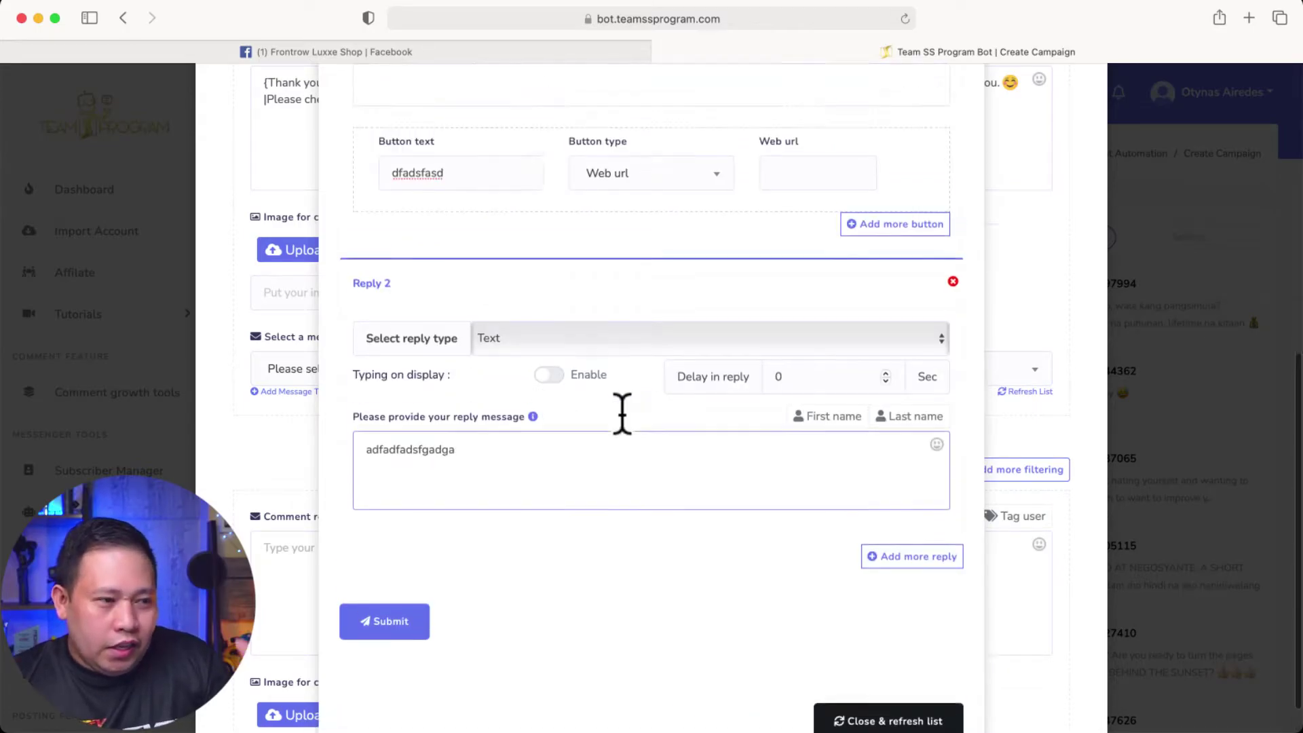
left_click(811, 293)
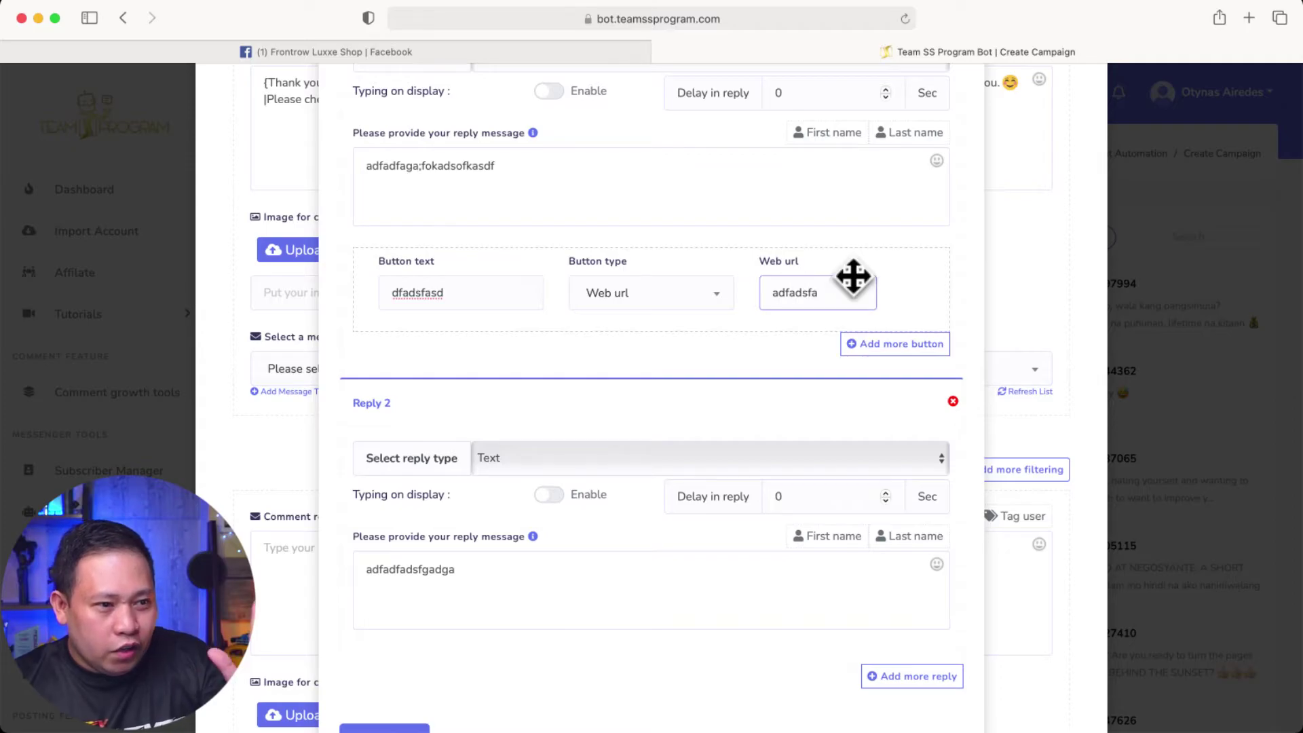
scroll(663, 474, "down", 3)
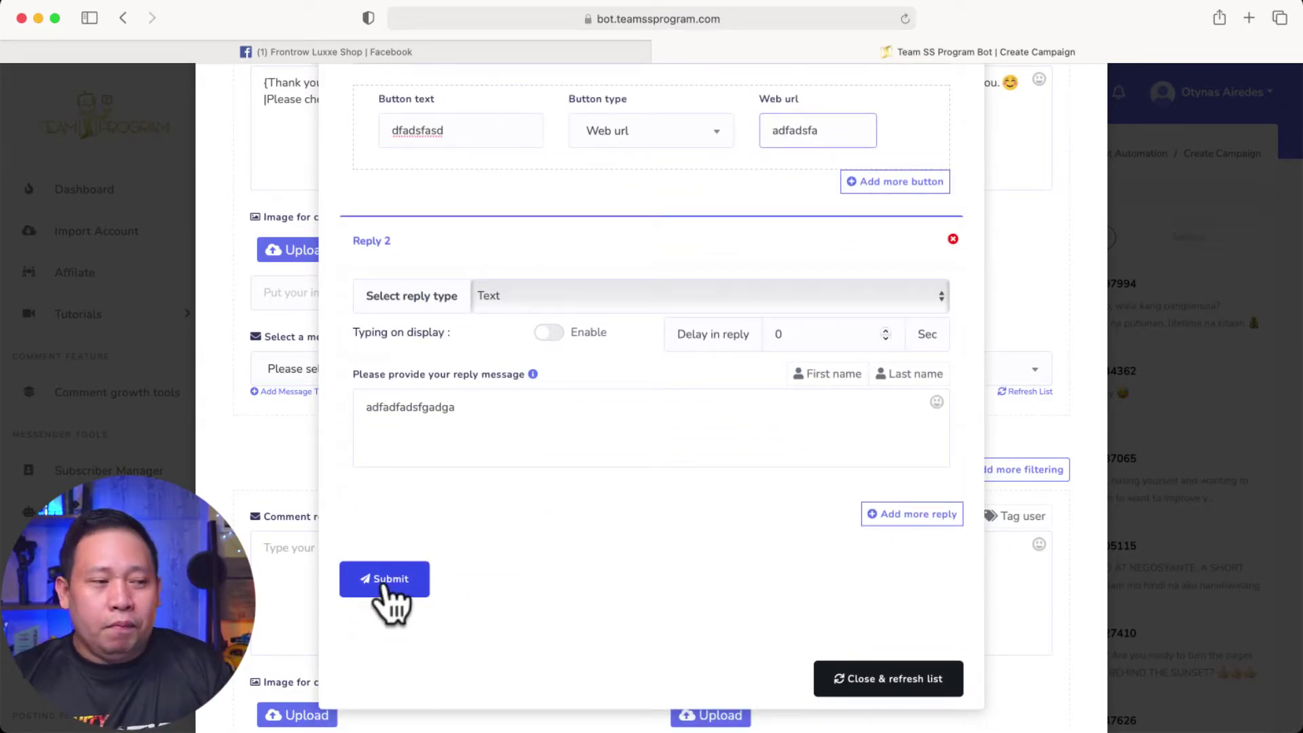
Review the sample reply template's entries and close the template form without submitting it
scroll(706, 502, "up", 2)
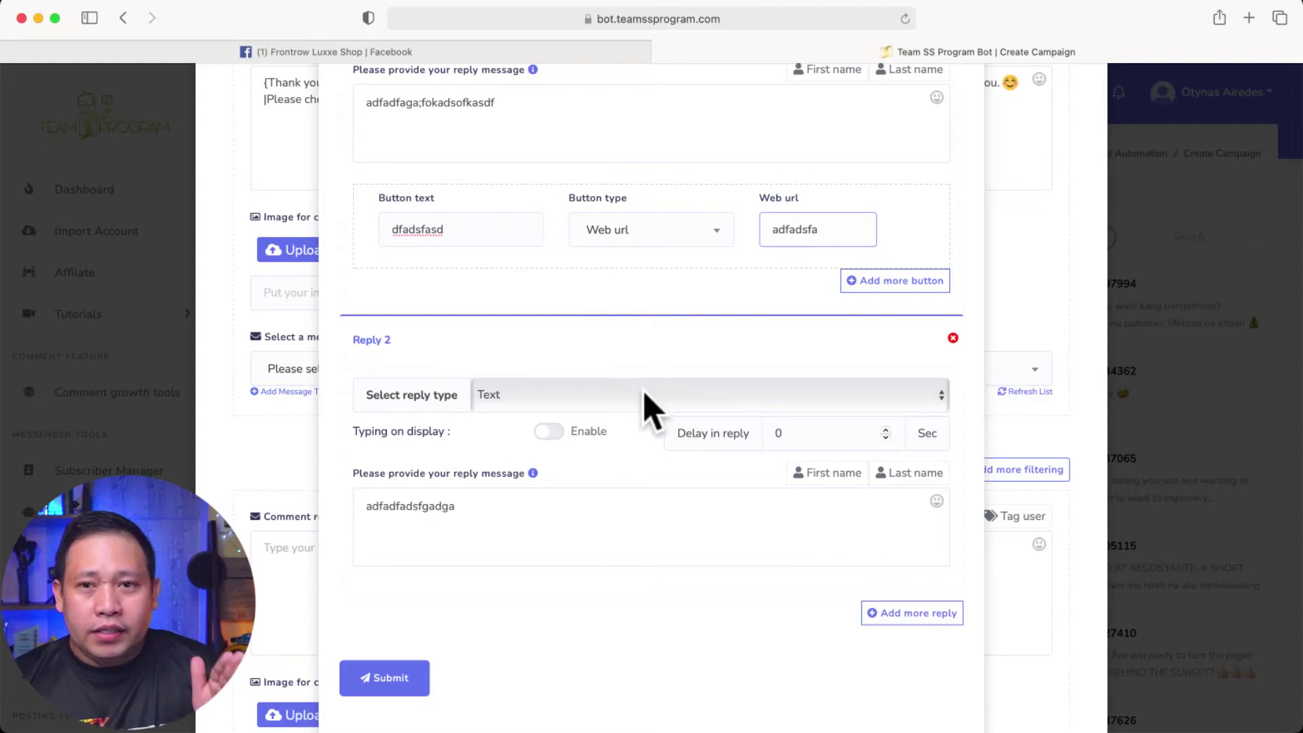
scroll(645, 394, "down", 2)
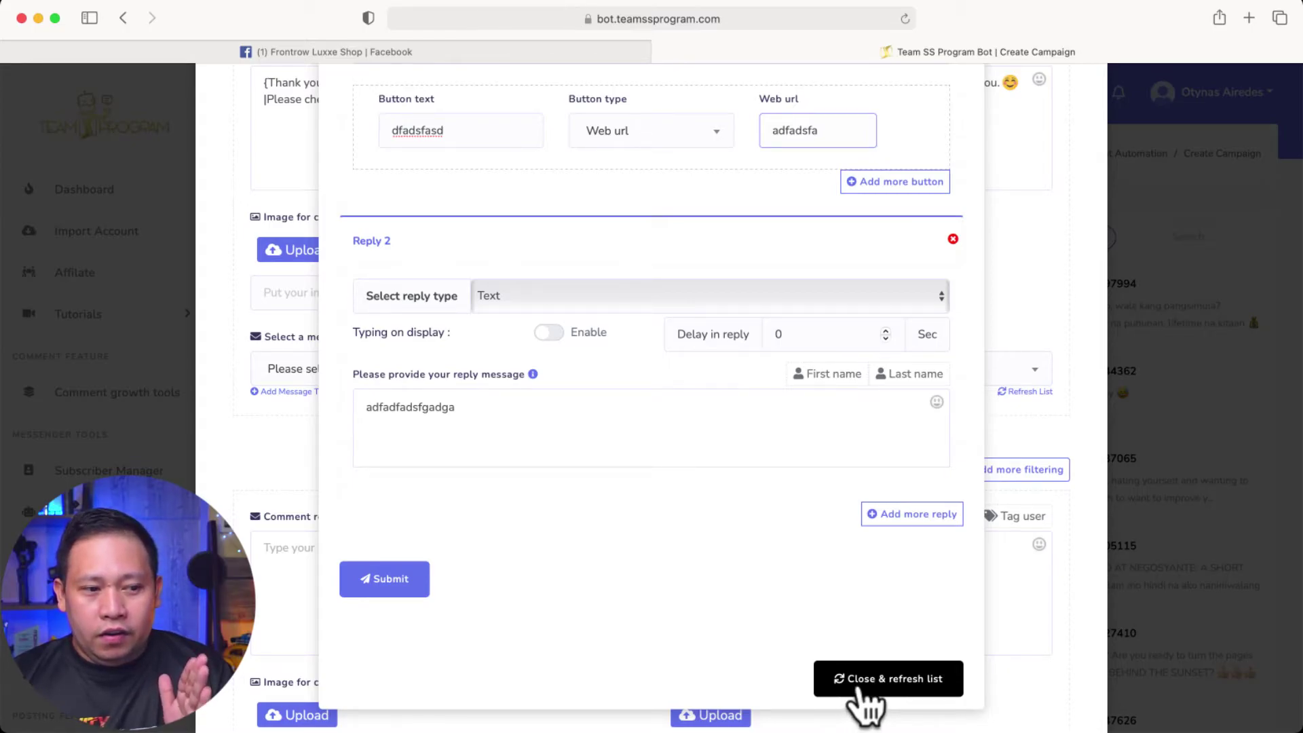
scroll(722, 546, "up", 10)
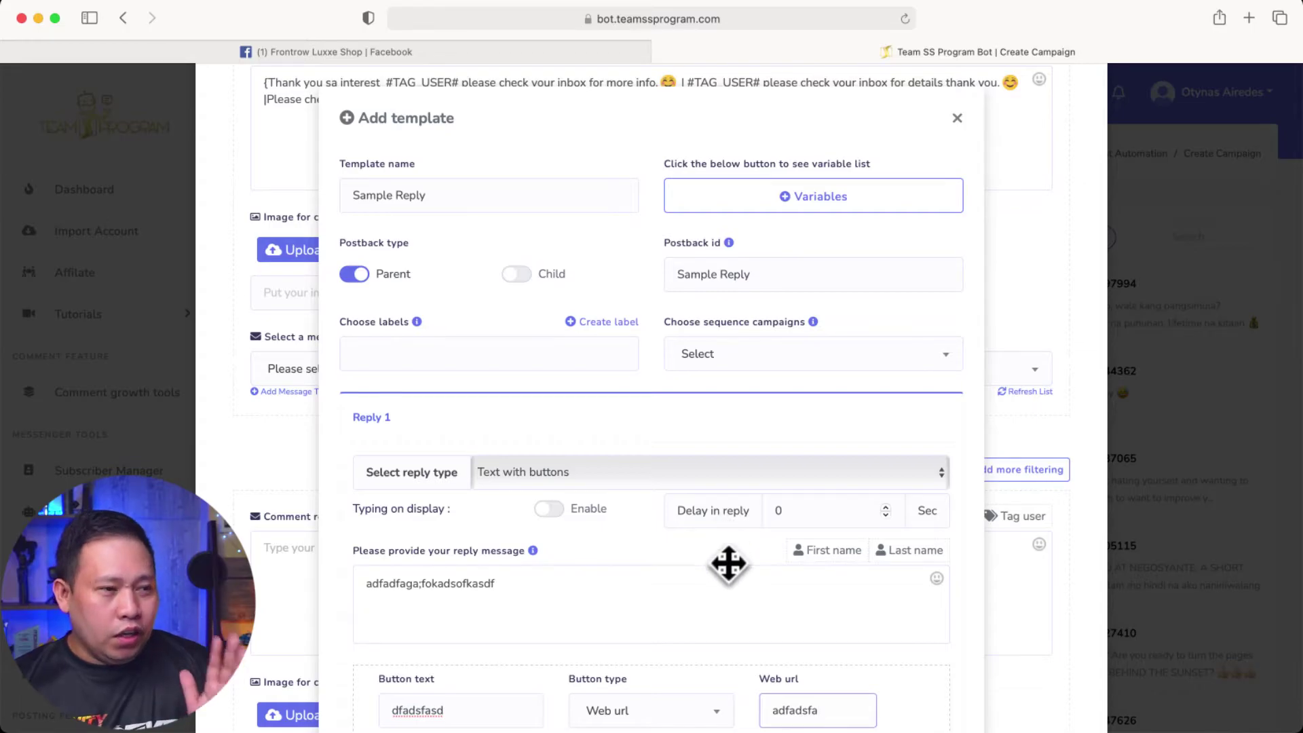
left_click(957, 120)
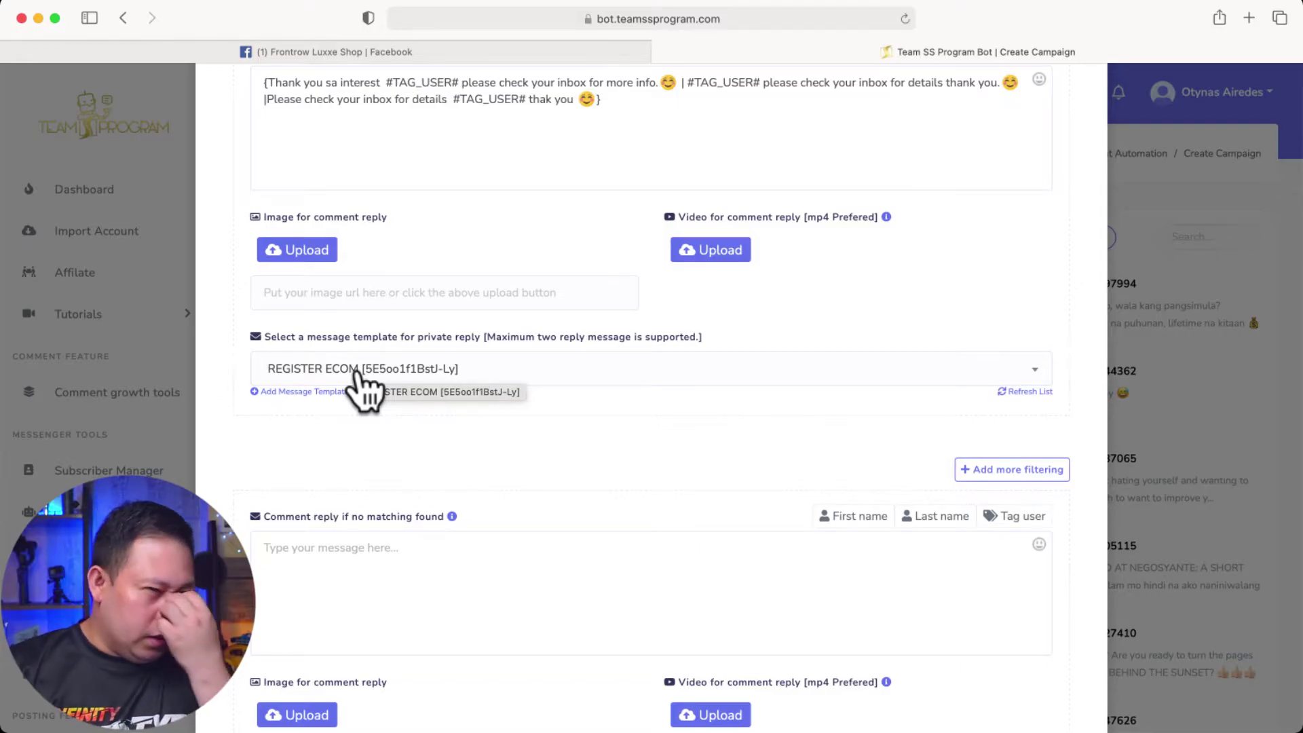
Load the bot dashboard in a separate browser tab and open the Visual Flow Builder
left_click(1249, 18)
type("bot")
key("Return")
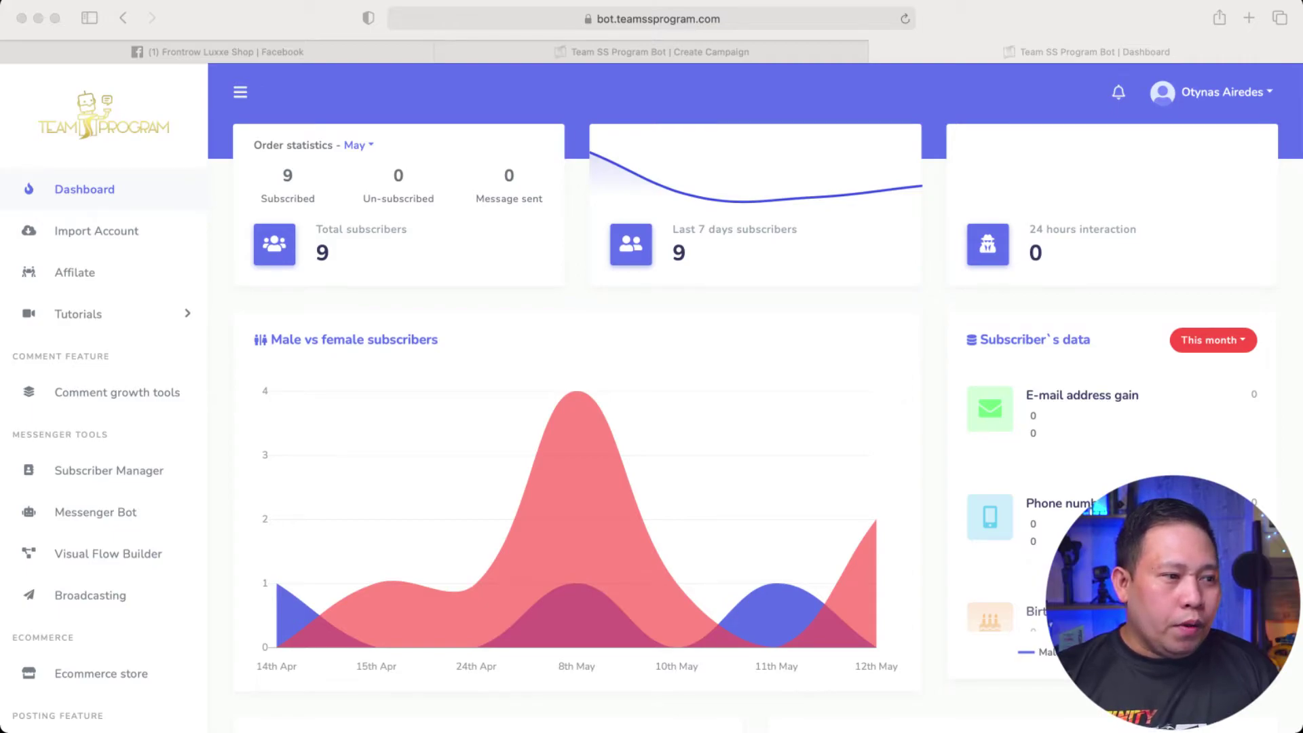
left_click(378, 553)
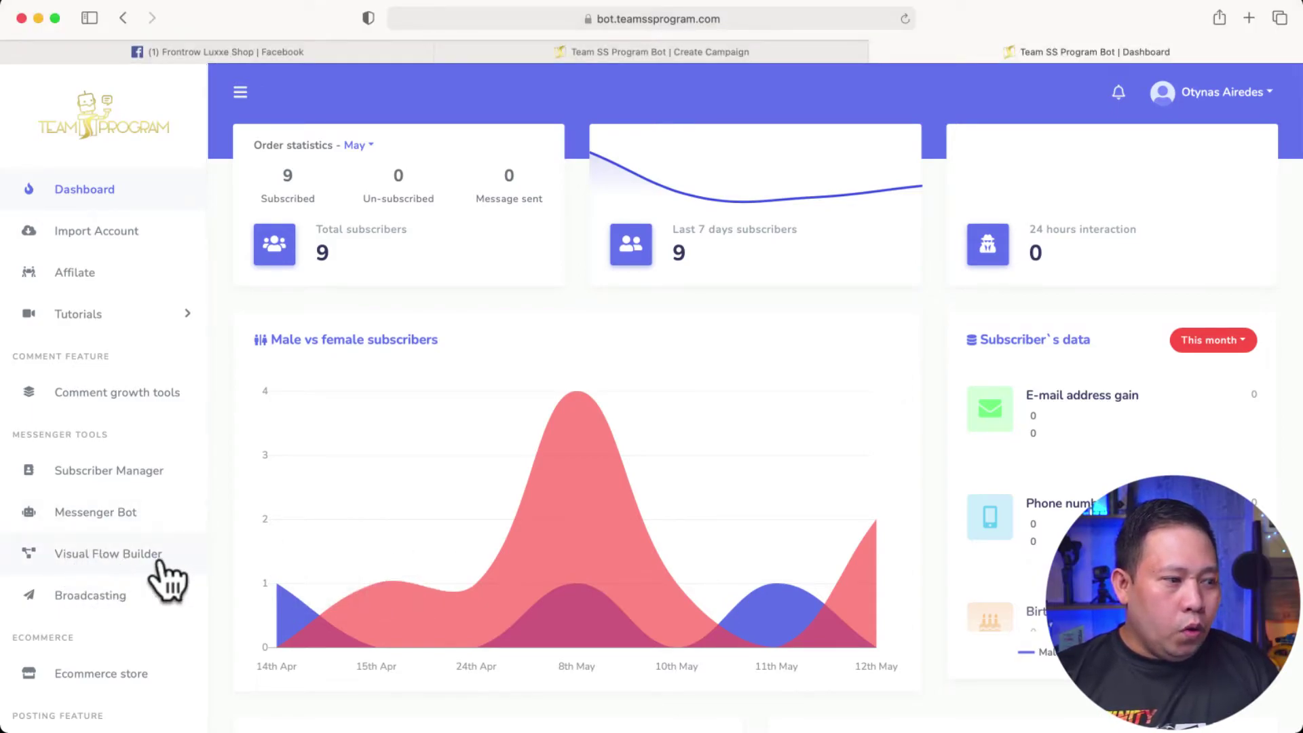
left_click(95, 558)
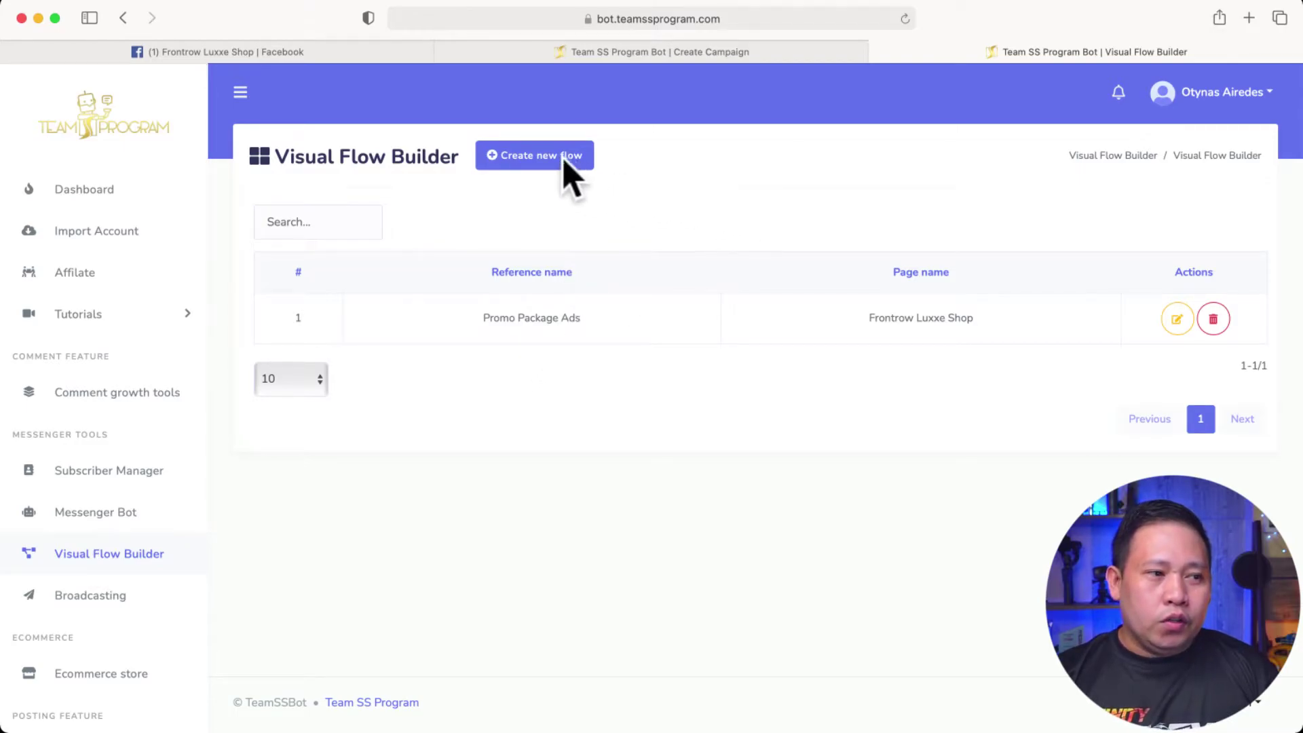
Create a new flow for the Frontrow Luxxe Shop page
left_click(524, 168)
left_click(526, 166)
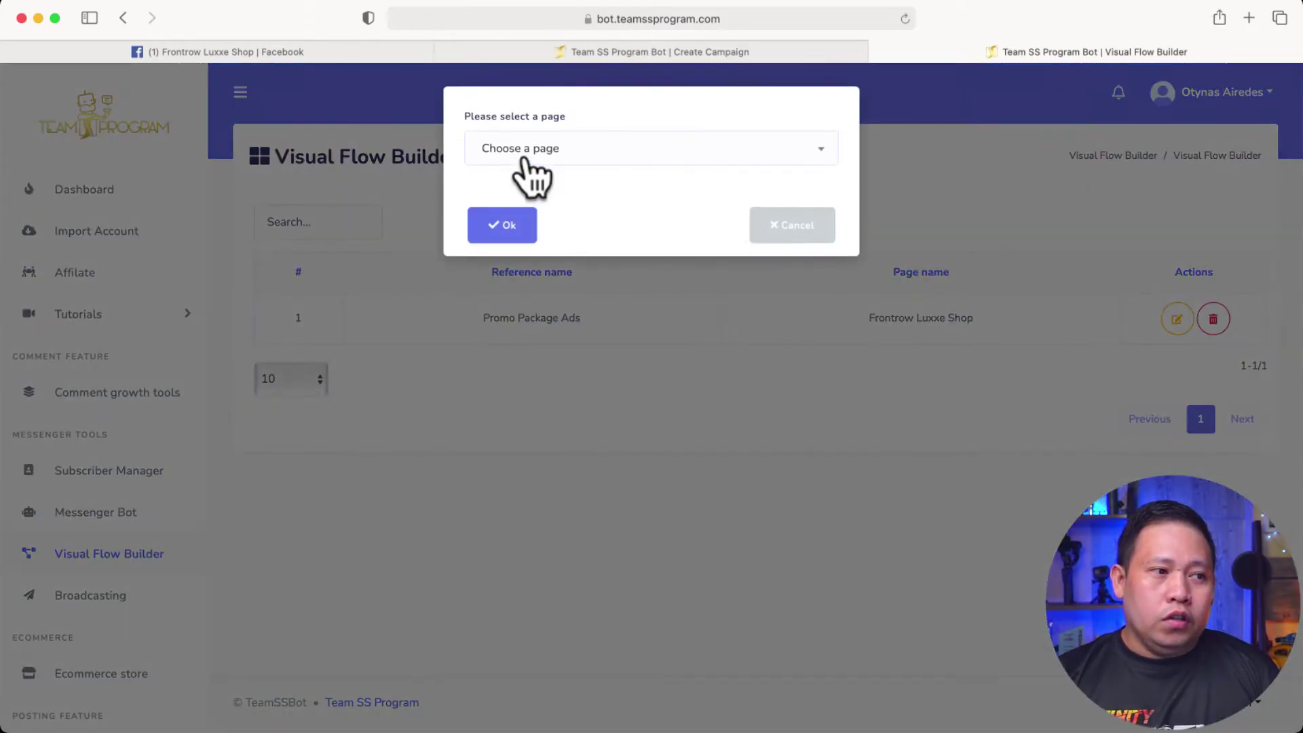
left_click(573, 161)
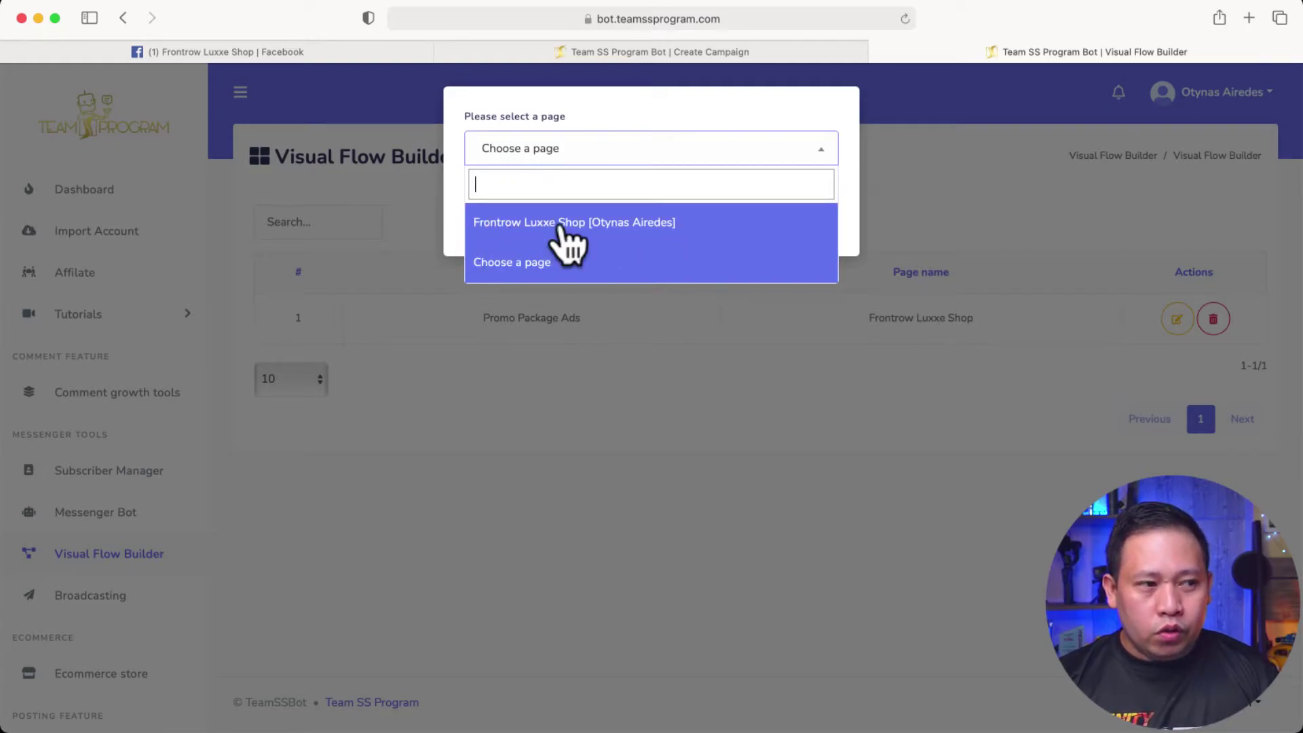
left_click(506, 229)
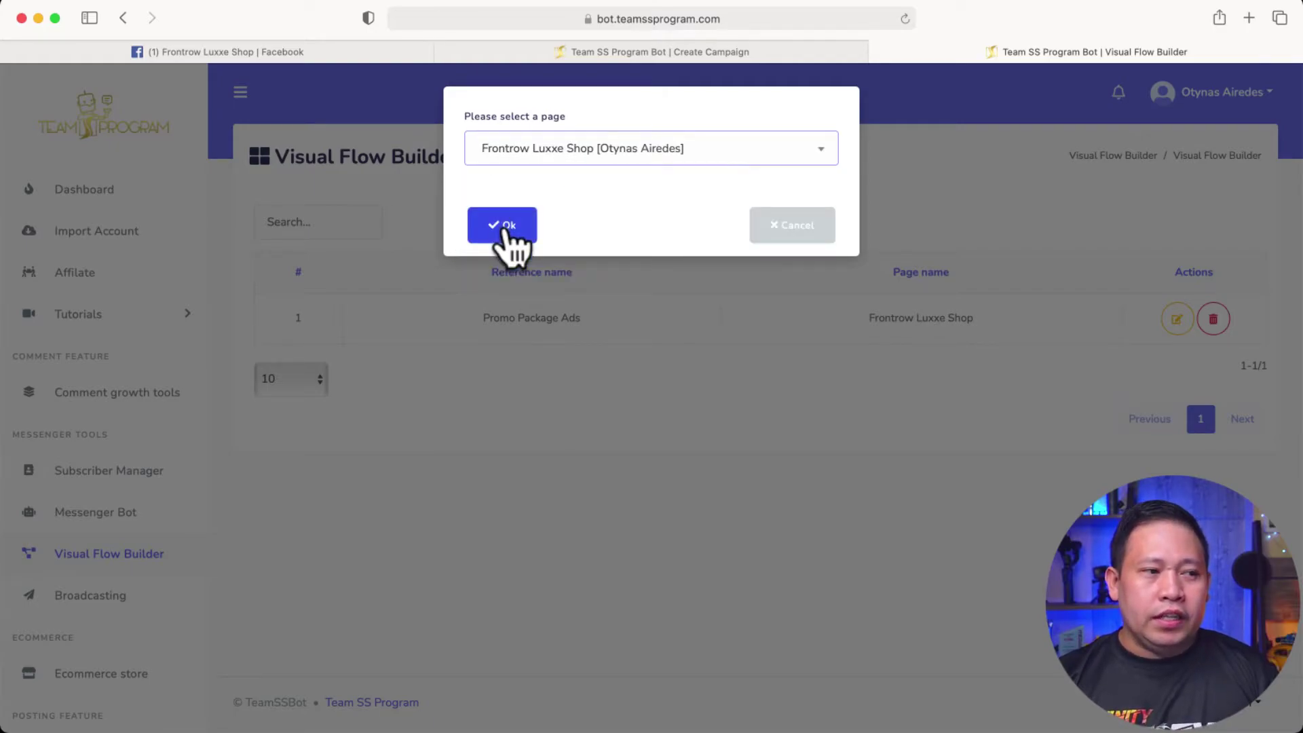
left_click(509, 227)
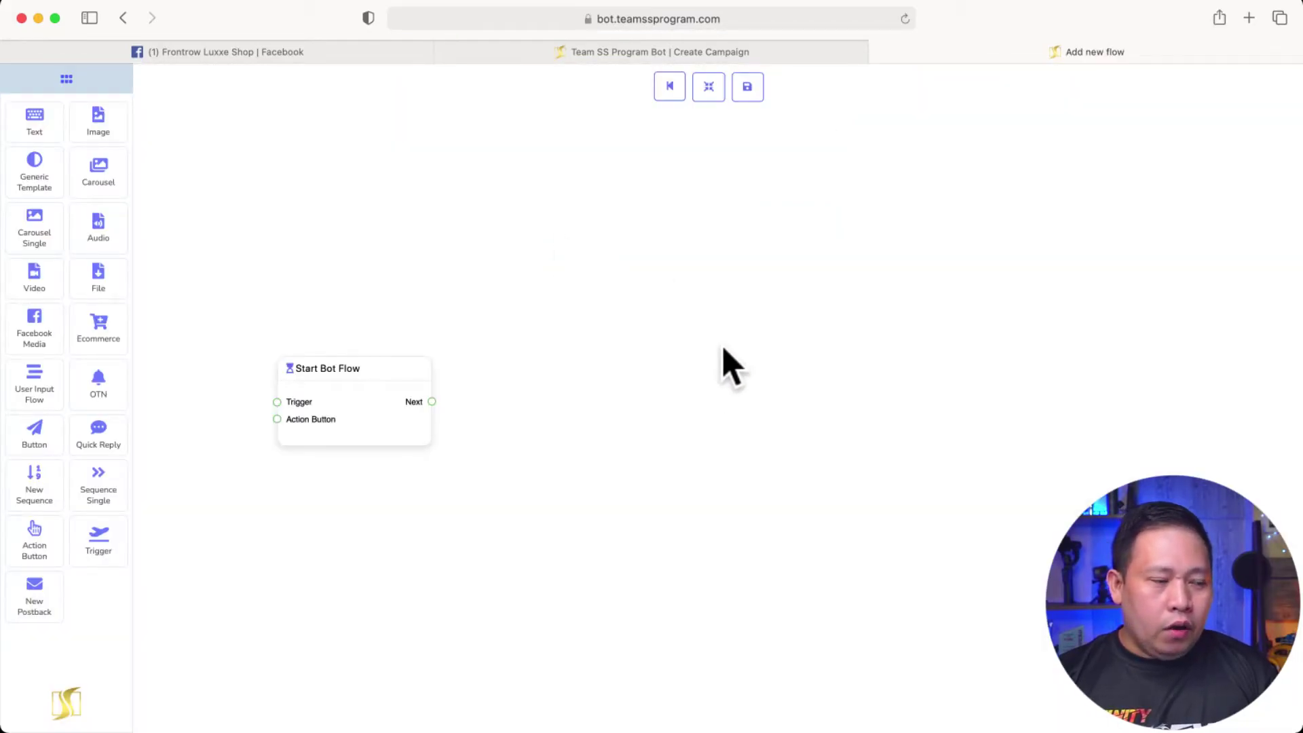
Set the Start Bot Flow block's reference title to 'Sample Comment Reply' and look through the available sequences without choosing one
left_click_drag(363, 399, 303, 343)
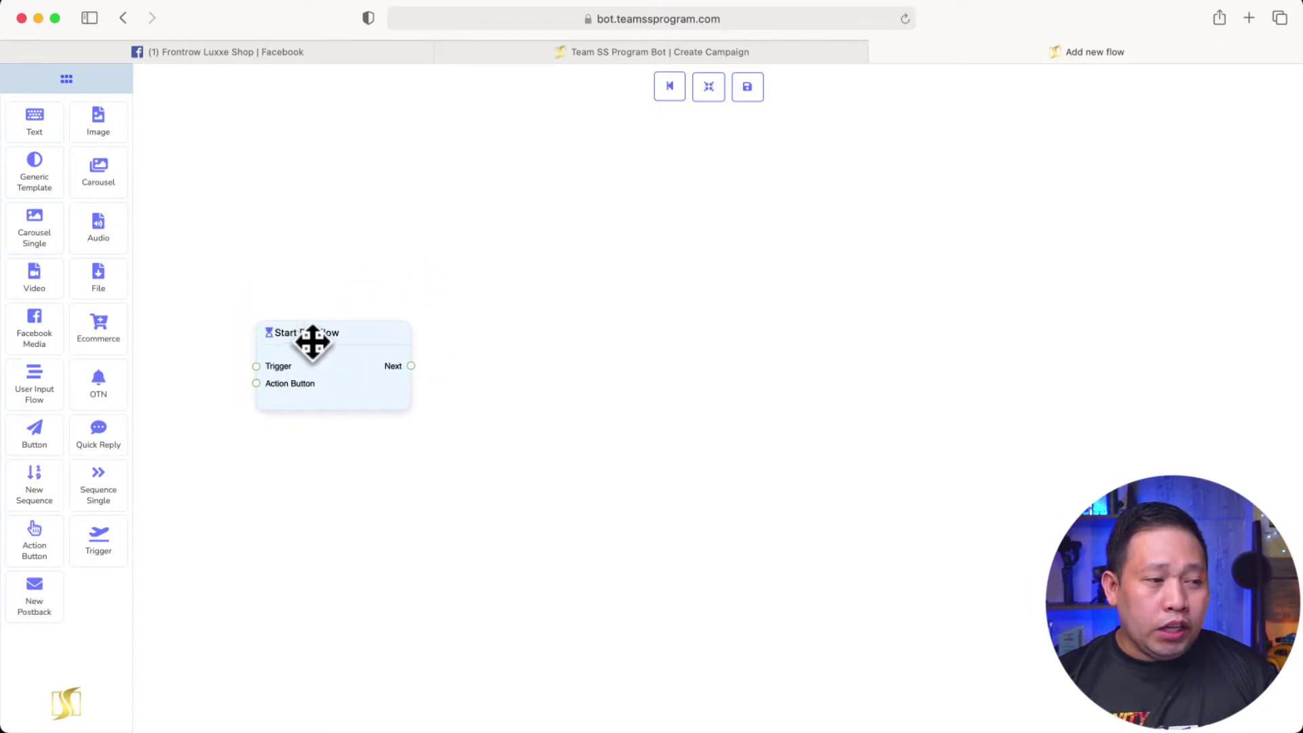
double_click(302, 341)
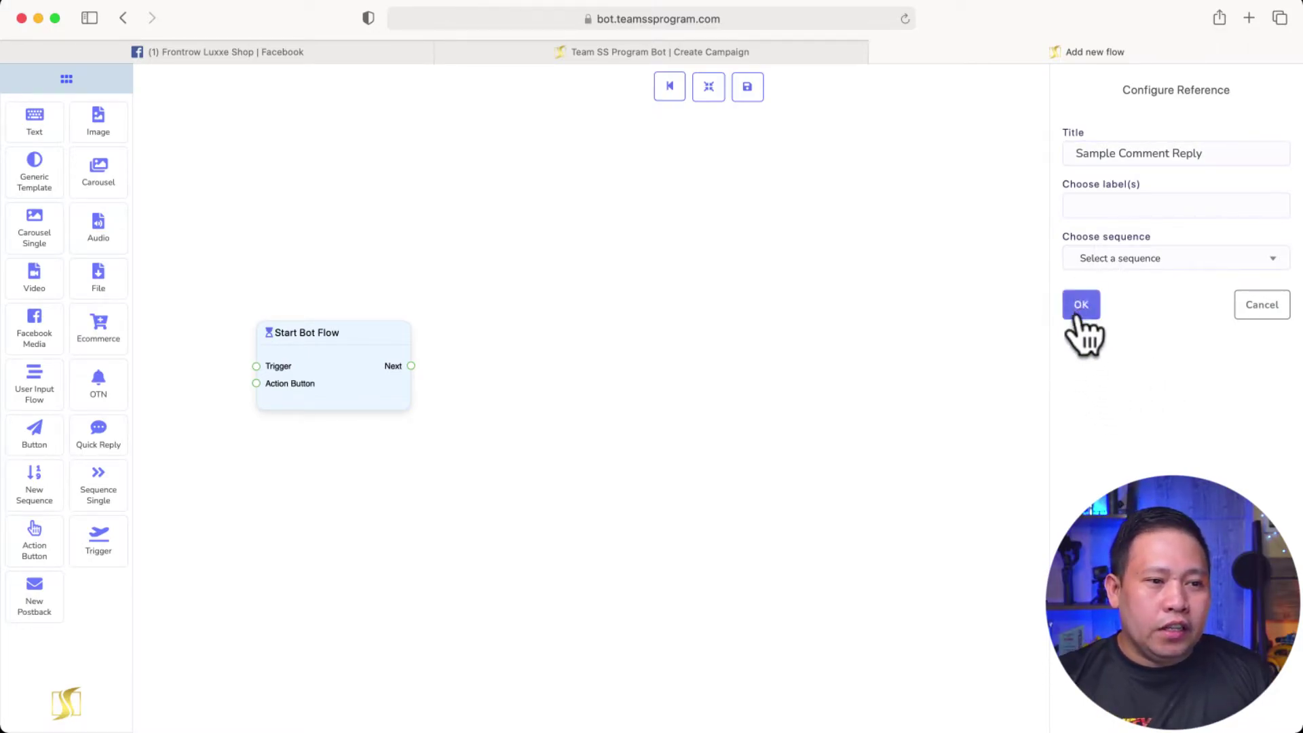
left_click(1124, 265)
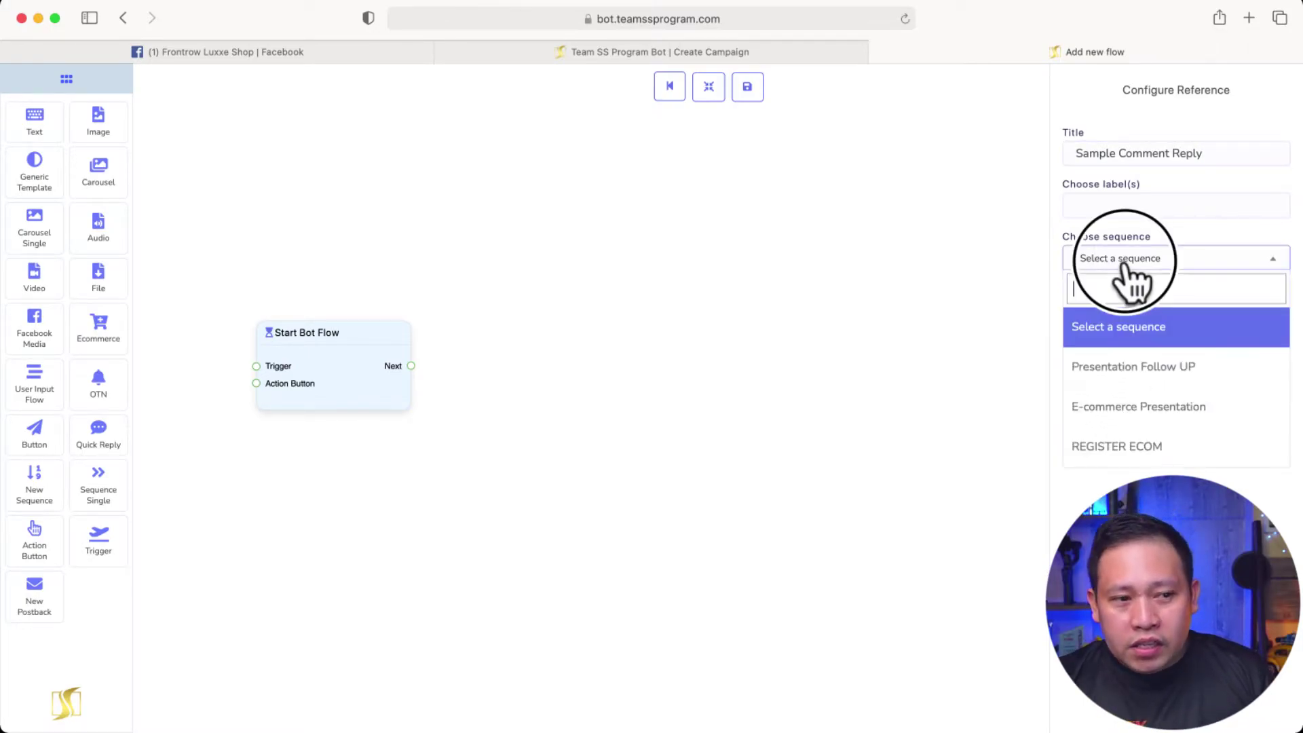
left_click(905, 290)
Examine the label and sequence campaign options in the campaign's new message template form, and close it unsaved
left_click(630, 55)
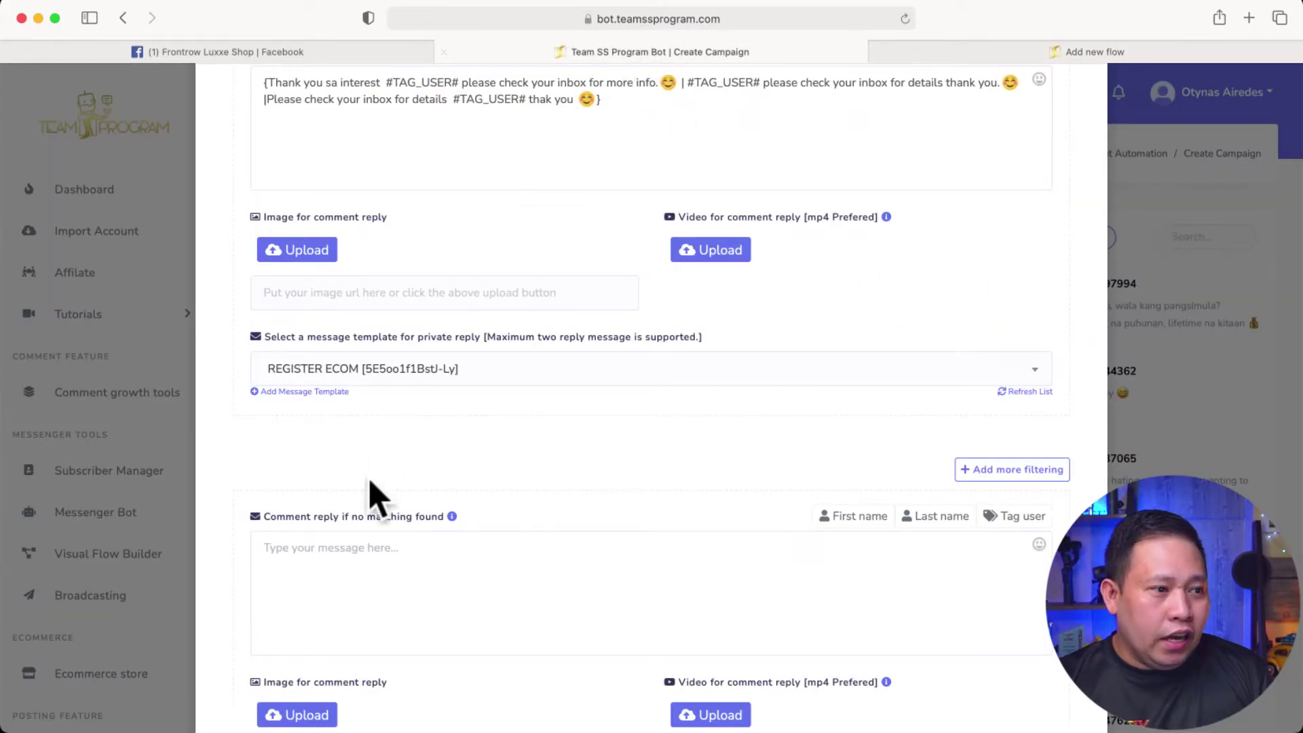
left_click(293, 392)
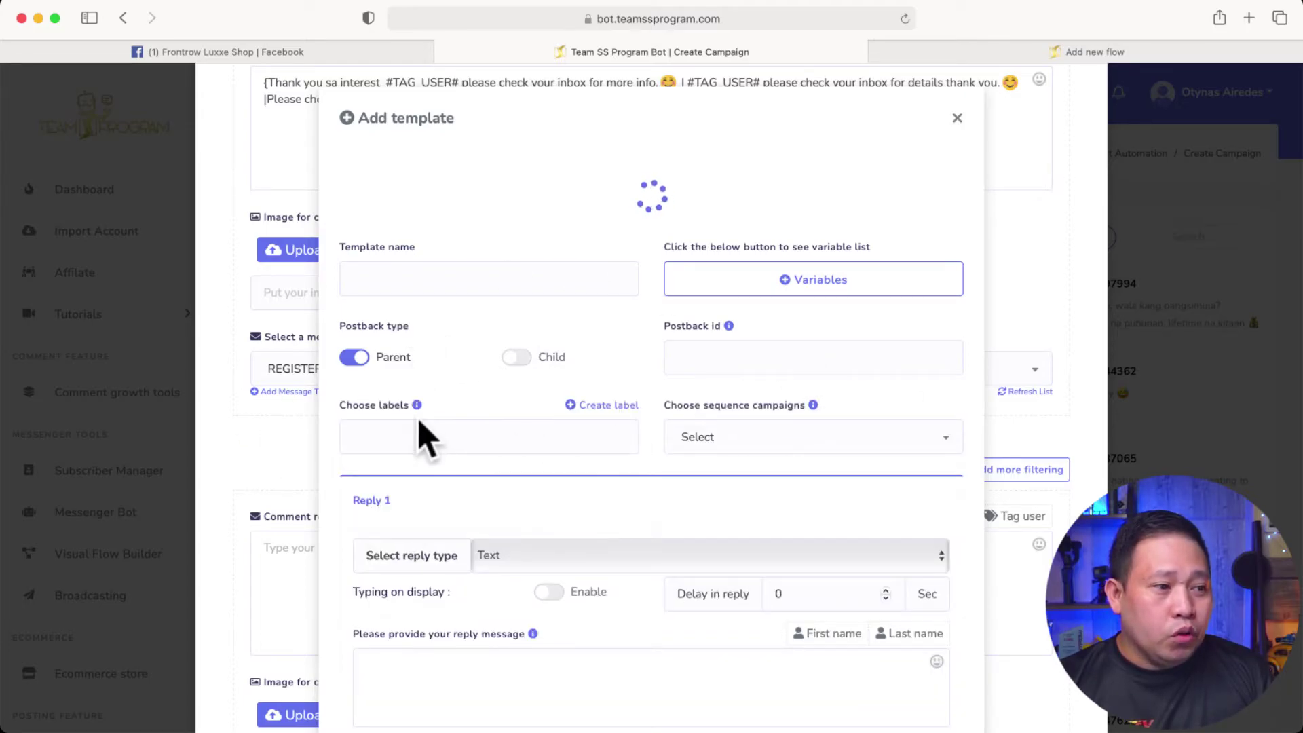
left_click(733, 359)
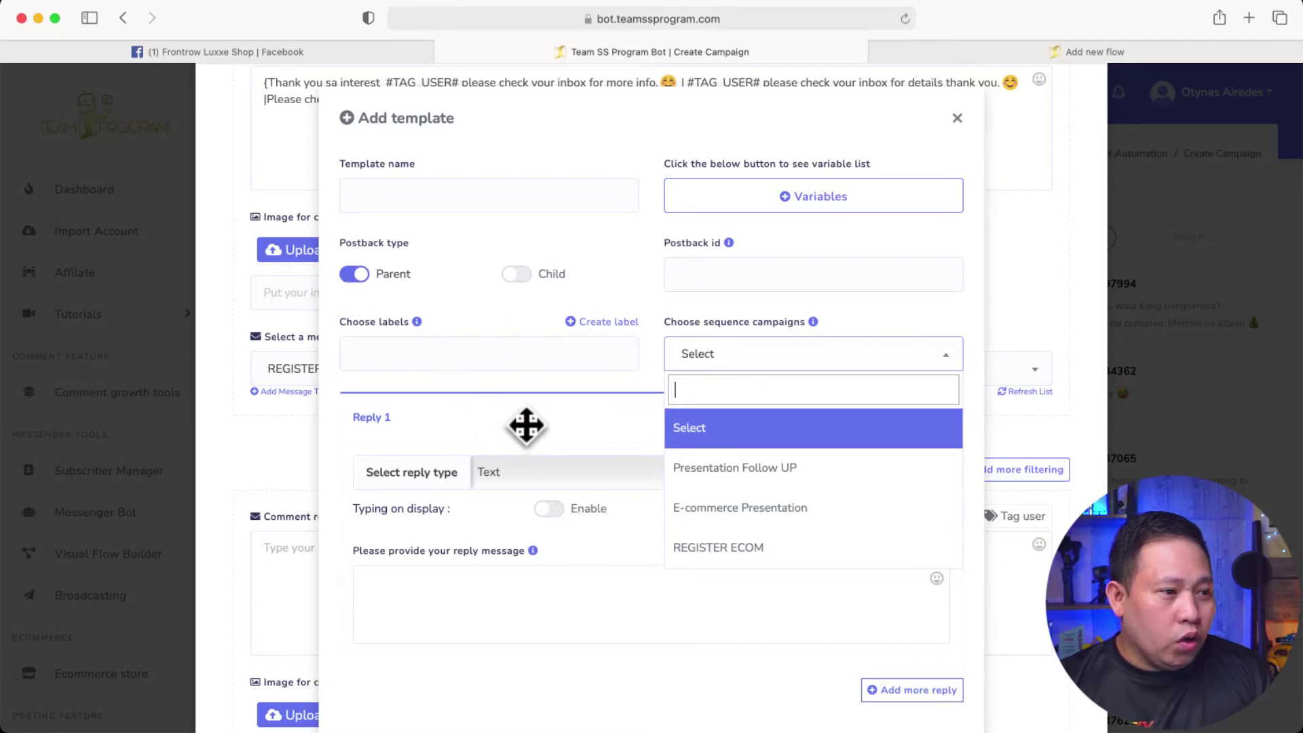
left_click(386, 372)
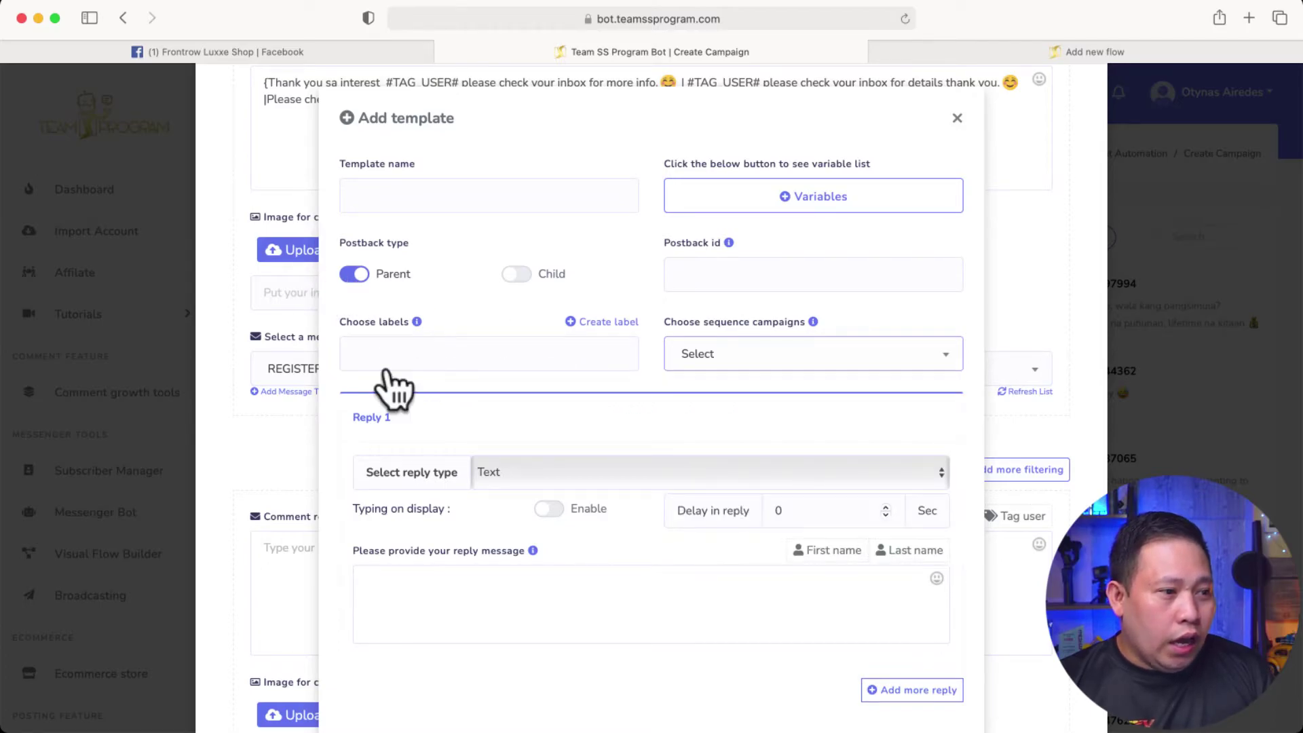
left_click(957, 118)
Return to the new flow, confirm the Start Bot Flow reference settings, and shift the block slightly upward
left_click(995, 53)
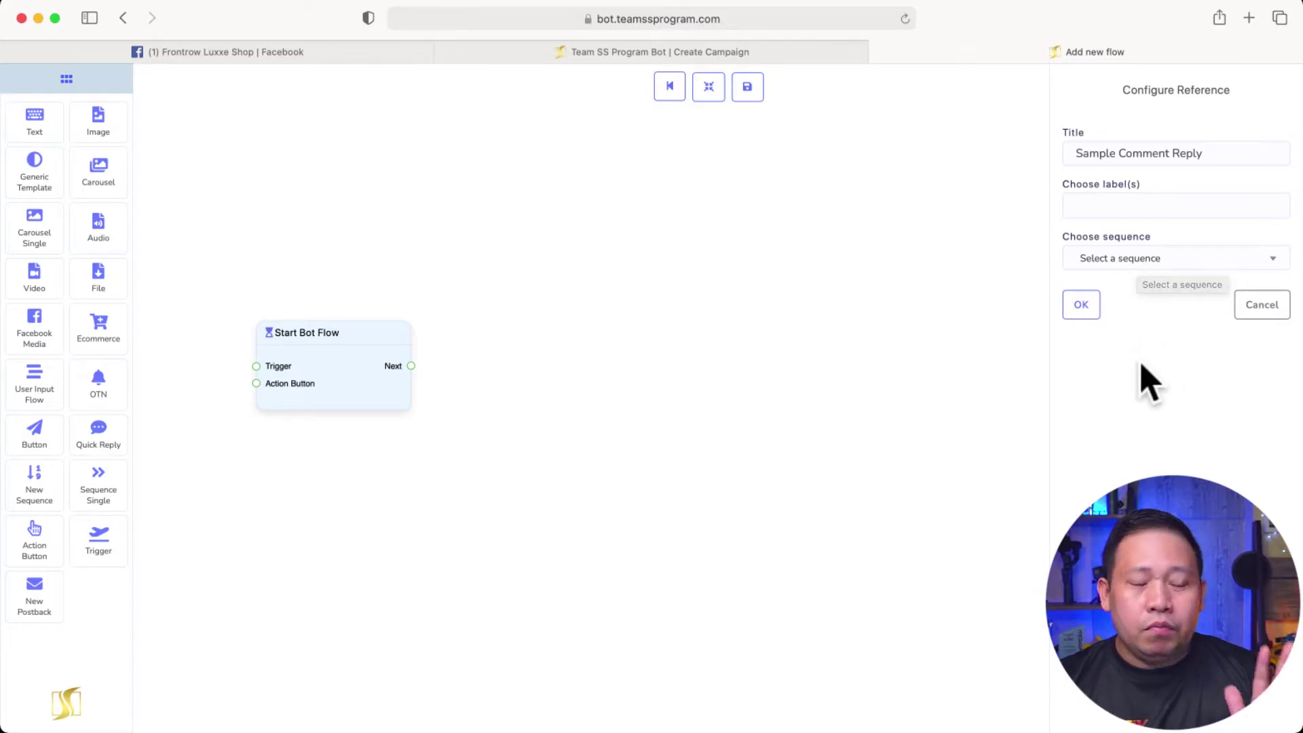
left_click(1081, 304)
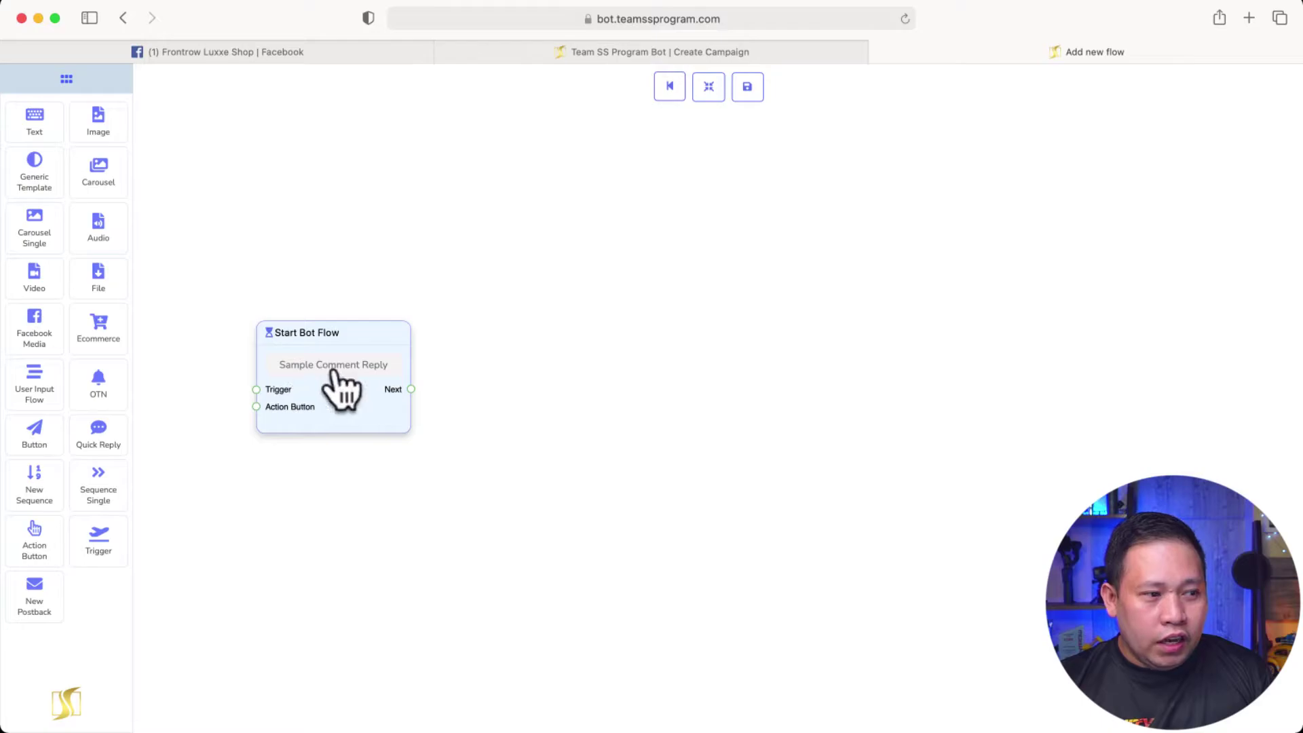
left_click_drag(319, 387, 311, 361)
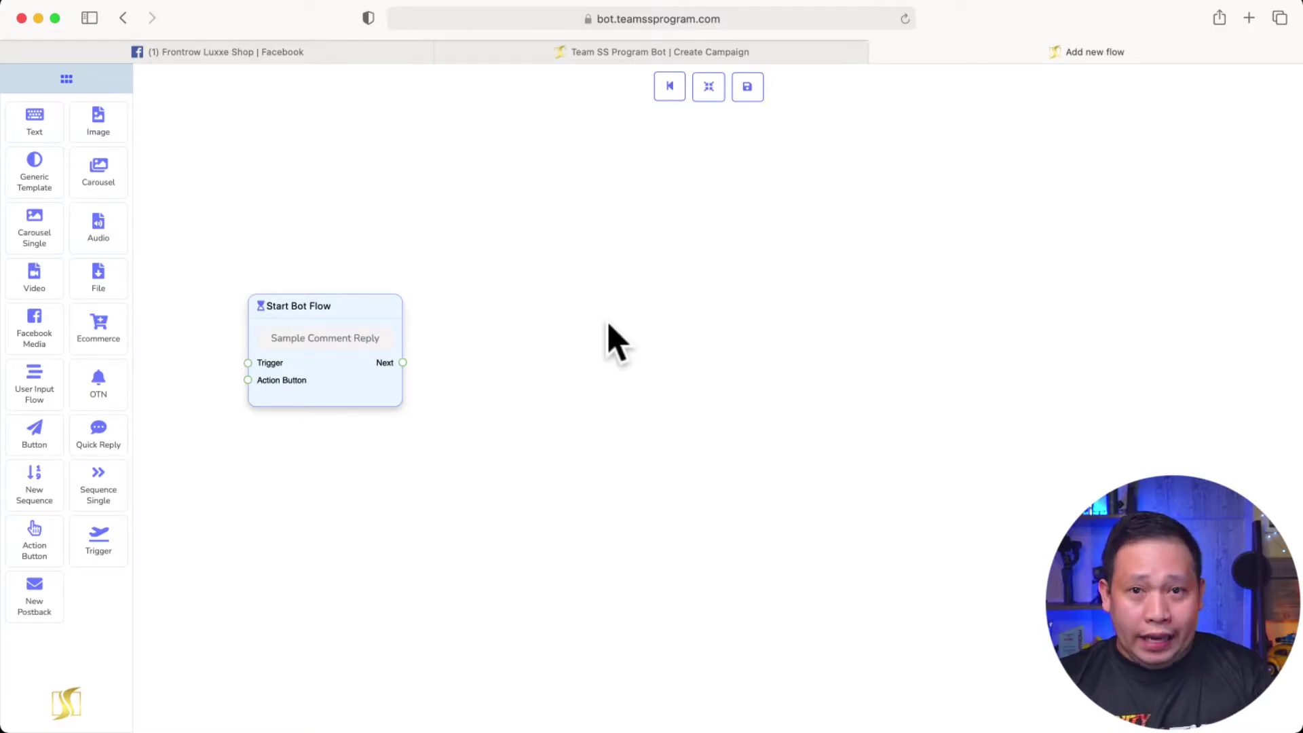
Add a Text block beside Start Bot Flow and connect its Reply input to the start block's Next output
left_click_drag(35, 122, 645, 373)
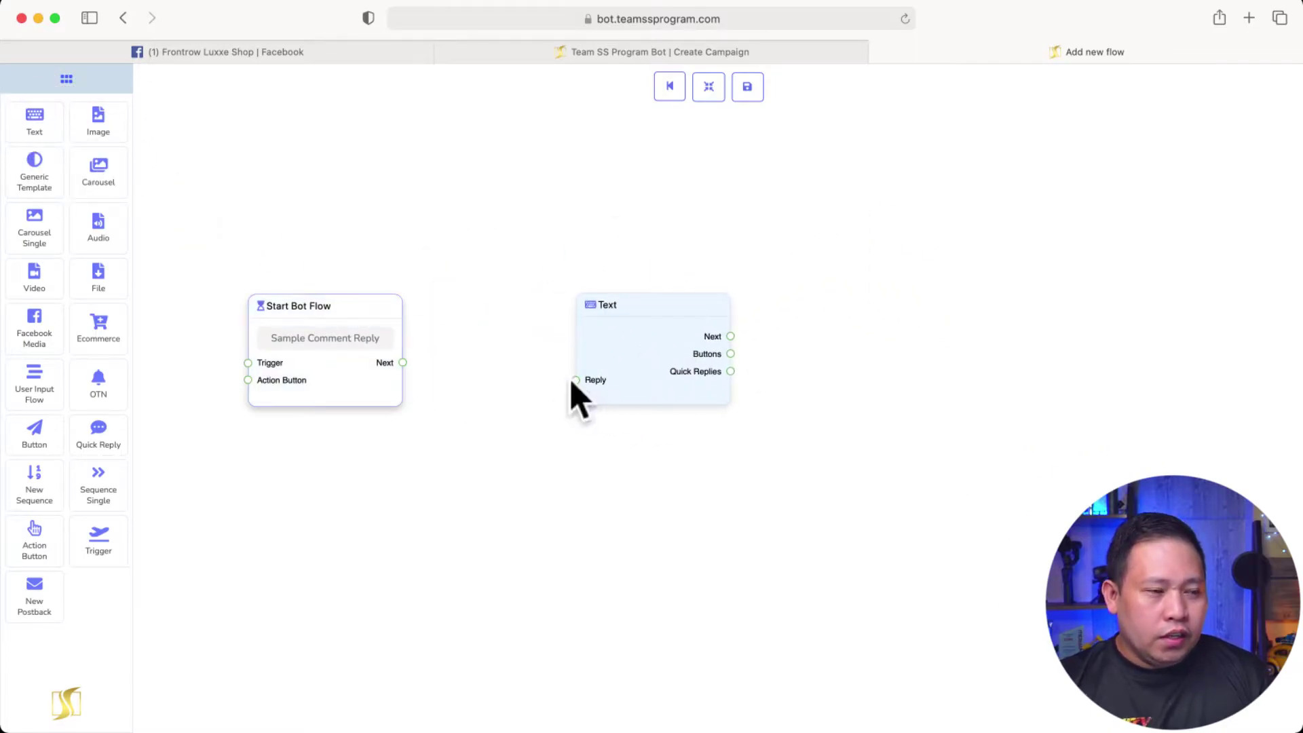
left_click_drag(659, 343, 603, 360)
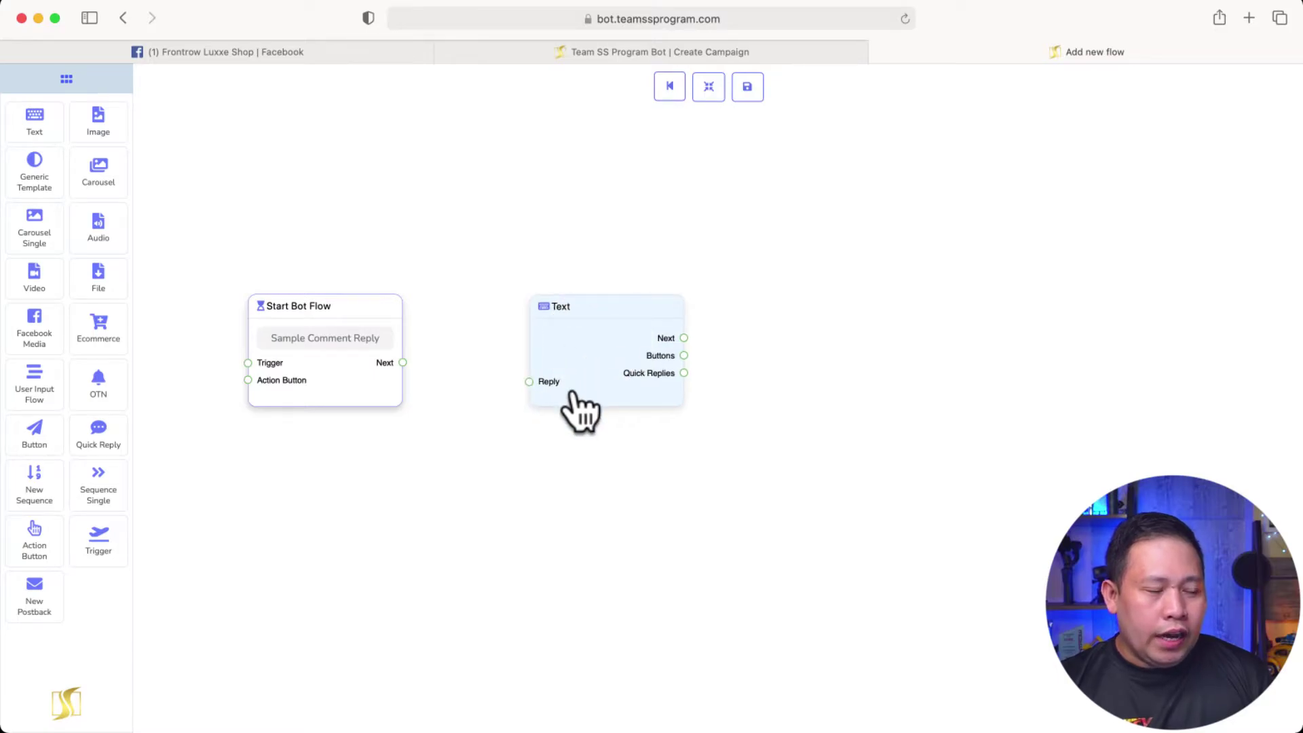
mouse_move(529, 381)
left_mouse_down()
mouse_move(416, 381)
mouse_move(403, 363)
mouse_move(535, 404)
mouse_move(407, 372)
left_mouse_up()
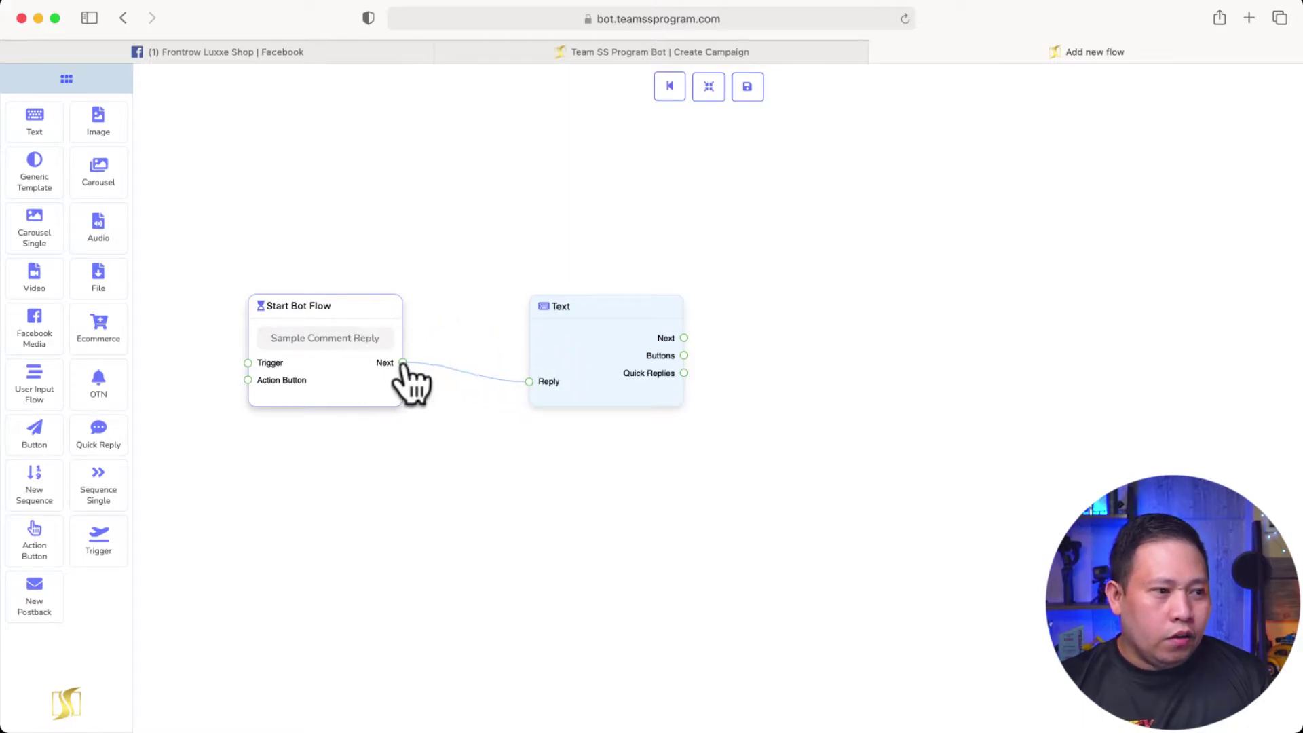
left_click_drag(556, 355, 555, 343)
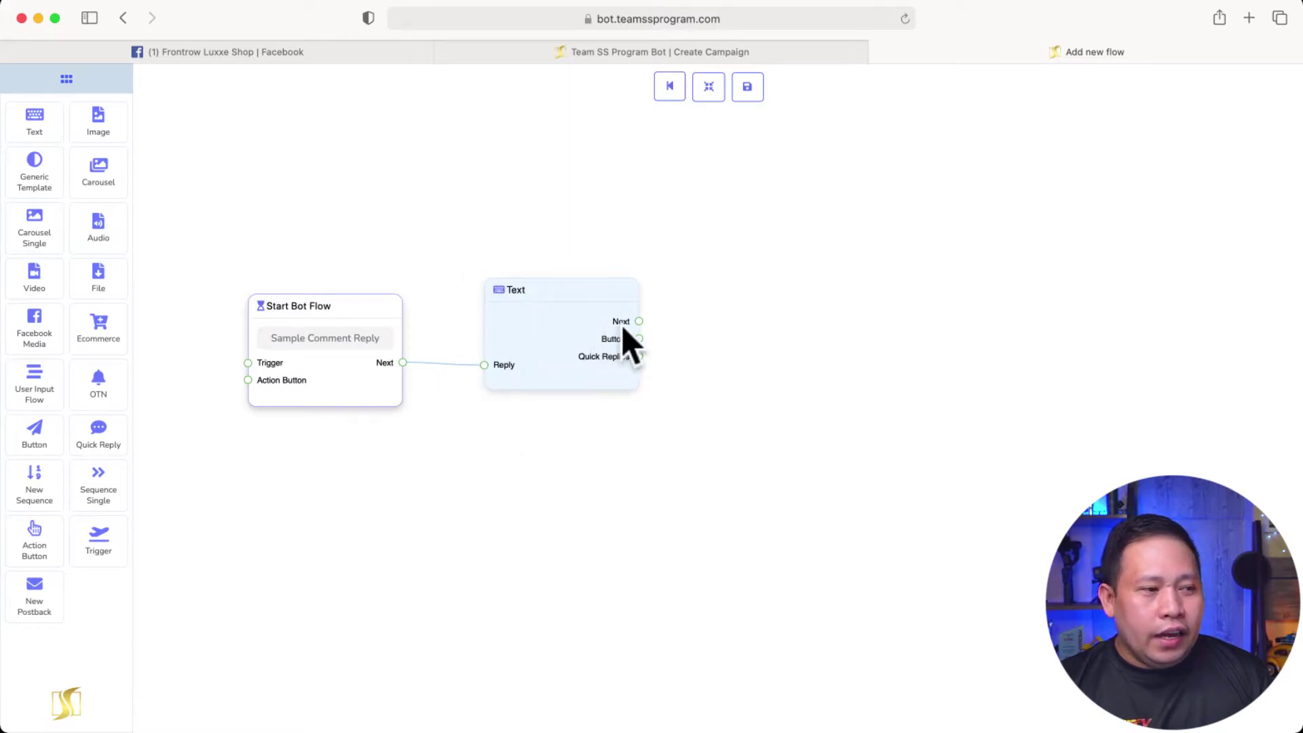
Open the Text block's message configuration and review the newest Frontrow Luxxe Shop post on Facebook for reference
double_click(540, 330)
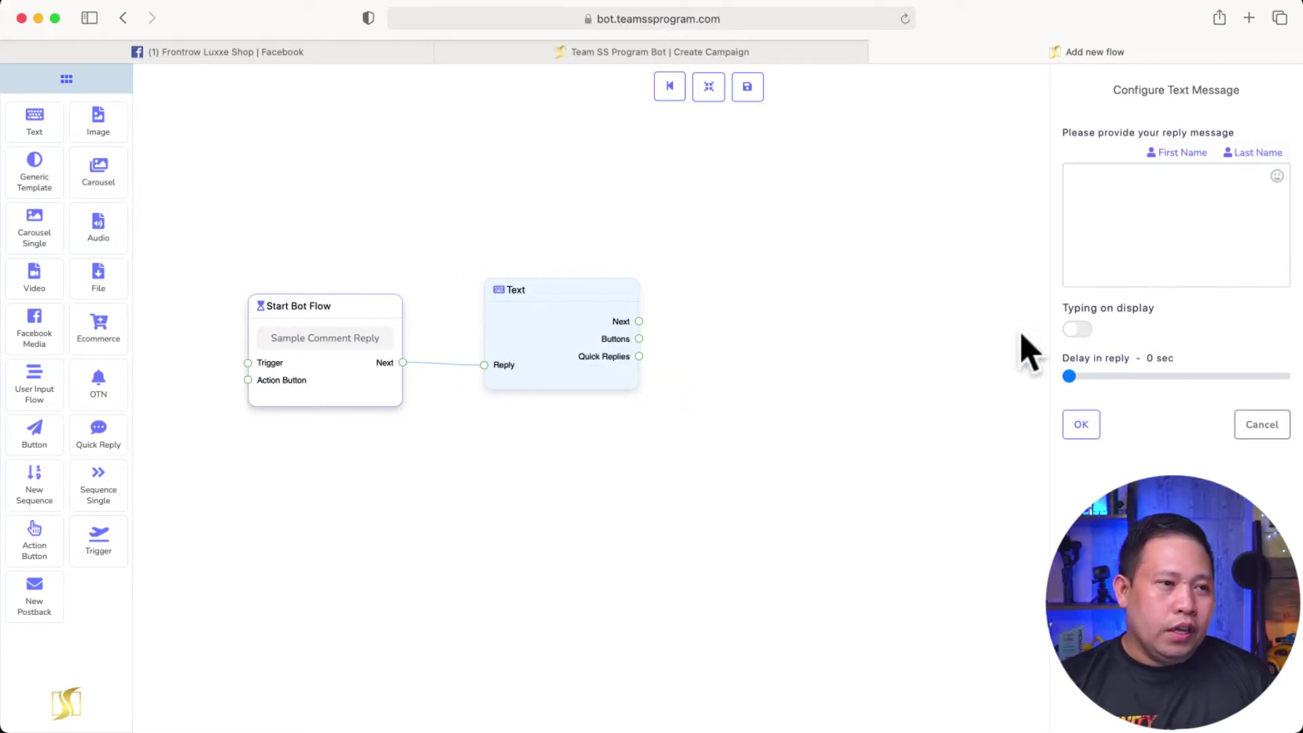
left_click(272, 52)
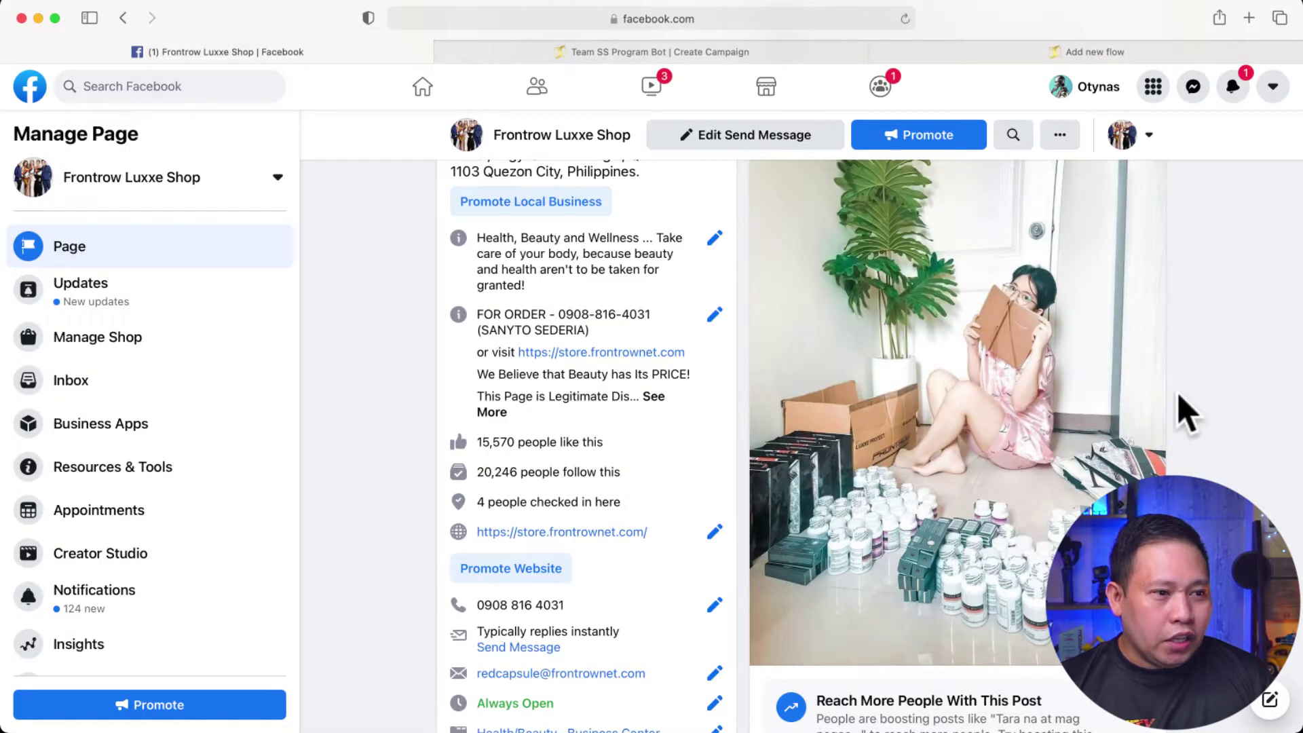
scroll(954, 378, "up", 3)
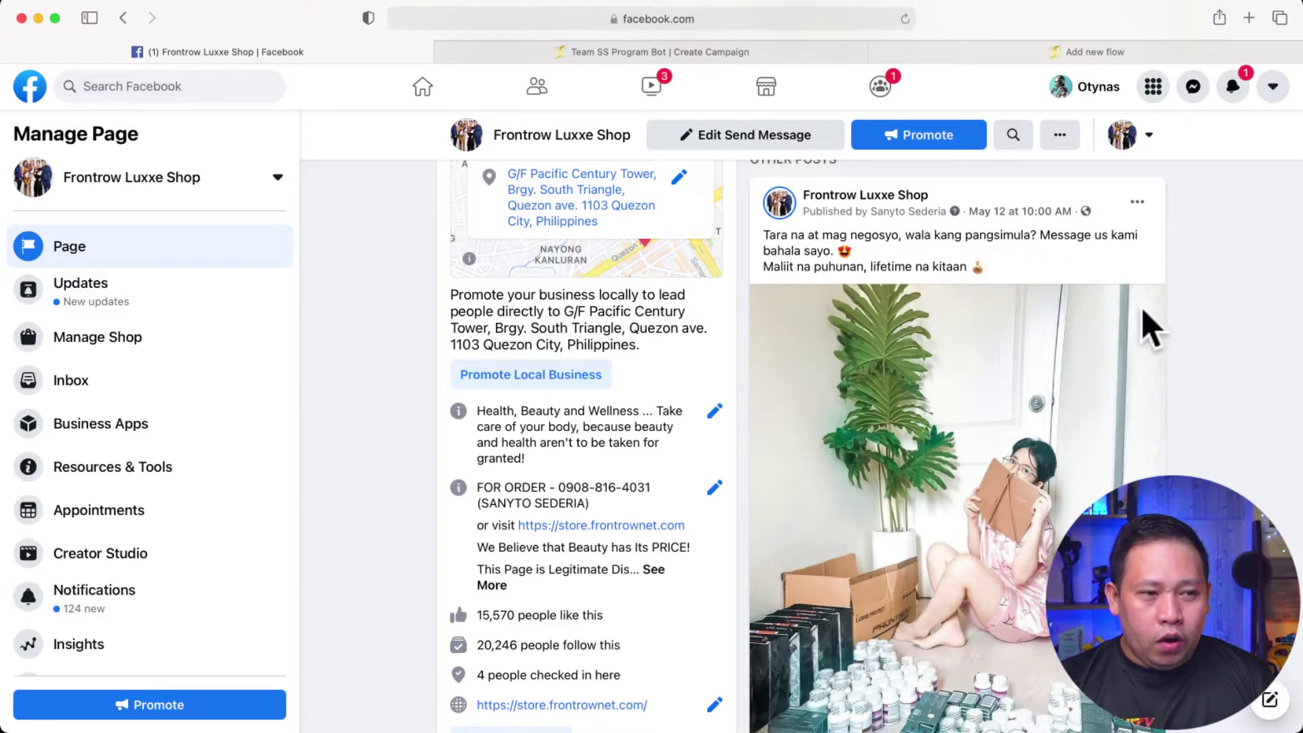
left_click(981, 53)
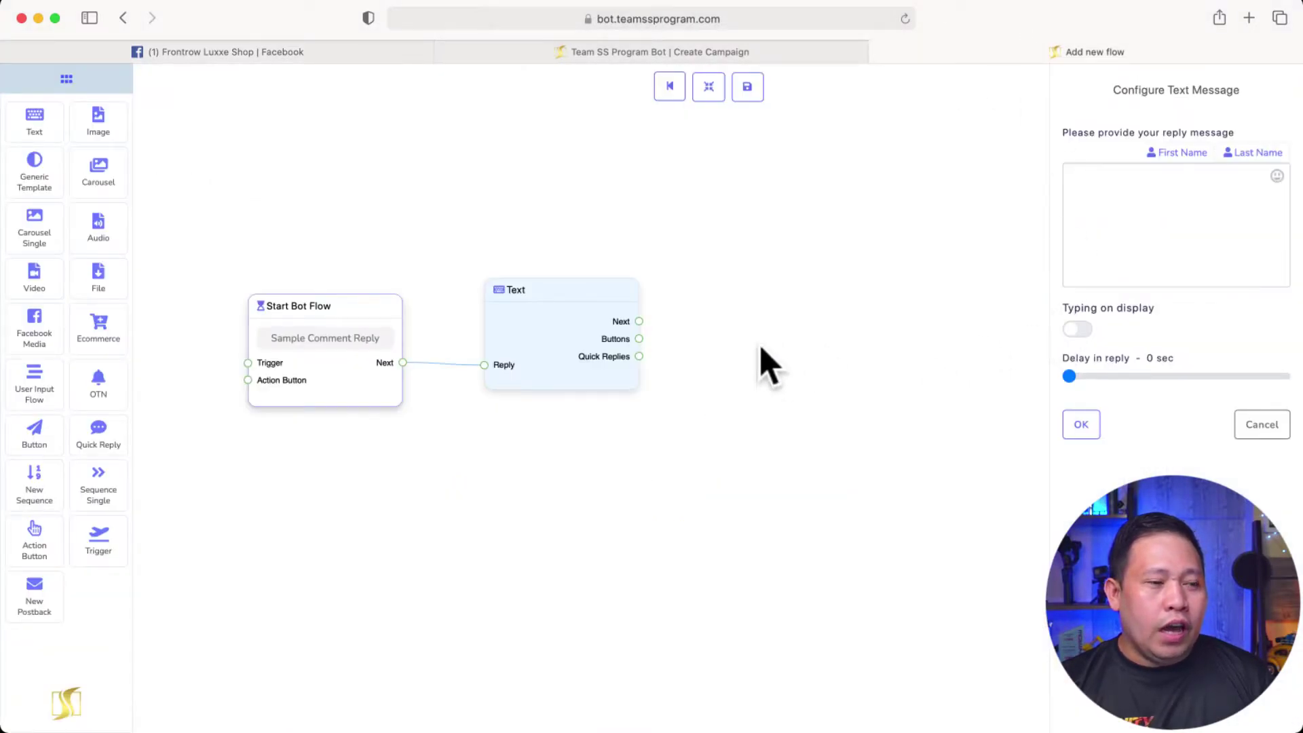
Begin the Text block's reply message with "Thank you", the first-name variable and "sa interested na"
left_click(1167, 200)
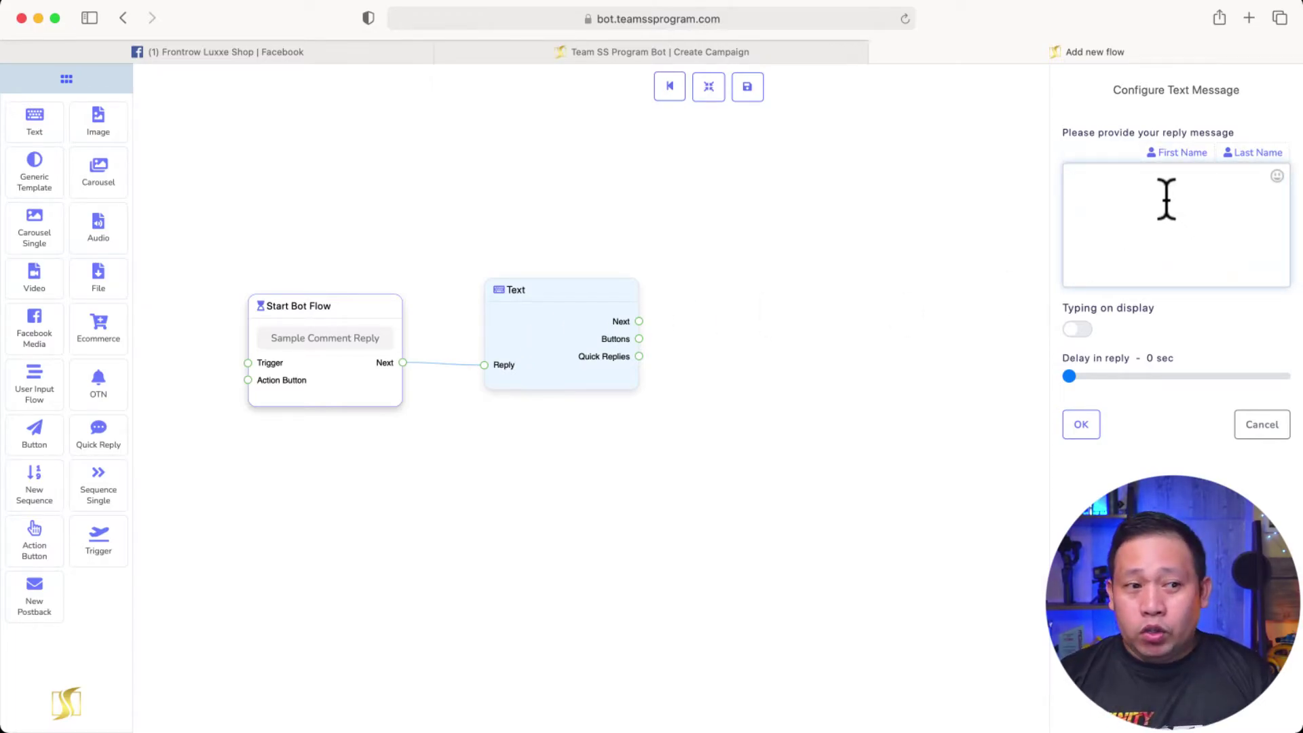
type("Thank")
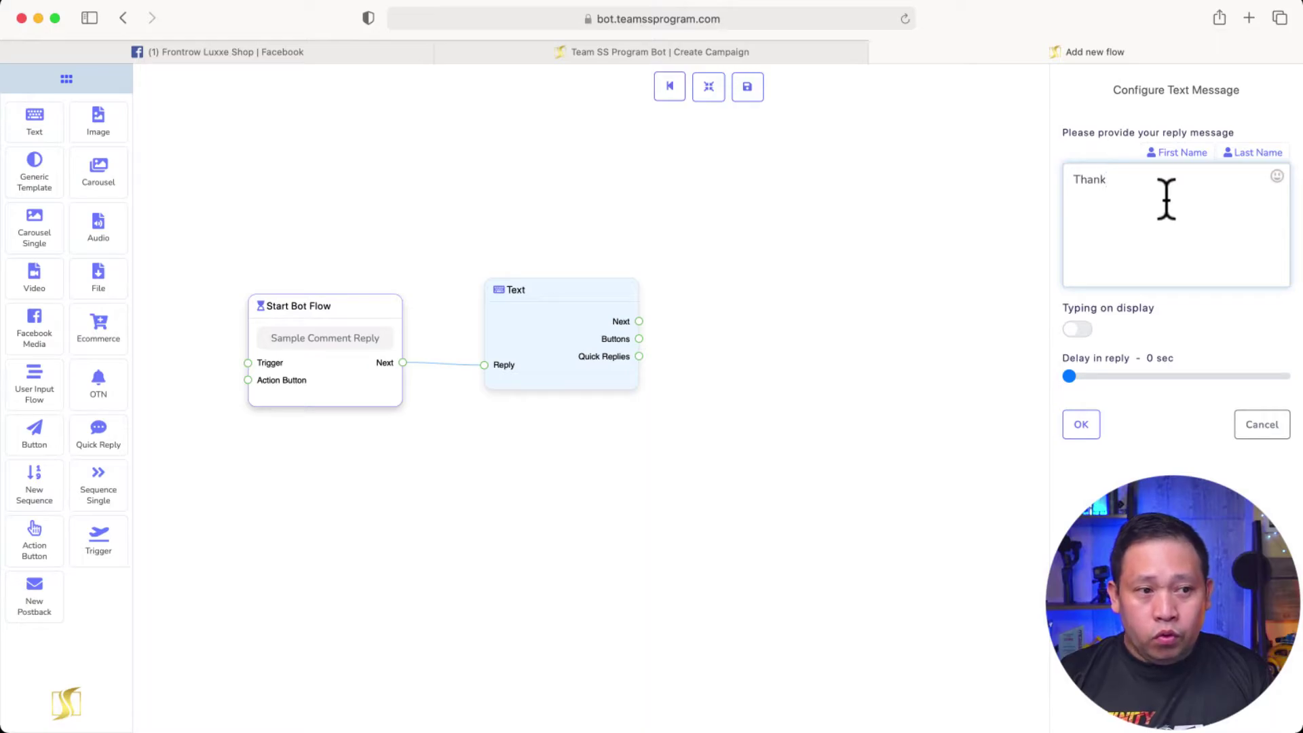
type(" you")
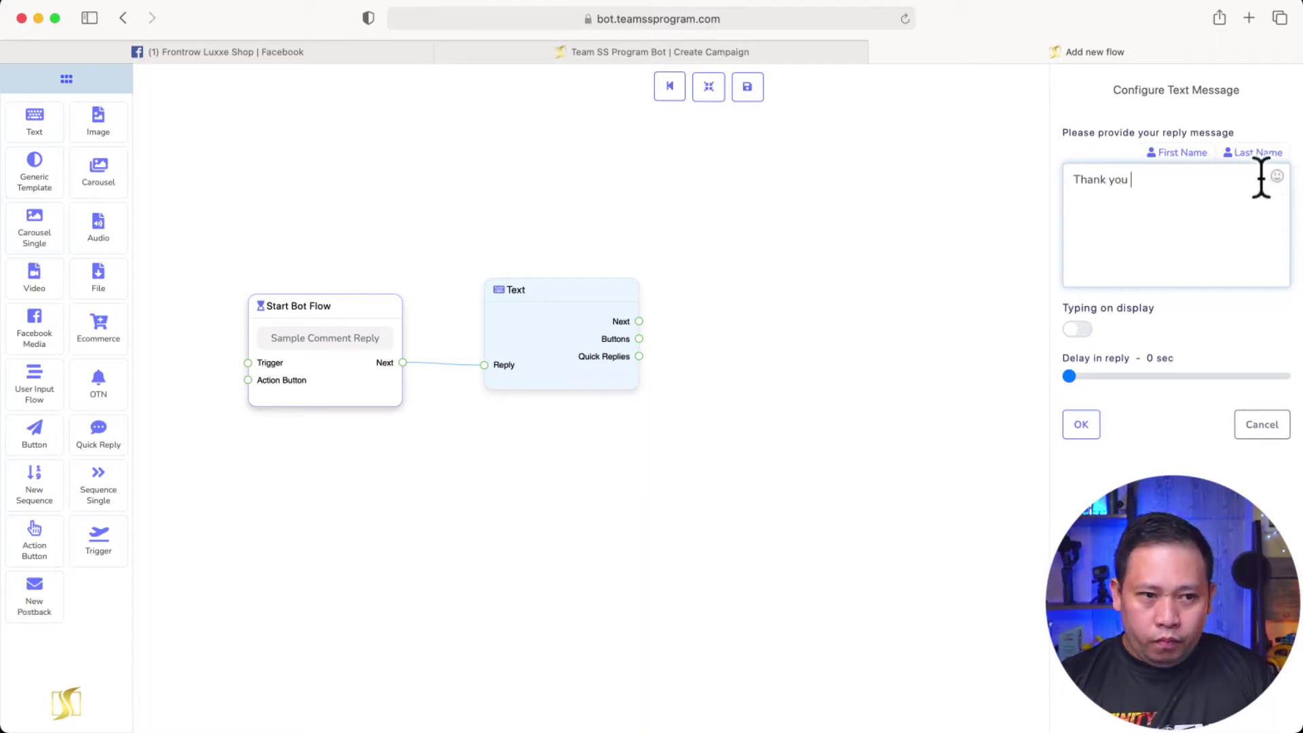
left_click(1178, 153)
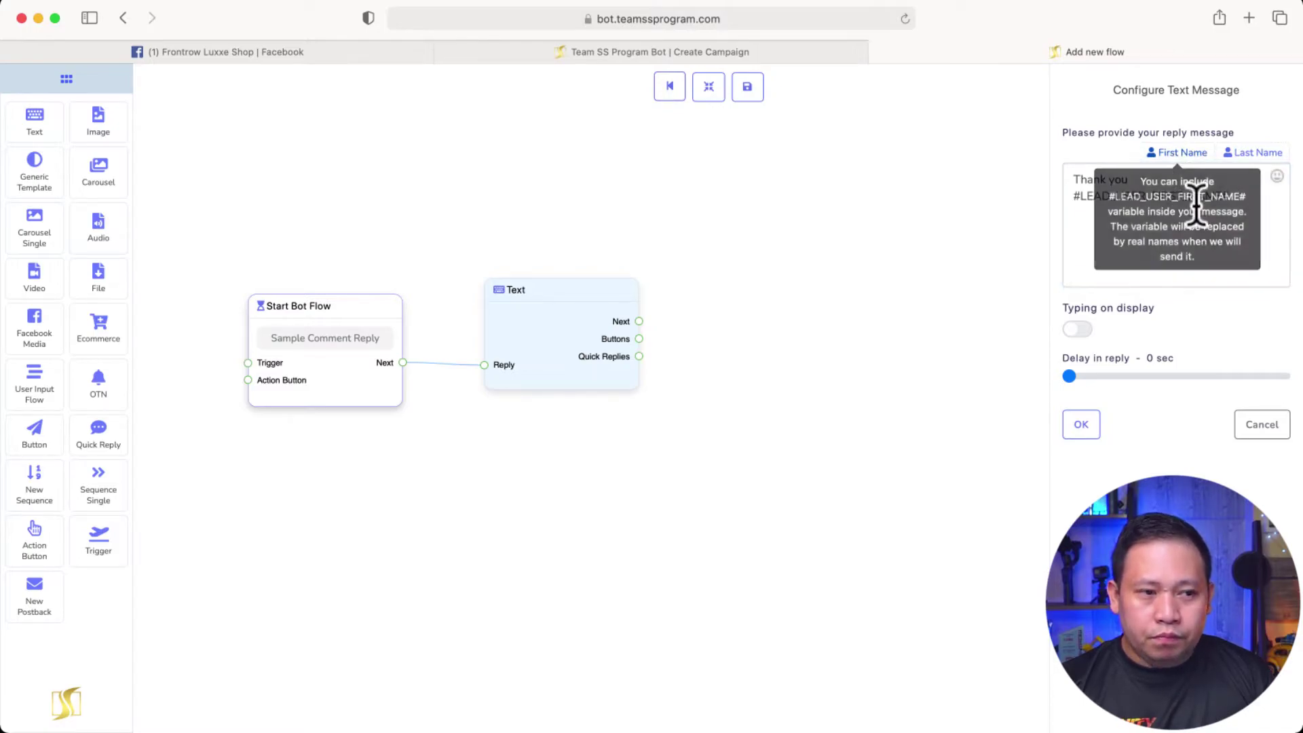
left_click(1263, 202)
type("sa interested")
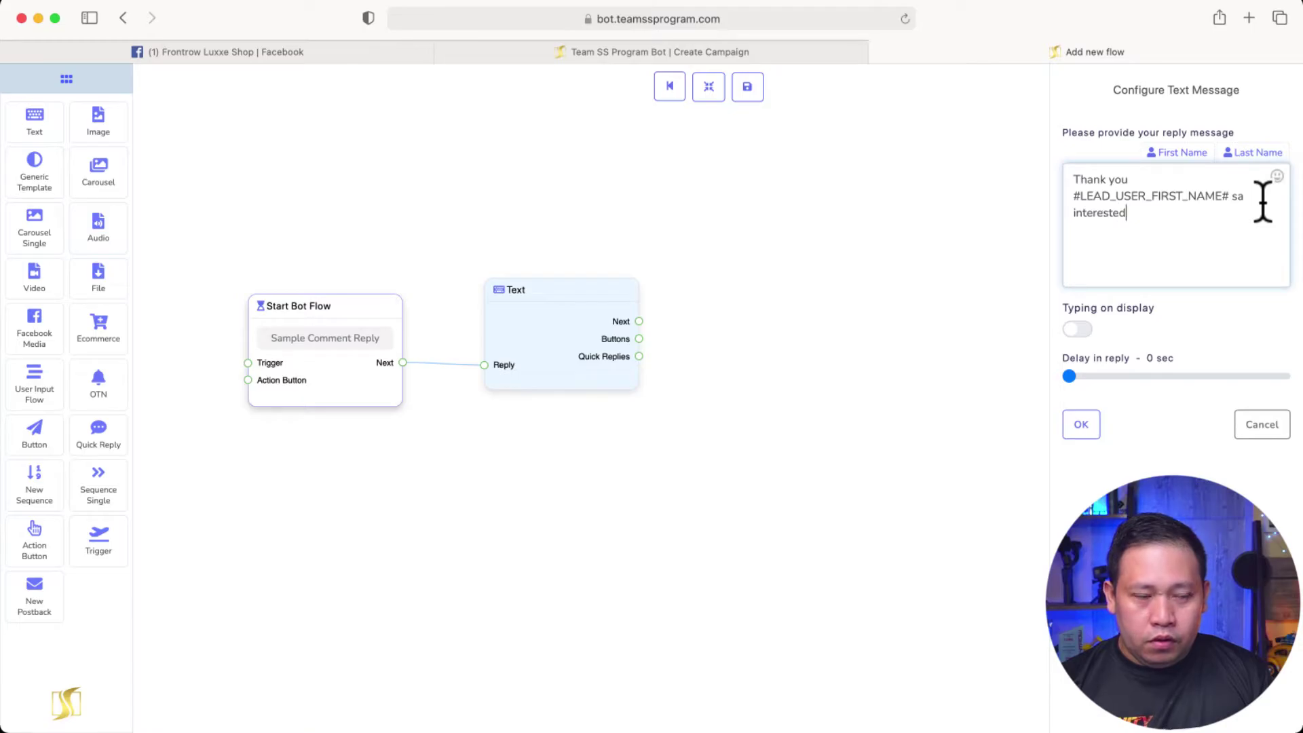
type("na ma")
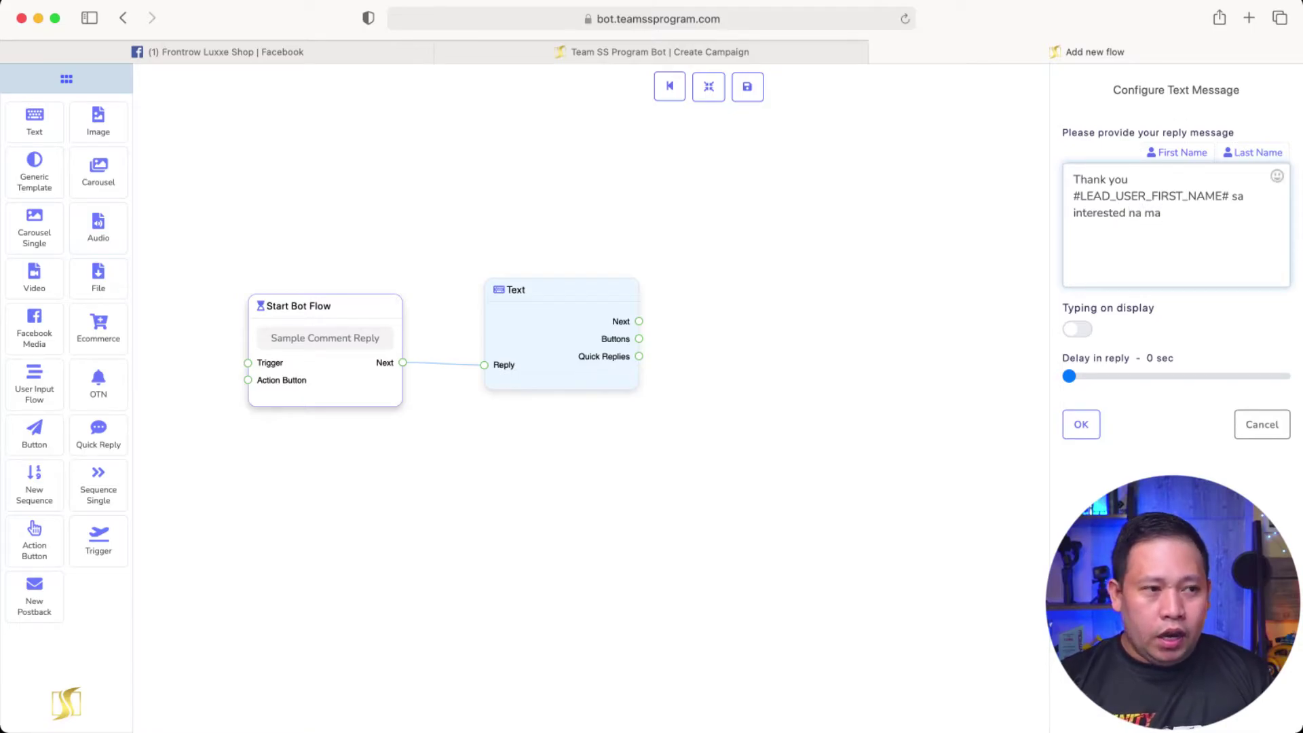
Check the wording of the Frontrow Luxxe Shop post on Facebook, and continue the reply message with "mag start ng negosyo"
left_click(252, 53)
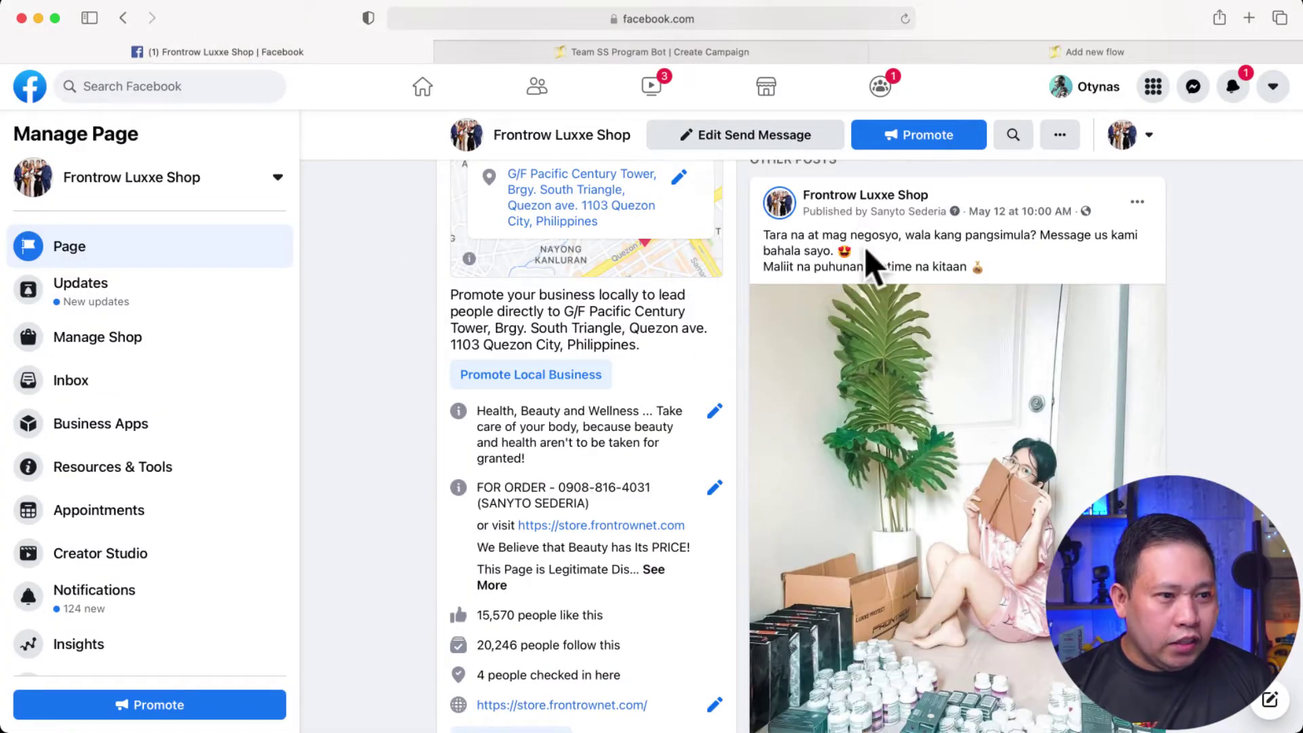
left_click(1083, 54)
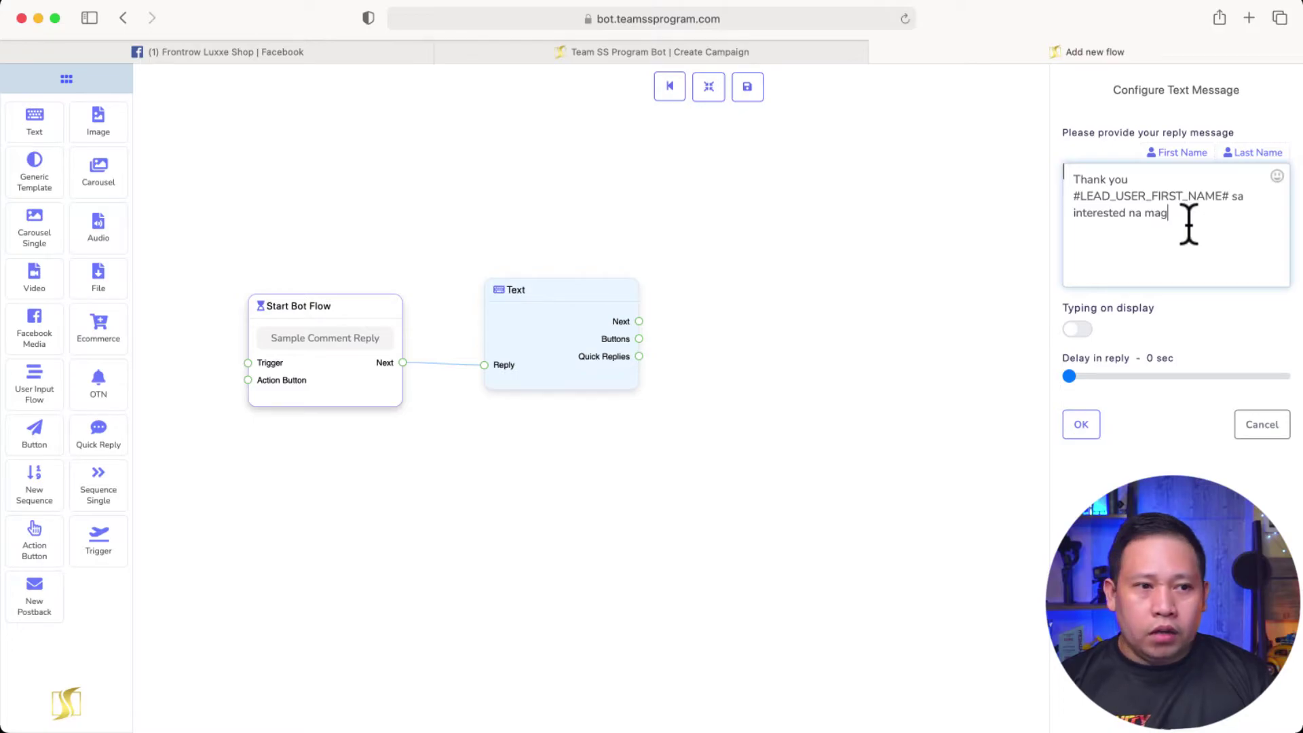
type("rt n")
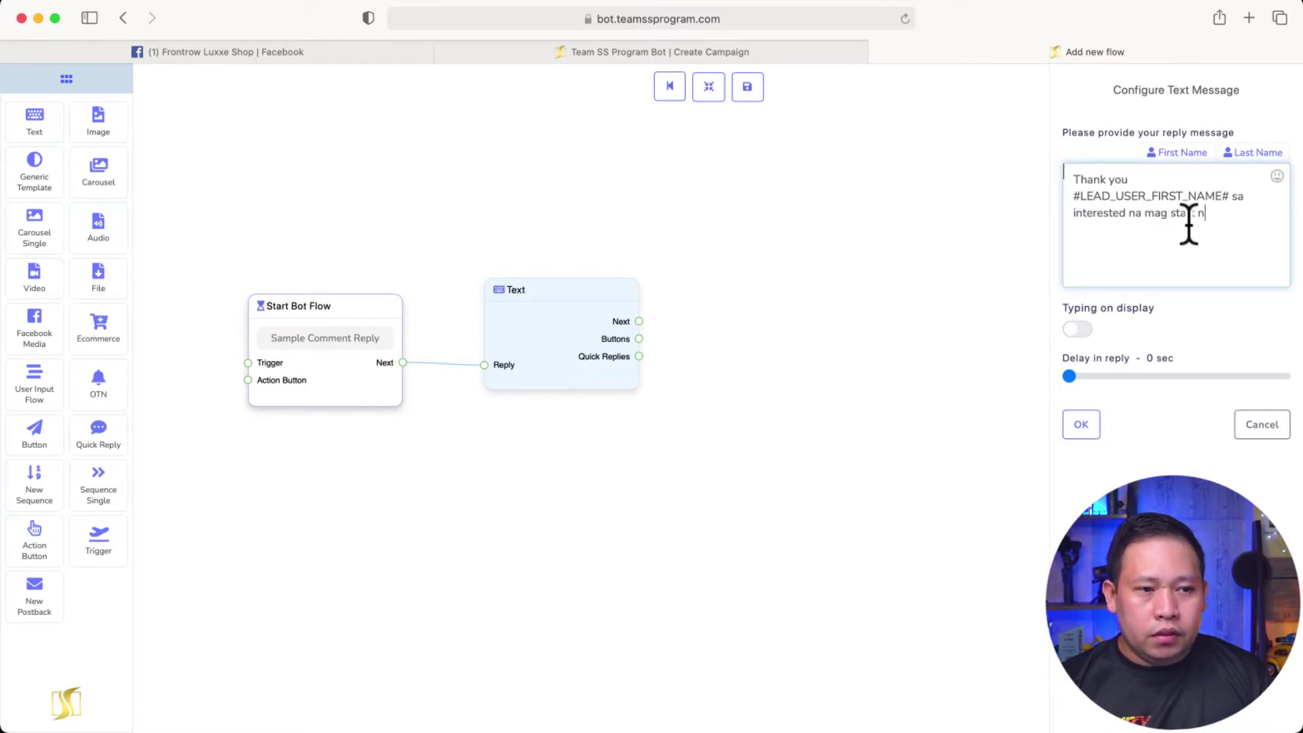
type("g busine")
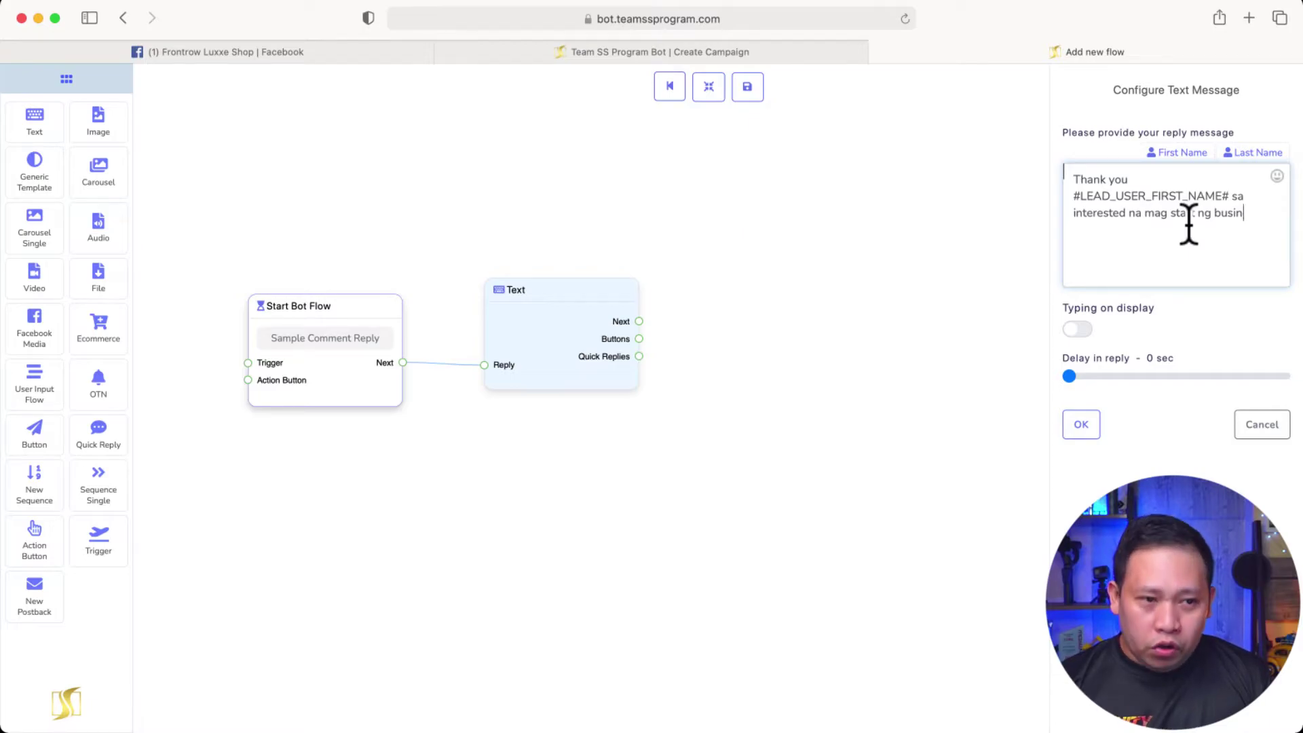
key("BackSpace")
key("BackSpace")
key("BackSpace")
key("BackSpace")
key("BackSpace")
type("ne")
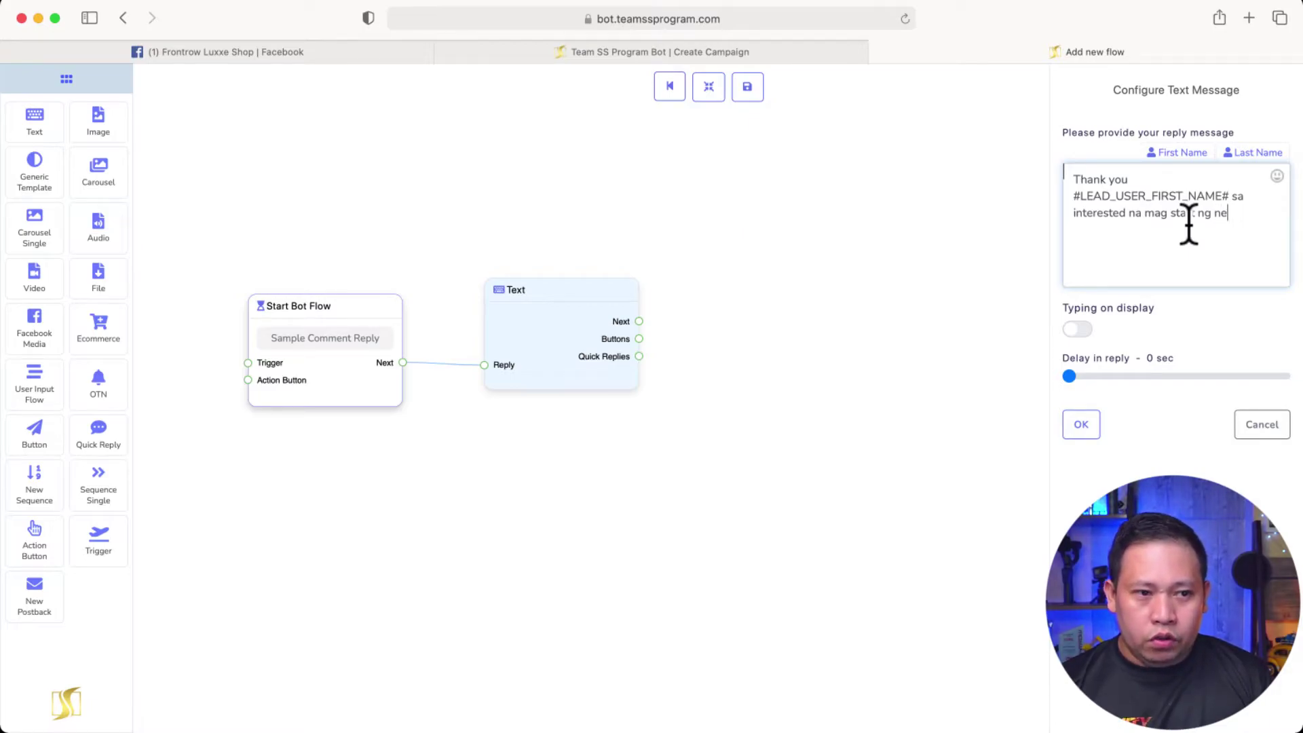
type("gosyo")
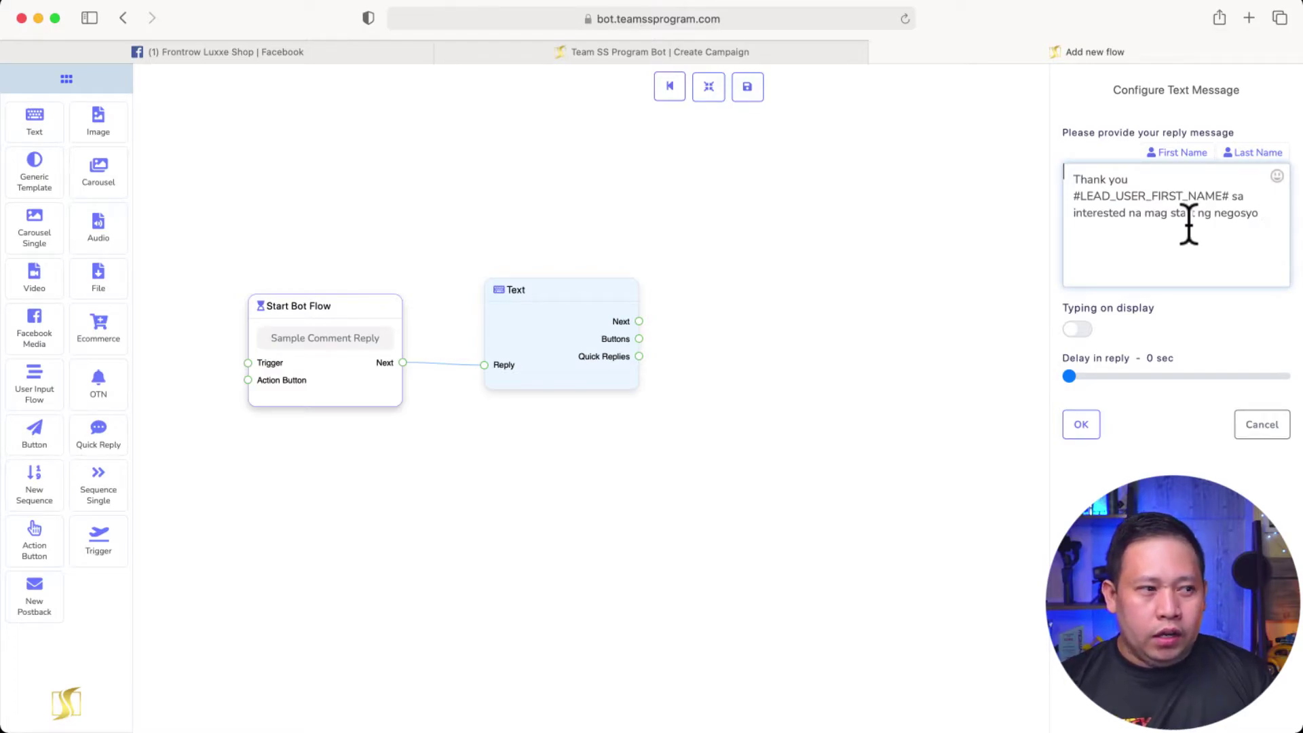
type(" are you rea")
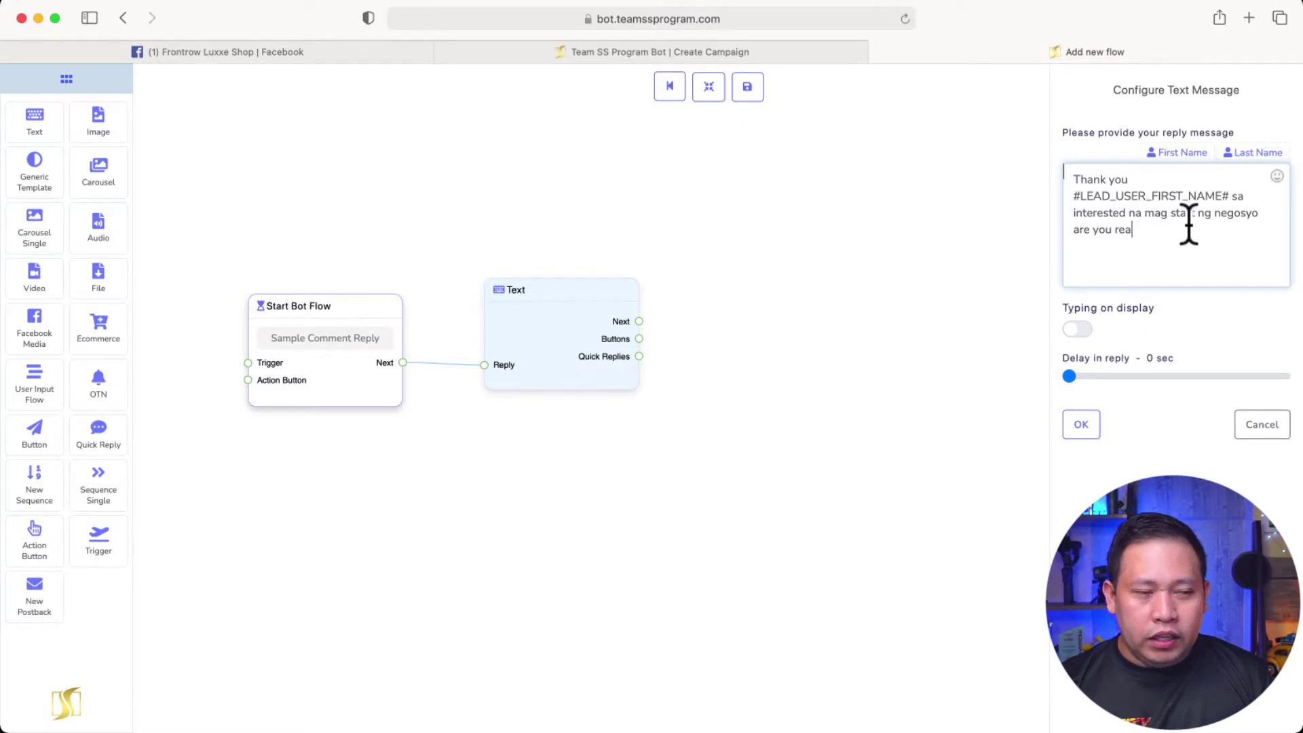
key("BackSpace")
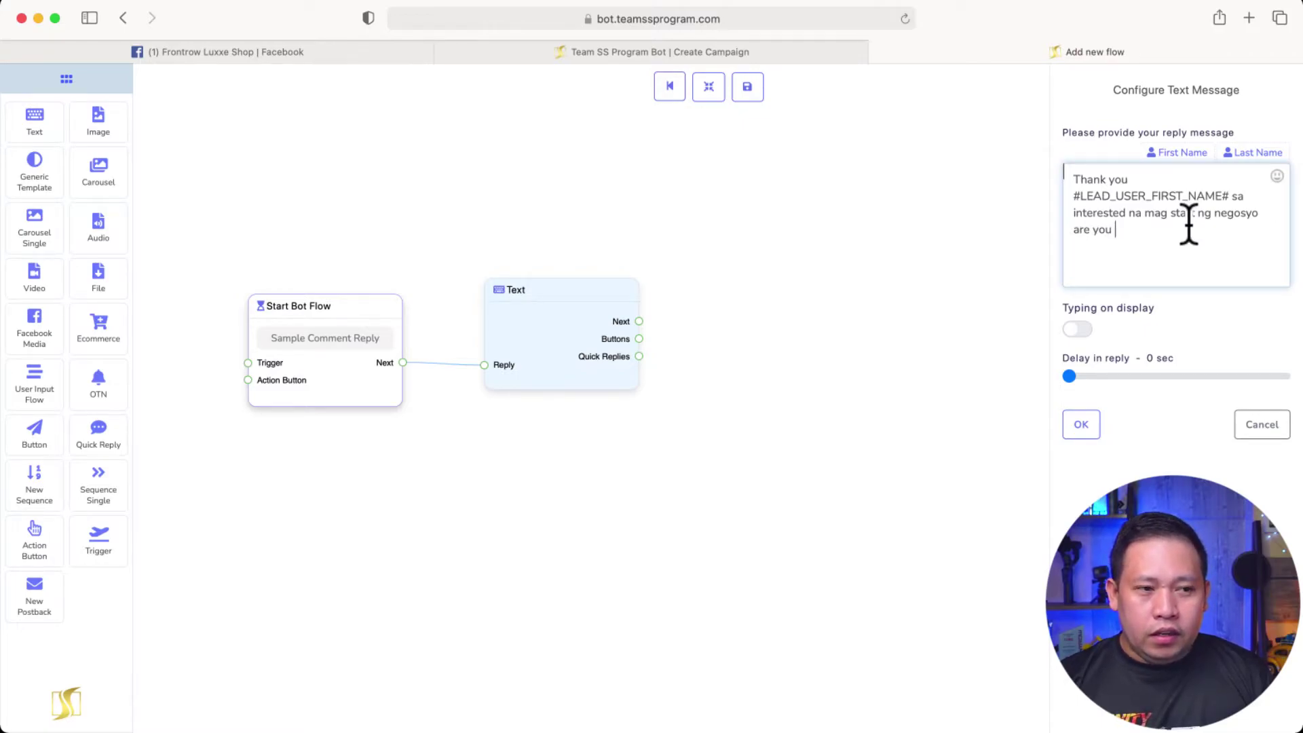
key("BackSpace")
key("BackSpace")
key("BackSpace")
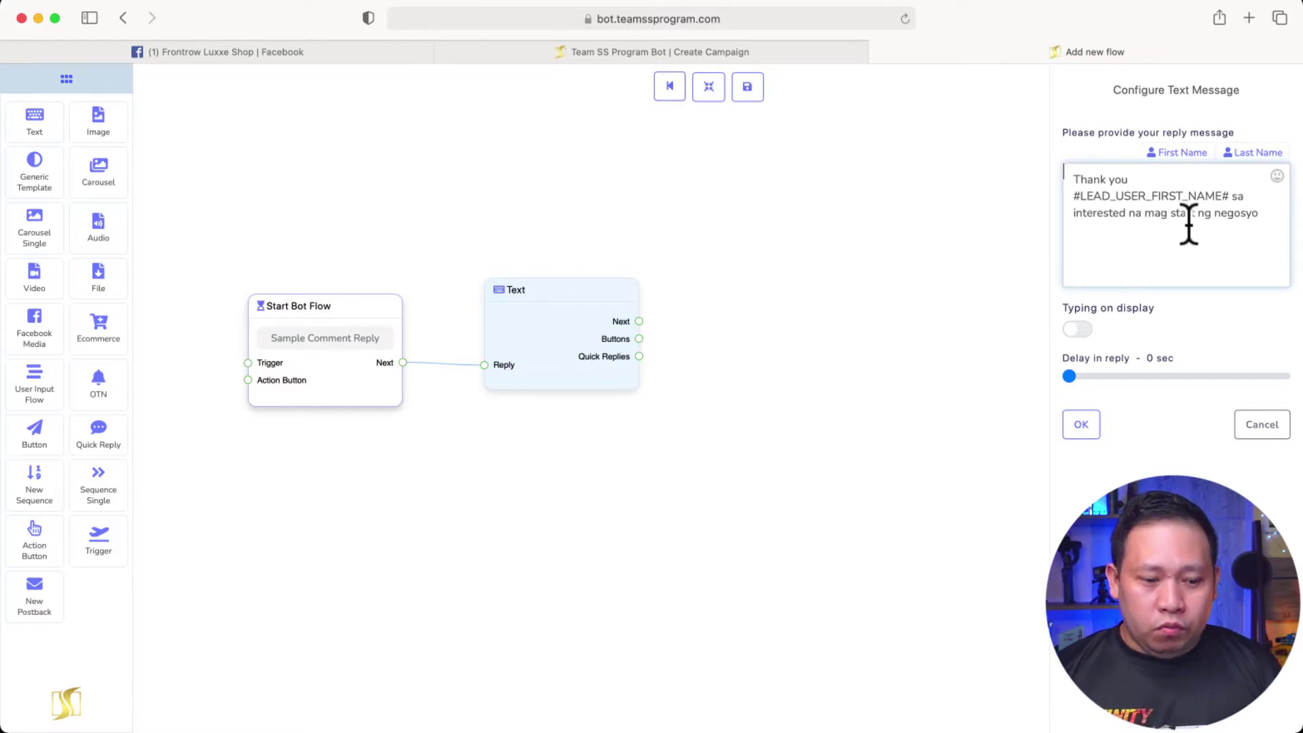
Complete the reply message with "ok lang ba na mag send ako sayo ng mga message para matulongan paano mag start ng negosyo."
type("ok lang ba na mag send ako sayo ng mg")
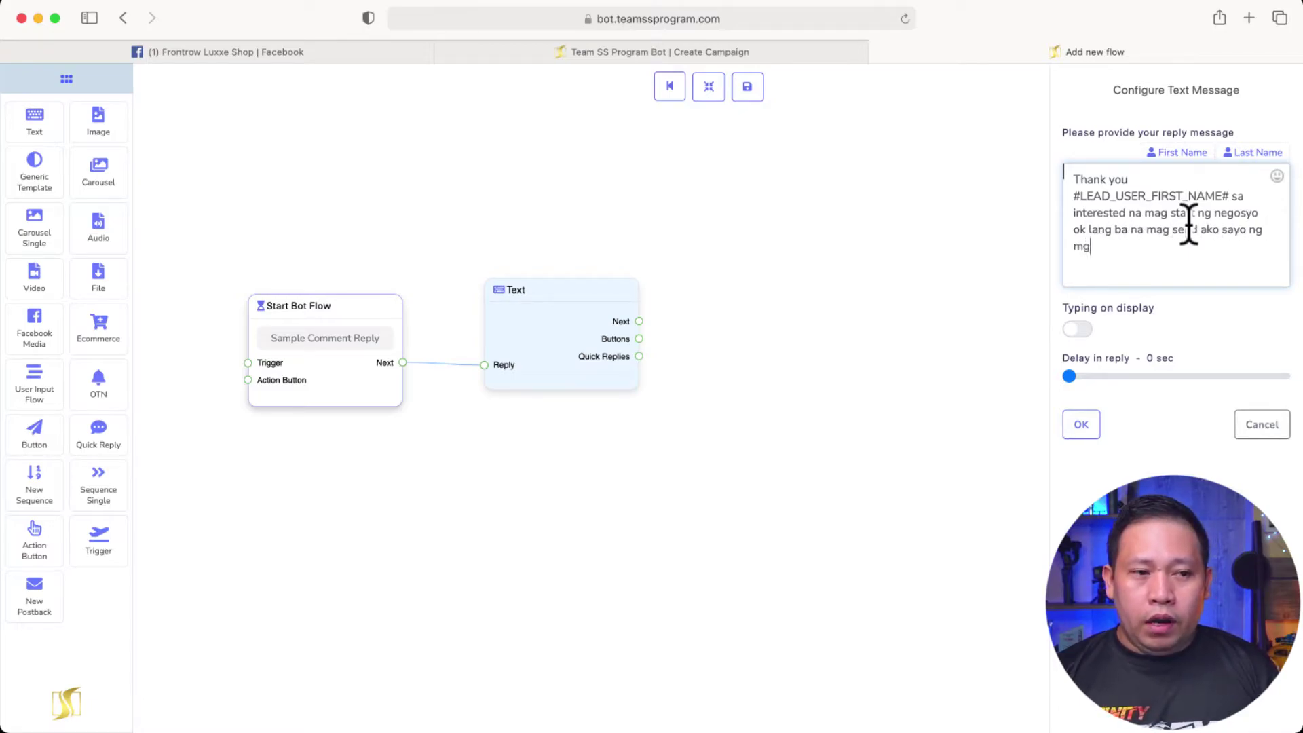
type("a message")
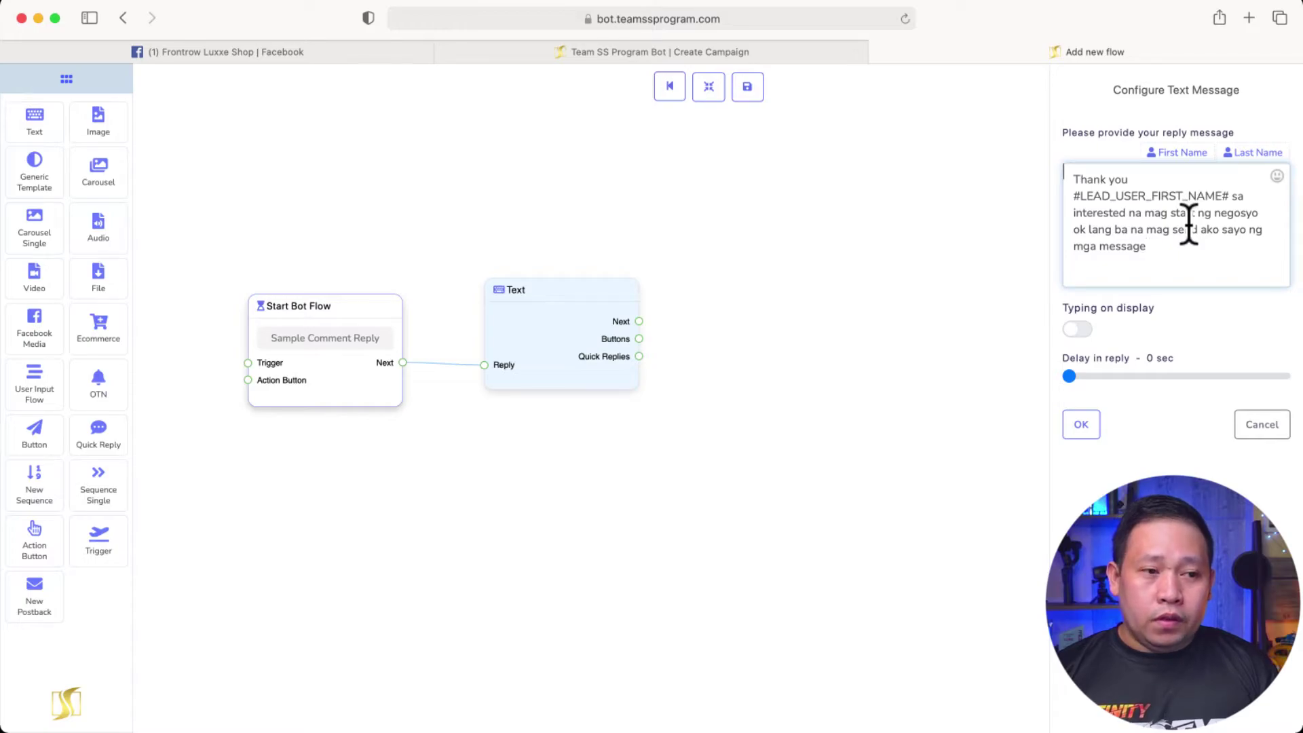
type(" if para matulon")
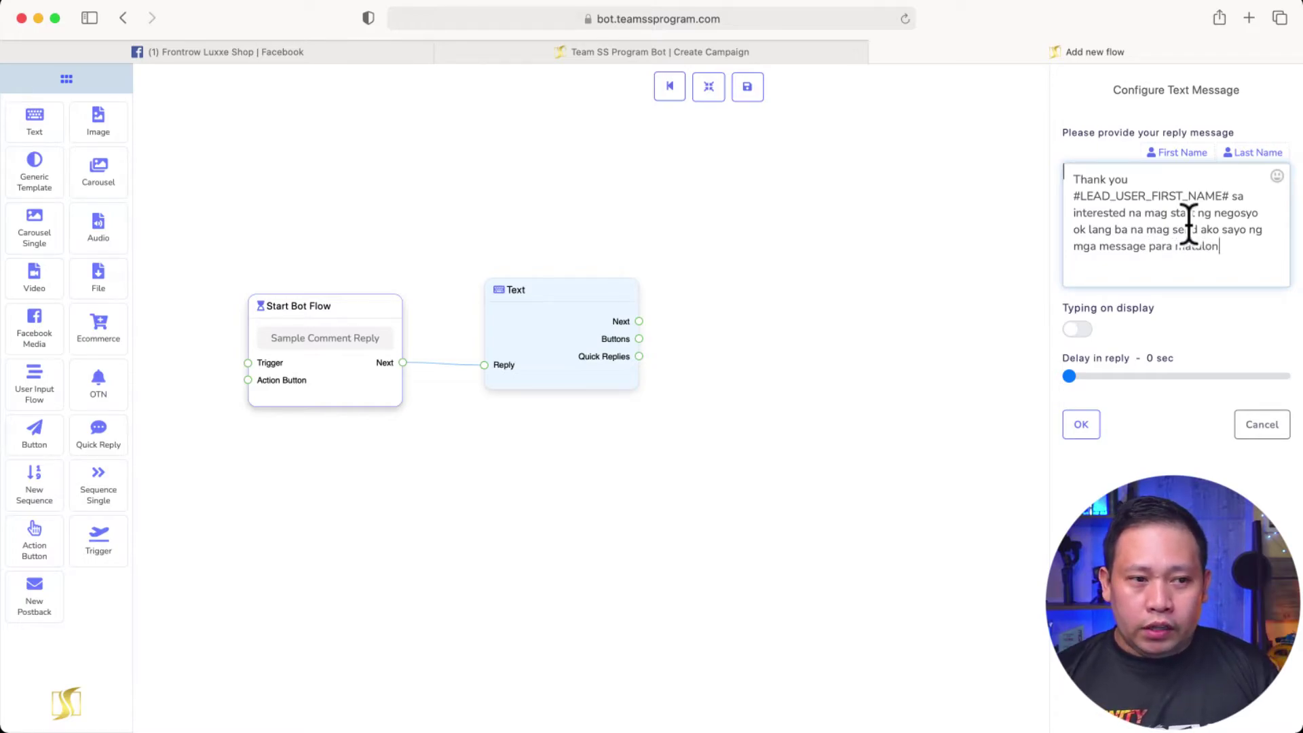
type("gan paano mag star")
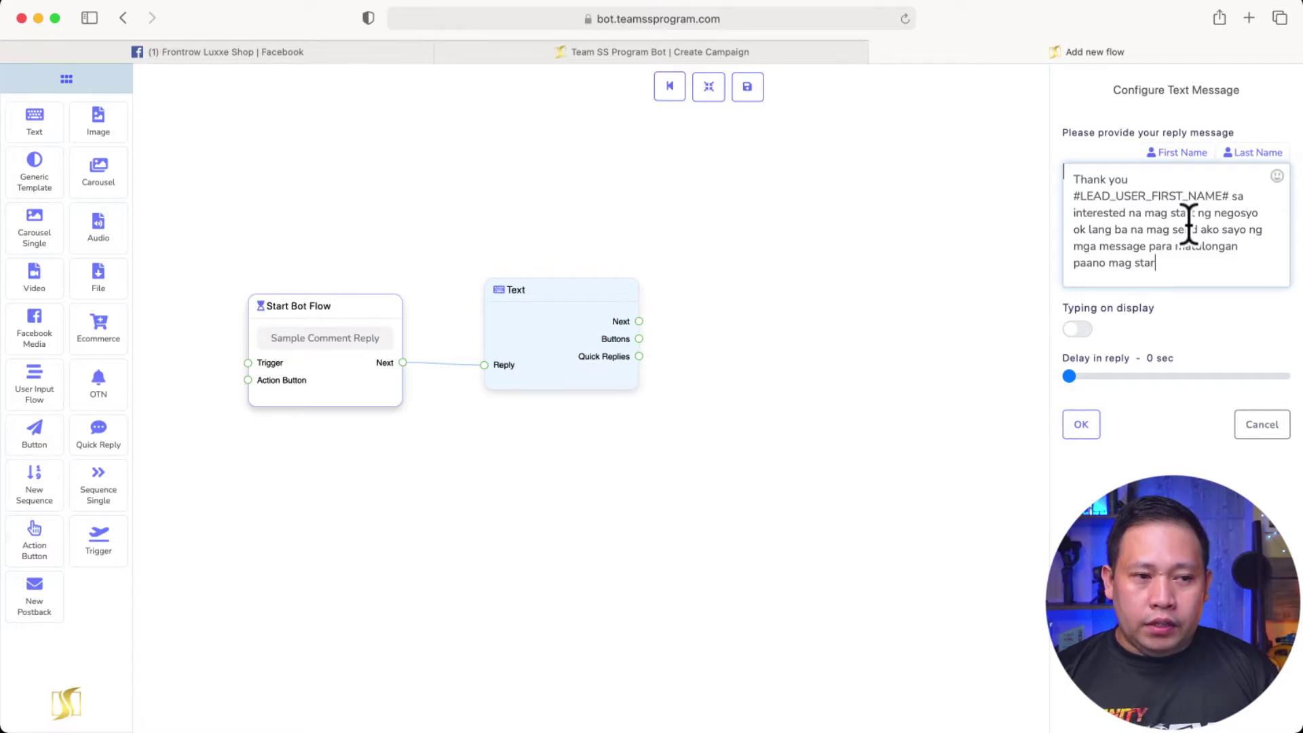
type("t ng negyos.")
key("BackSpace")
key("BackSpace")
key("BackSpace")
type("osy")
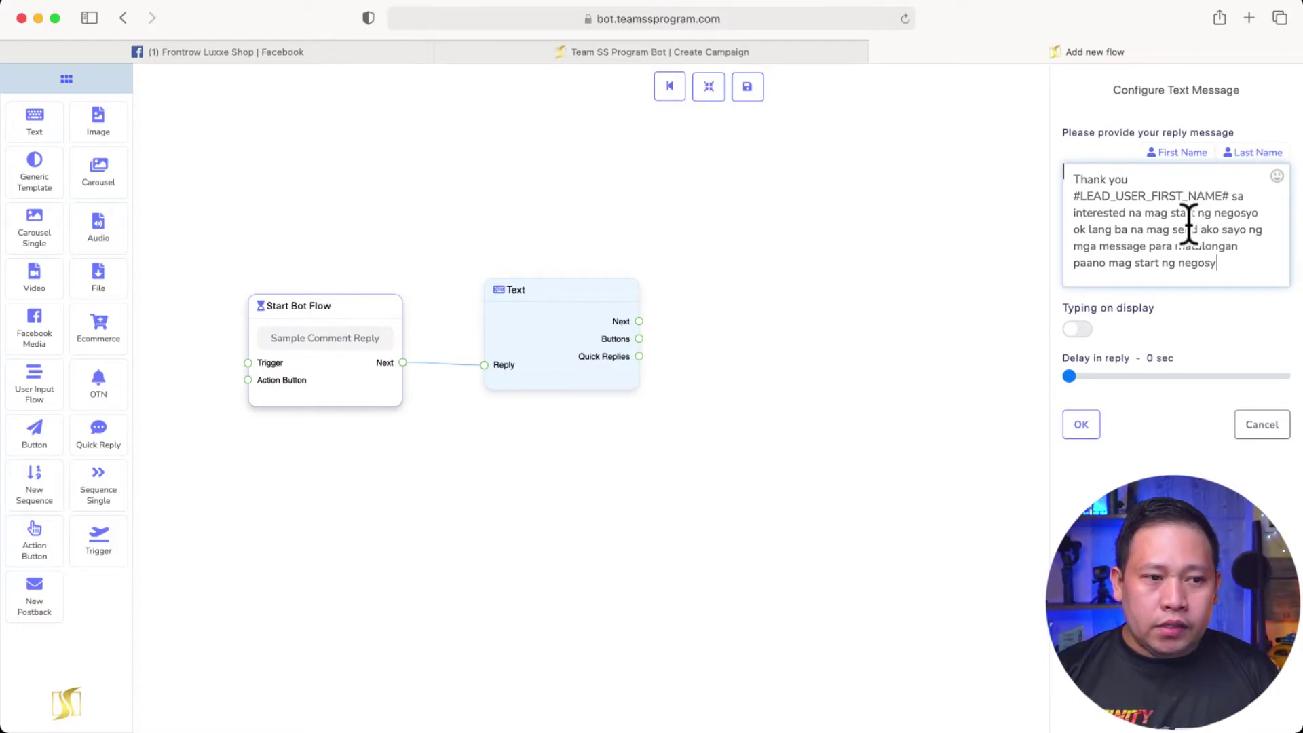
type("o.")
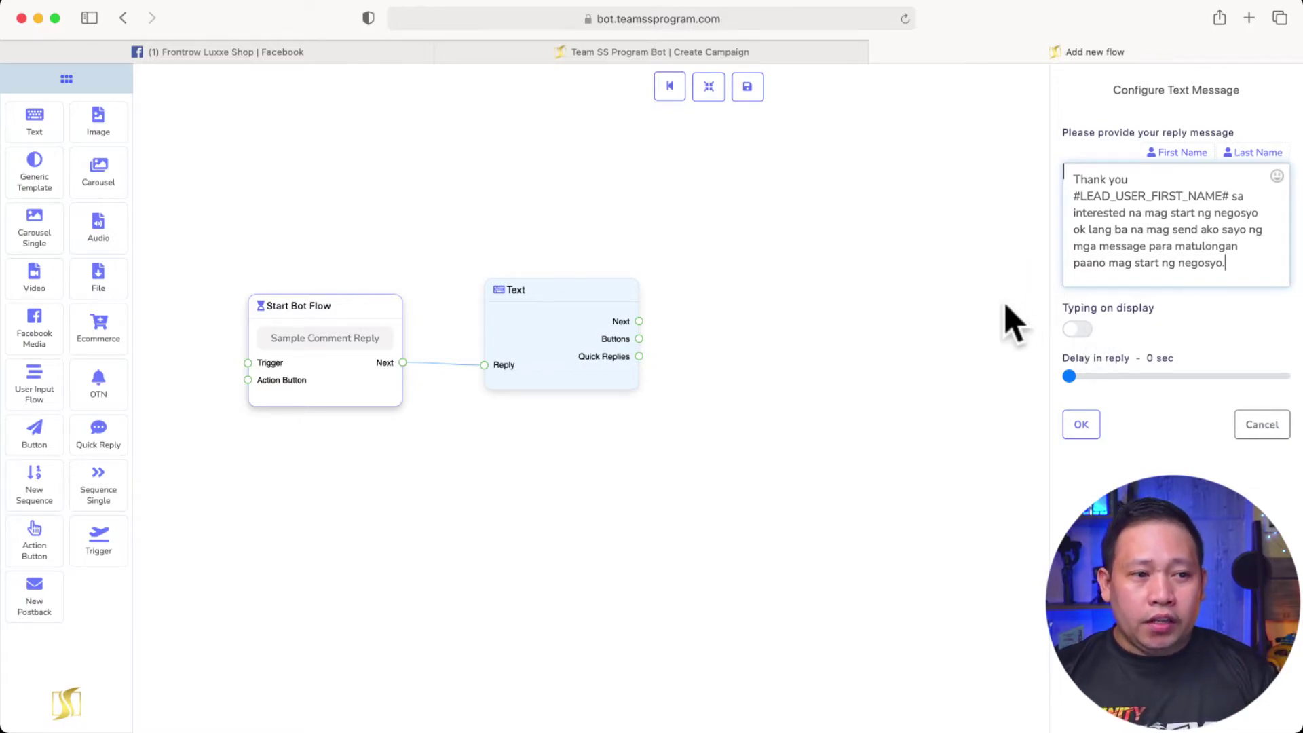
Enable typing display for the Text message, set its reply delay to 2 sec, and save the block's configuration
left_click(1079, 330)
left_click(1072, 377)
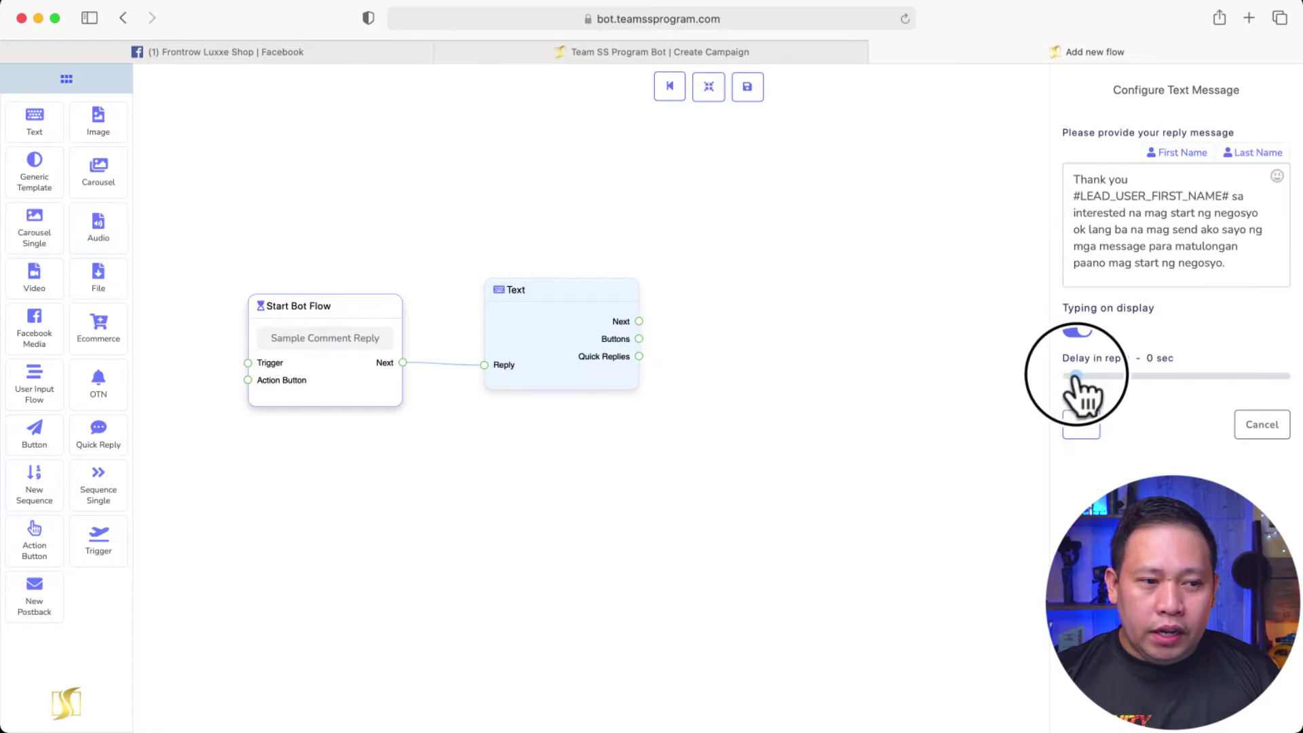
left_click(1076, 377)
left_click(1082, 427)
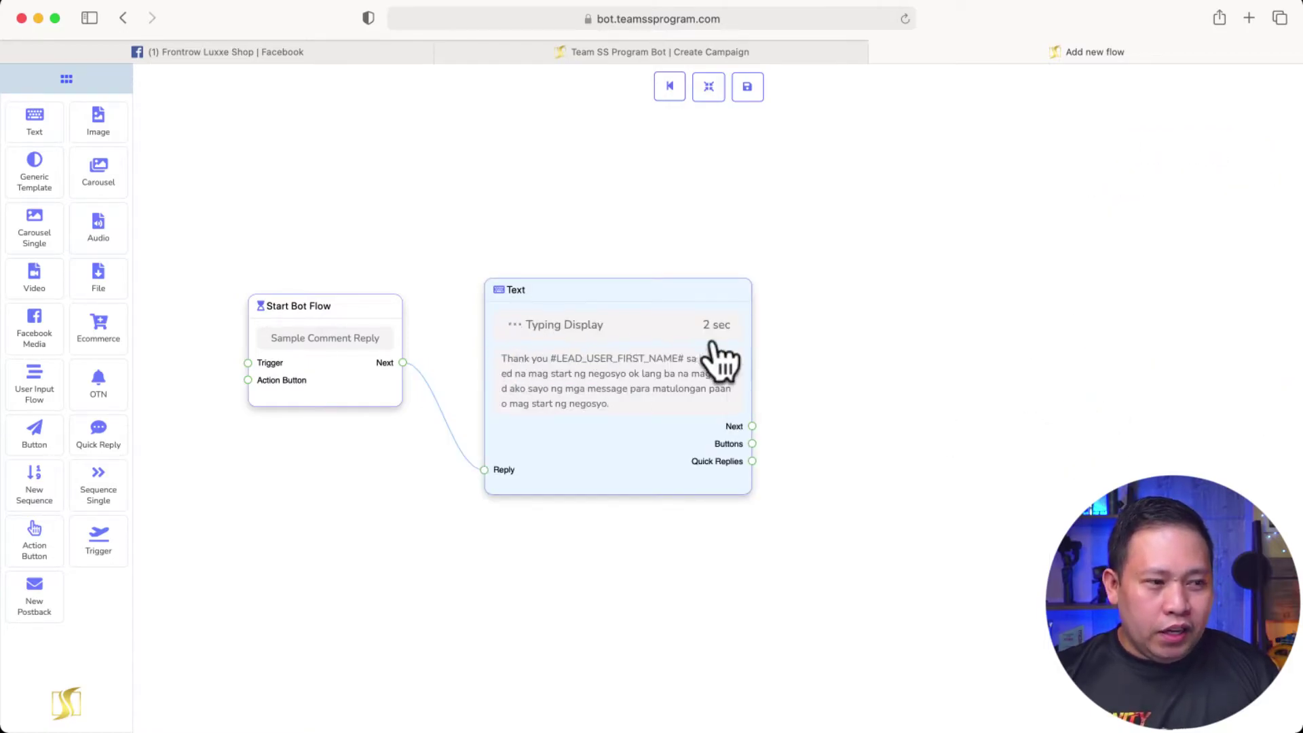
Move the first Text block closer to Start Bot Flow, and add a second Text block fed by the first one's Next output
left_click_drag(652, 373, 630, 348)
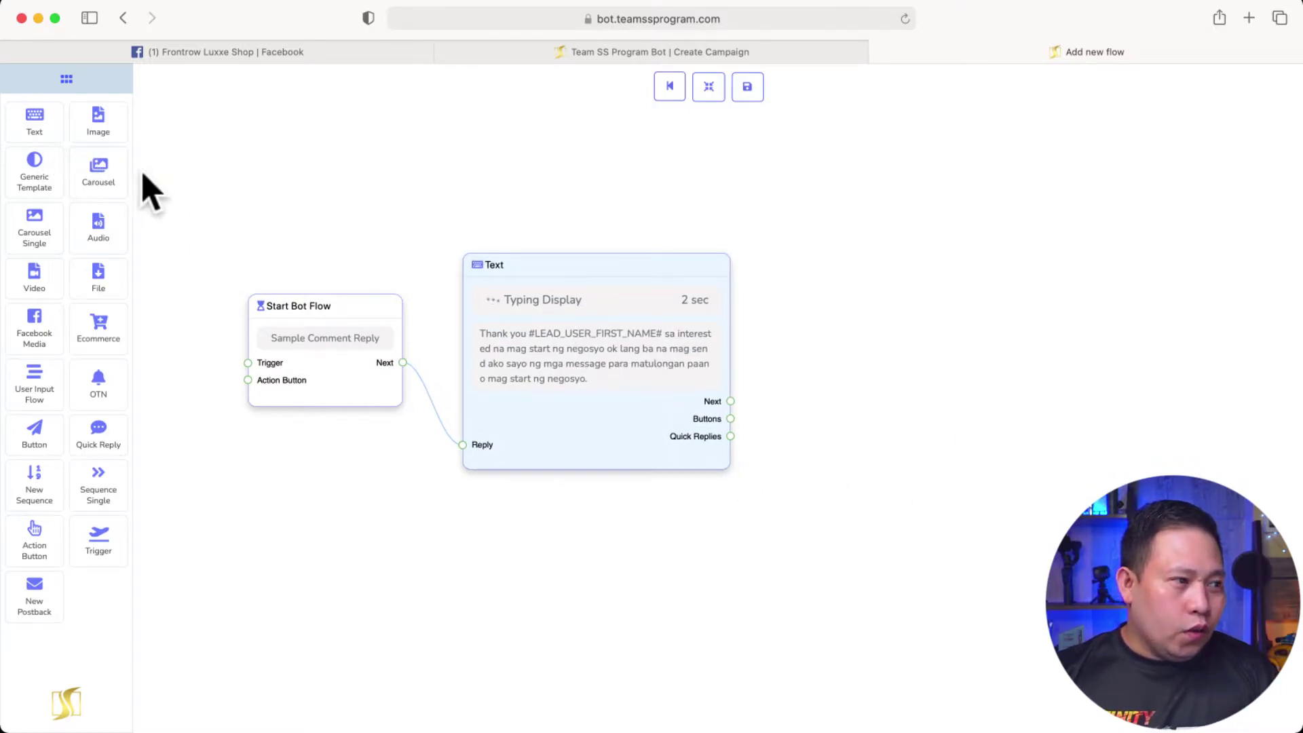
left_click_drag(34, 122, 910, 364)
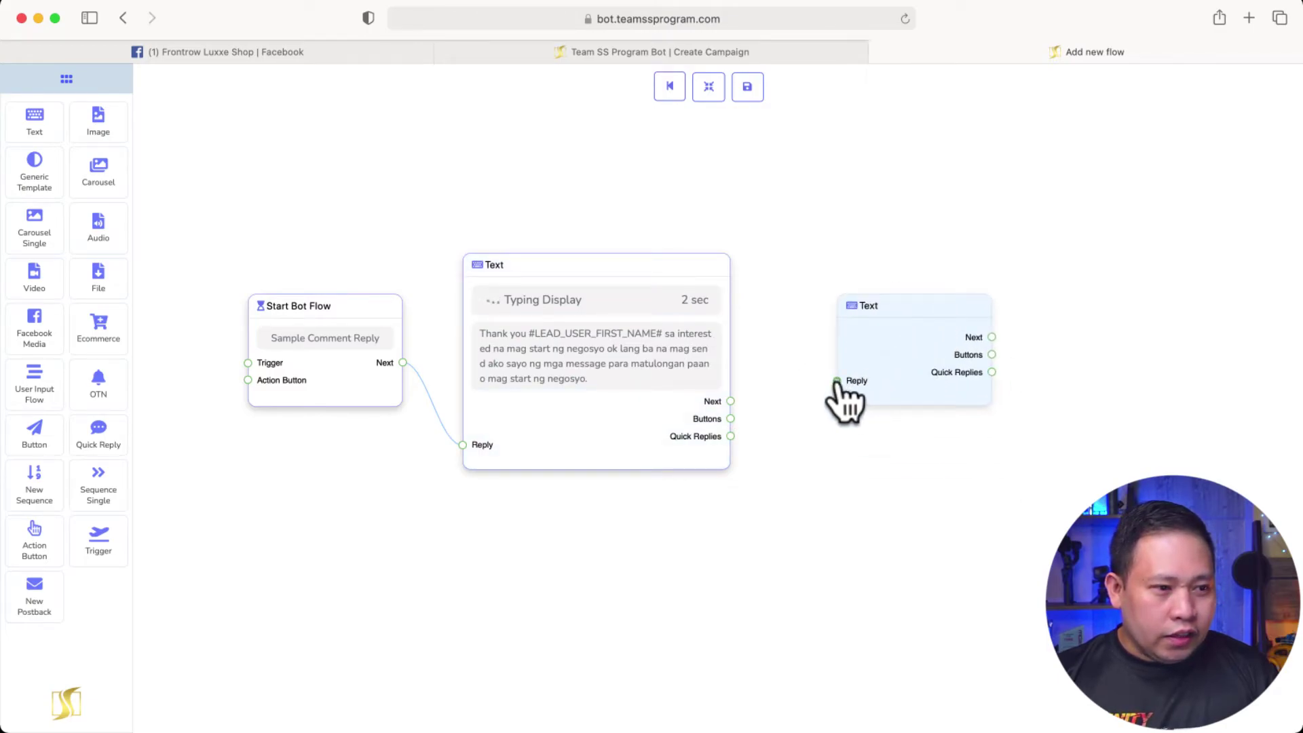
left_click_drag(838, 382, 632, 387)
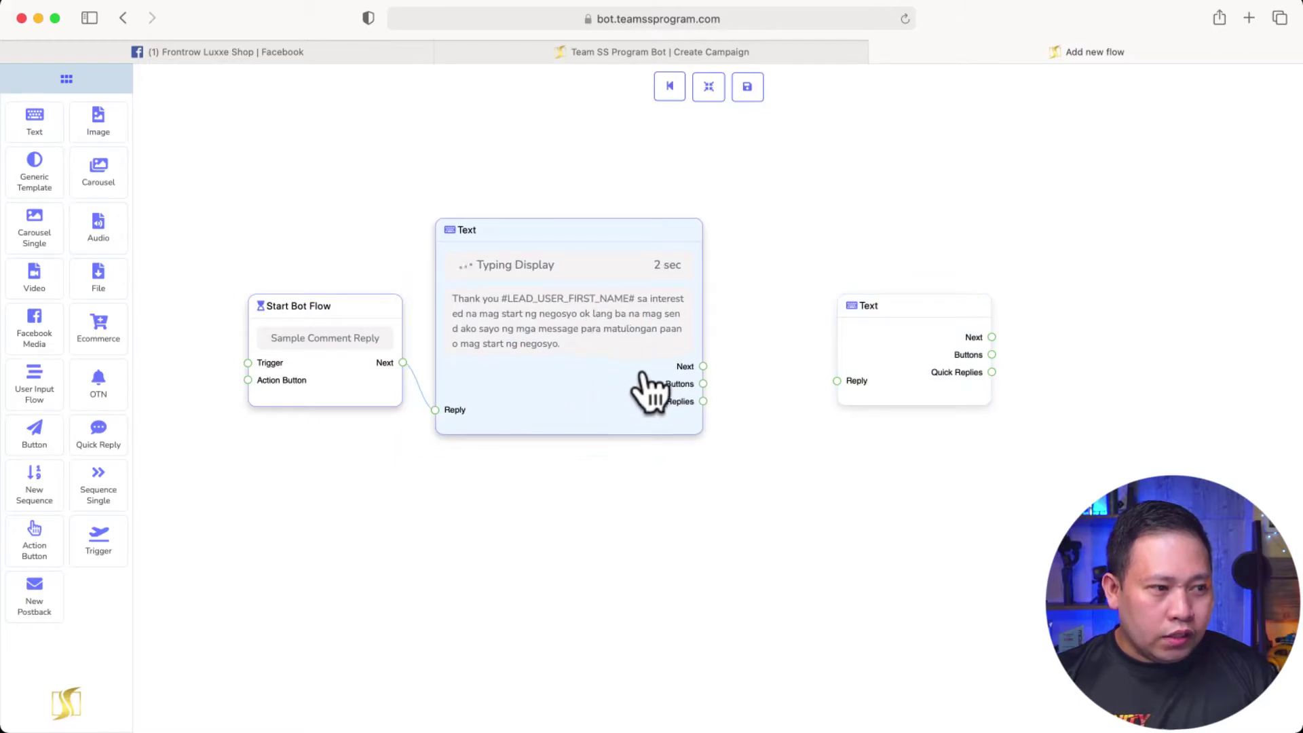
left_click_drag(703, 367, 835, 383)
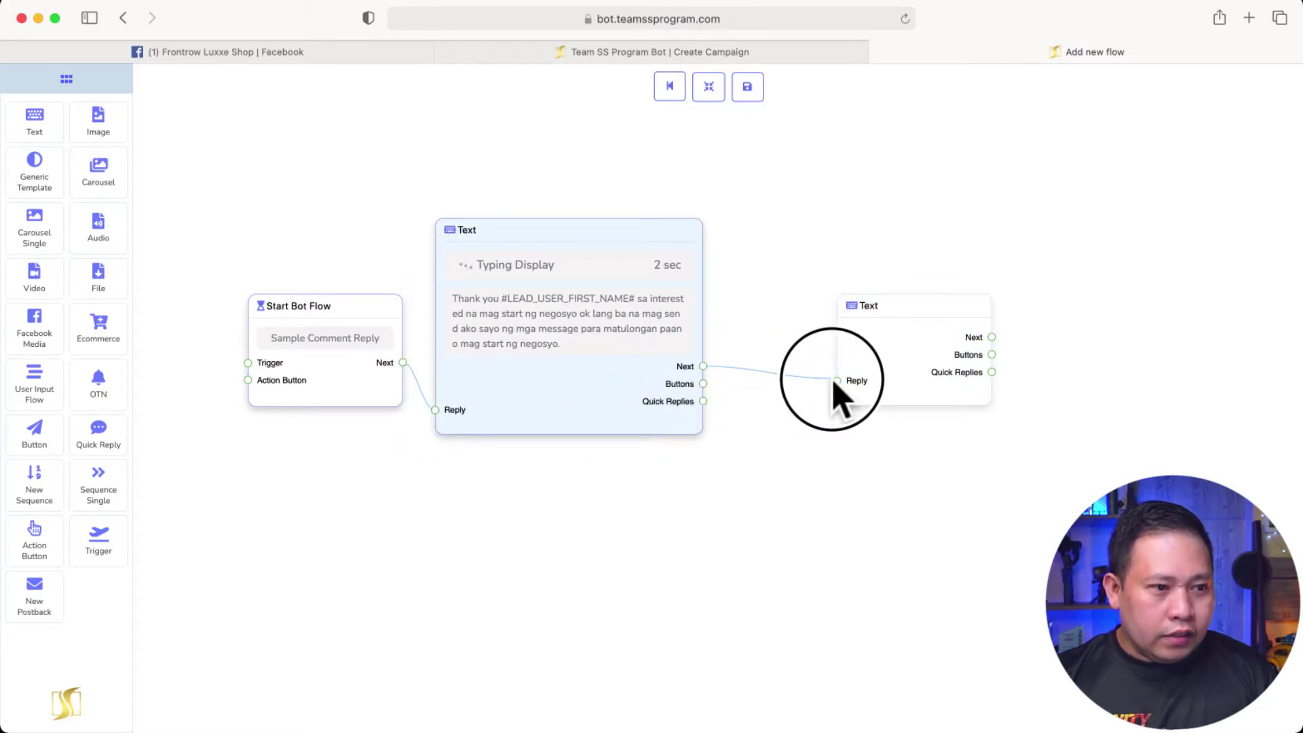
Open the second Text block's configuration and enter the reply message "Please confimr if ok lang sayo."
left_click(891, 353)
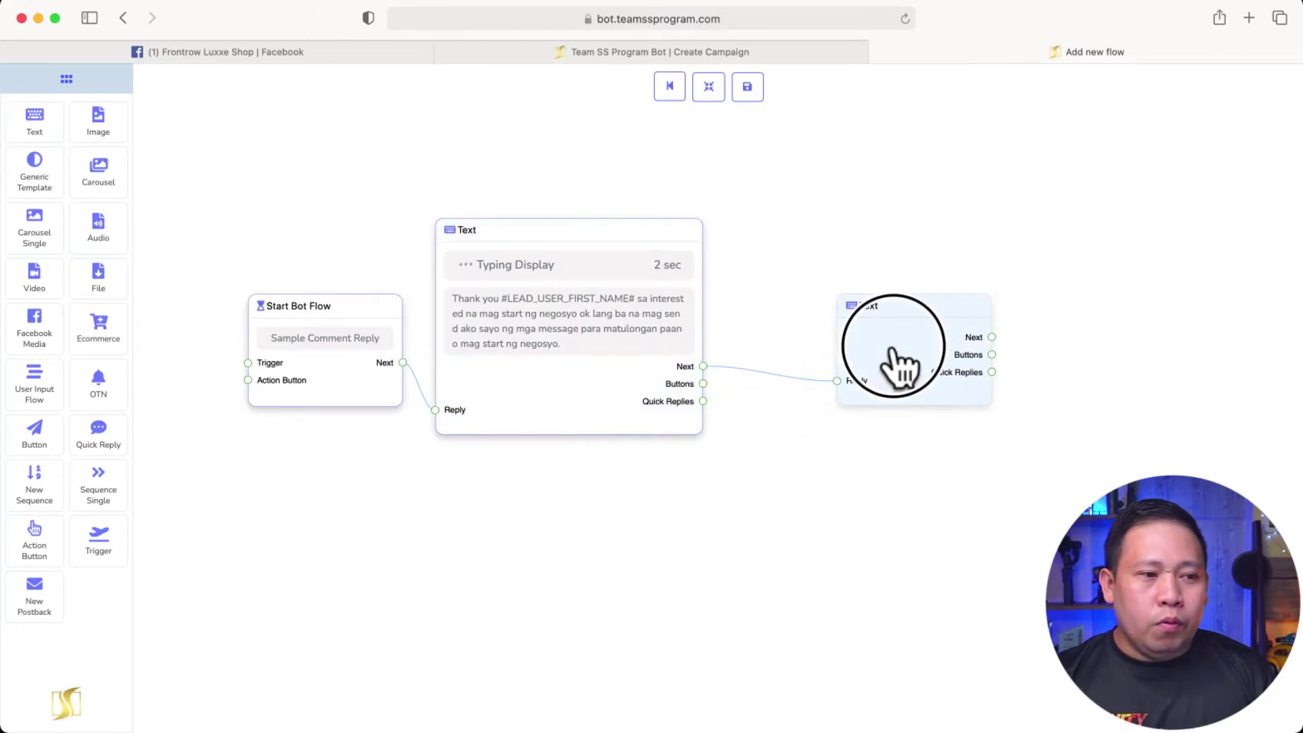
left_click(895, 367)
type("Please confimr if y")
key("BackSpace")
type("o")
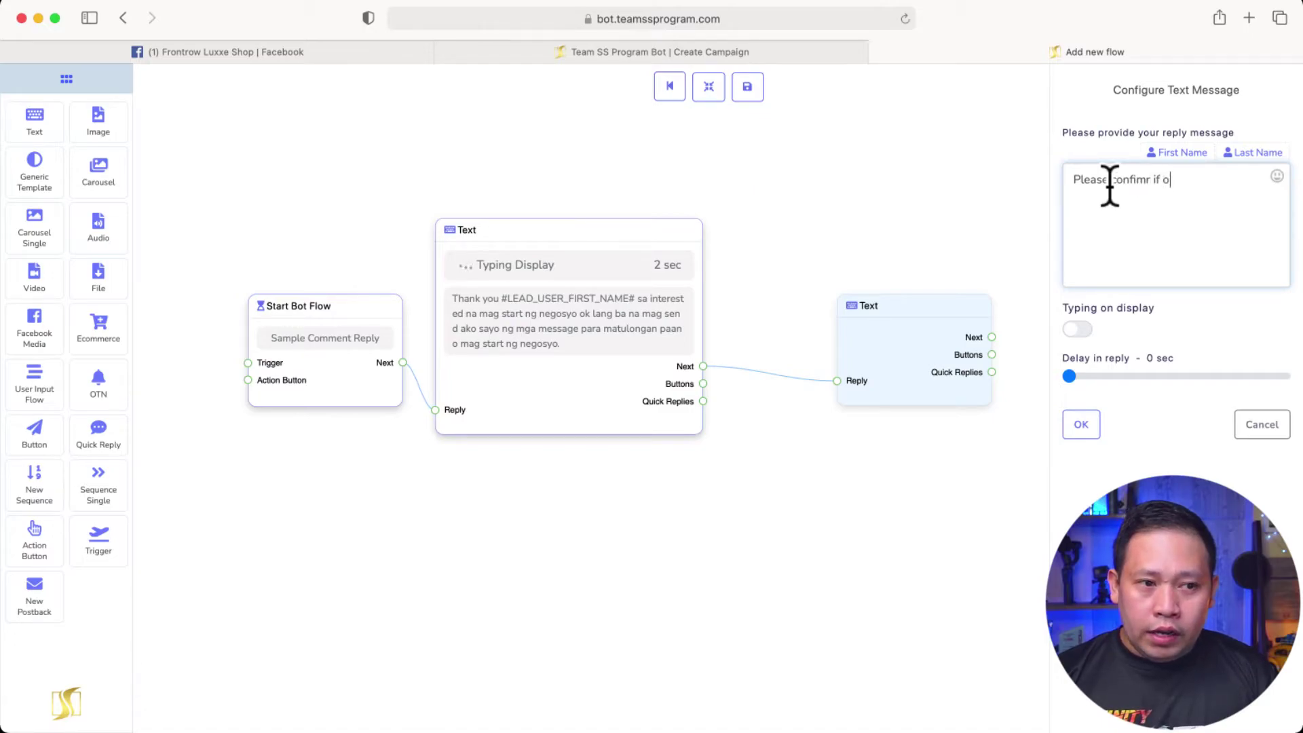
type("k lang sayo")
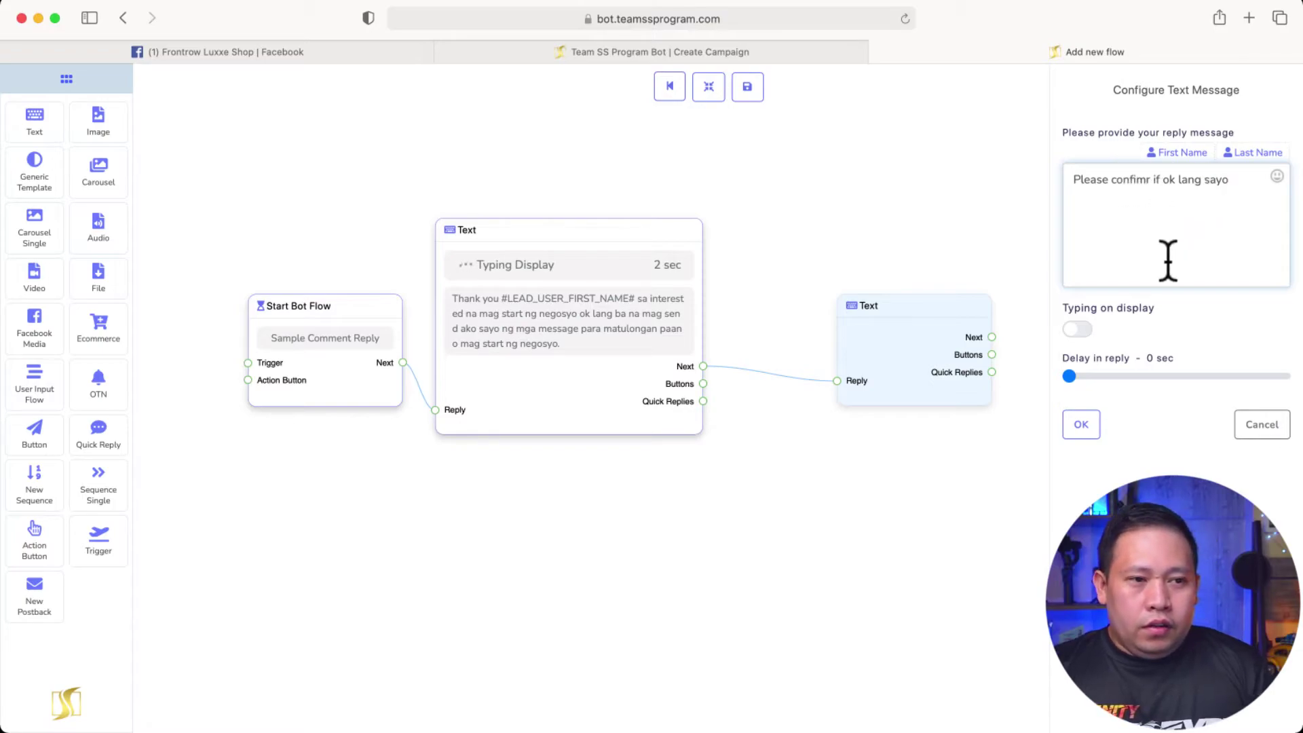
key("BackSpace")
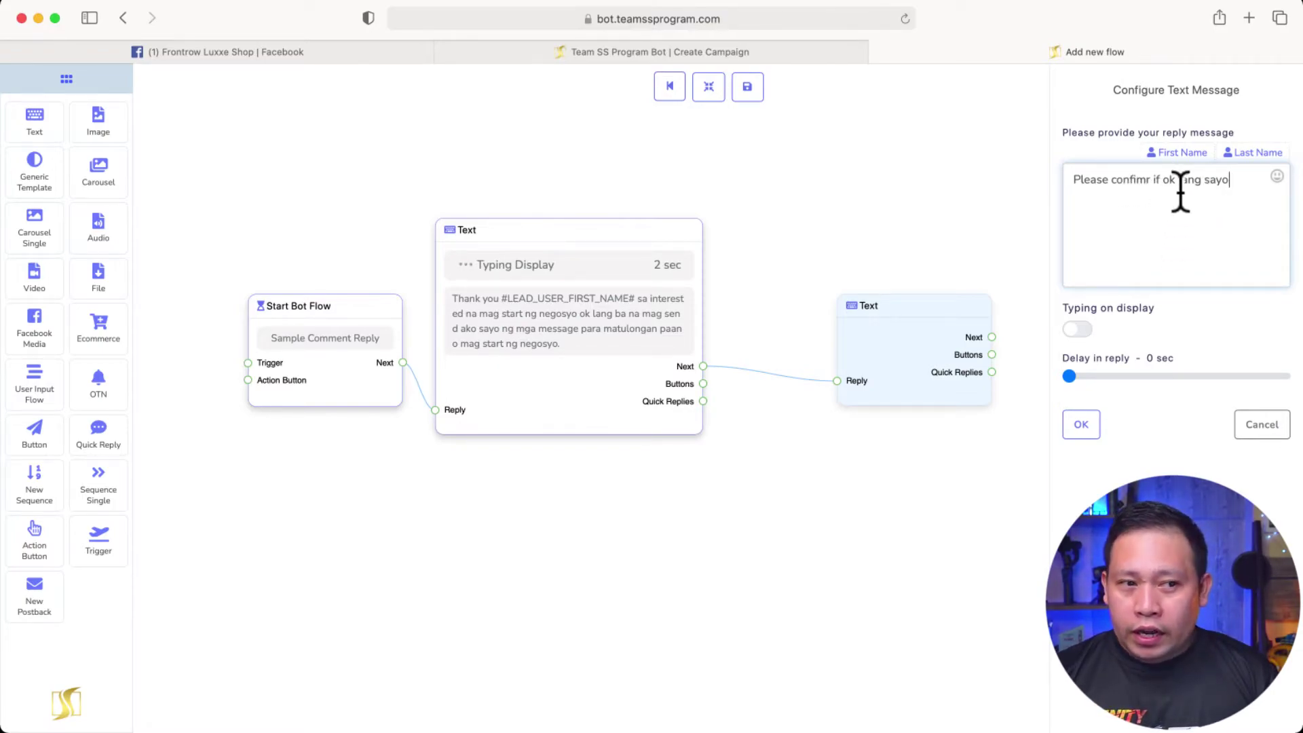
Enable typing display with a 2 sec reply delay for the confirmation message and save the second Text block
left_click(1077, 330)
left_click(1085, 388)
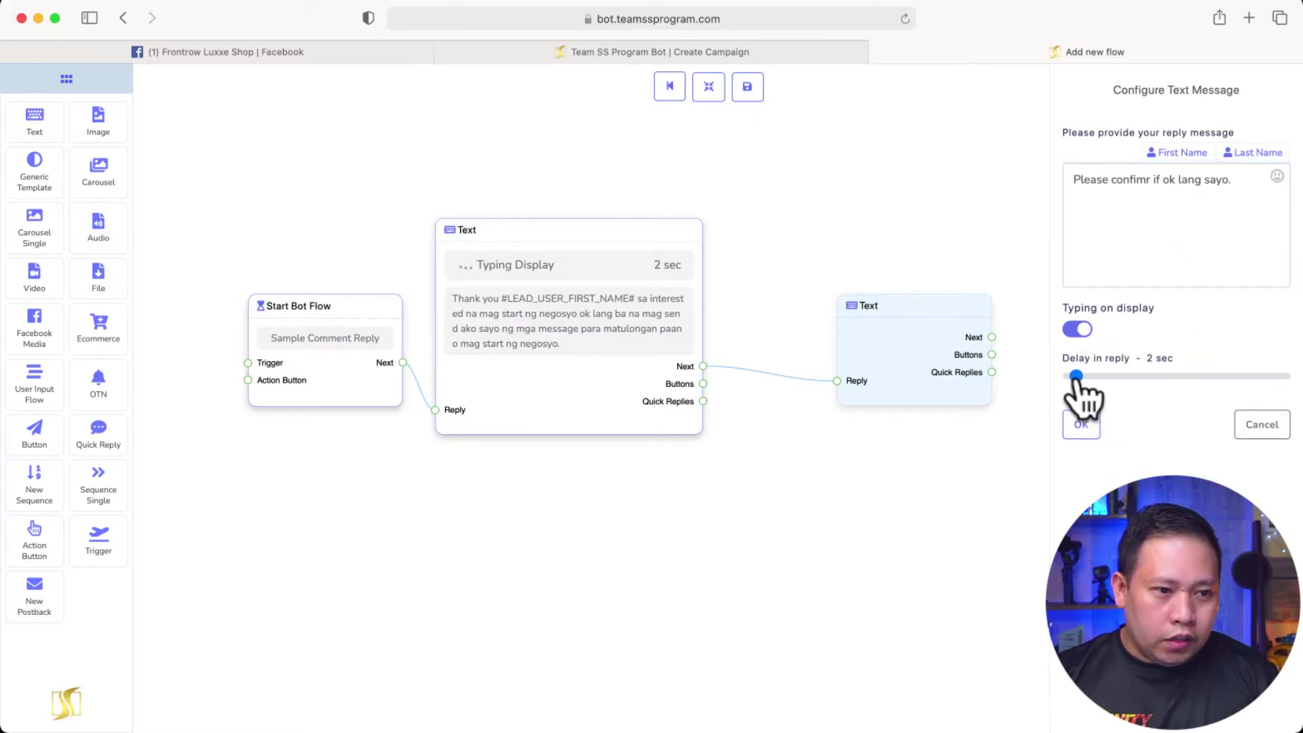
left_click(1086, 427)
Move the second Text block closer to the first, and add a Button block beside it connected to its Buttons output
left_click_drag(925, 373, 872, 299)
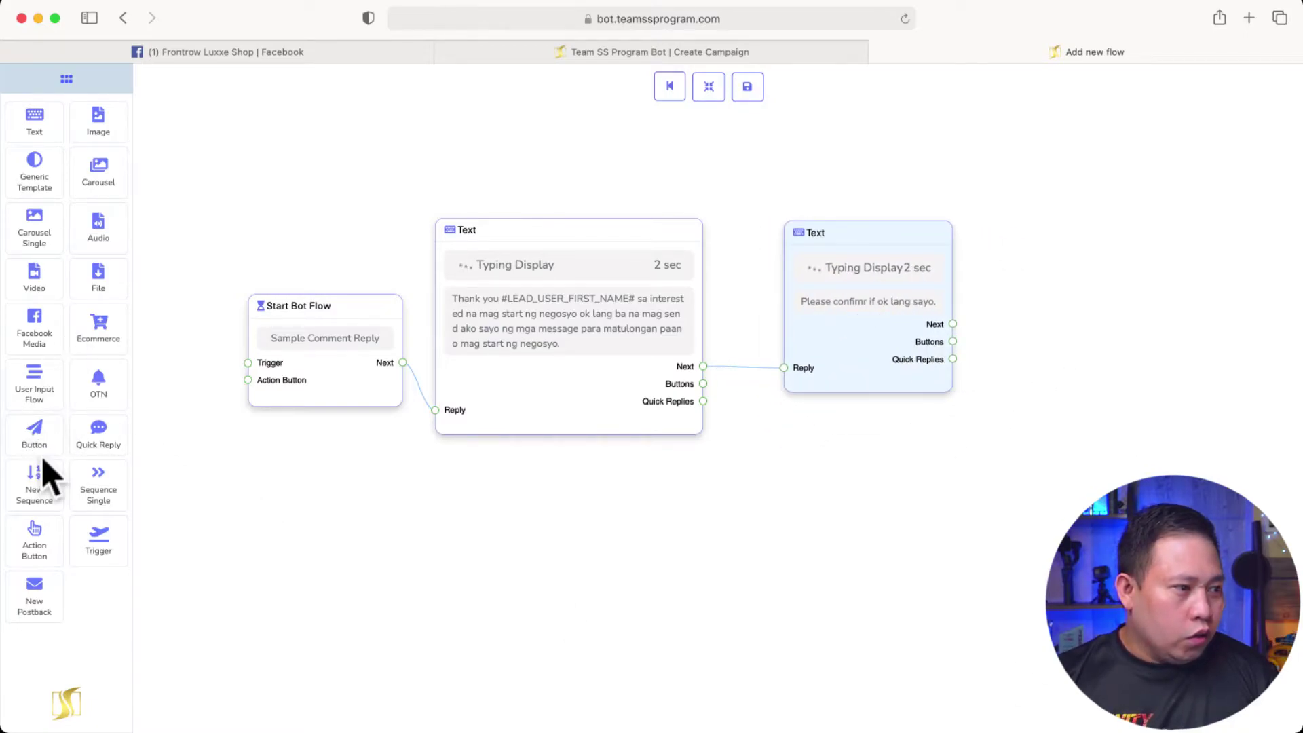
left_click_drag(15, 419, 1053, 396)
mouse_move(1111, 441)
left_mouse_down()
mouse_move(1114, 387)
mouse_move(968, 362)
mouse_move(953, 343)
left_mouse_up()
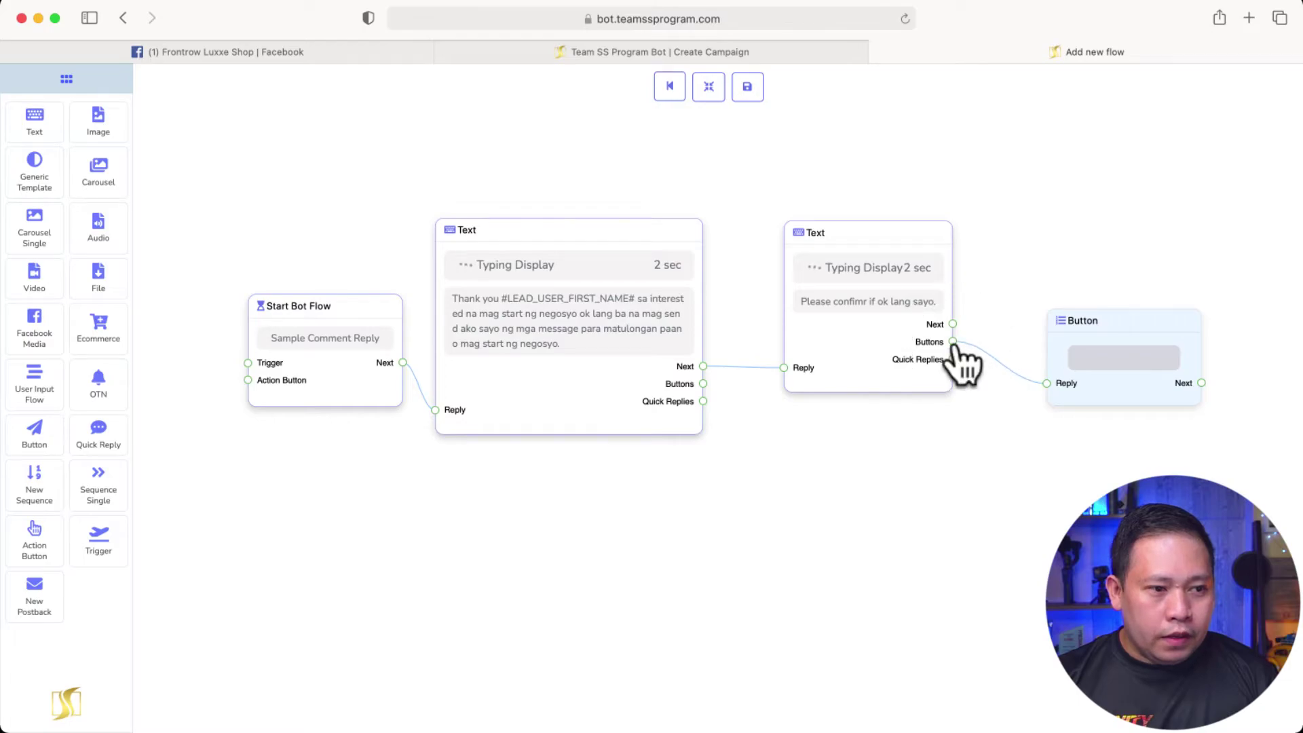
left_click_drag(1171, 374, 1123, 343)
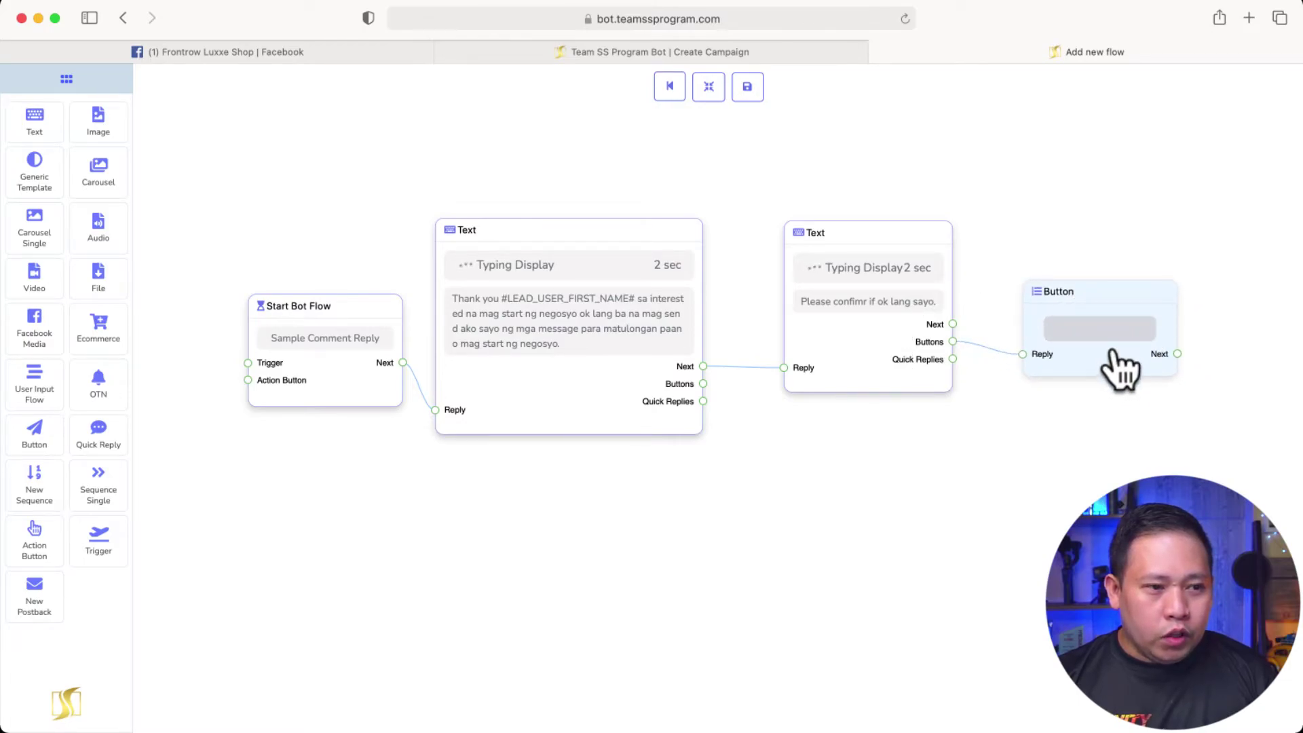
Configure the Button block with the text "Yes Ok Lang" and the type New postback, and save it
double_click(1111, 333)
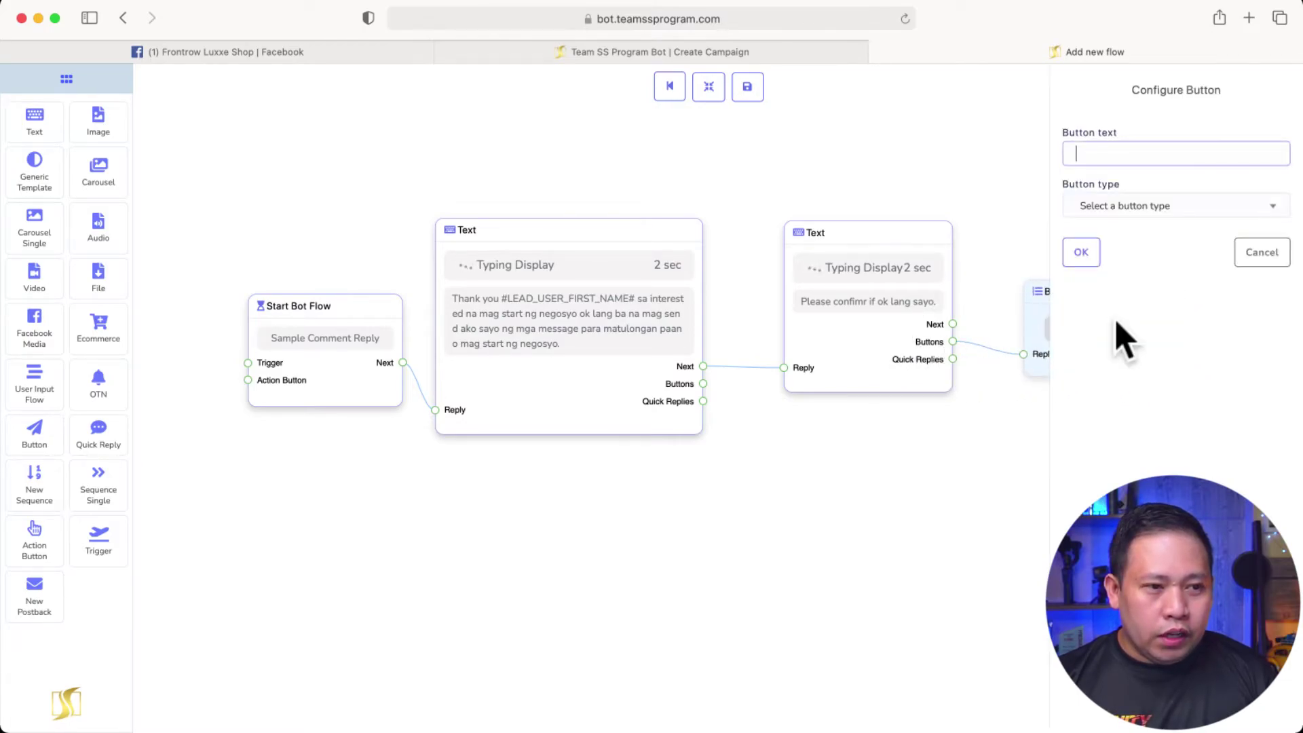
type("Yes Ok Lang")
left_click(1156, 272)
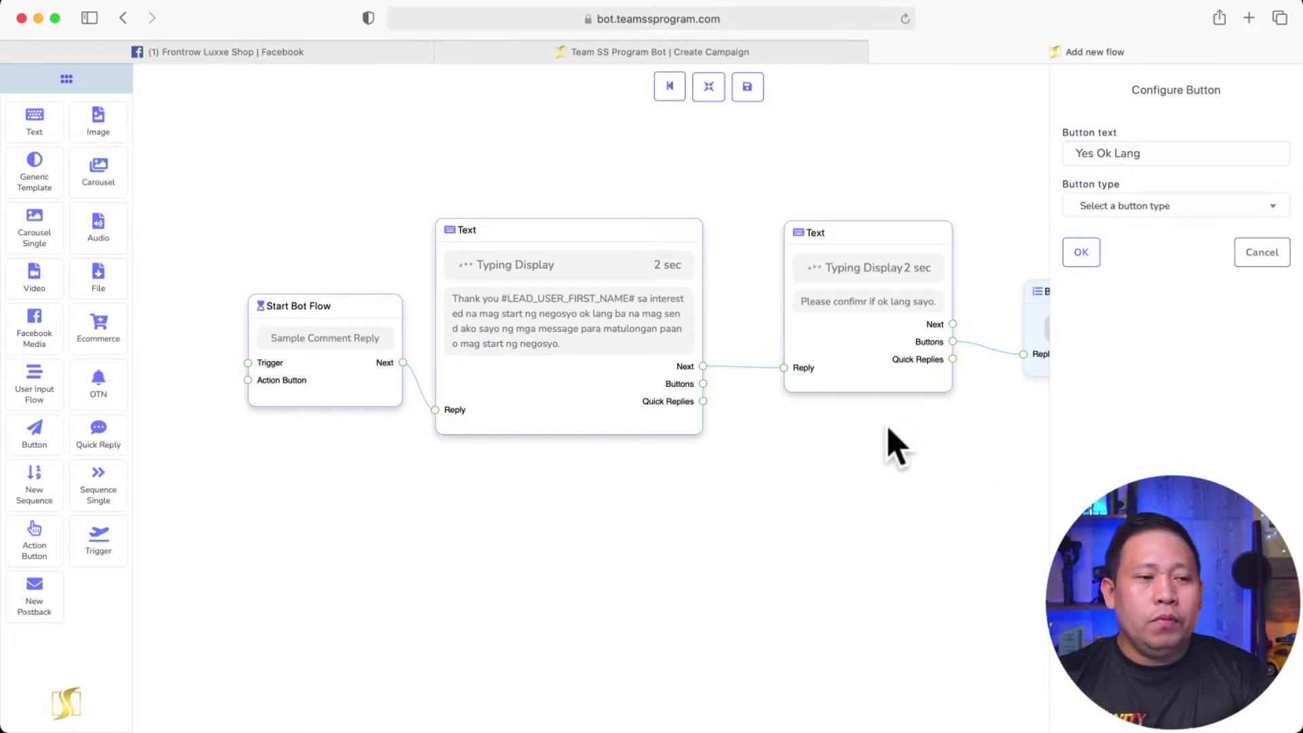
left_click(1124, 207)
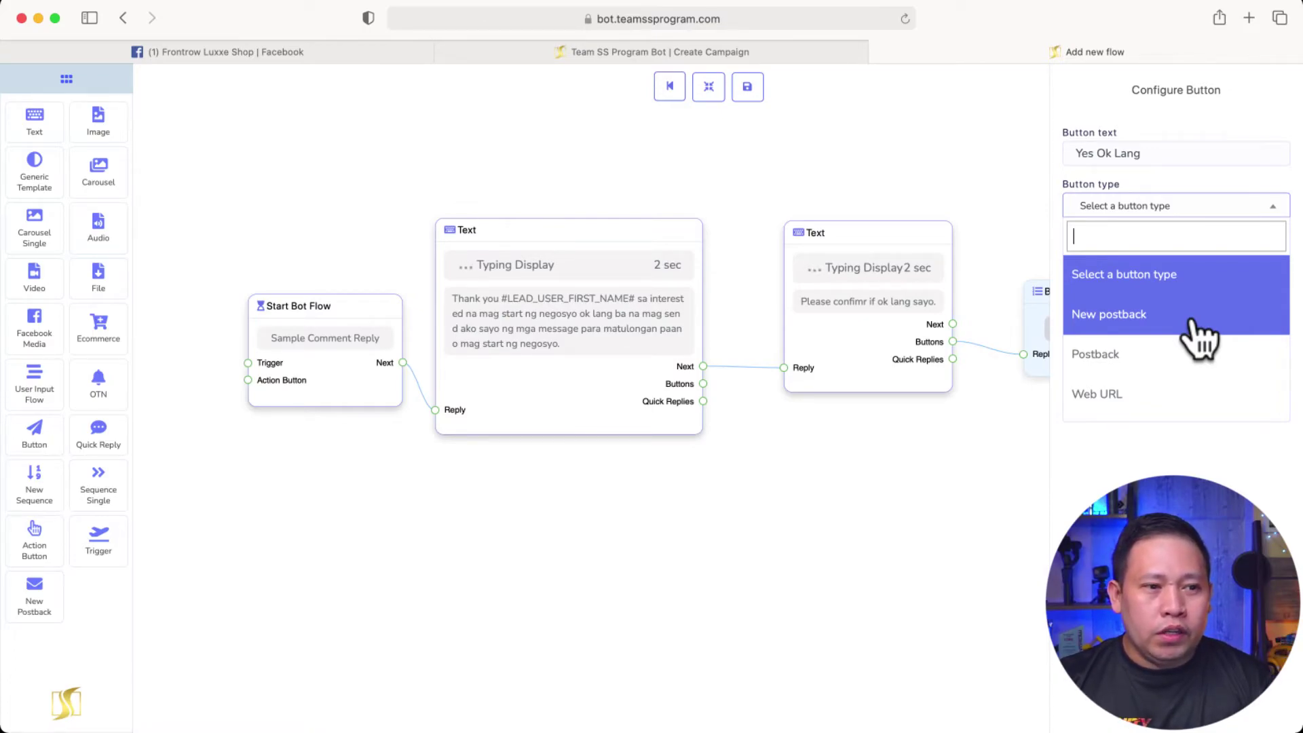
left_click(1130, 324)
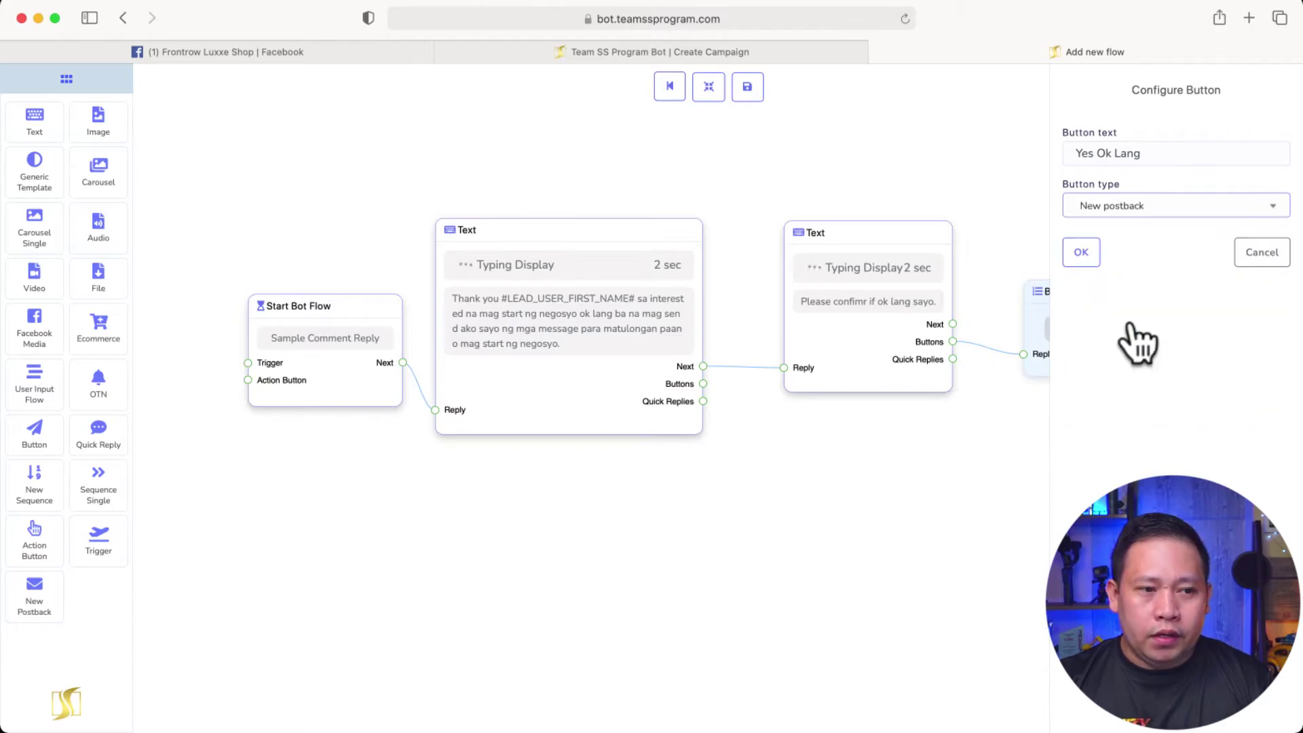
left_click(1081, 252)
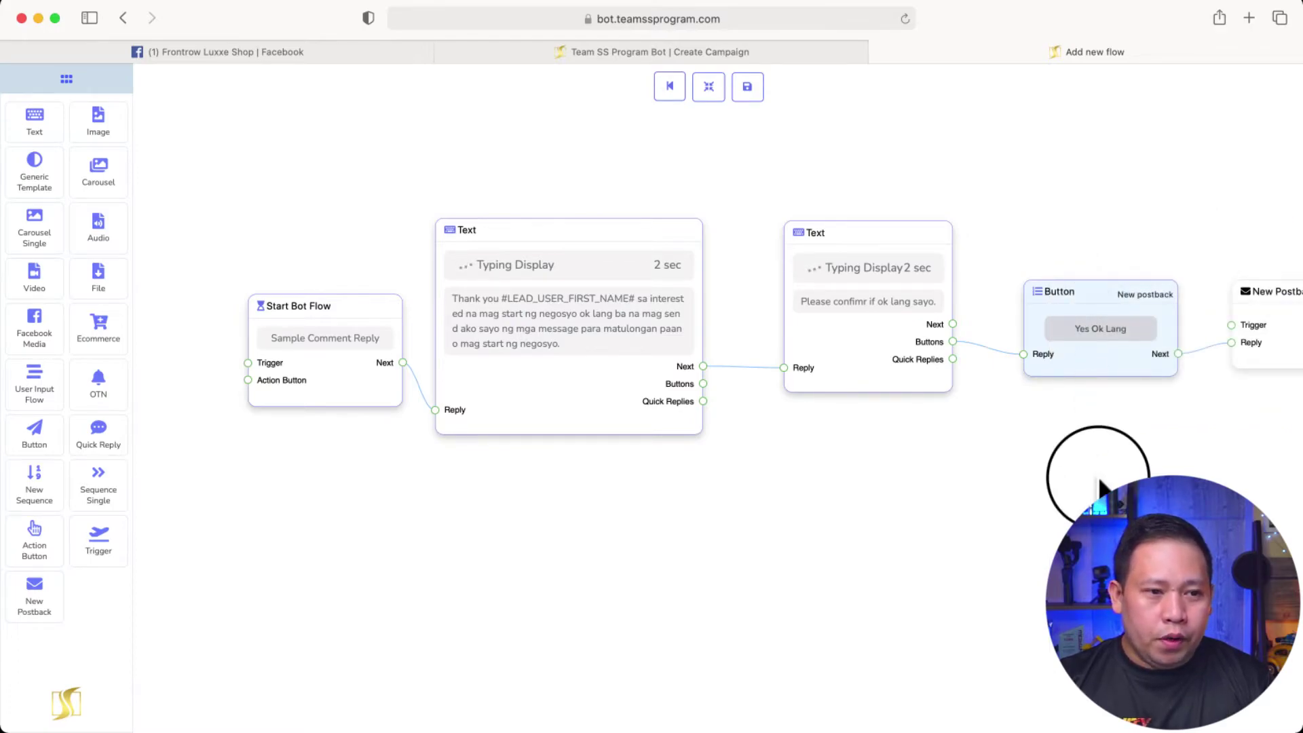
Move the Button and New Postback blocks up so they line up with the second Text block
left_click_drag(1099, 478, 691, 477)
left_click_drag(894, 328, 862, 287)
left_click_drag(669, 291, 659, 236)
left_click_drag(881, 378, 1184, 404)
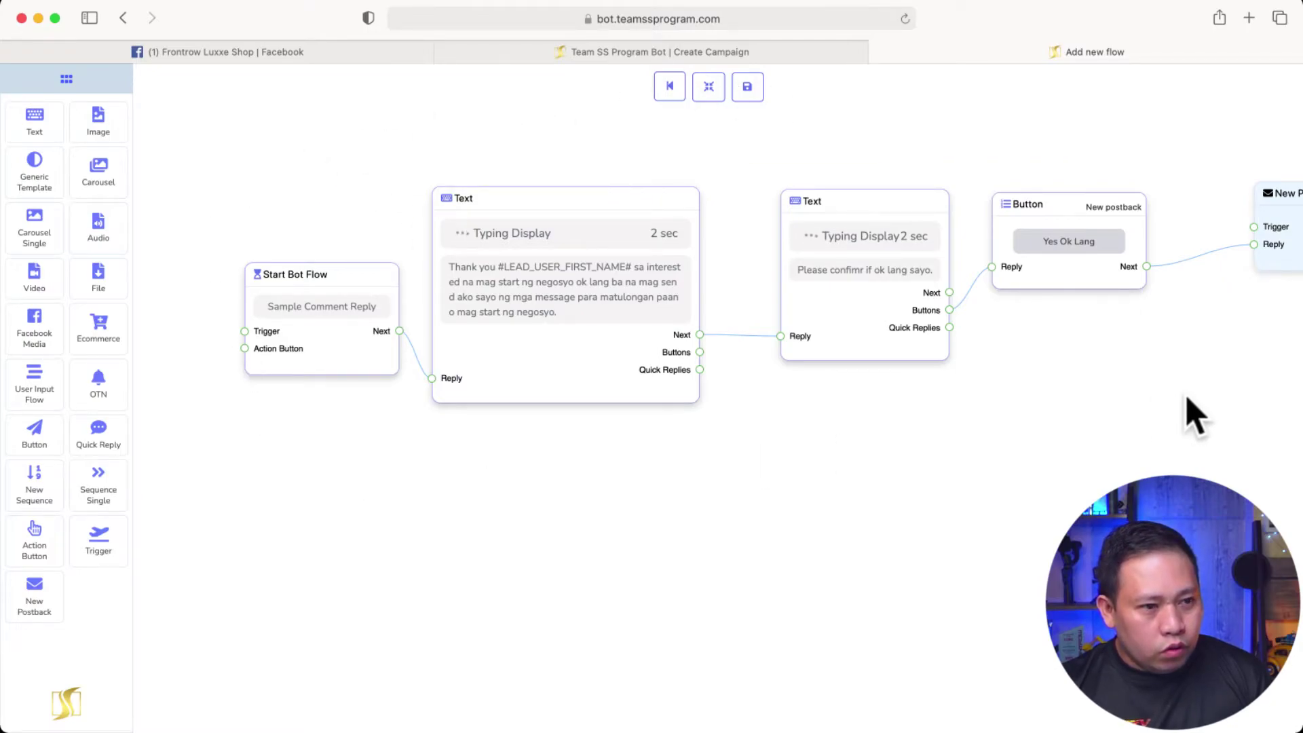
left_click_drag(1187, 416, 762, 442)
left_click_drag(1024, 474, 944, 495)
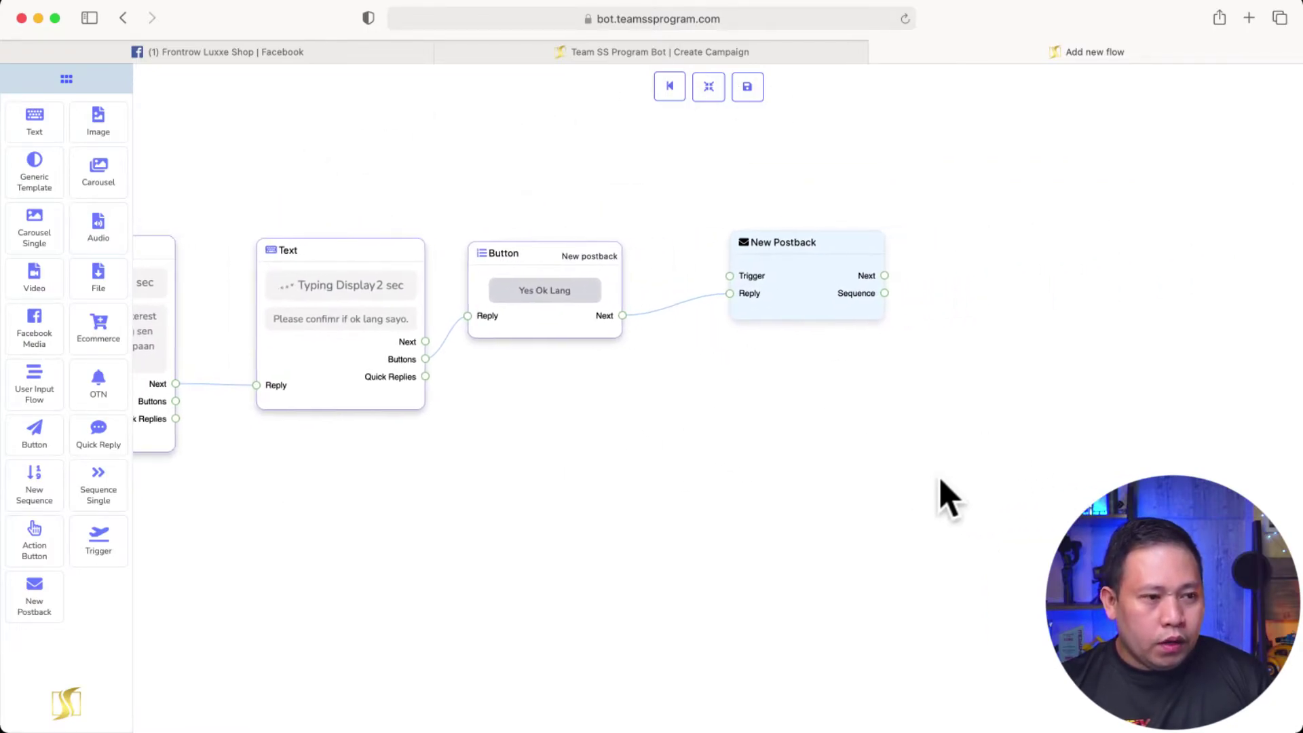
Title the New Postback block "Sample reply comment Yes" and save its configuration
double_click(803, 291)
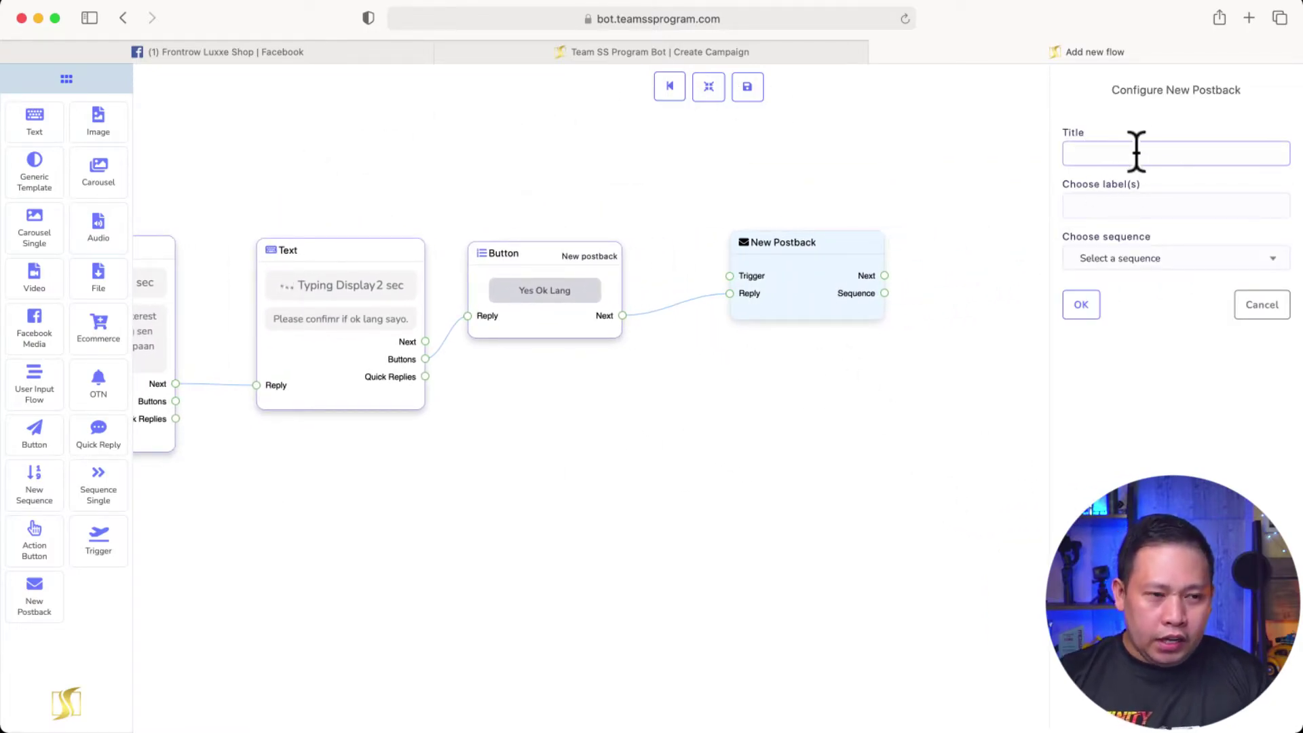
type("Sample fr")
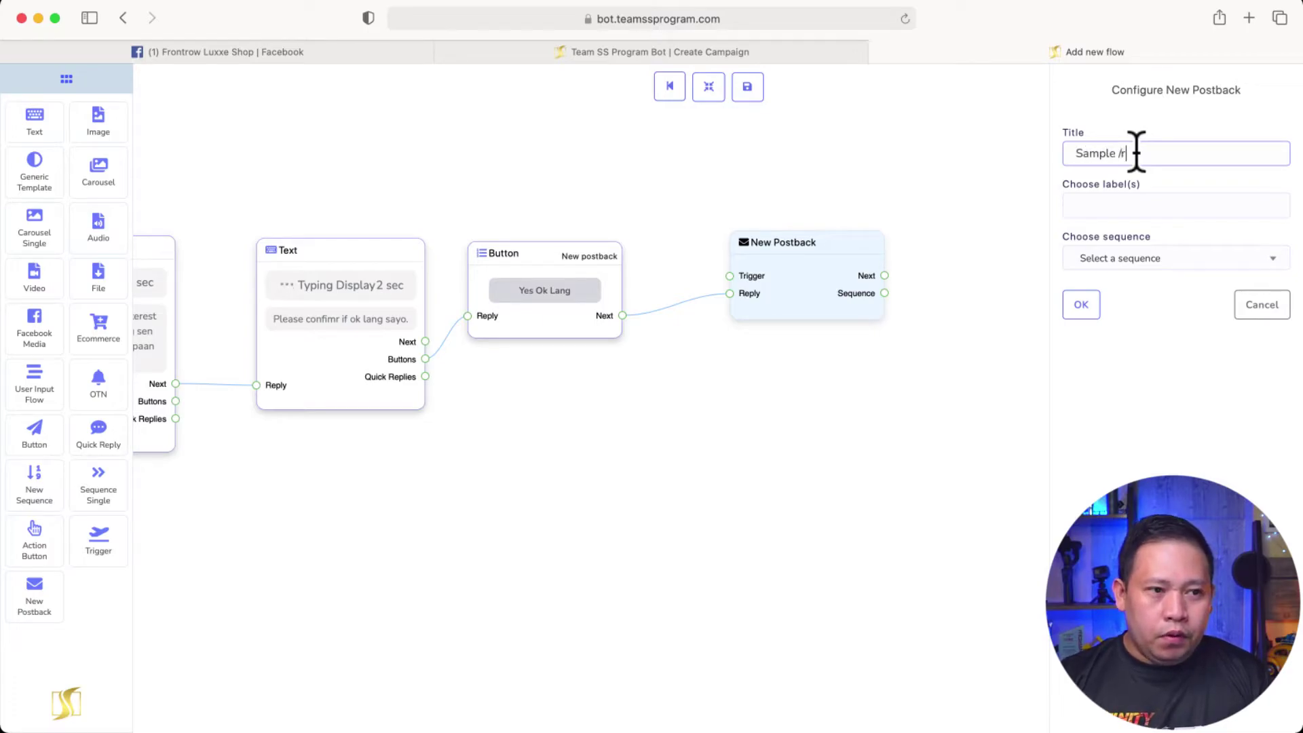
type("reply commen")
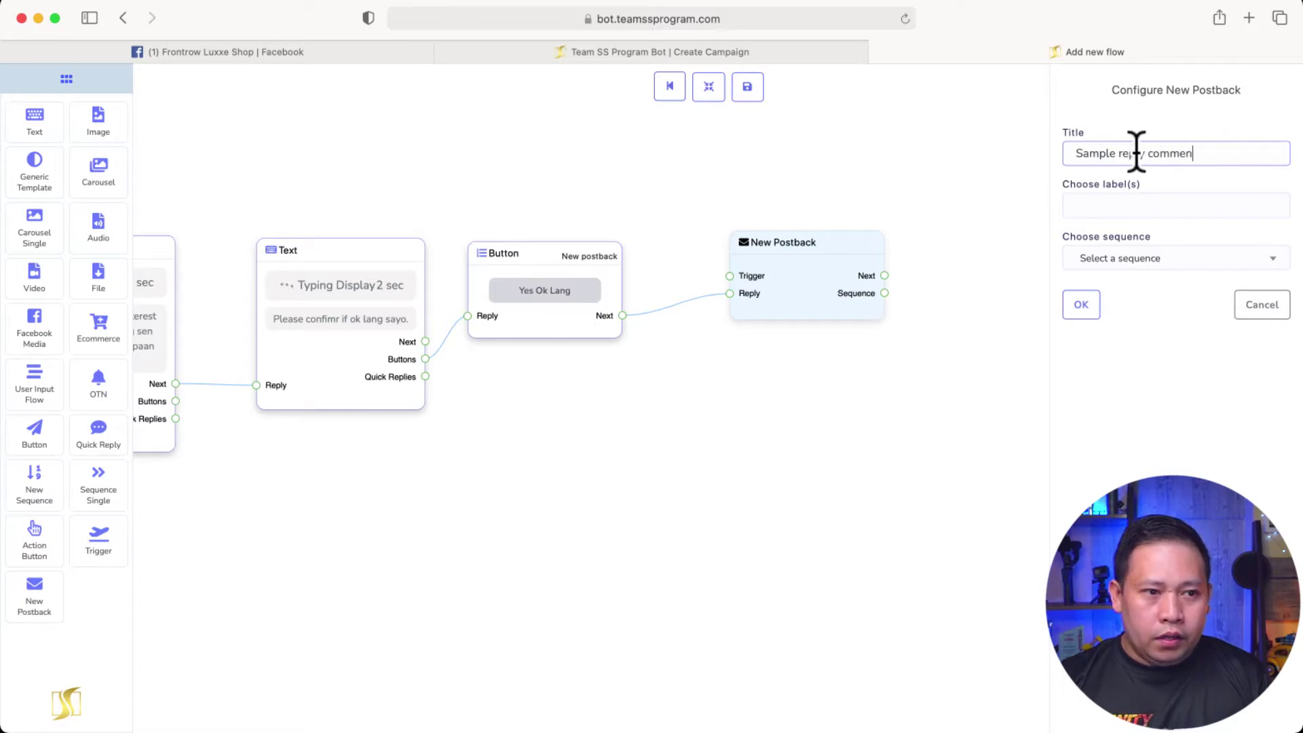
type("t Yes")
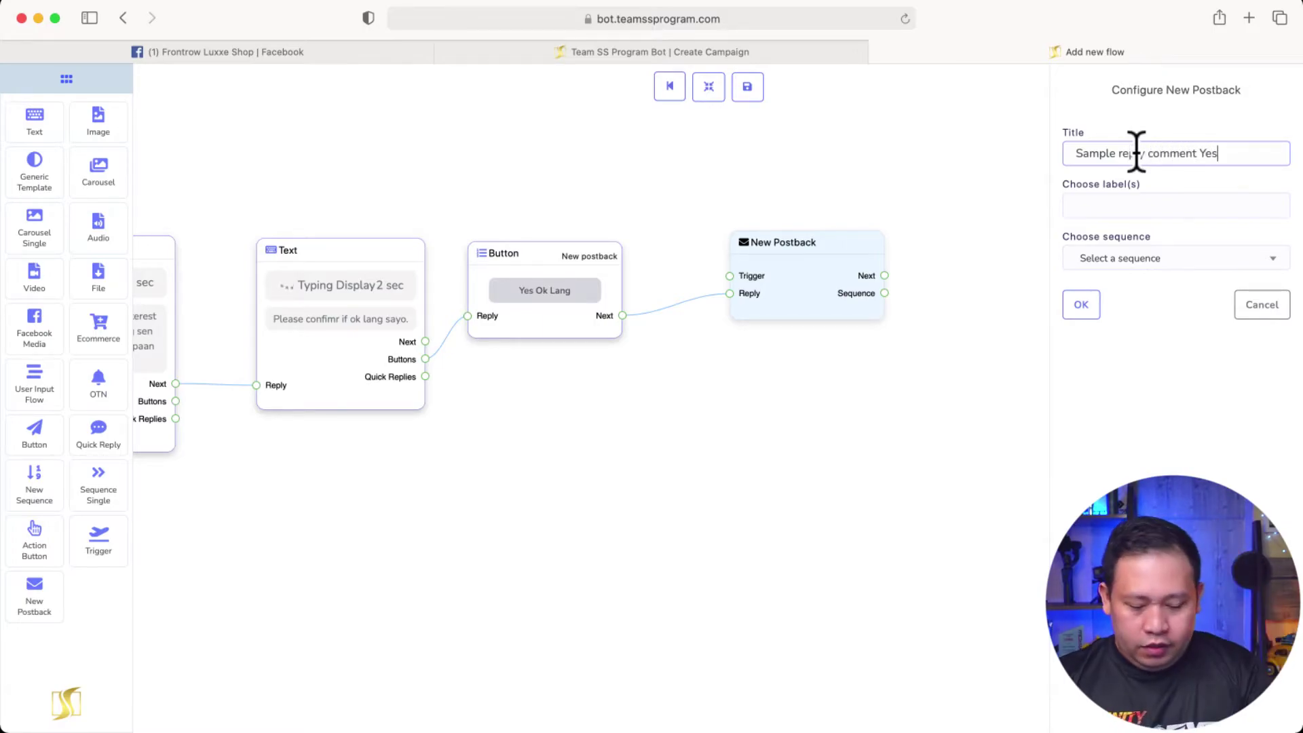
left_click(1083, 307)
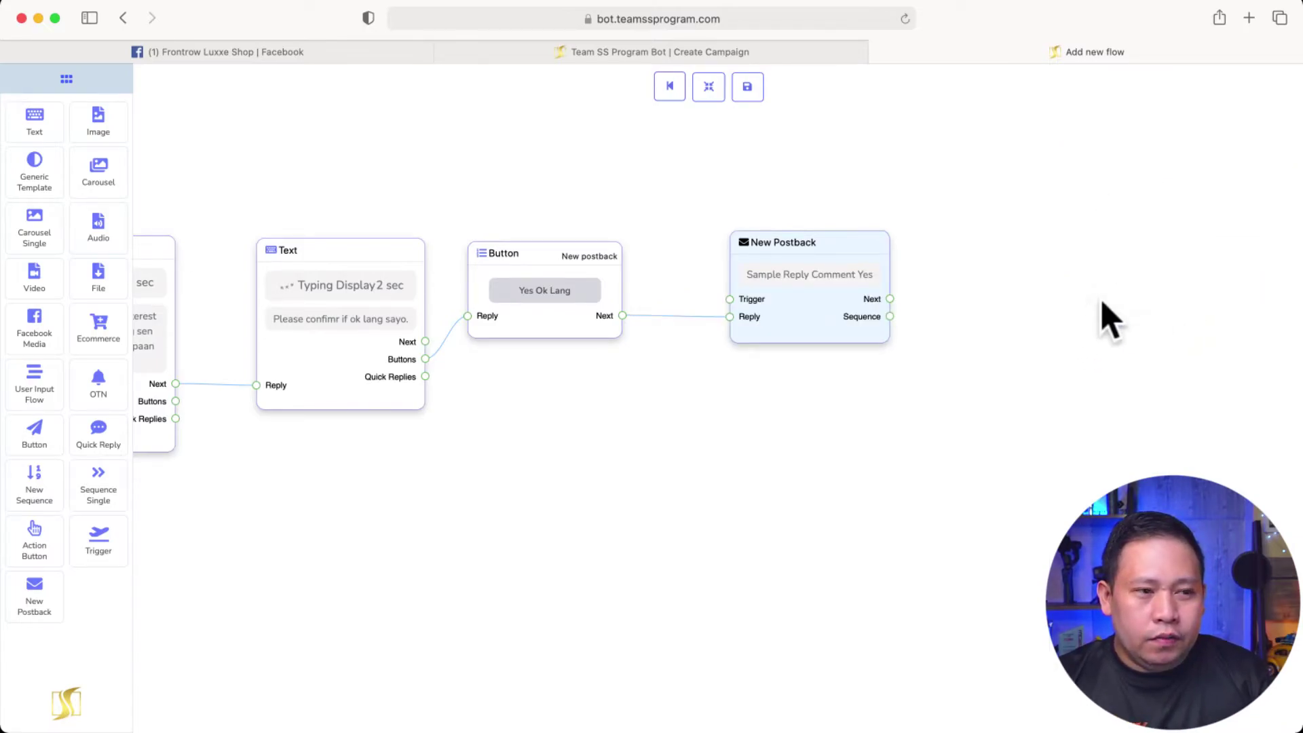
Move the New Postback block closer to the Button block, and add a third Text block fed by the postback's Next output
left_click_drag(767, 285, 732, 290)
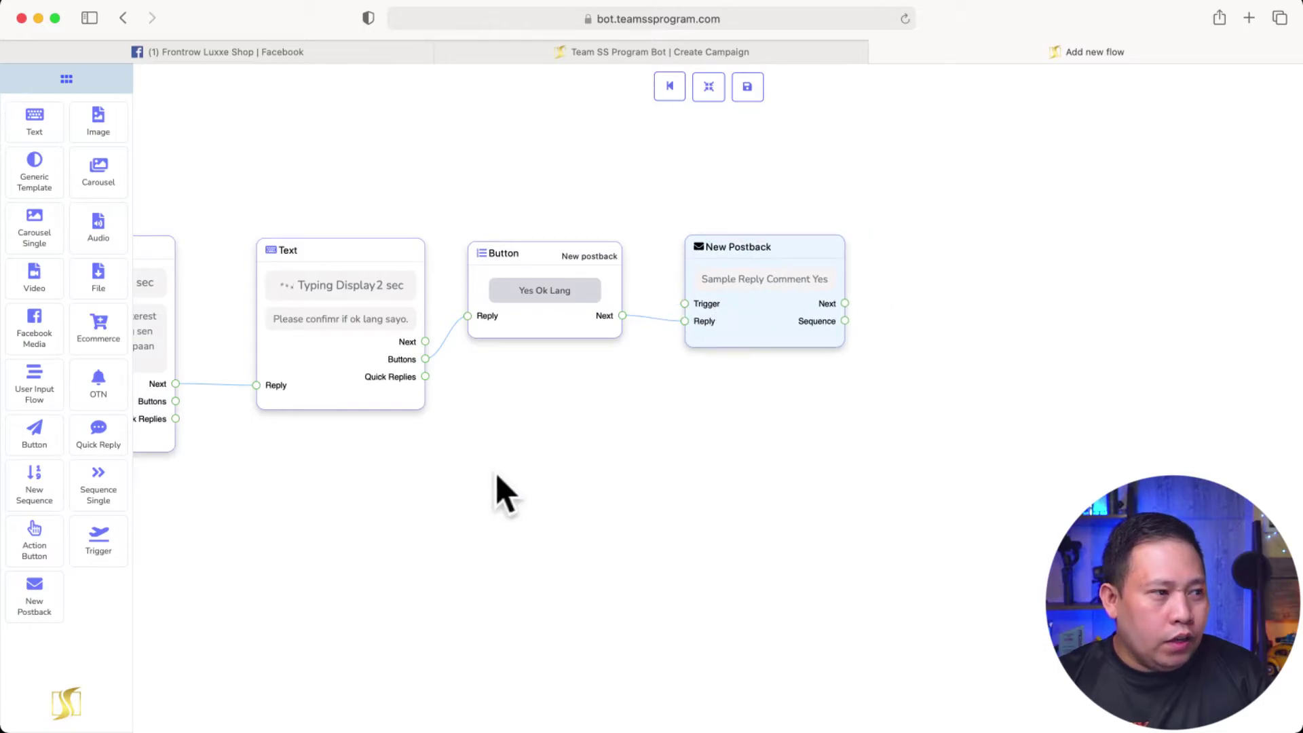
left_click_drag(30, 129, 957, 252)
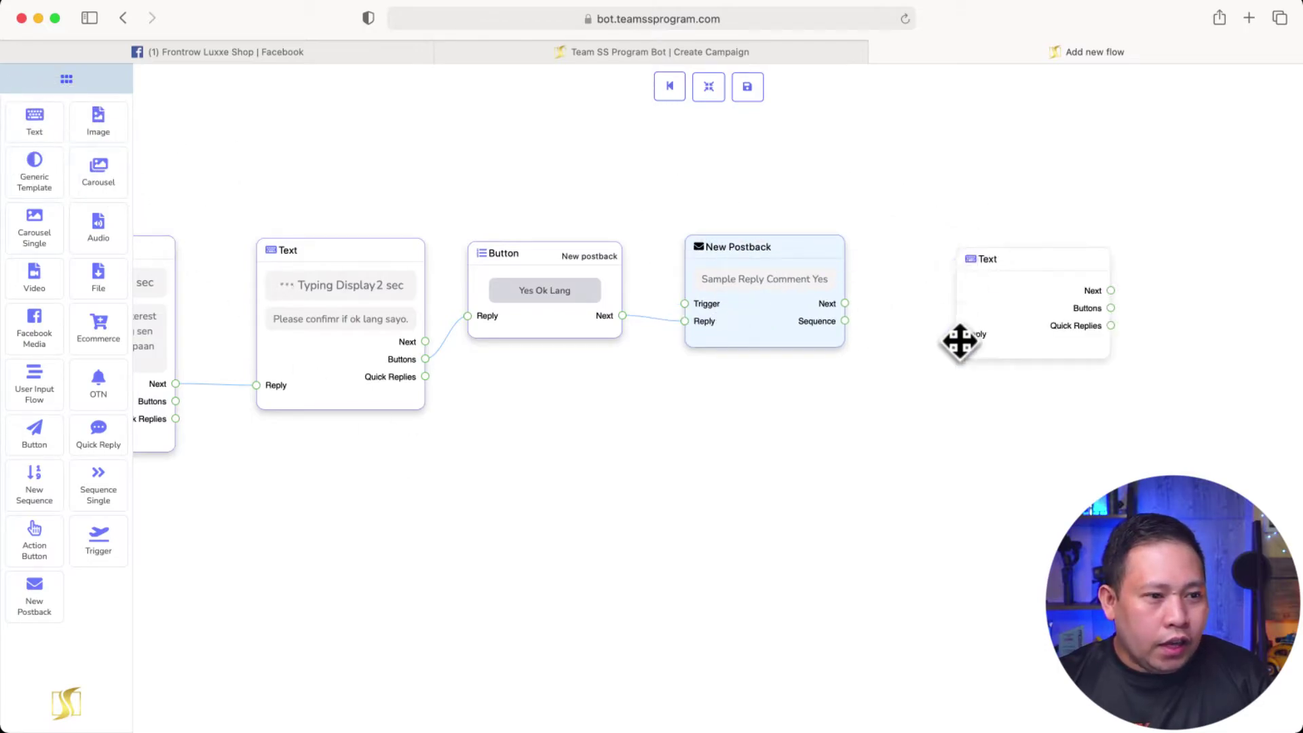
left_click_drag(960, 349, 903, 333)
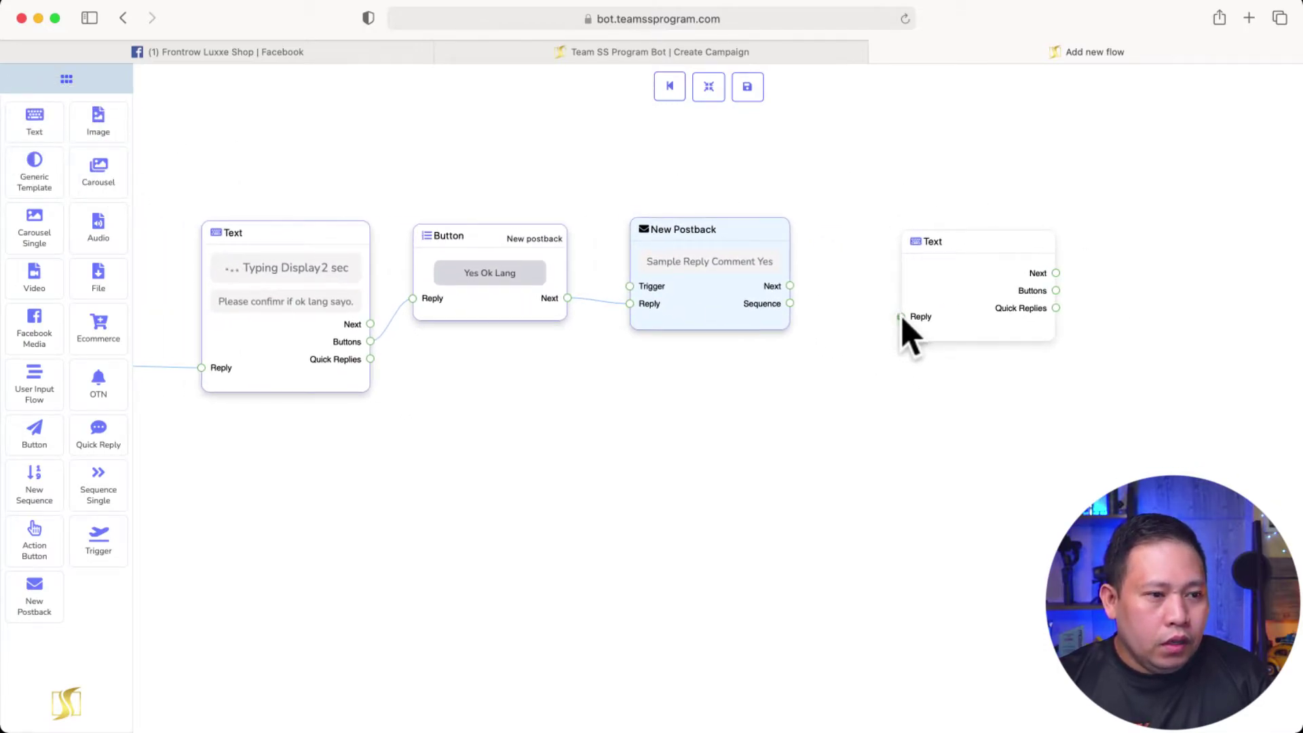
left_click_drag(790, 286, 875, 271)
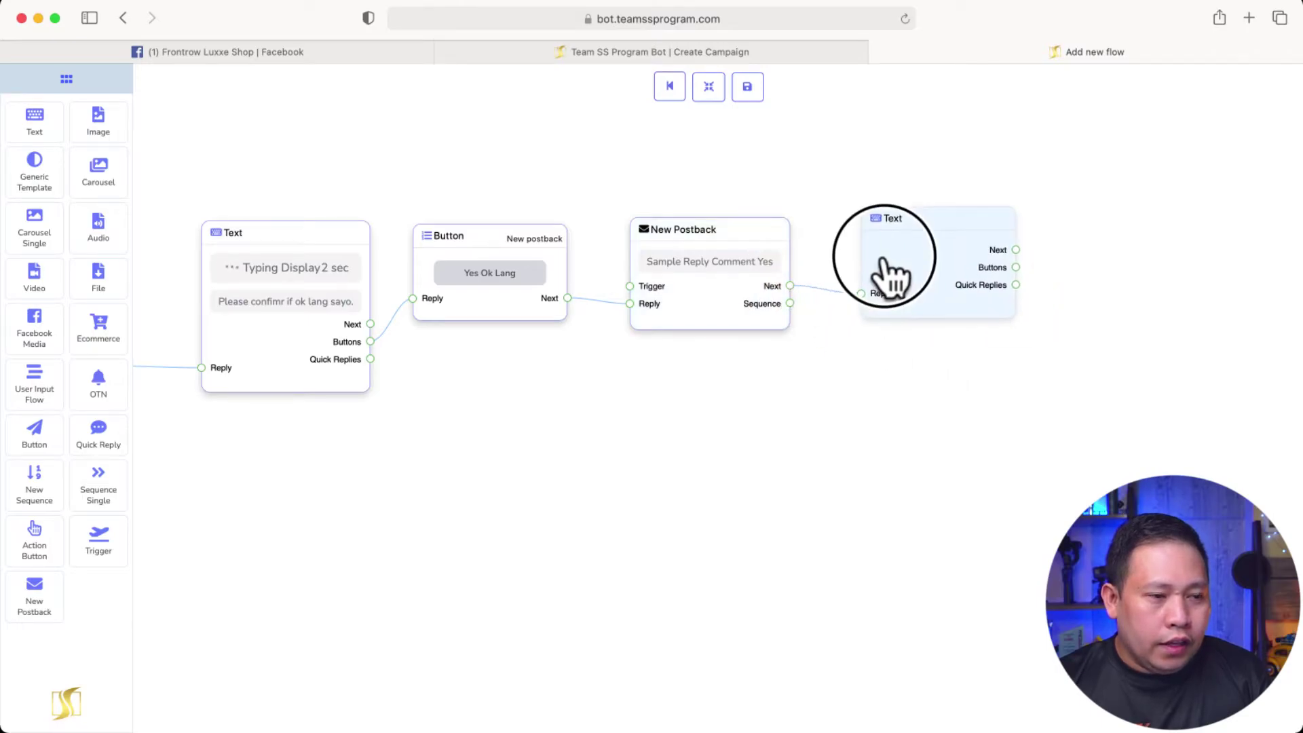
Start the third Text block's reply message with "Good thak you sa pag confirm" followed by the lead's first-name placeholder
type("Good")
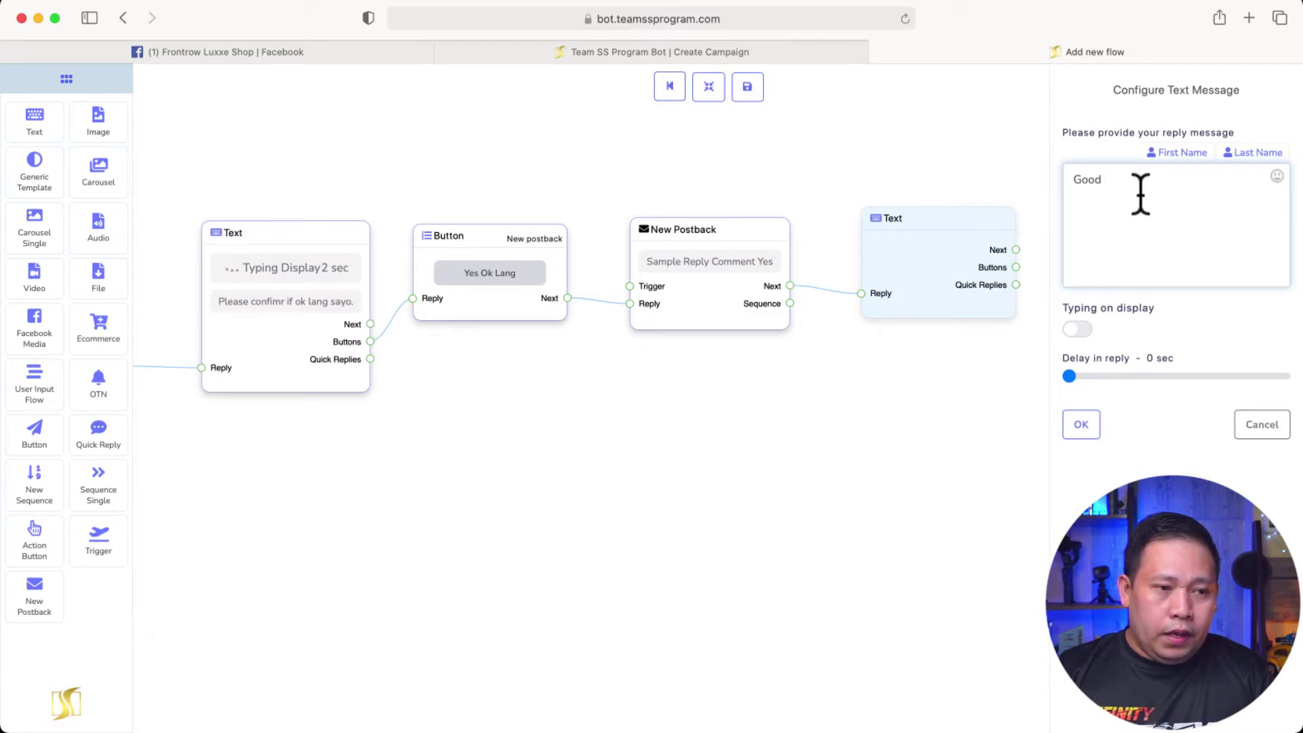
type(" thak y")
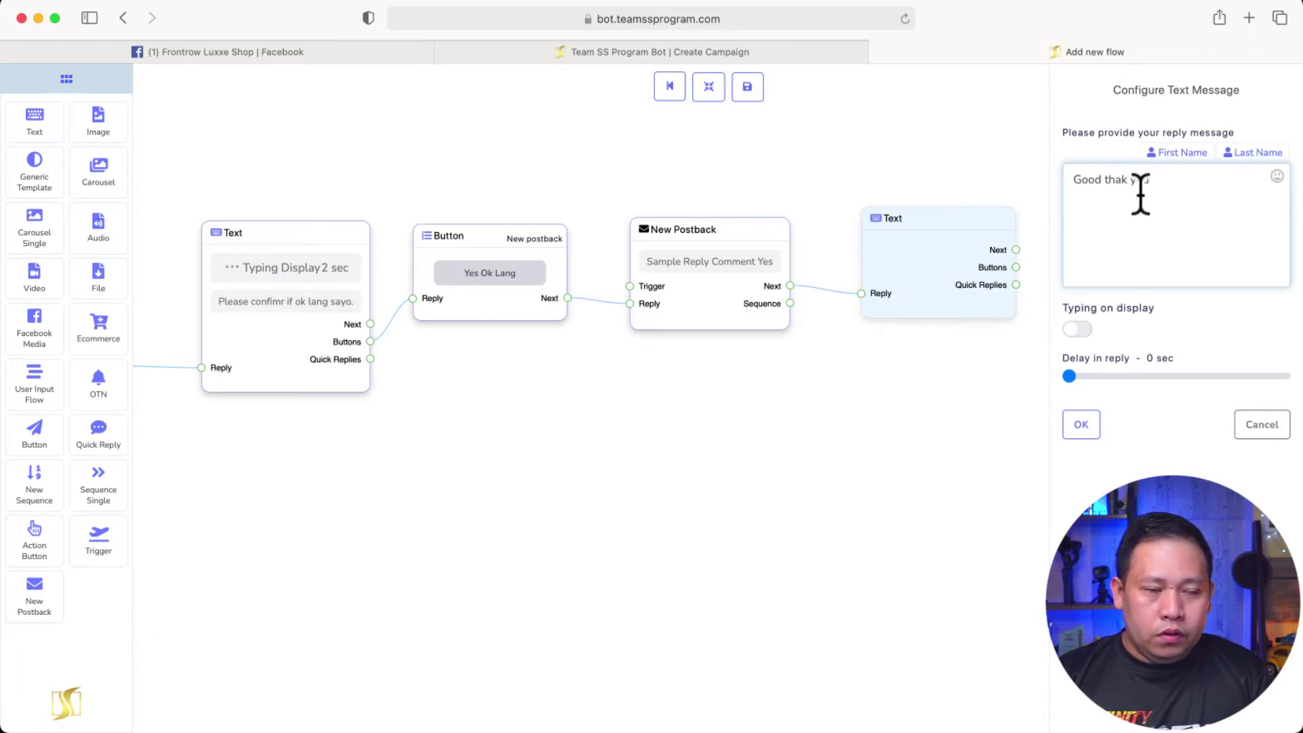
type("ou sa pag confirm")
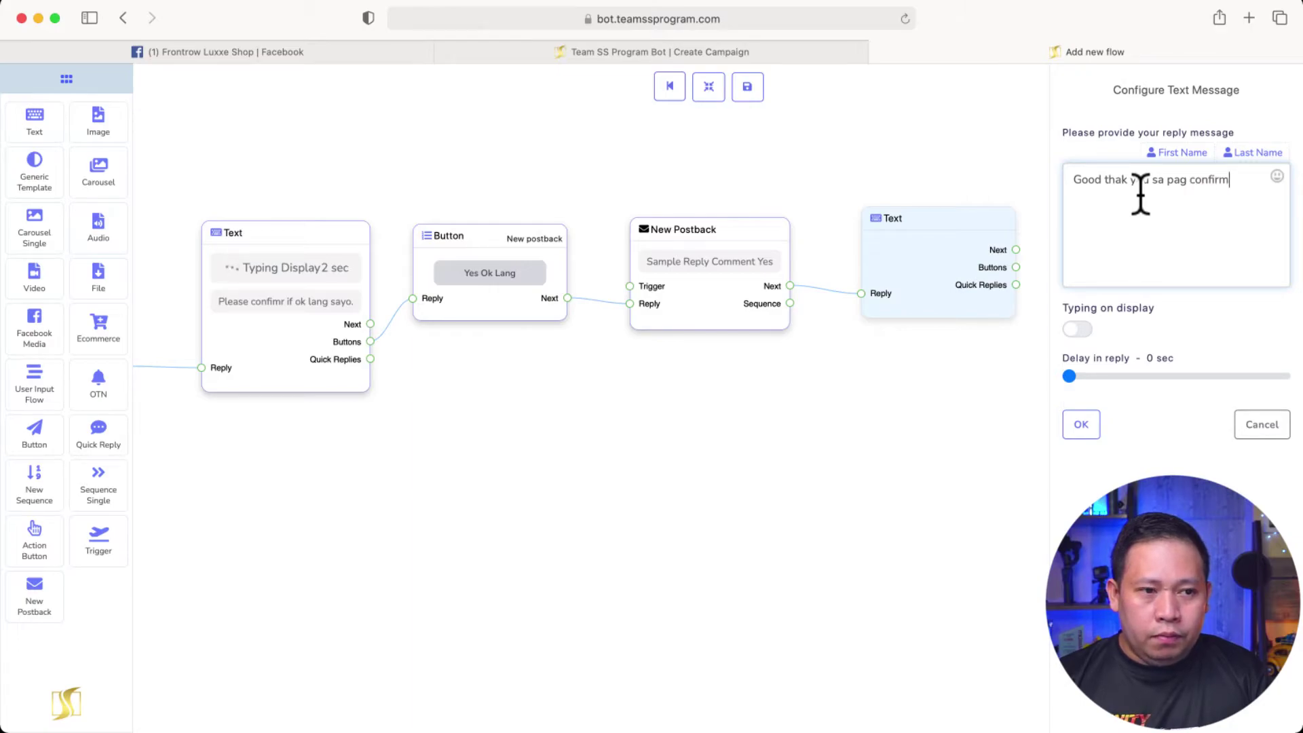
left_click(1180, 152)
left_click(1271, 198)
type("gusto")
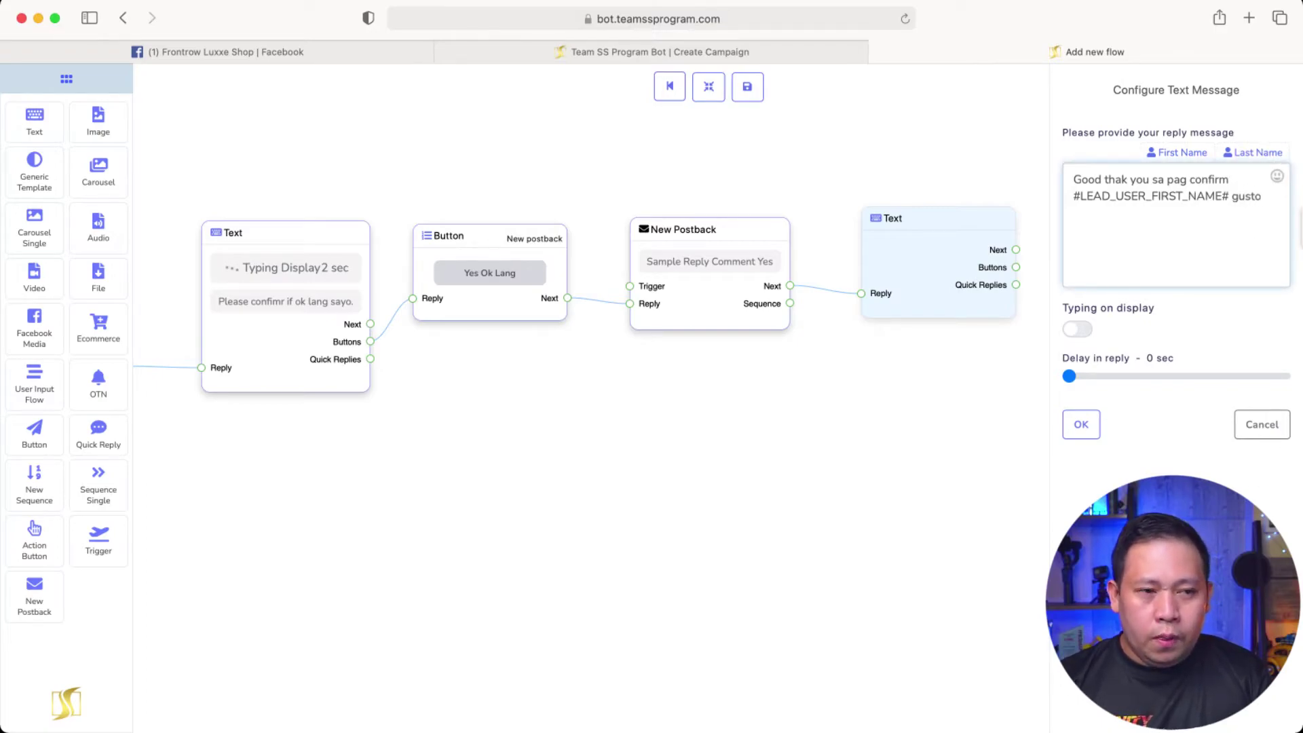
key("BackSpace")
key("BackSpace")
key("BackSpace")
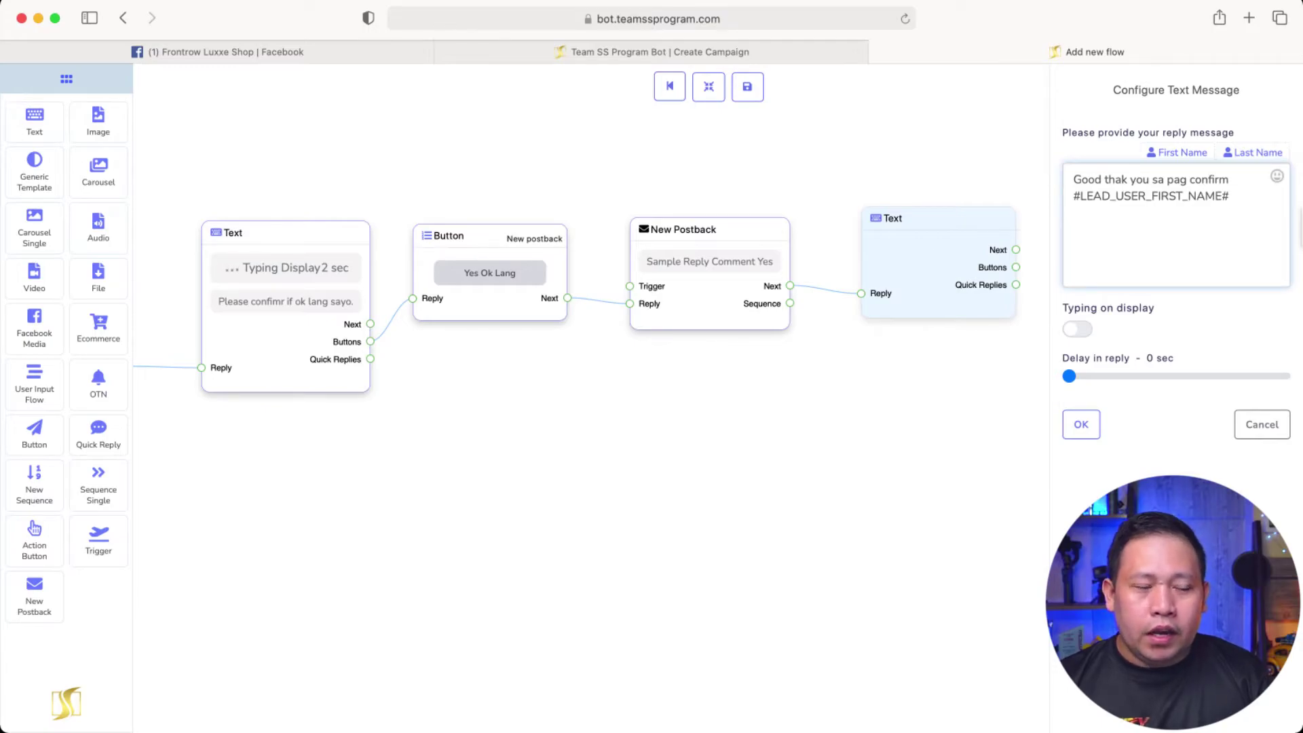
type("you c")
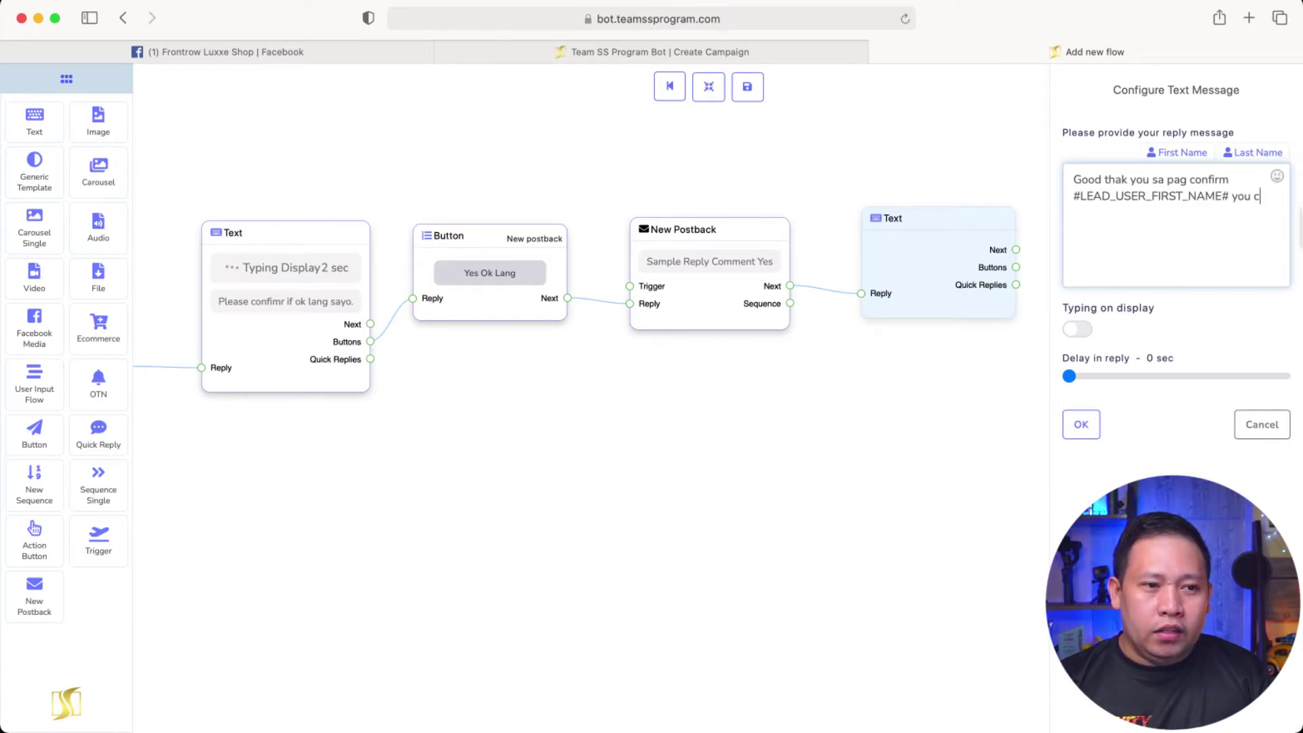
key("BackSpace")
key("BackSpace")
key("BackSpace")
key("BackSpace")
key("BackSpace")
Continue the reply message after the first-name placeholder with "may hinanda ako na video training"
type("may hinanda ako")
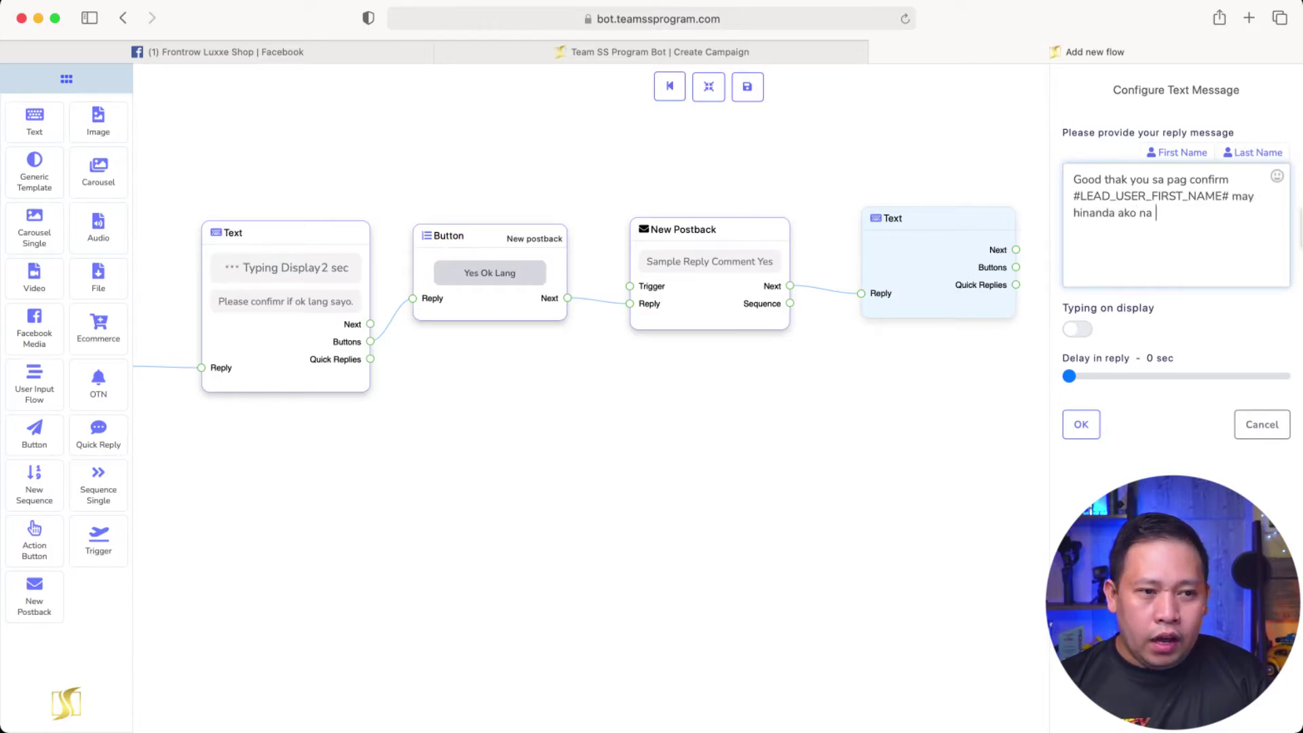
type(" na video pre")
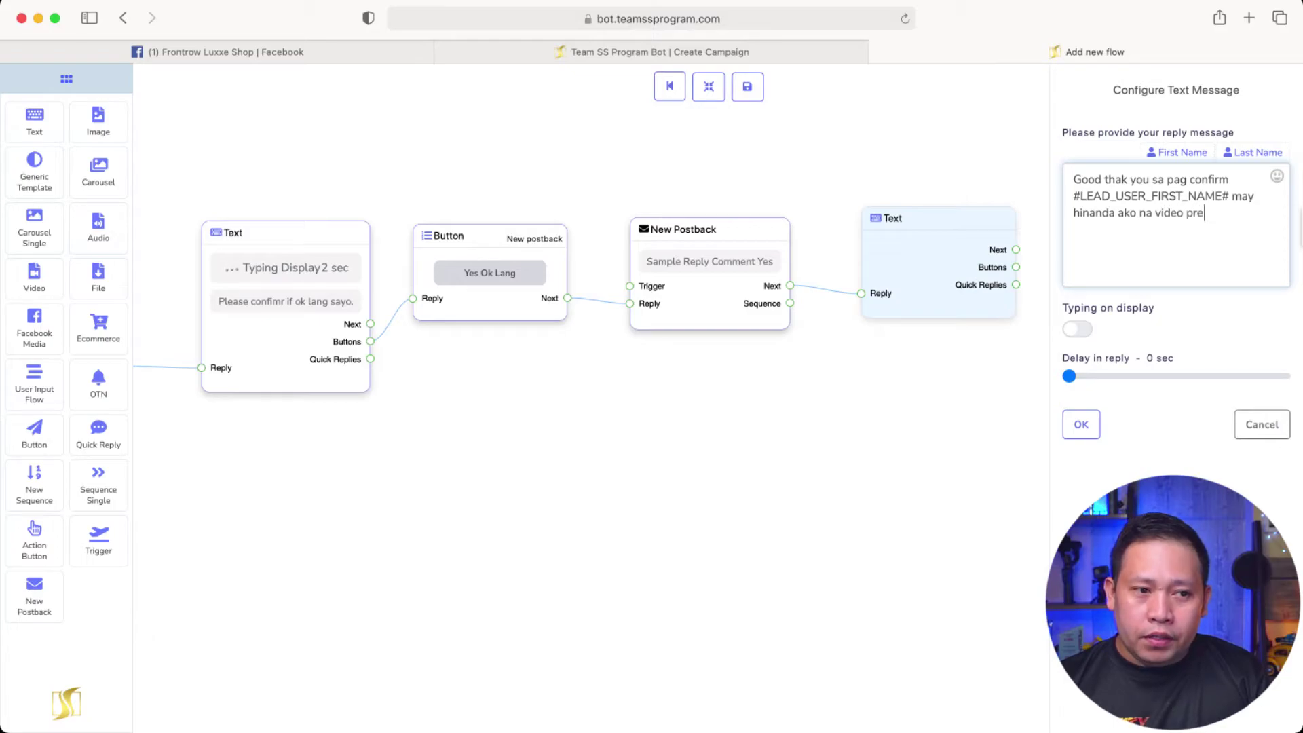
type("se")
key("BackSpace")
key("BackSpace")
key("BackSpace")
key("BackSpace")
key("BackSpace")
type("training")
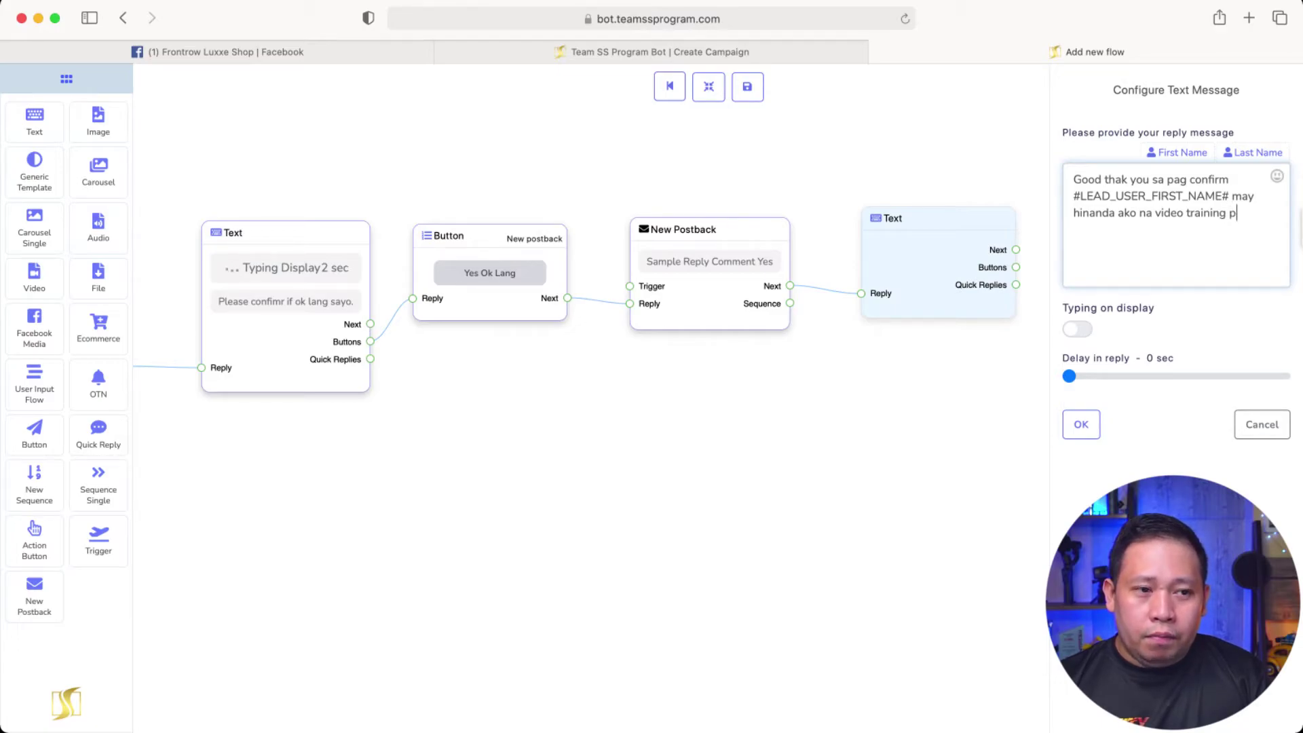
type(" para sayo")
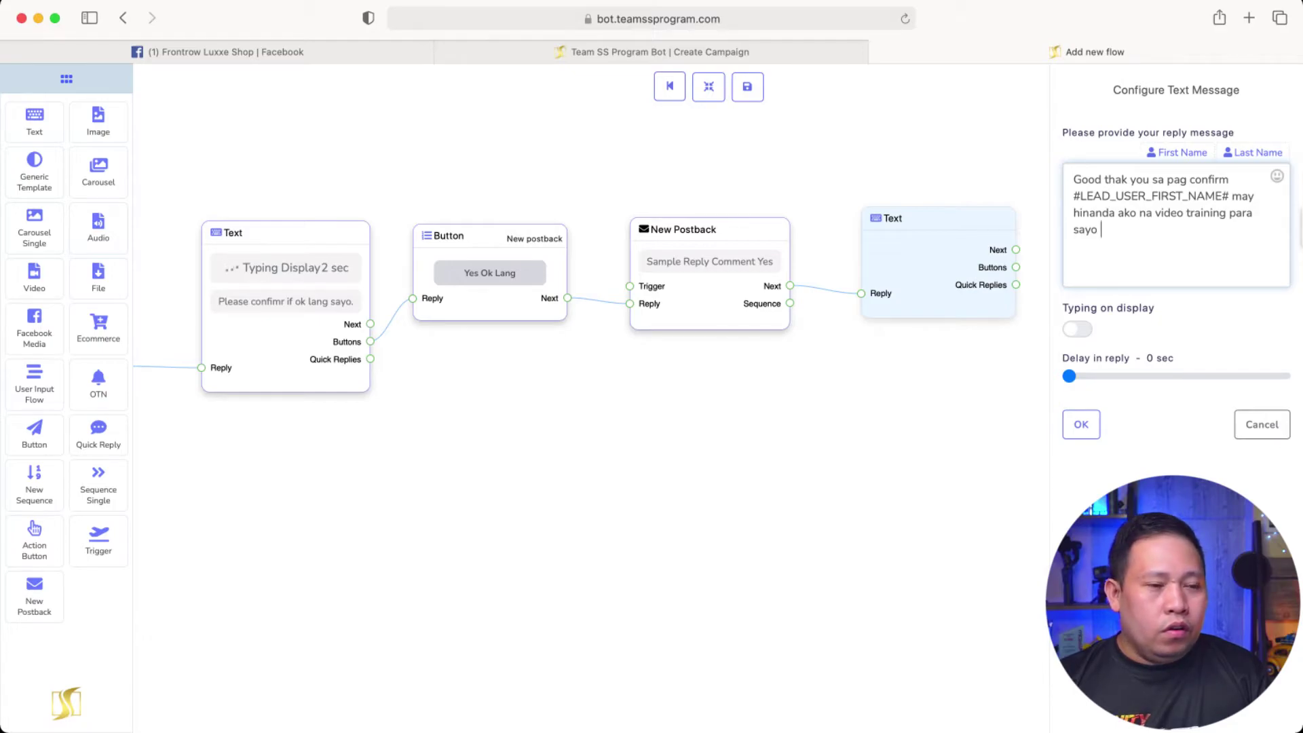
key("BackSpace")
key("BackSpace")
key("BackSpace")
key("BackSpace")
key("BackSpace")
Add "na magtuturo" after "video training" in the reply message, discarding the trial wording "paano ka"
type("na mate")
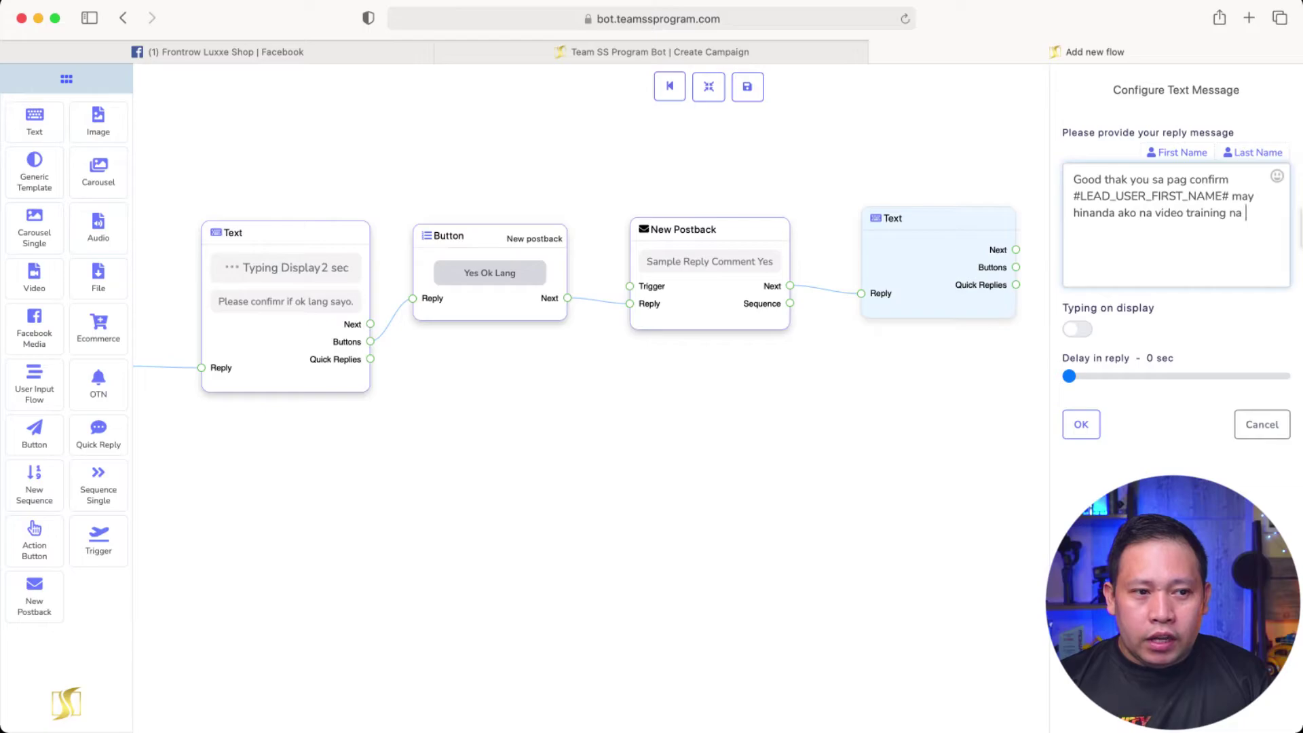
key("BackSpace")
type("t")
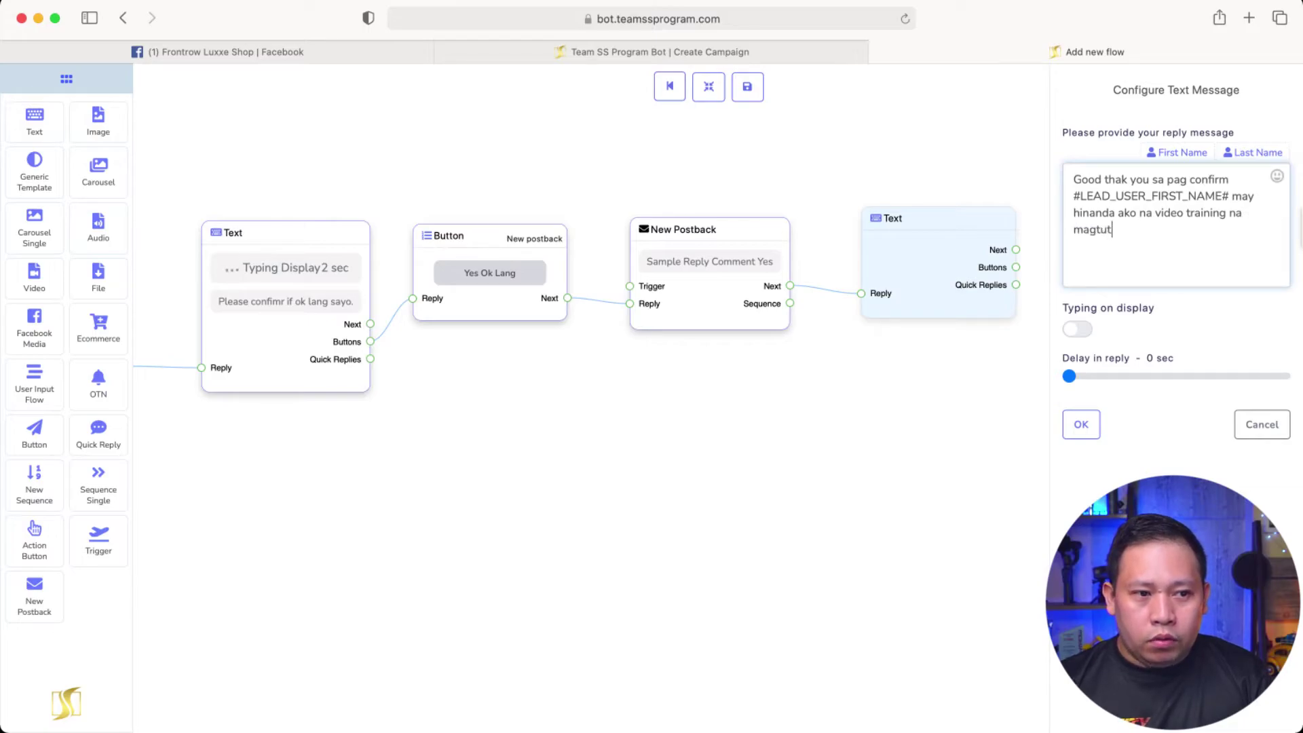
type("uro kung paano ka")
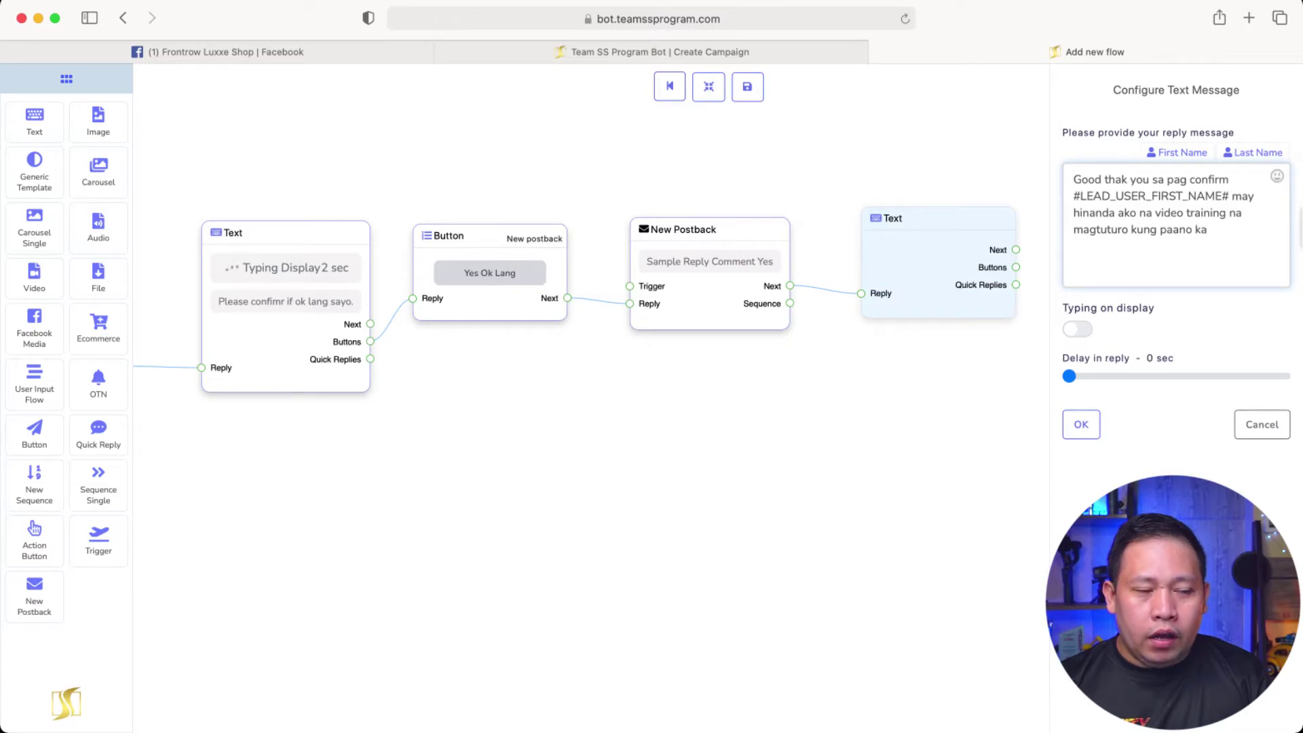
key("BackSpace")
key("BackSpace")
key("BackSpace")
key("BackSpace")
key("BackSpace")
key("BackSpace")
key("BackSpace")
key("BackSpace")
key("BackSpace")
key("BackSpace")
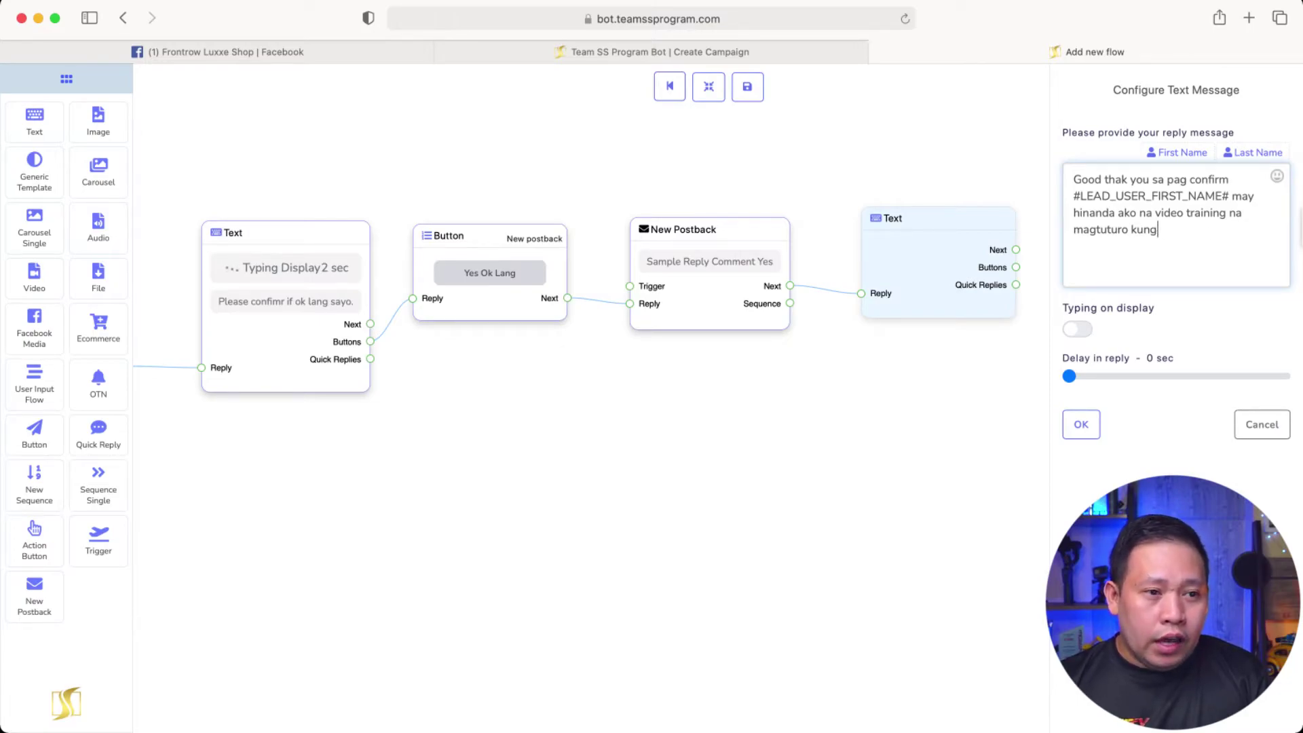
Extend the reply message with "ng step by step kung paano ka ma start ng business."
type("ng ste")
type("p by step kun")
type("g paano")
type(" ka ma st")
type("art ng")
type(" business. Cli")
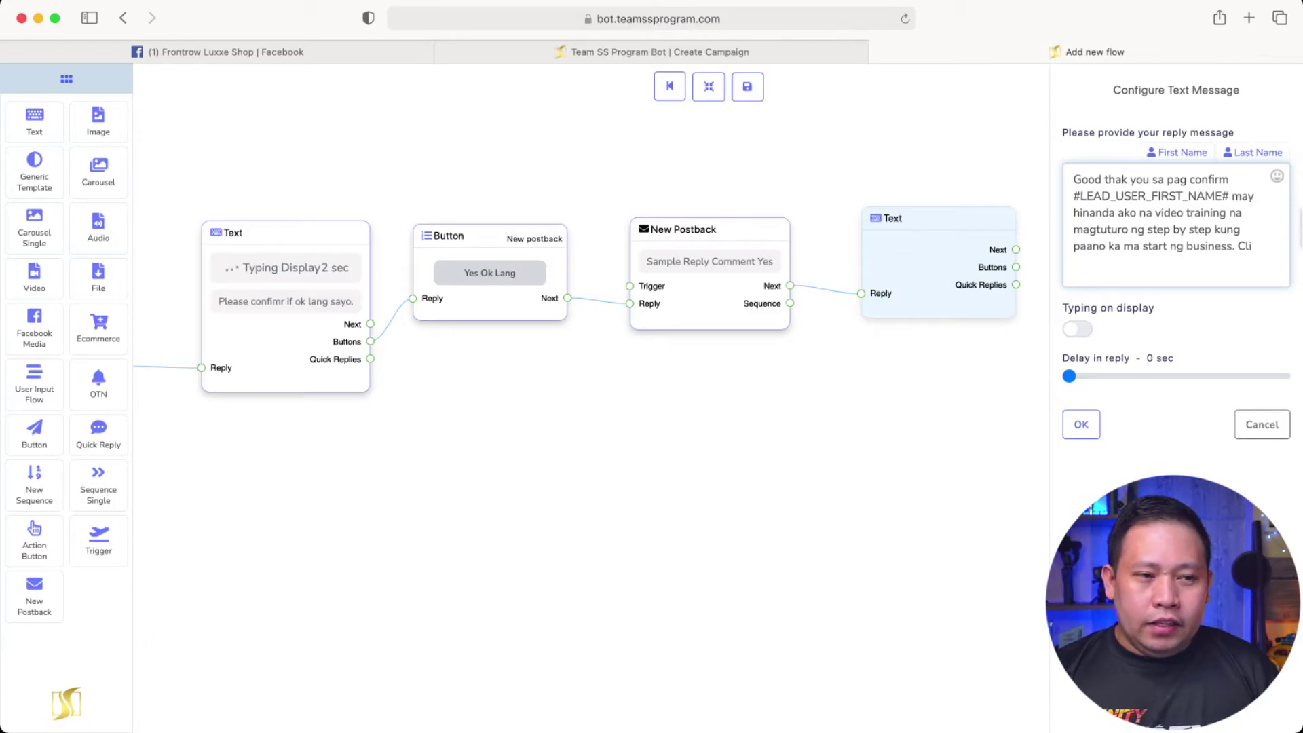
Finish the reply message with the call to action "Click the WATCH button below."
type("the ")
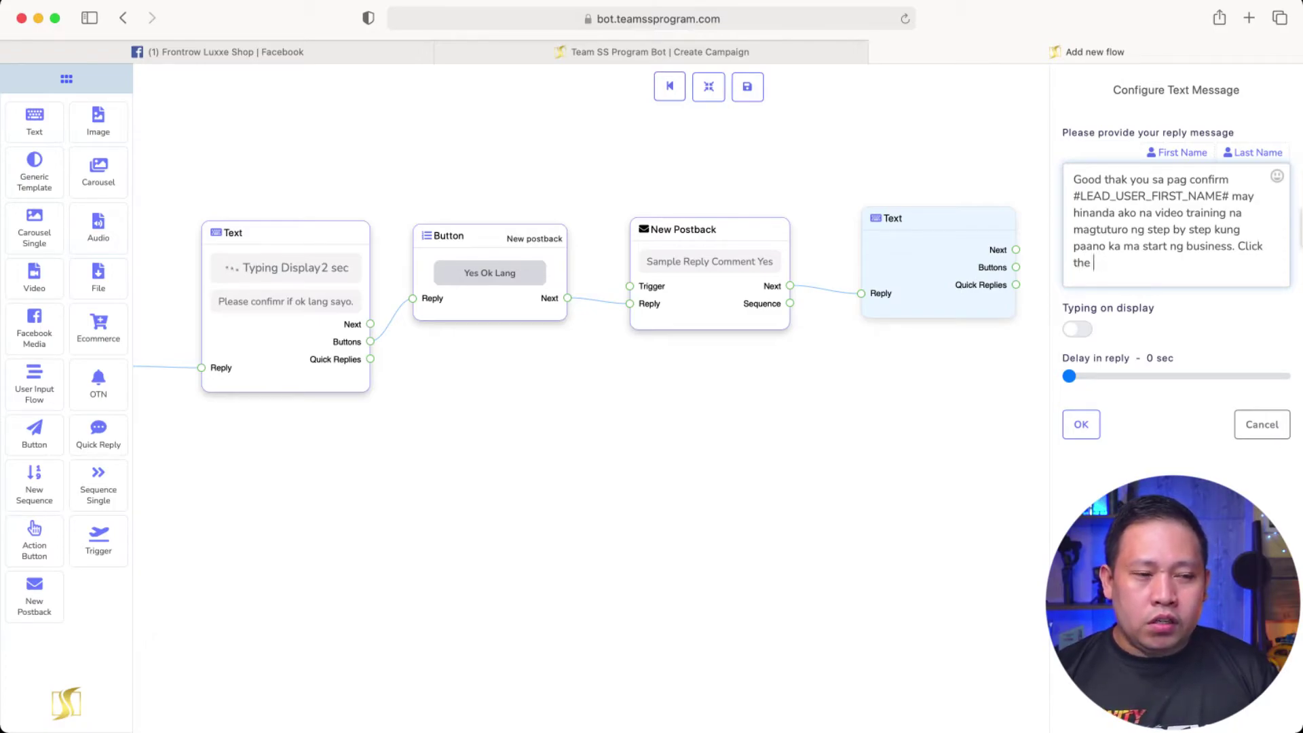
type("WATCH BUT")
key("BackSpace")
key("BackSpace")
type("button bellow")
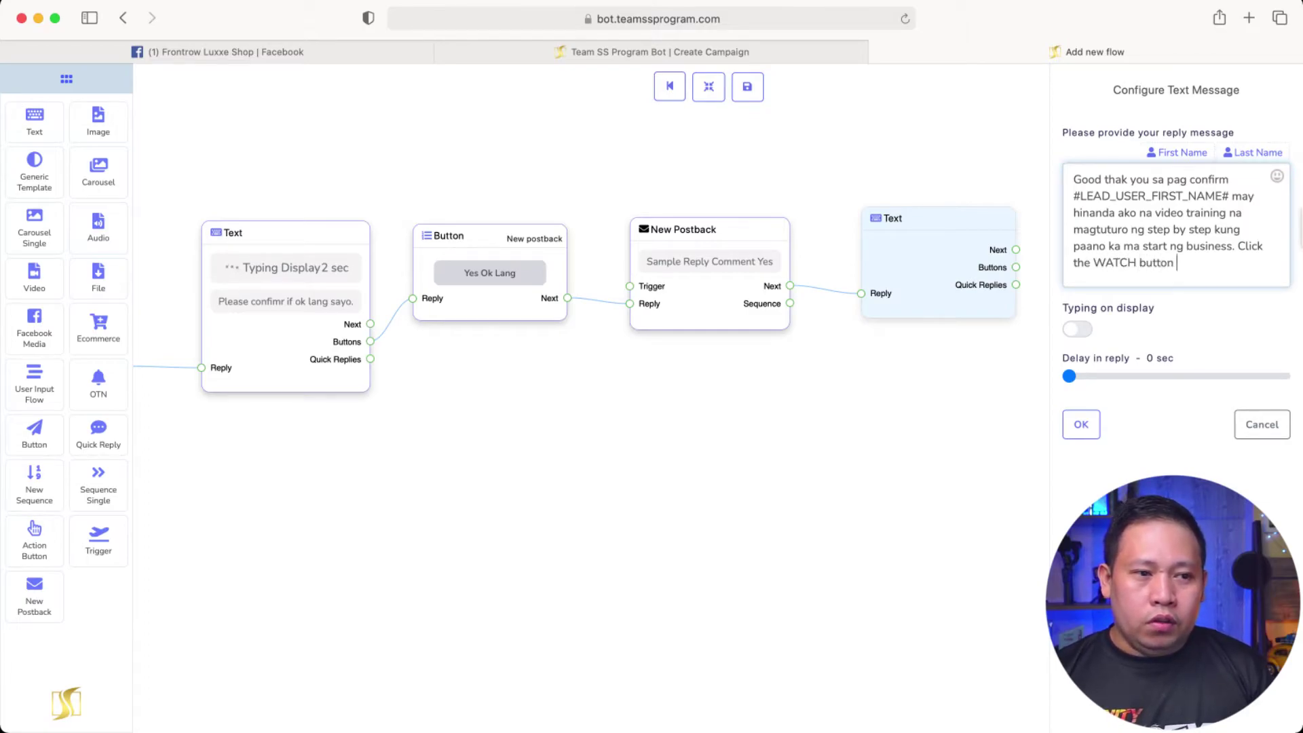
key("BackSpace")
key("BackSpace")
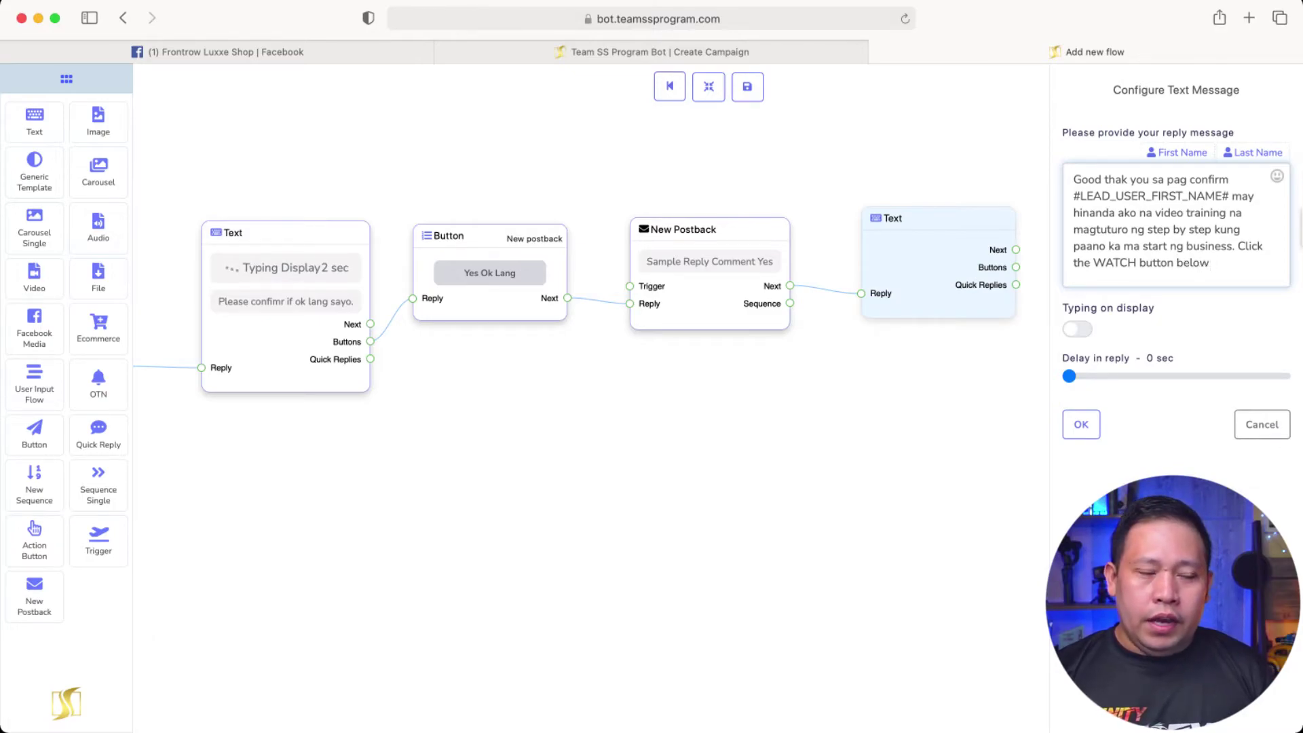
type(".")
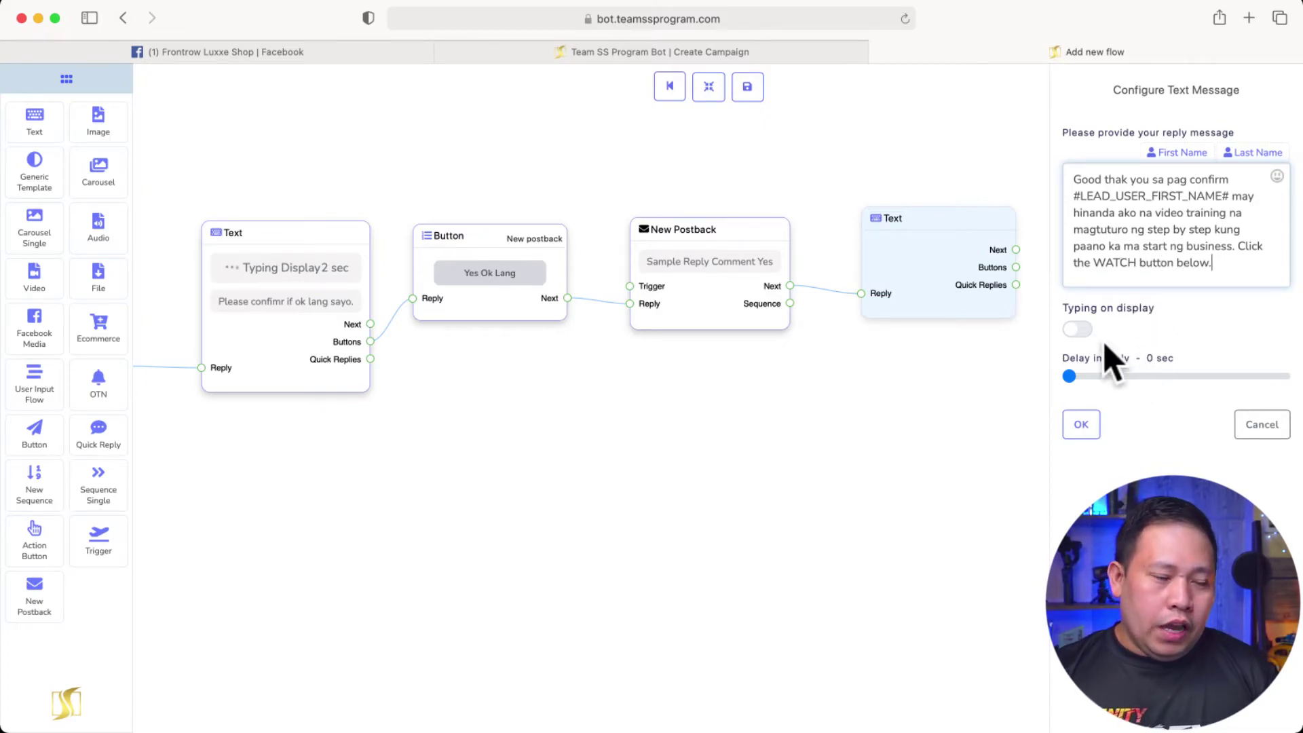
Enable the typing display with a 2 sec reply delay for the new text message, and move its block nearer the postback
left_click(1077, 329)
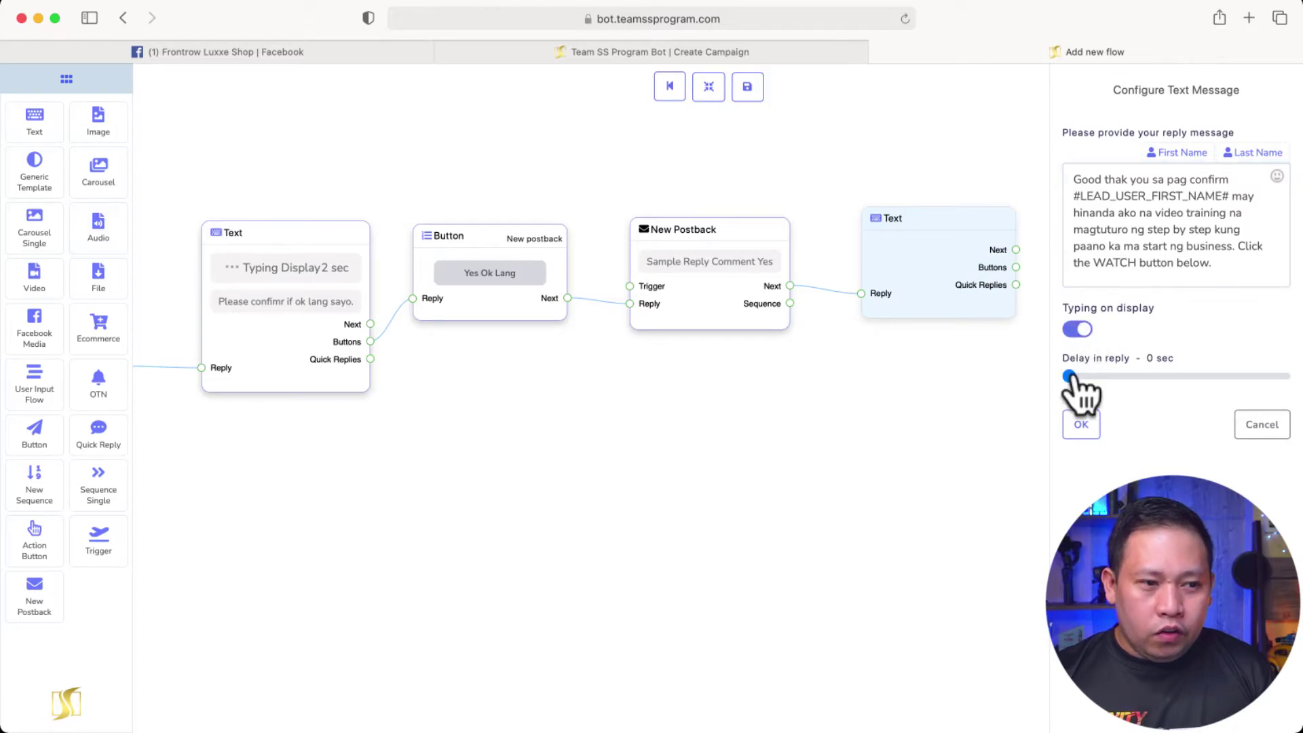
left_click_drag(1071, 376, 1077, 377)
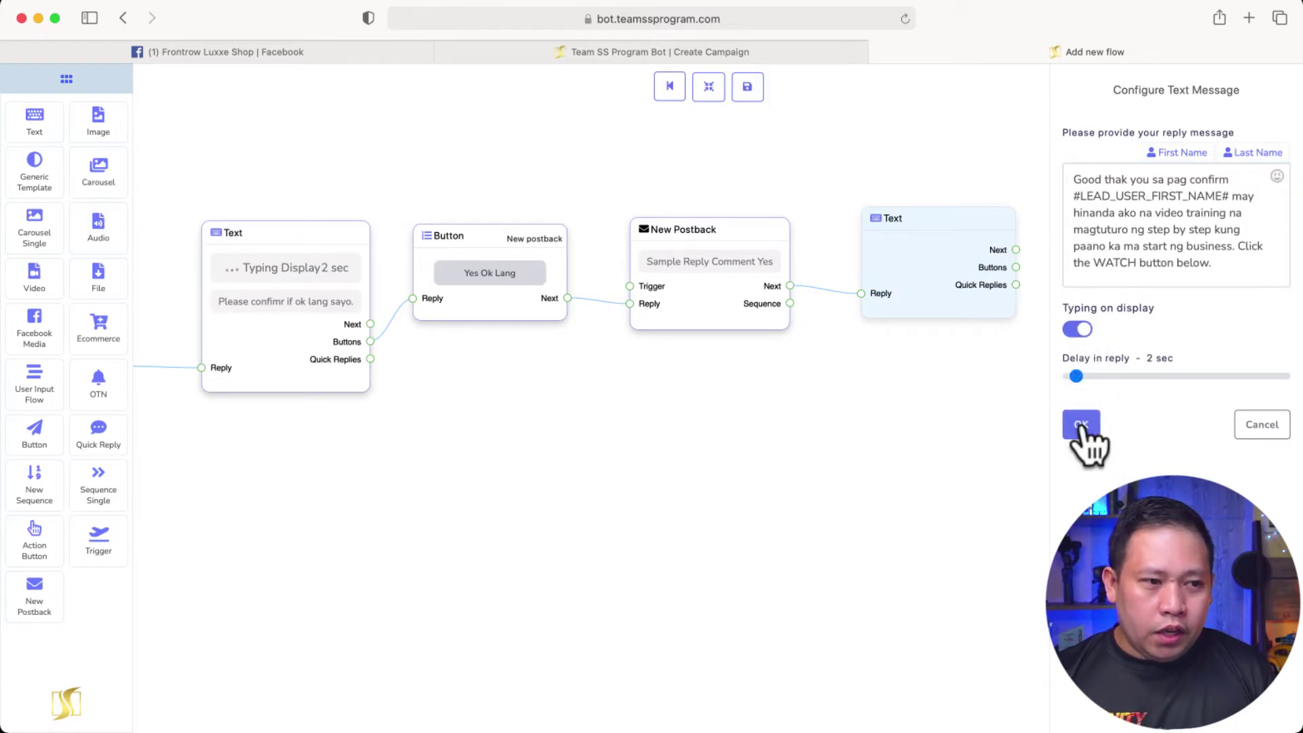
left_click(1081, 426)
left_click_drag(1029, 309, 983, 316)
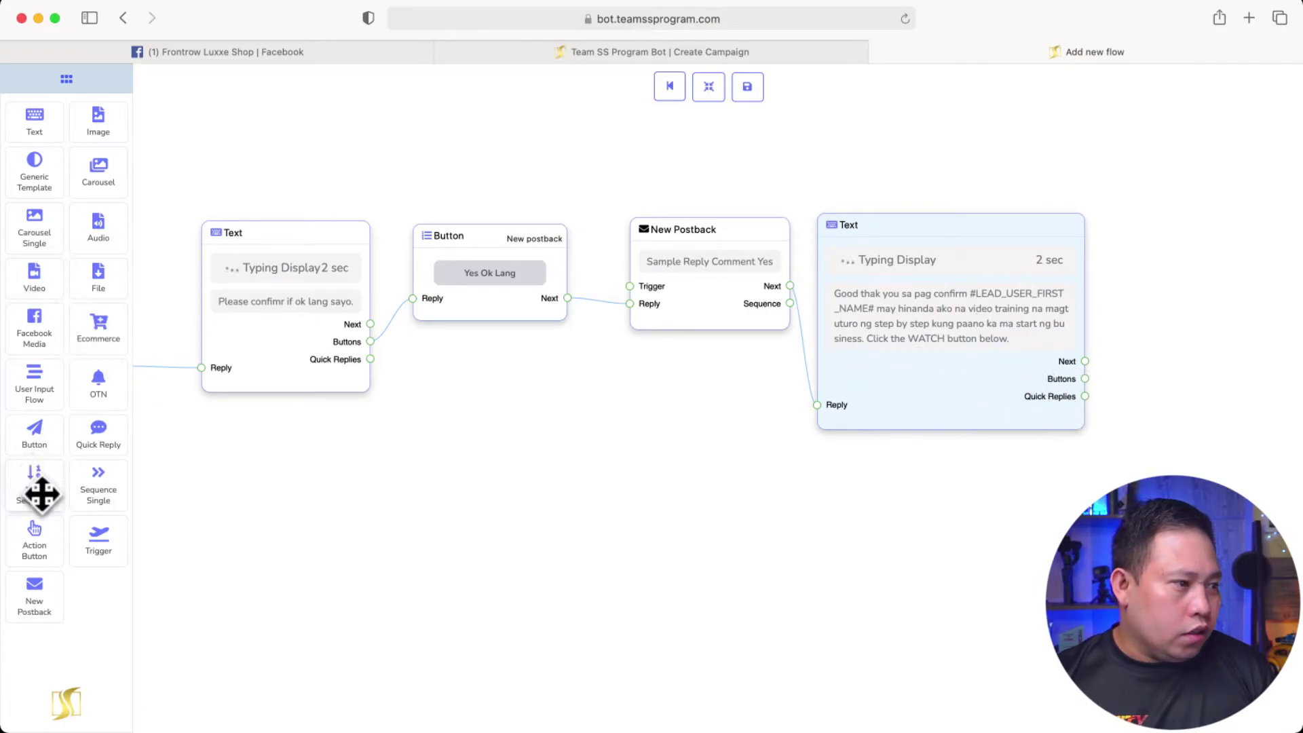
Add a Button block beside the last text message and connect its Reply to that message's Buttons output
left_click_drag(34, 438, 1172, 364)
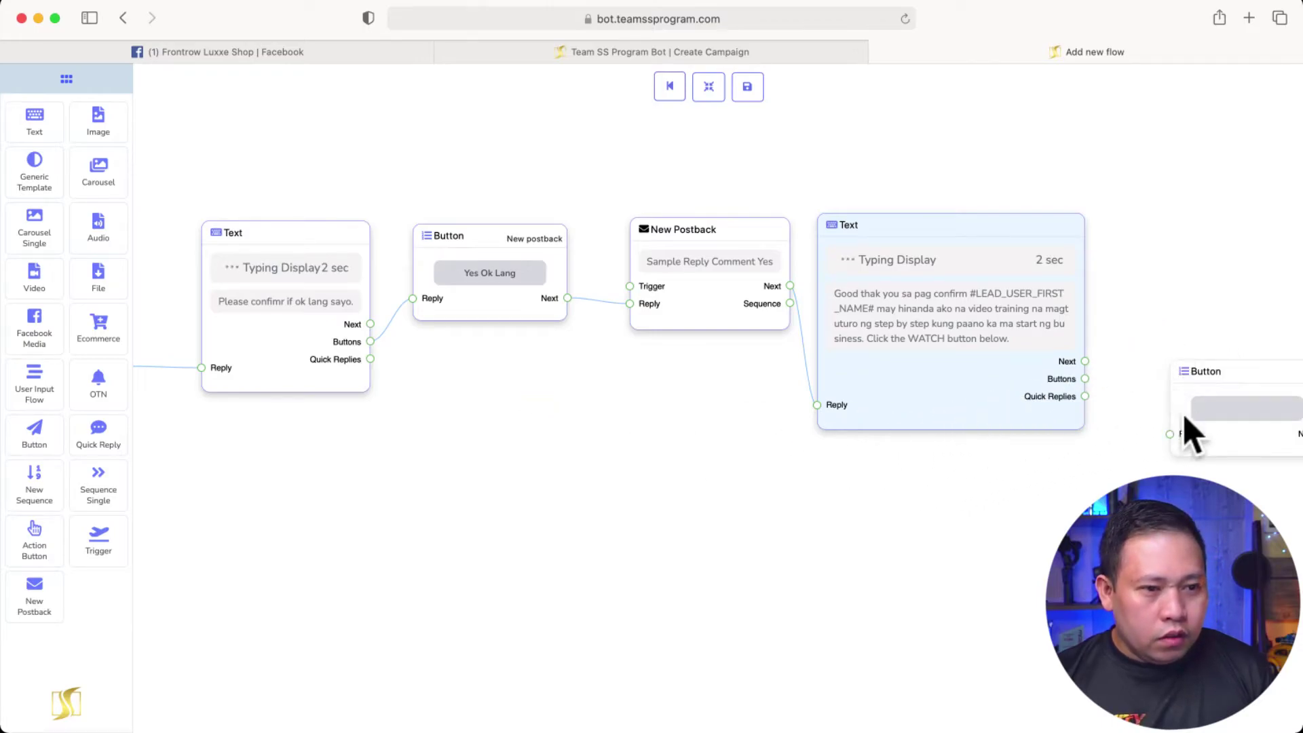
left_click_drag(1075, 511, 893, 518)
left_click_drag(988, 441, 913, 391)
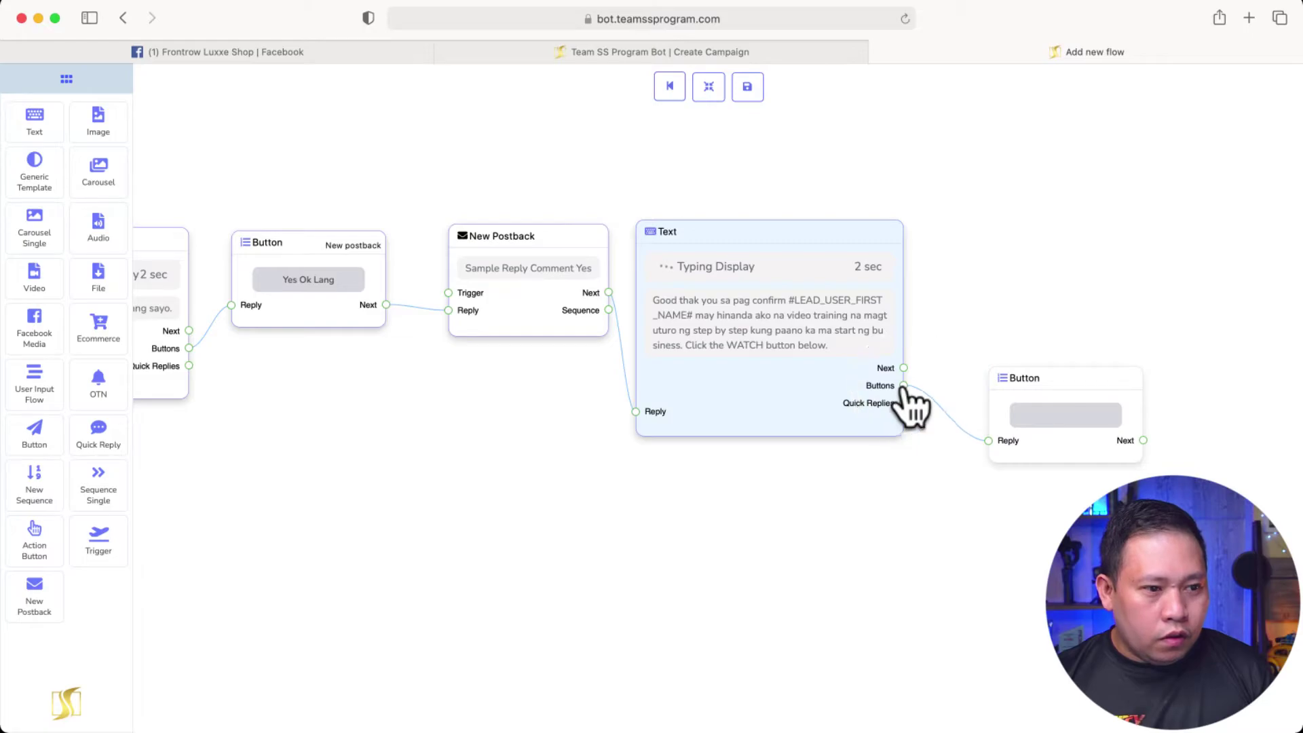
left_click_drag(1084, 422, 1041, 352)
Configure the new button with the text "WATCH" and the button type Webview [TALL]
left_click(1032, 346)
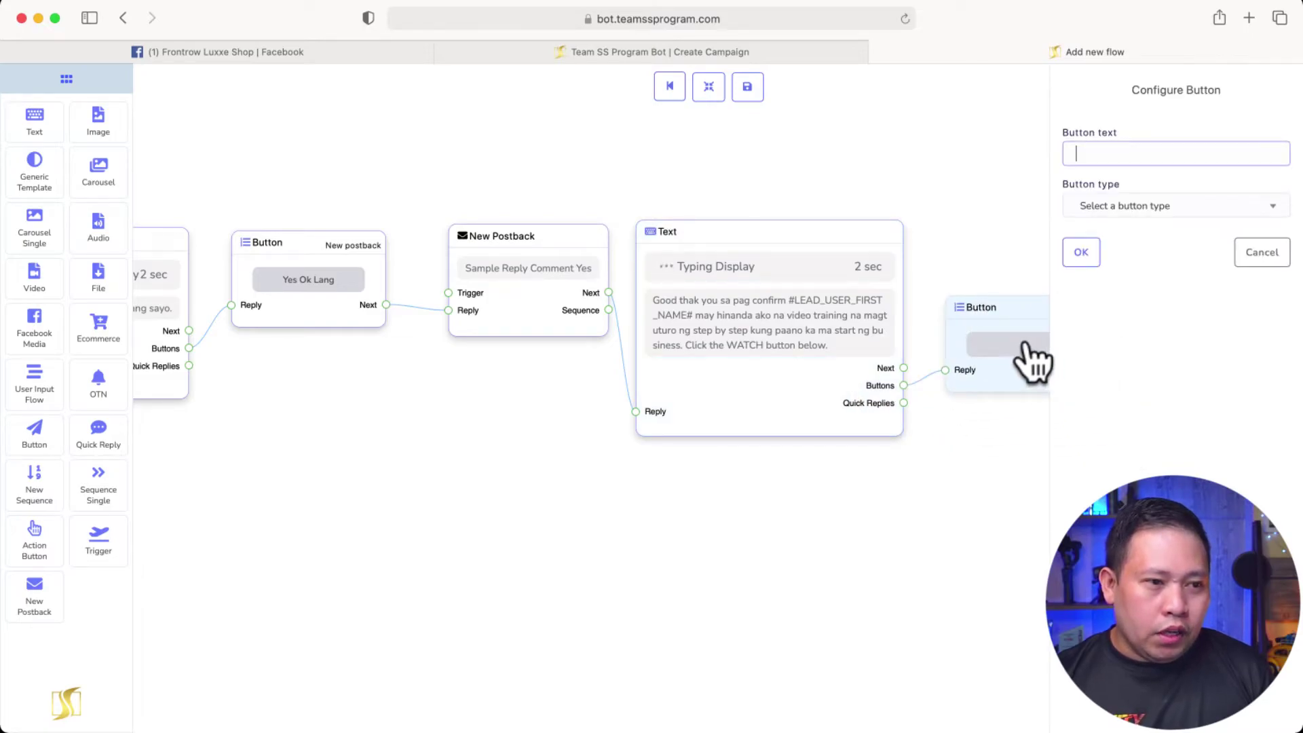
type("wa")
key("BackSpace")
type("W")
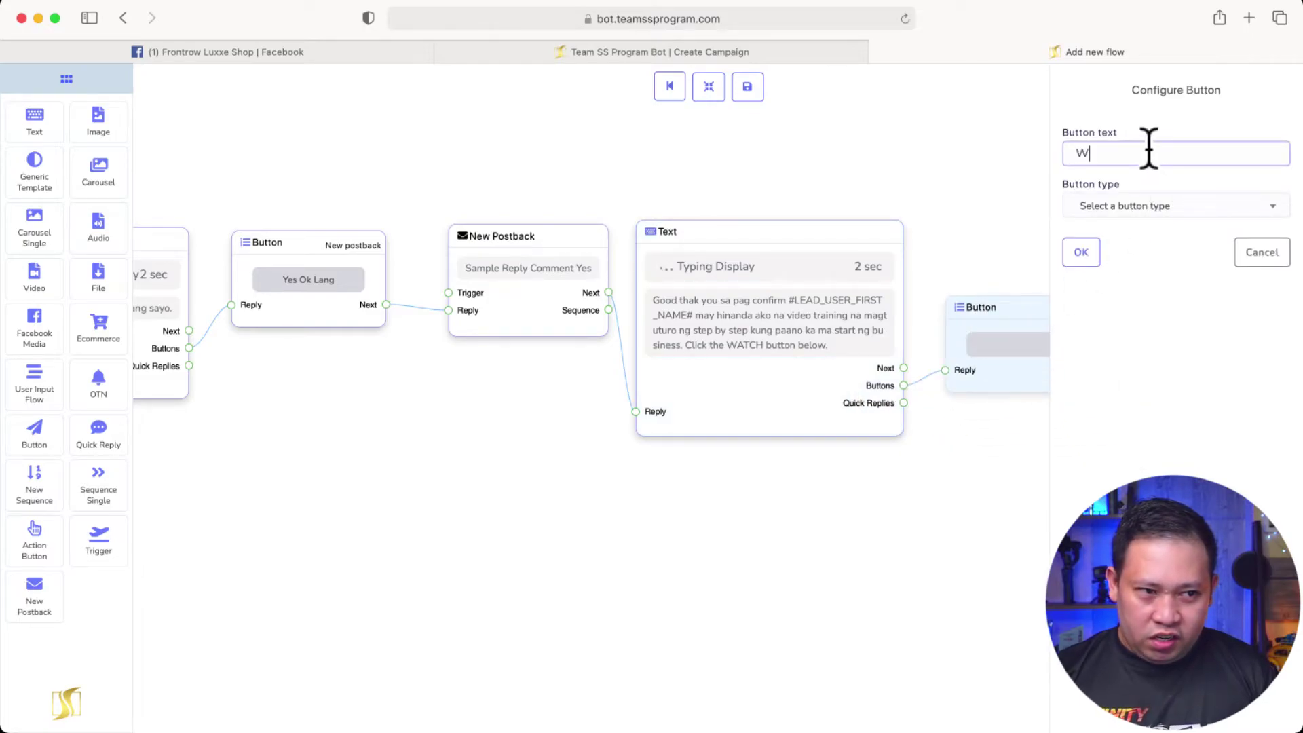
type("ATCH")
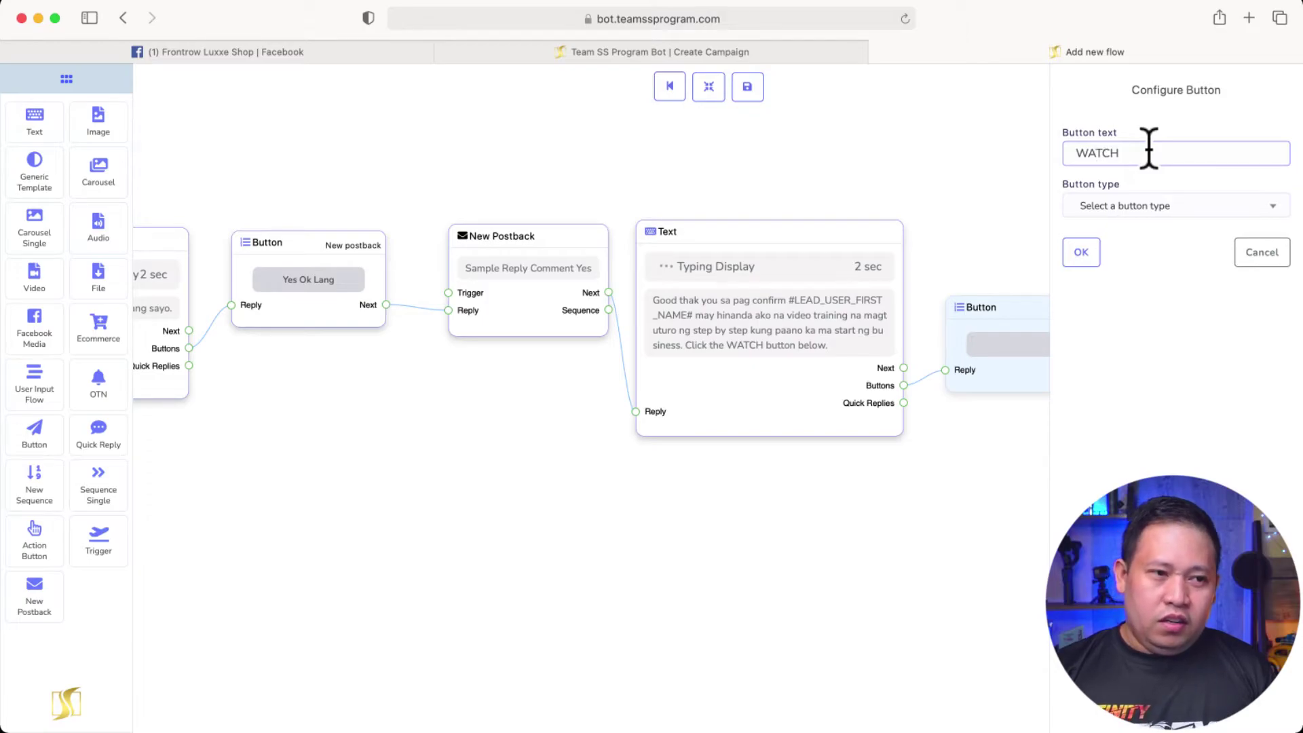
left_click(1127, 207)
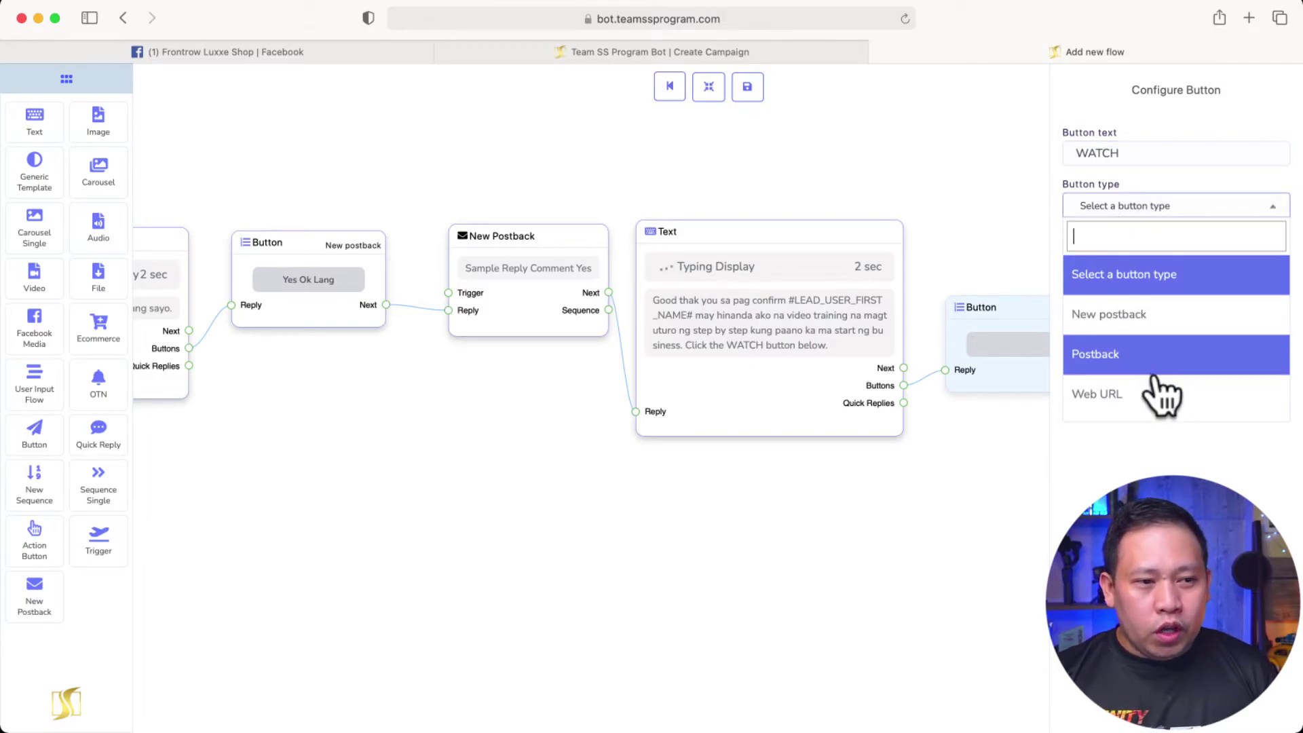
scroll(1163, 397, "down", 5)
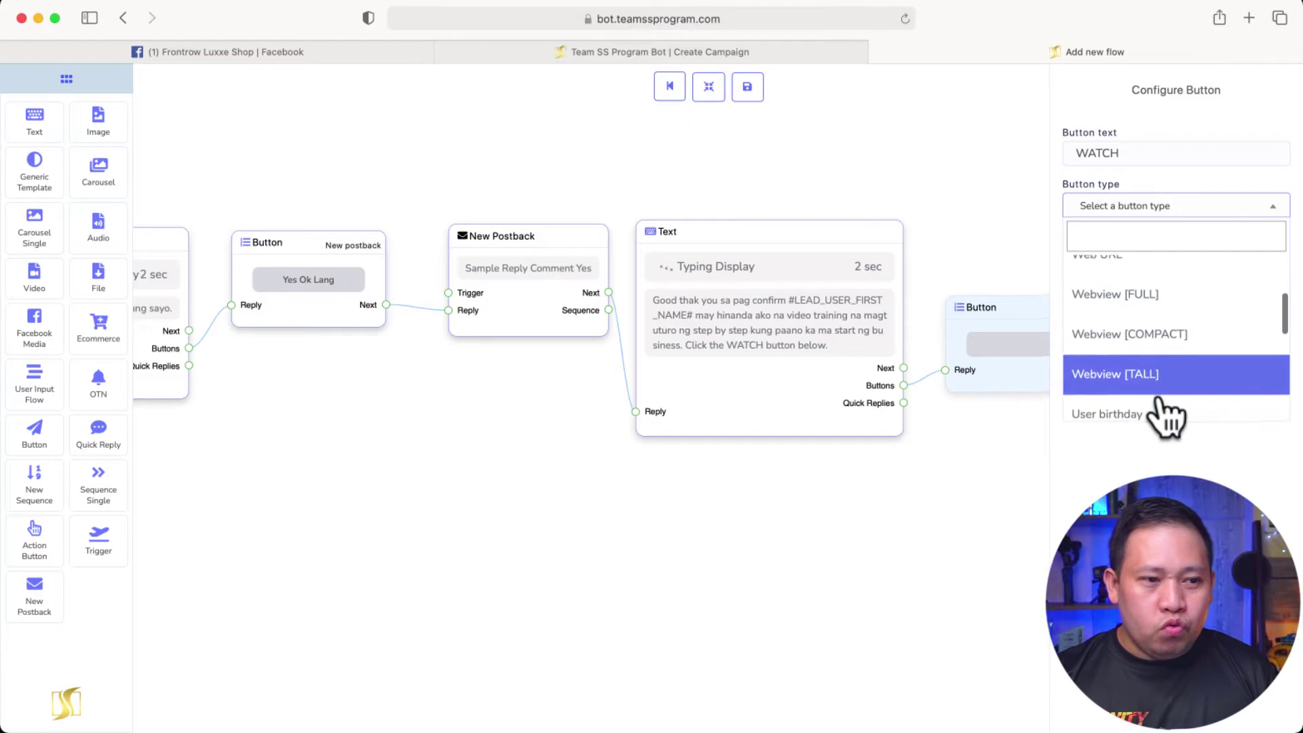
left_click(1161, 377)
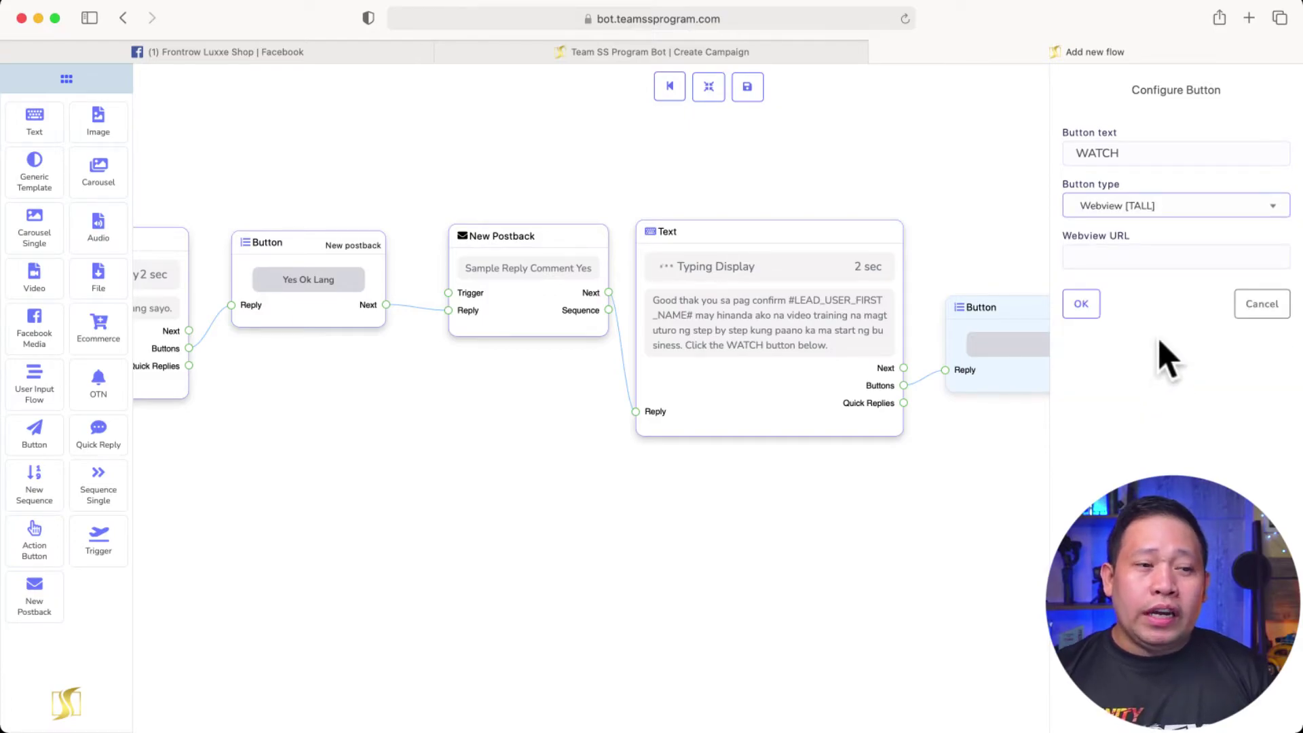
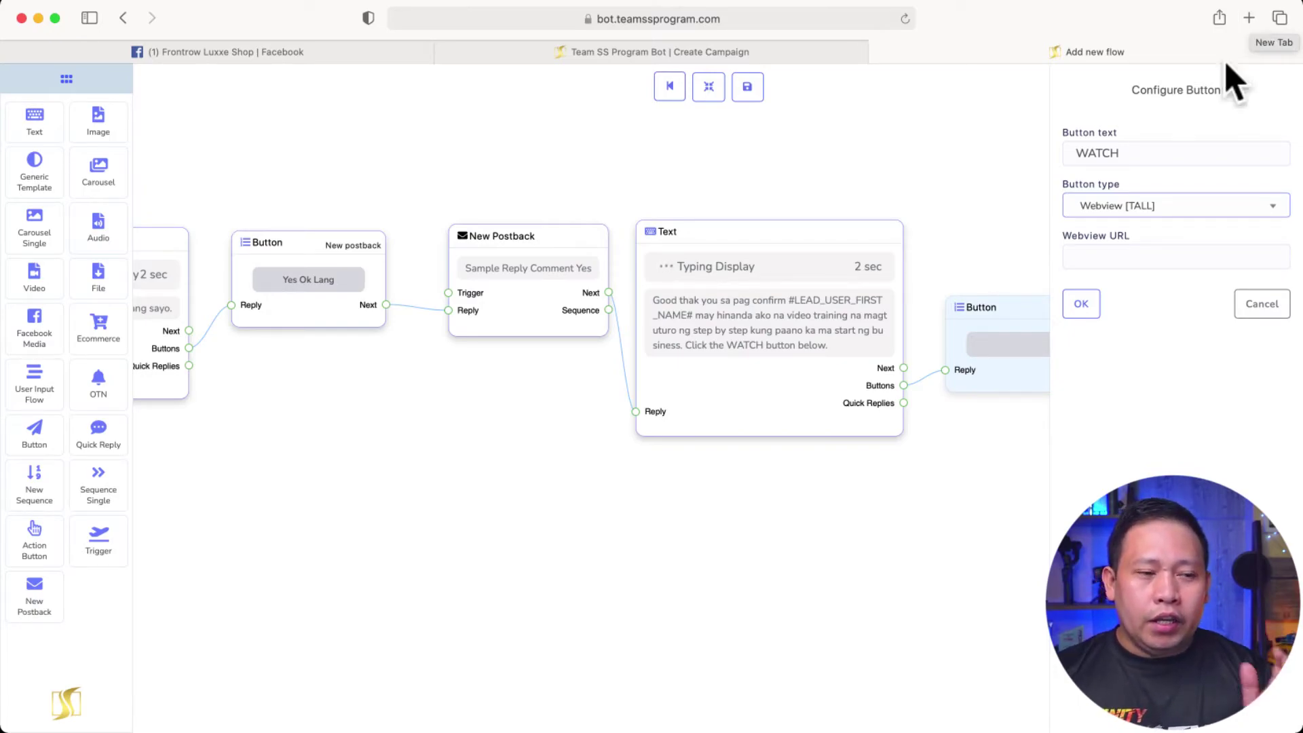
Open the teamssprogram.com/frontrow-presentation/ page in a new browser tab and check its training video
left_click(1095, 258)
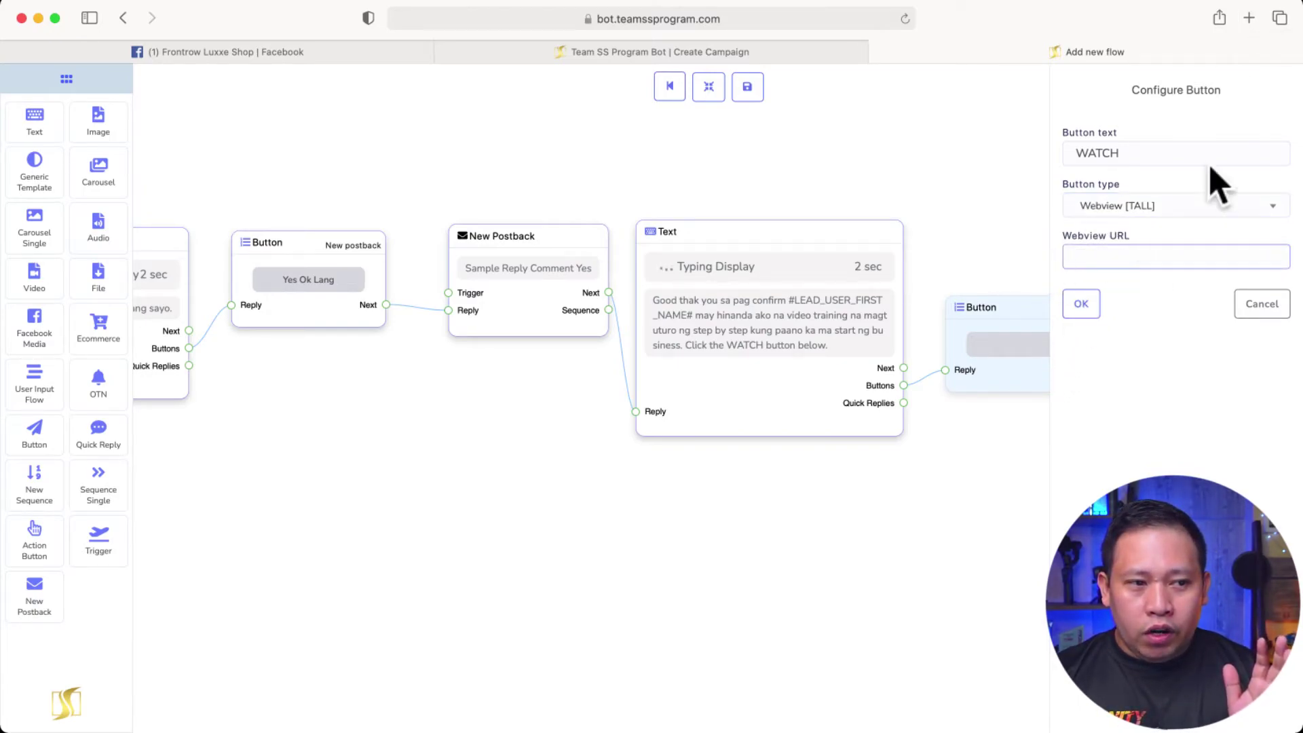
left_click(1249, 18)
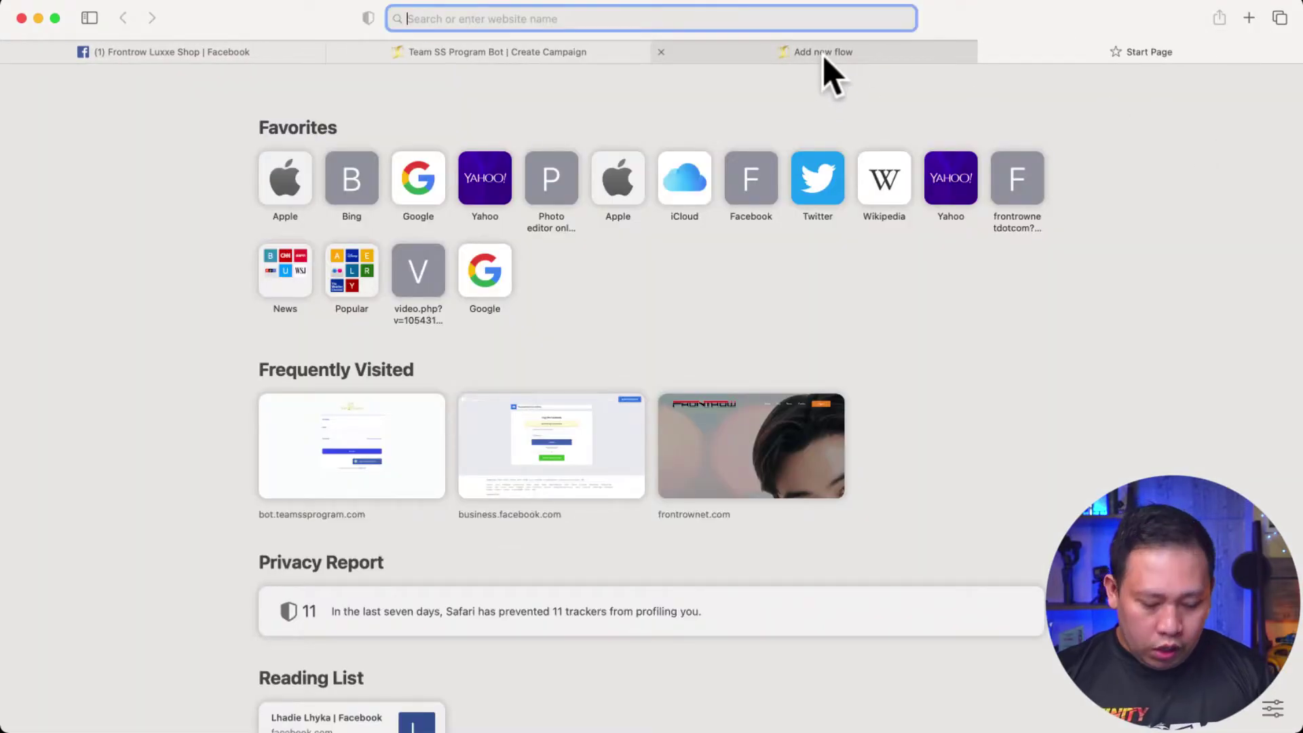
type("TEAM")
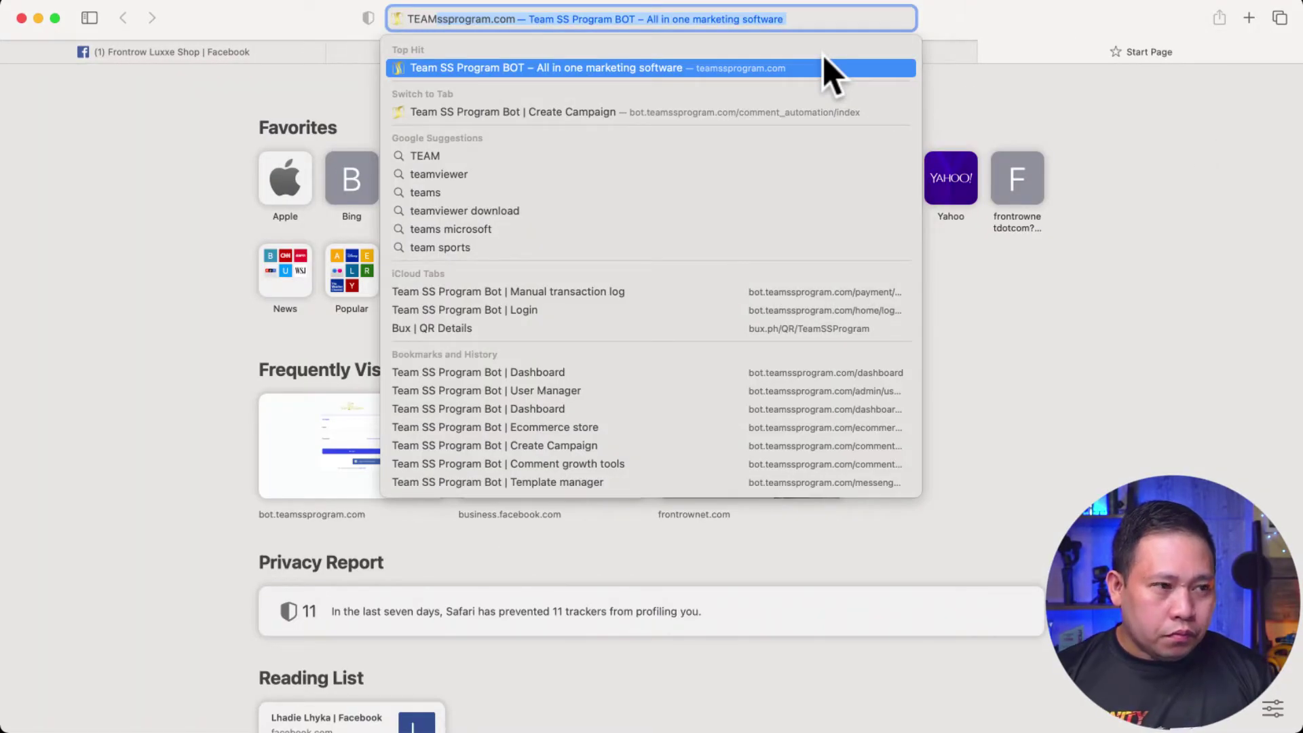
key("Right")
type("/")
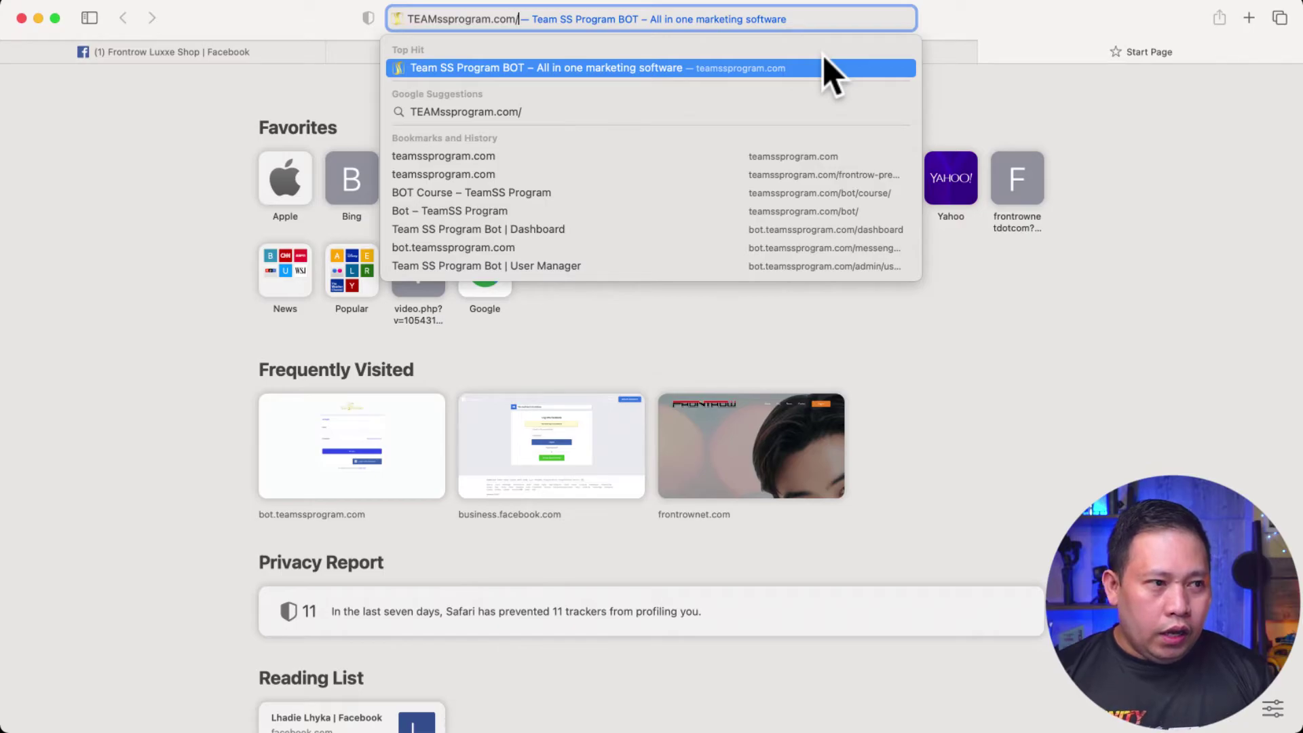
type("fr")
key("Return")
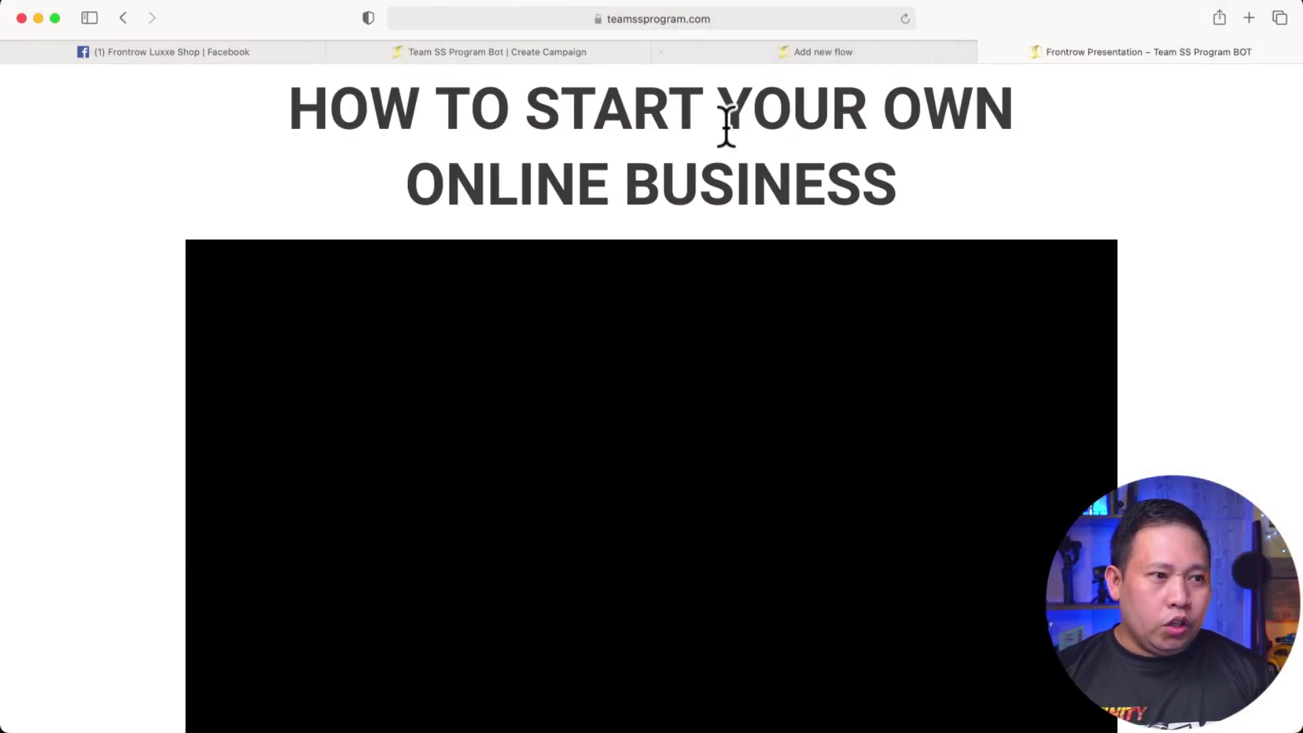
scroll(795, 263, "down", 3)
scroll(679, 169, "up", 3)
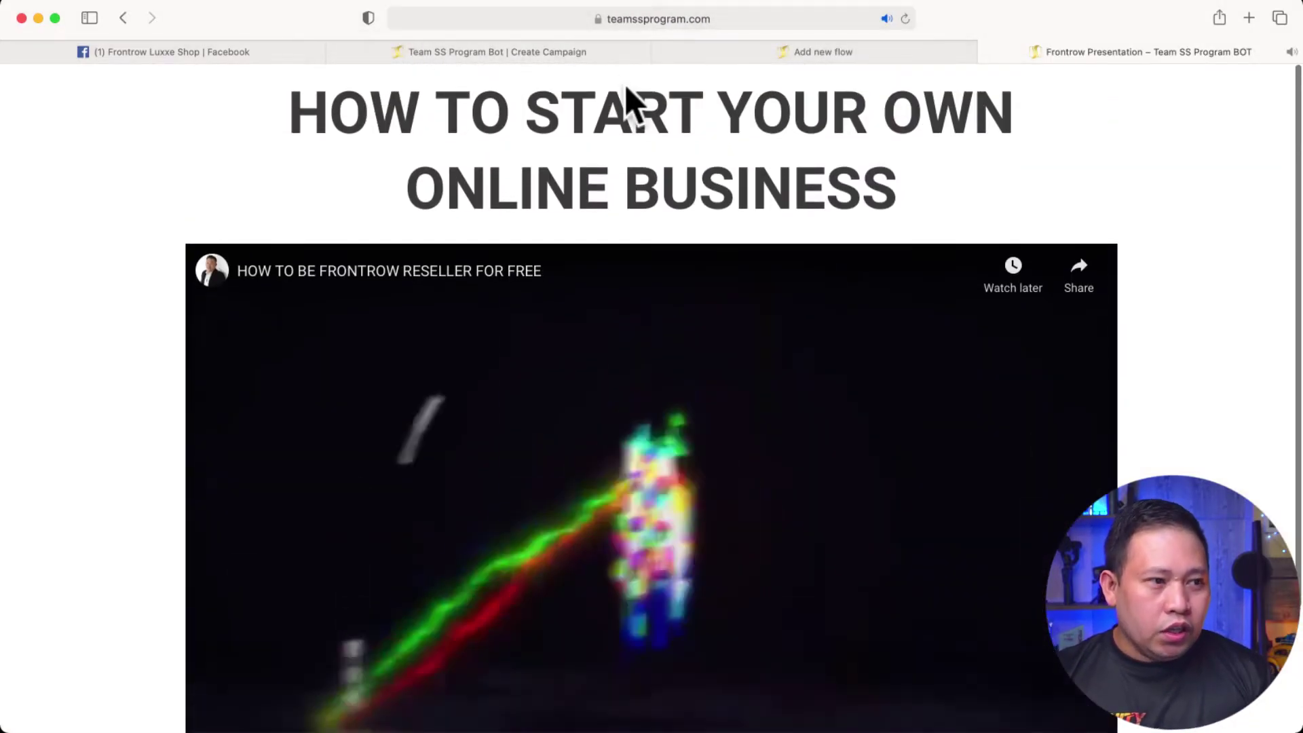
Copy the presentation page's address, close that page, and save the address as the WATCH button's Webview URL
left_click(635, 21)
right_click(626, 22)
left_click(648, 48)
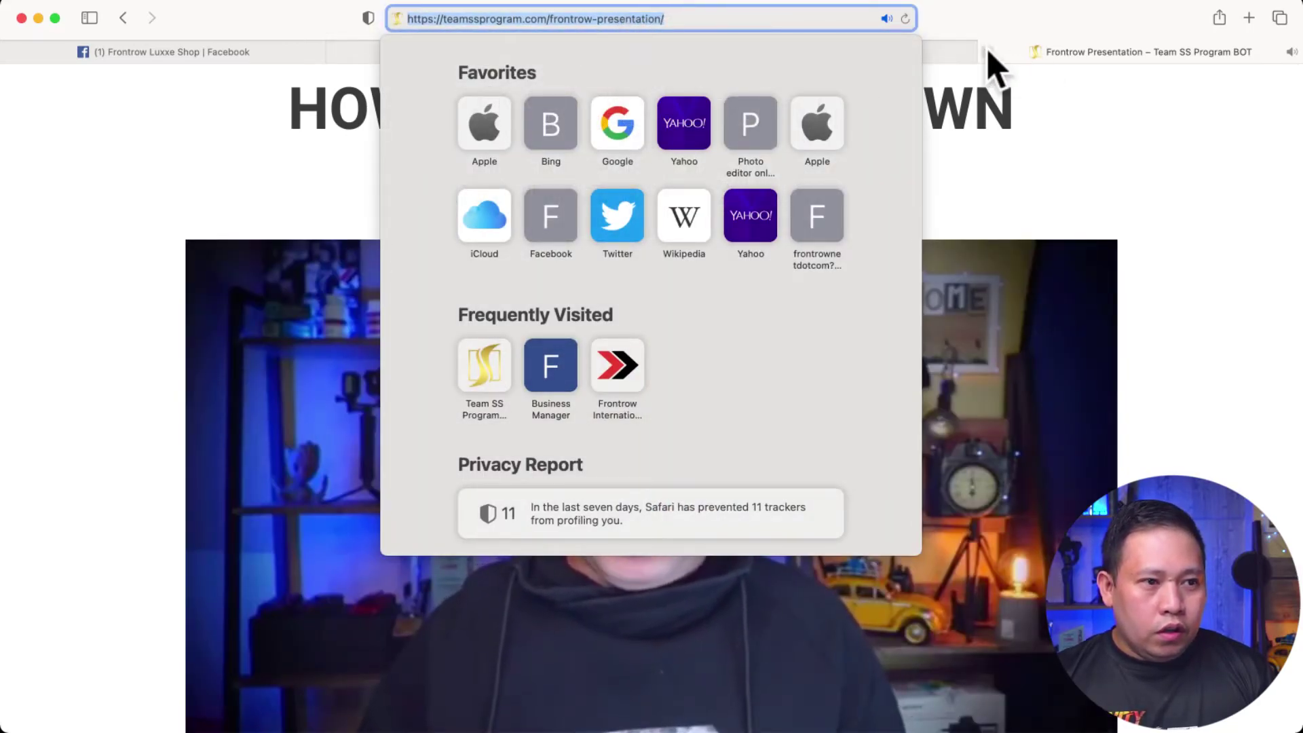
left_click(988, 53)
left_click(1106, 257)
key("super+v")
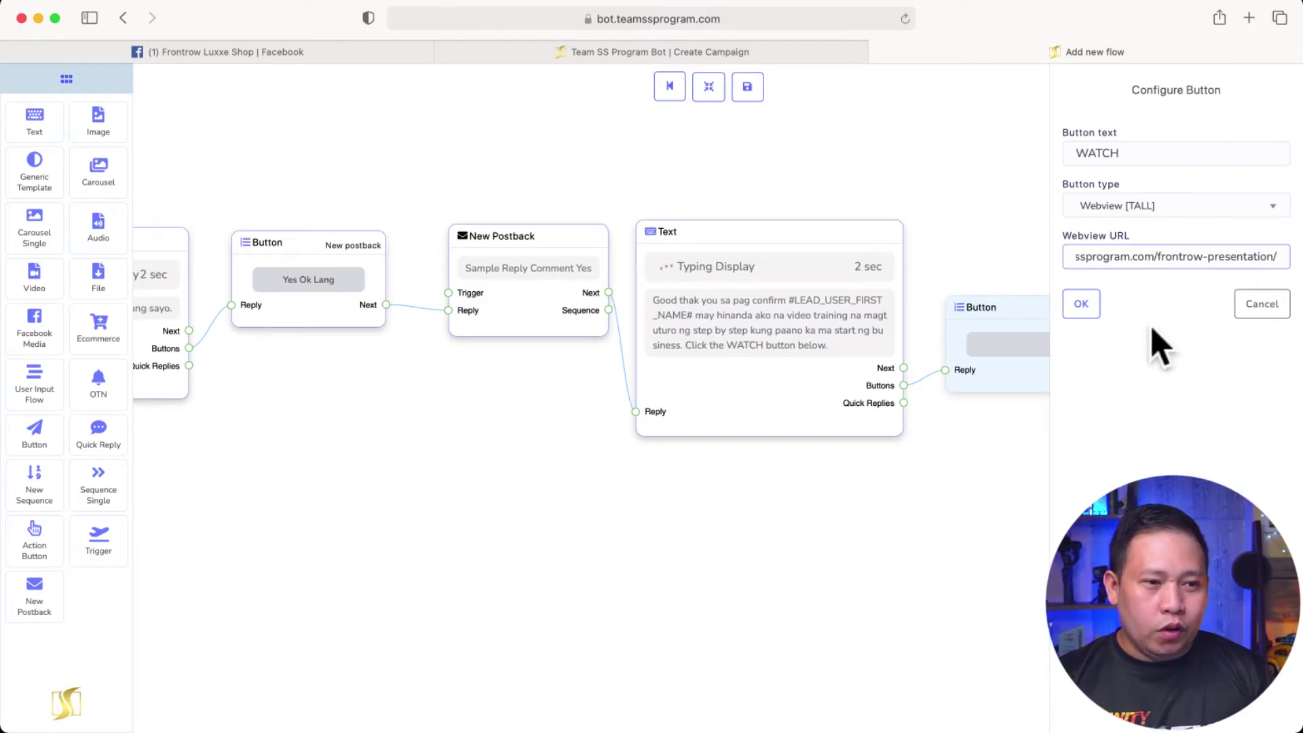
left_click(1086, 311)
left_click_drag(1046, 311, 1035, 276)
scroll(1048, 442, "down", 2)
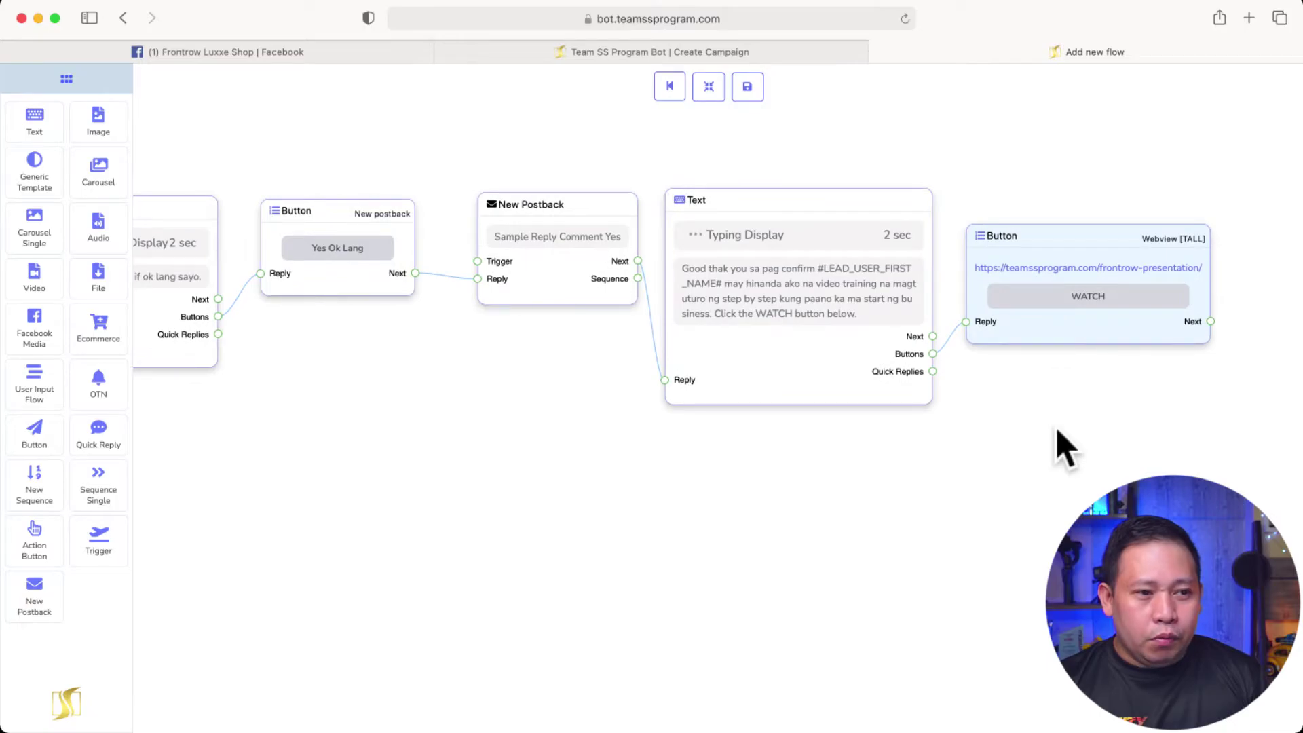
Open bot.teamssprogram.com in a new browser tab and go to the Messenger Bot's Whitelisted domains
left_click(1249, 18)
type("bot.teamssprogram.com")
key("Return")
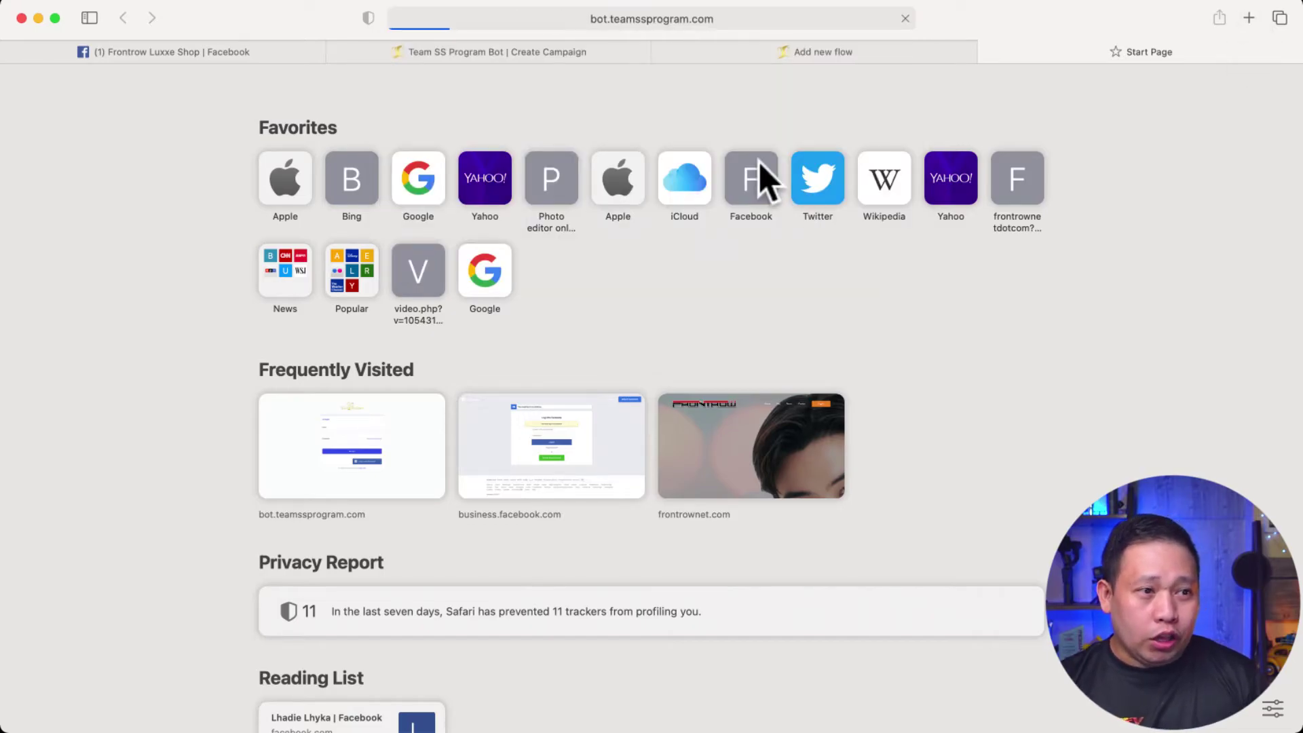
scroll(102, 428, "down", 1)
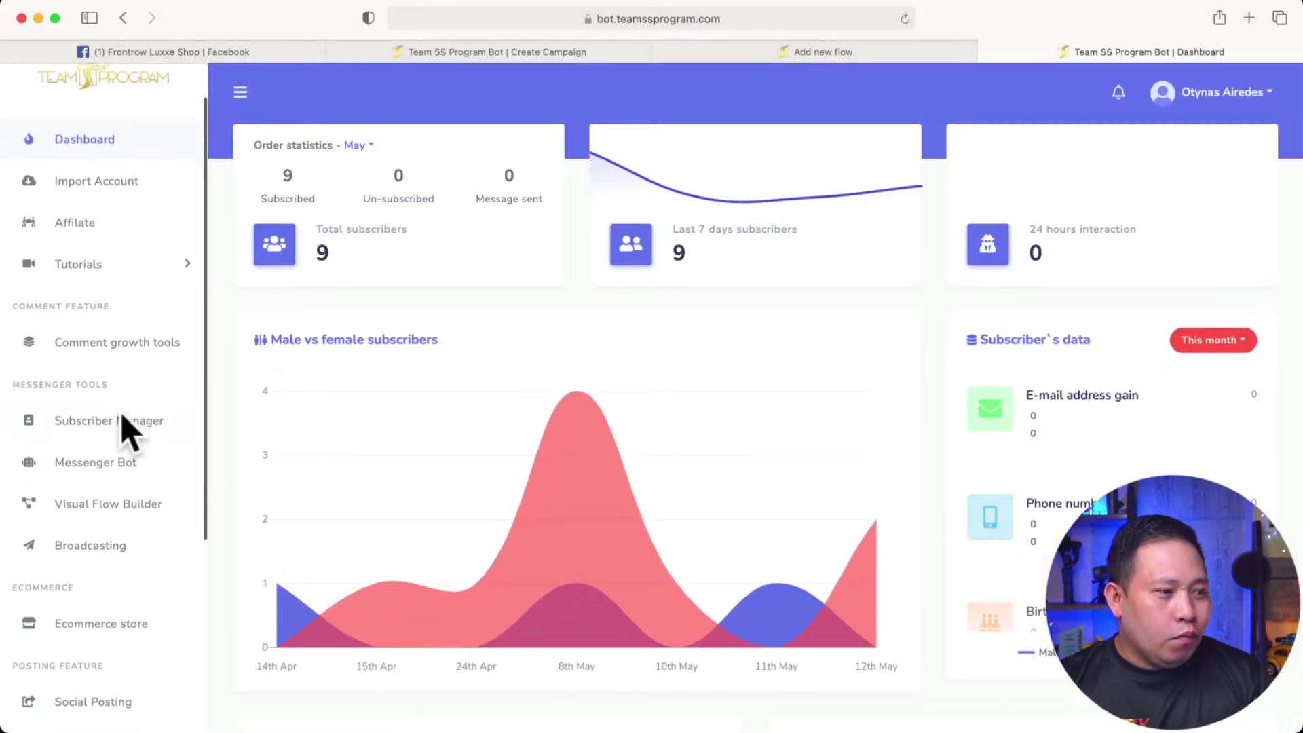
left_click(109, 464)
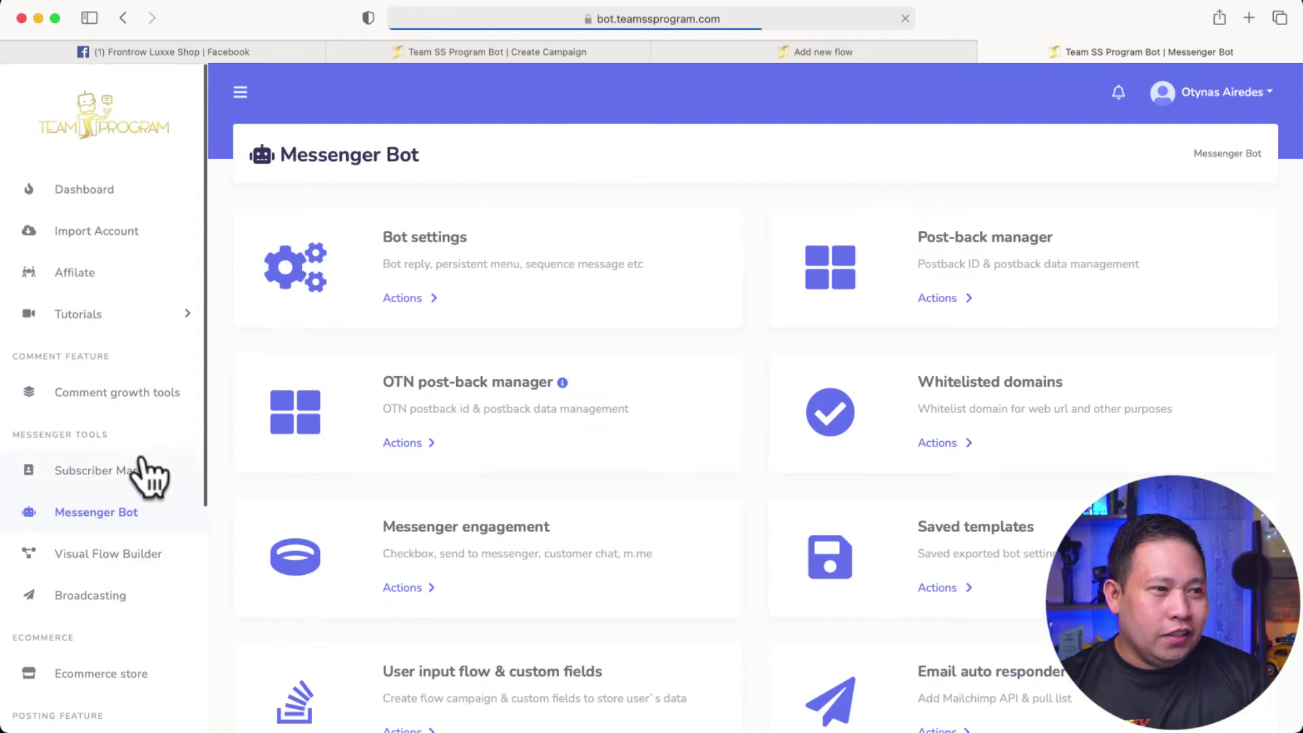
scroll(942, 537, "down", 3)
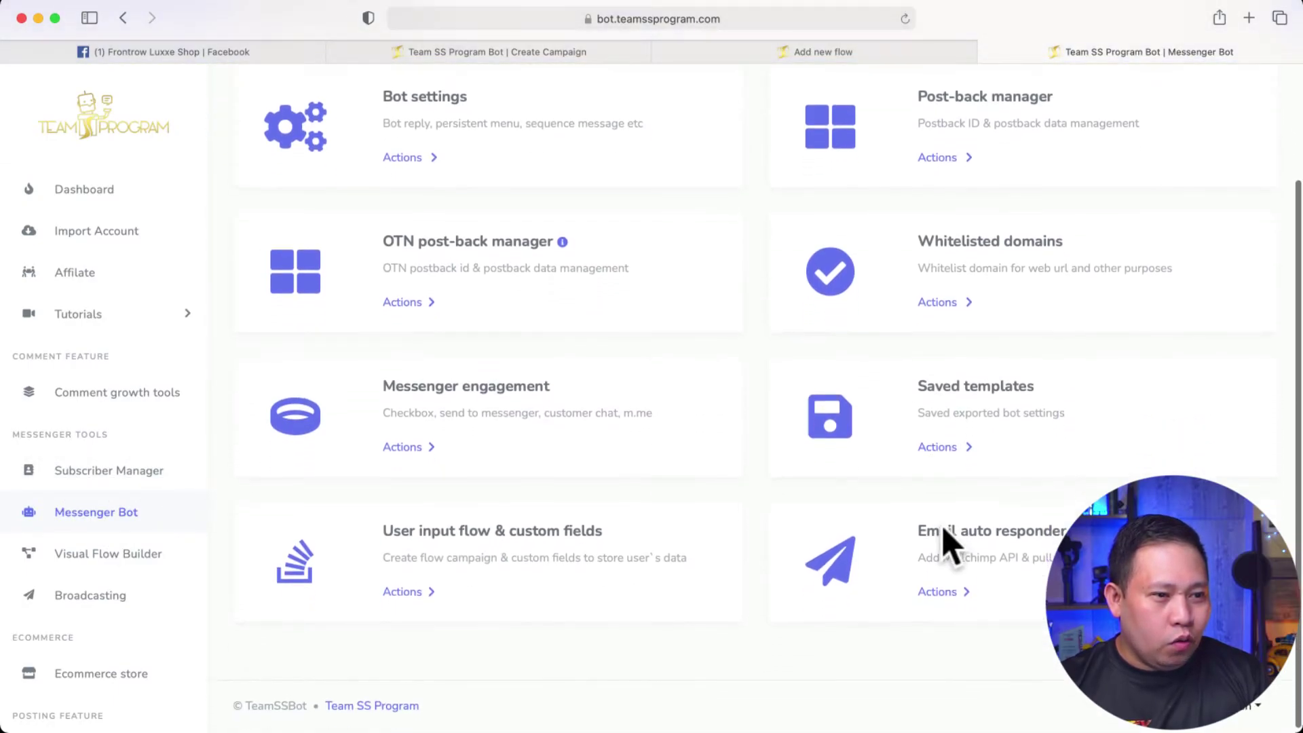
left_click(937, 299)
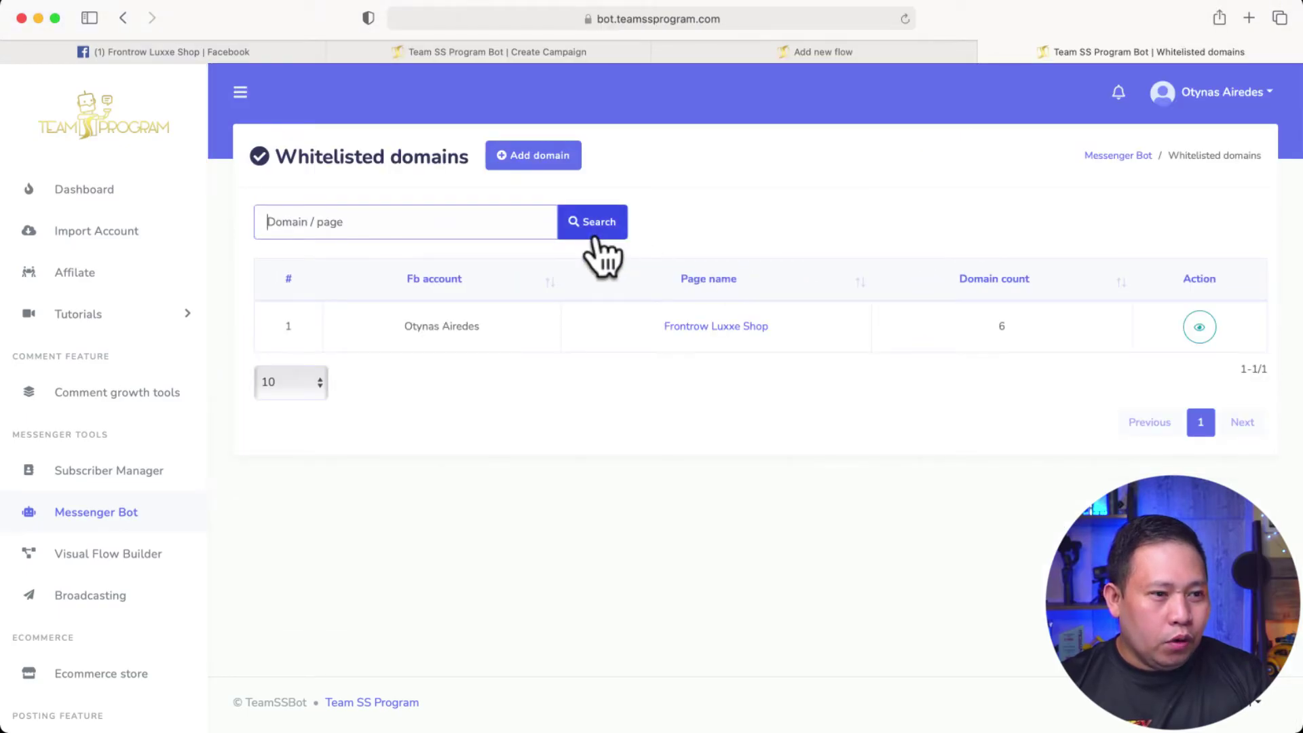
left_click(531, 158)
left_click(539, 196)
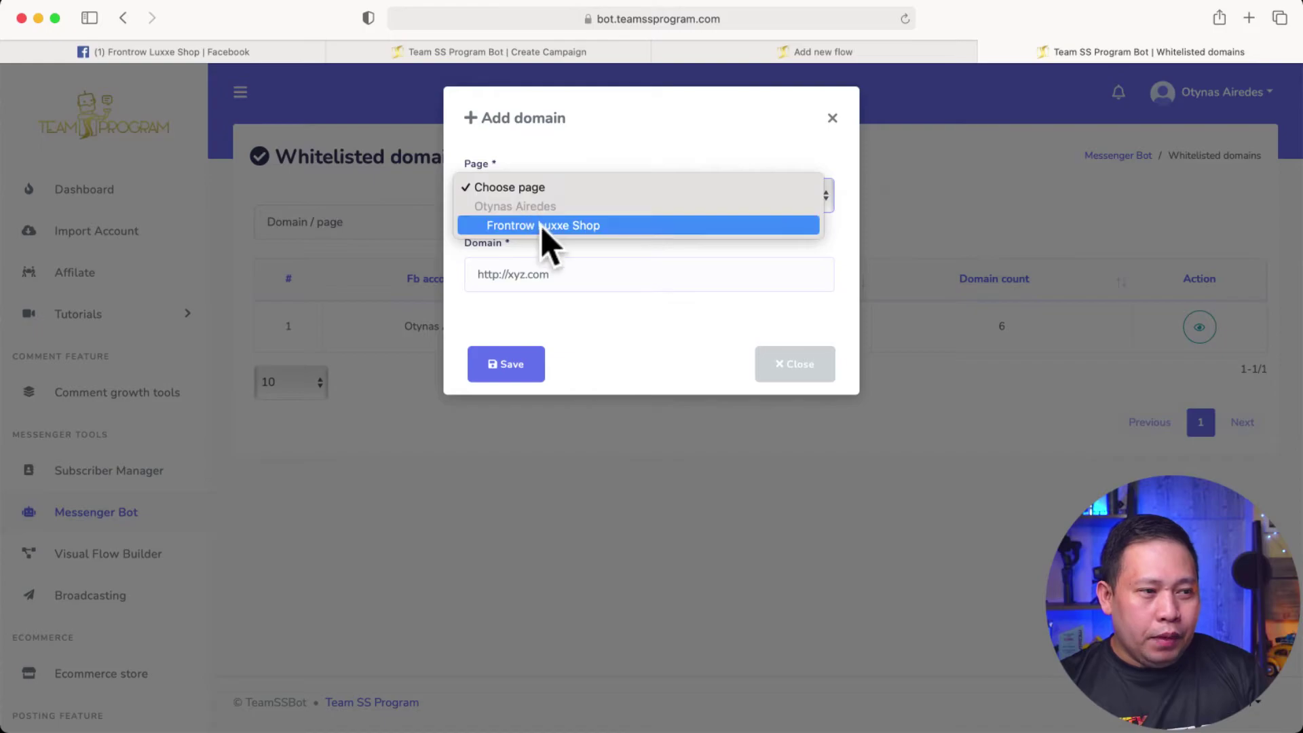
left_click(543, 225)
left_click(509, 270)
key("super+v")
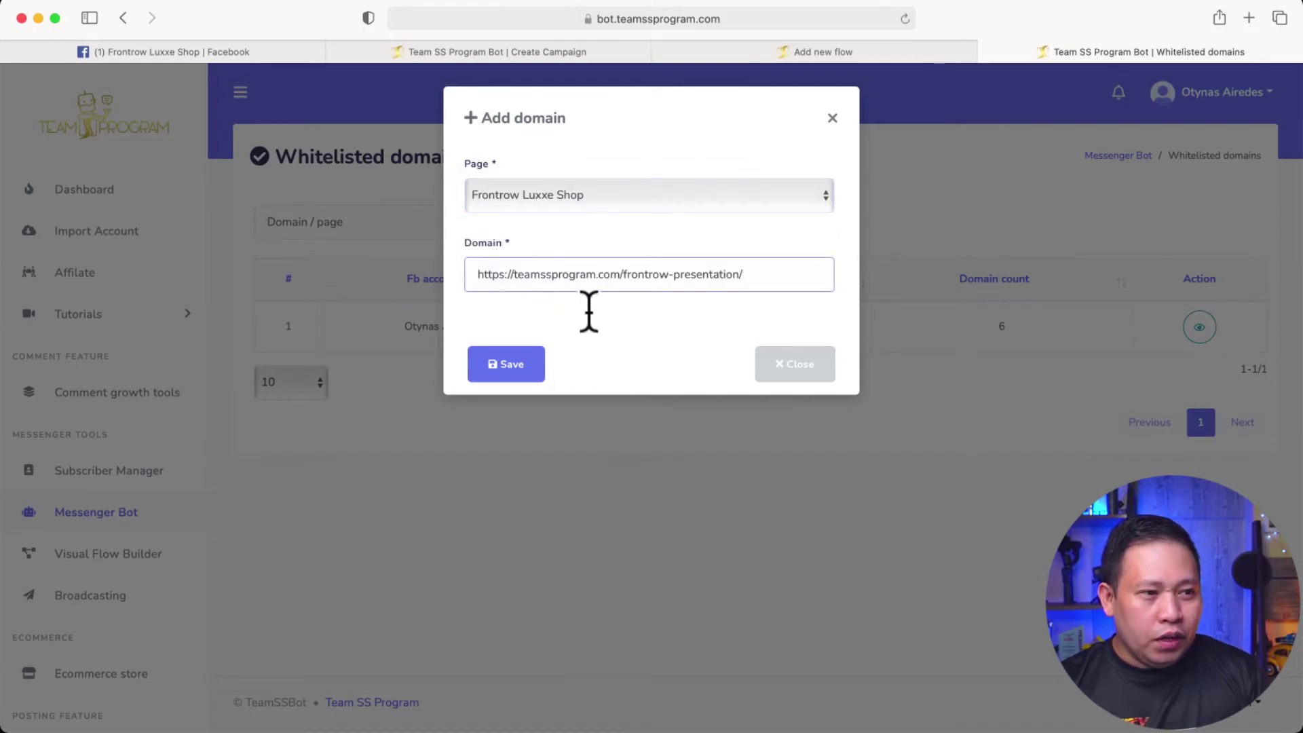
left_click(640, 364)
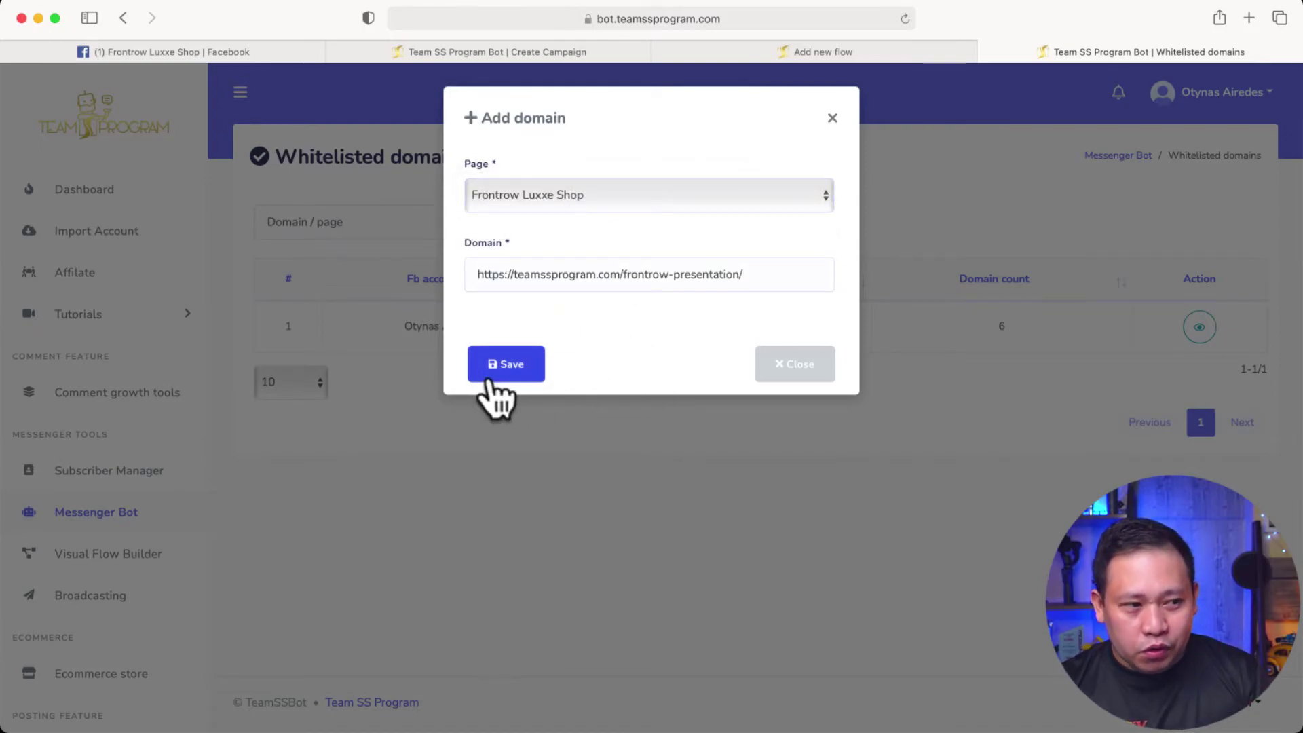
left_click(517, 367)
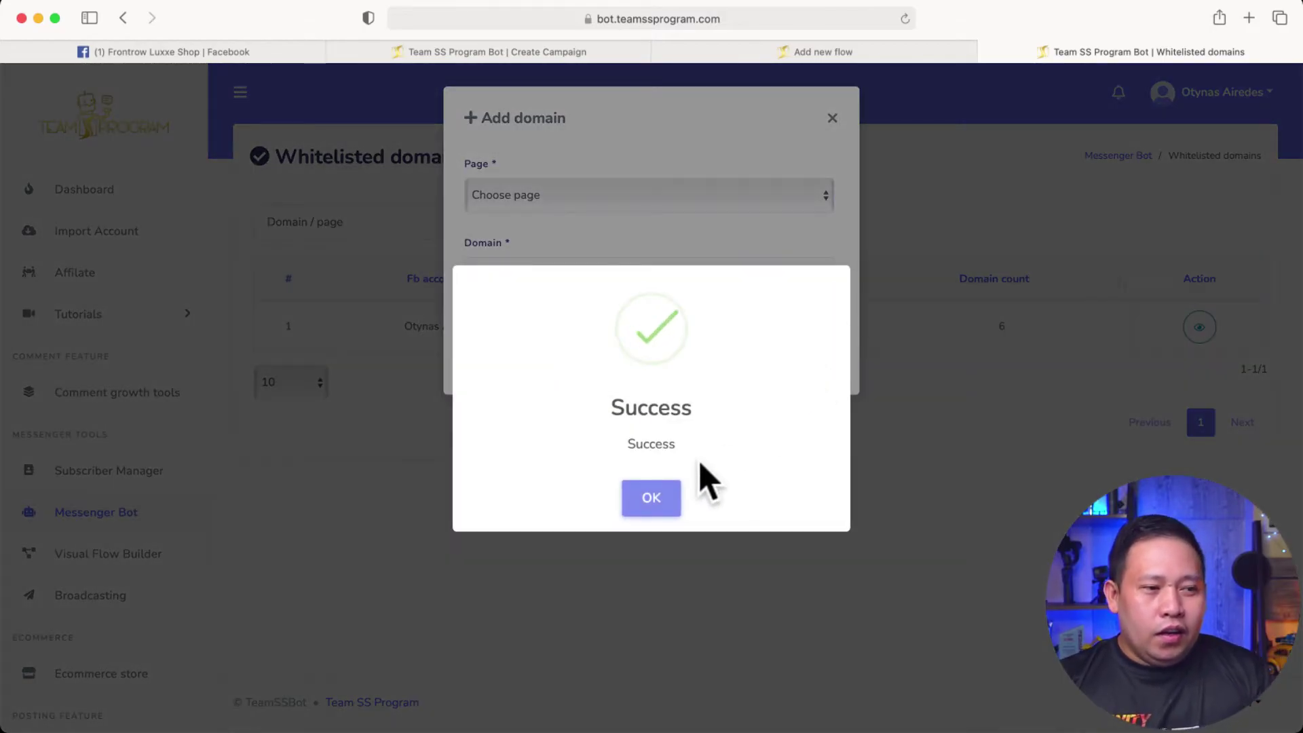
left_click(650, 506)
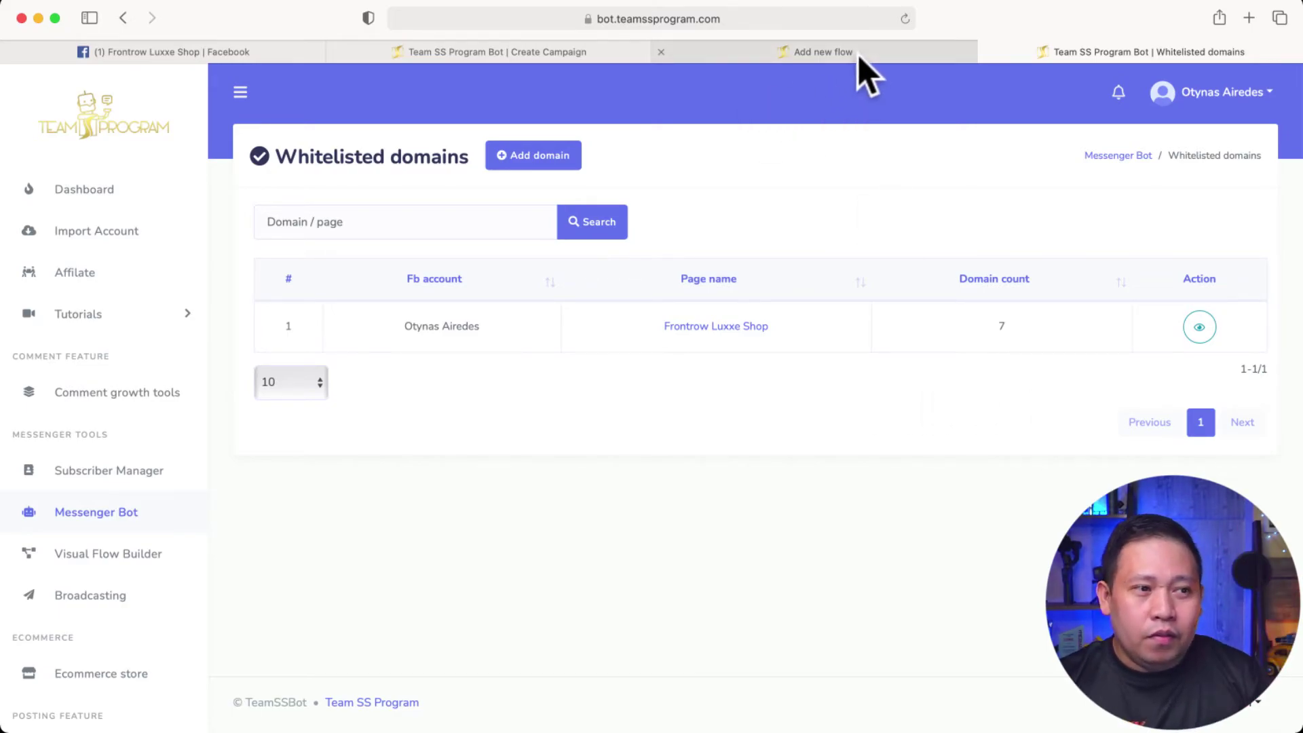
Return to the flow being built and review its chain of text, button and postback blocks
mouse_move(859, 55)
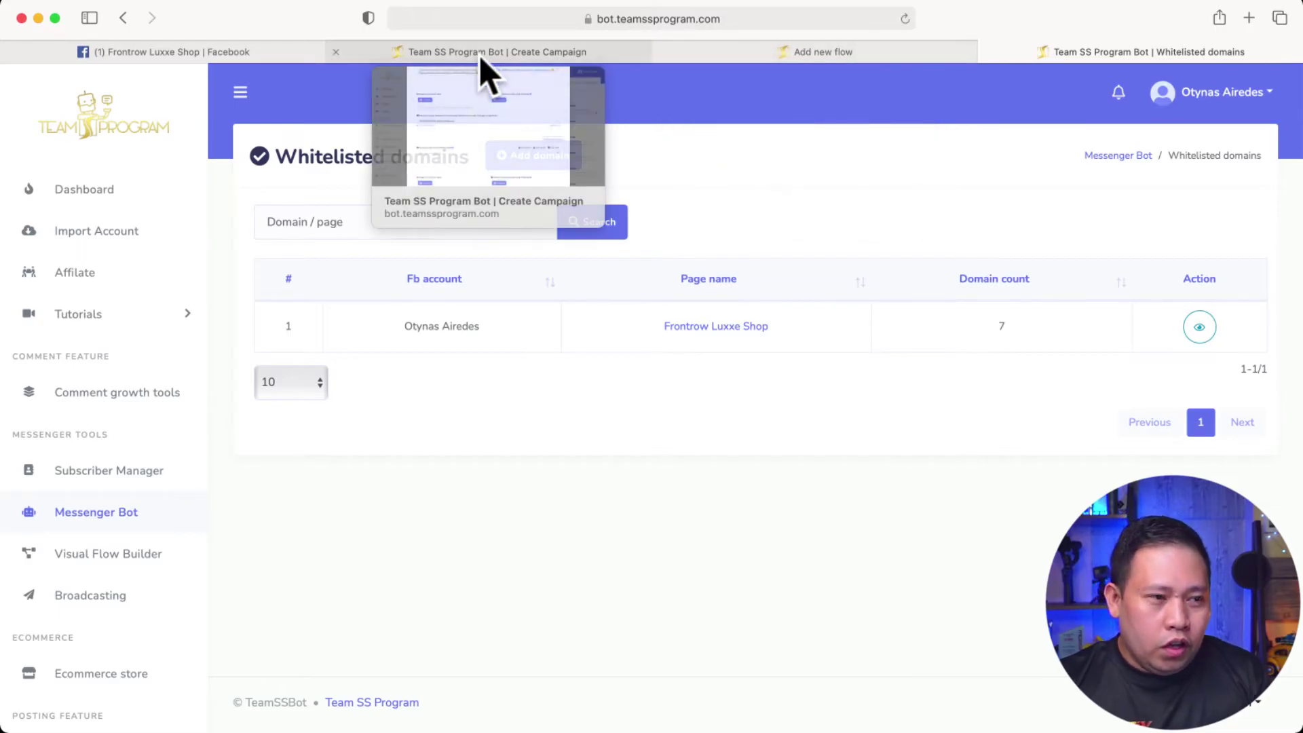
left_click(798, 61)
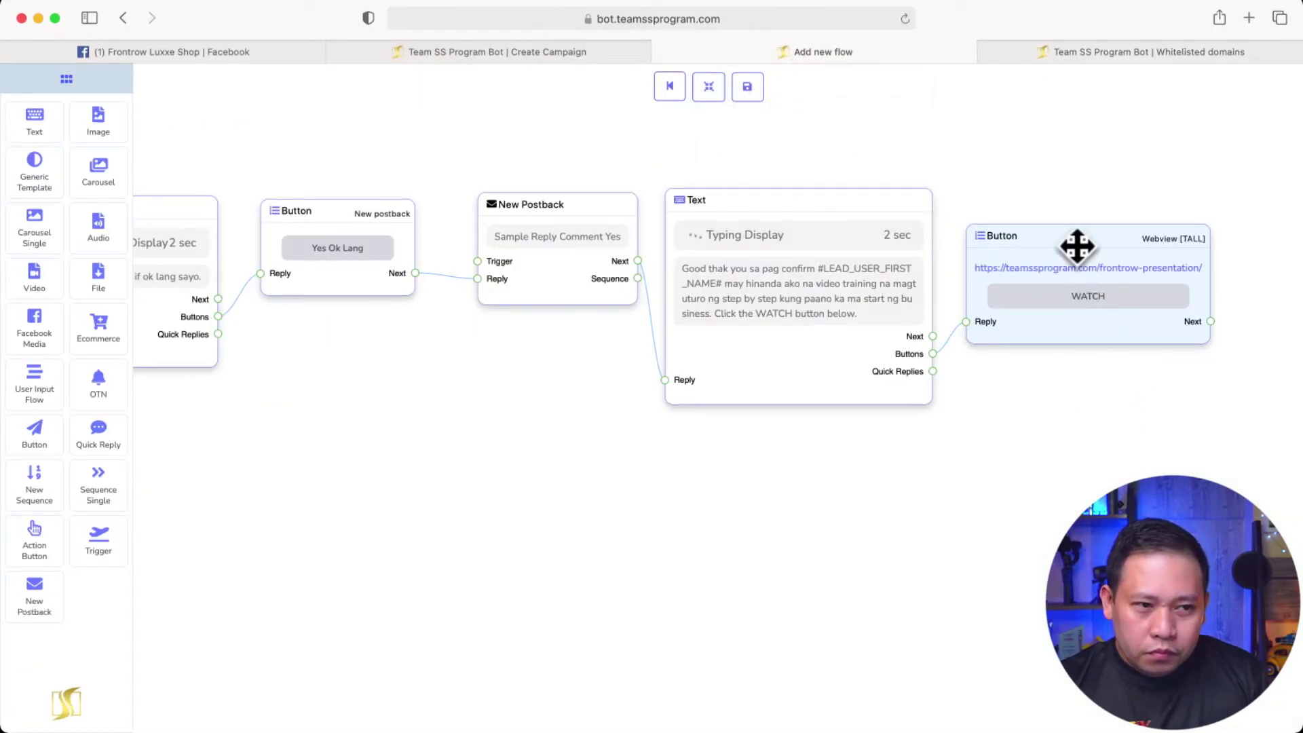
left_click_drag(761, 506, 917, 507)
left_click_drag(622, 418, 863, 468)
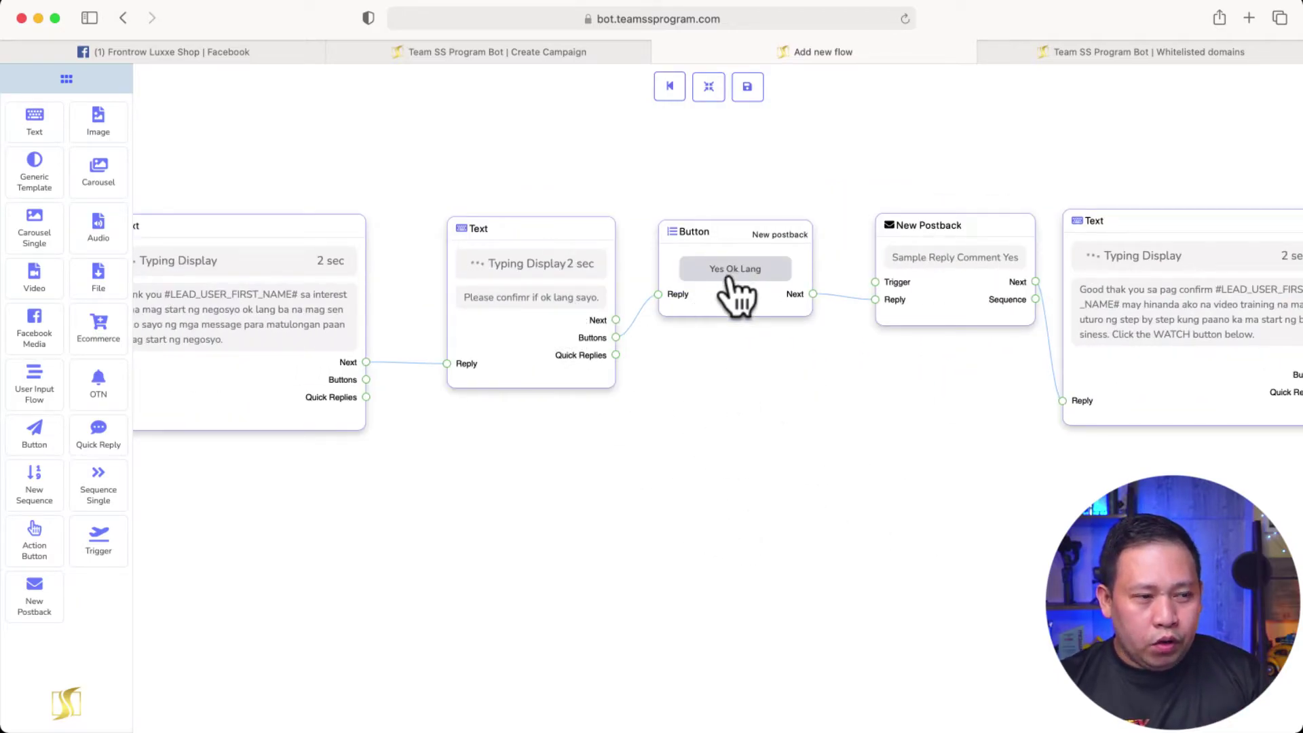
scroll(693, 462, "right", 4)
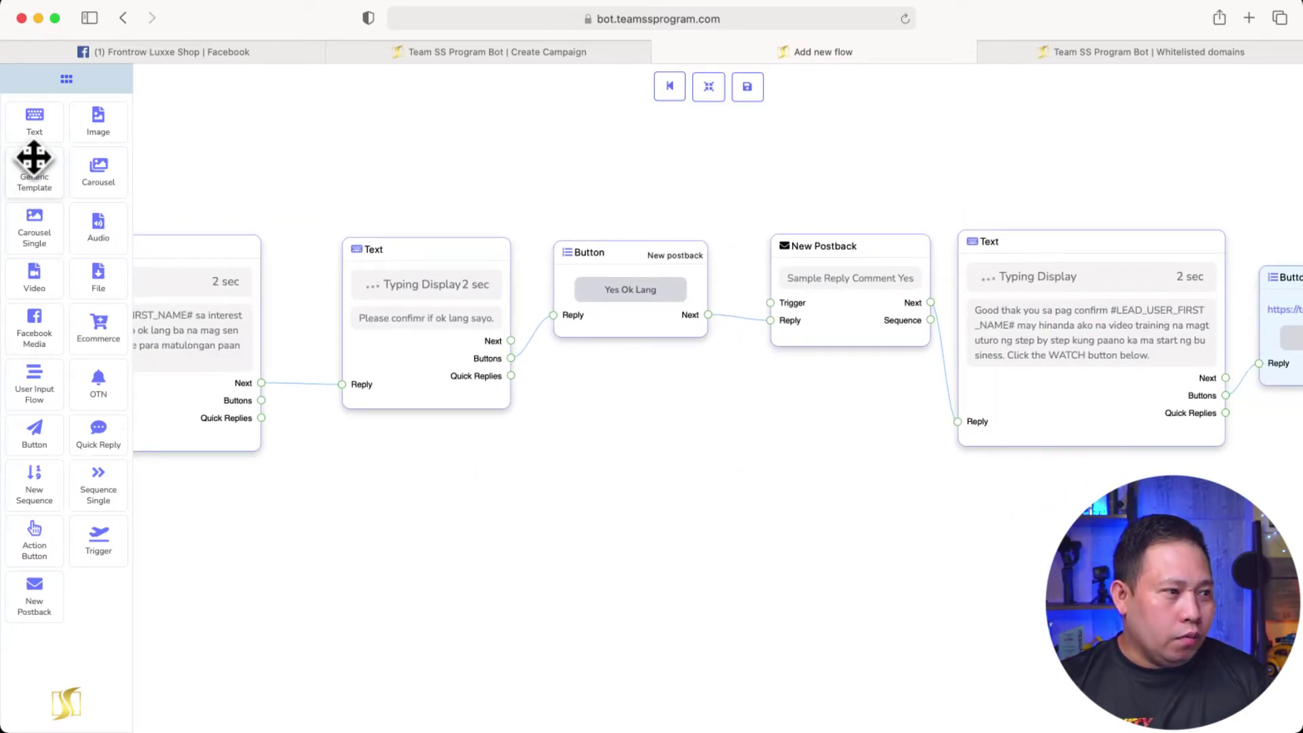
Add a 'No Sorry' button of type New postback to the confirmation text block, below the 'Yes Ok Lang' button
left_click_drag(38, 446, 718, 457)
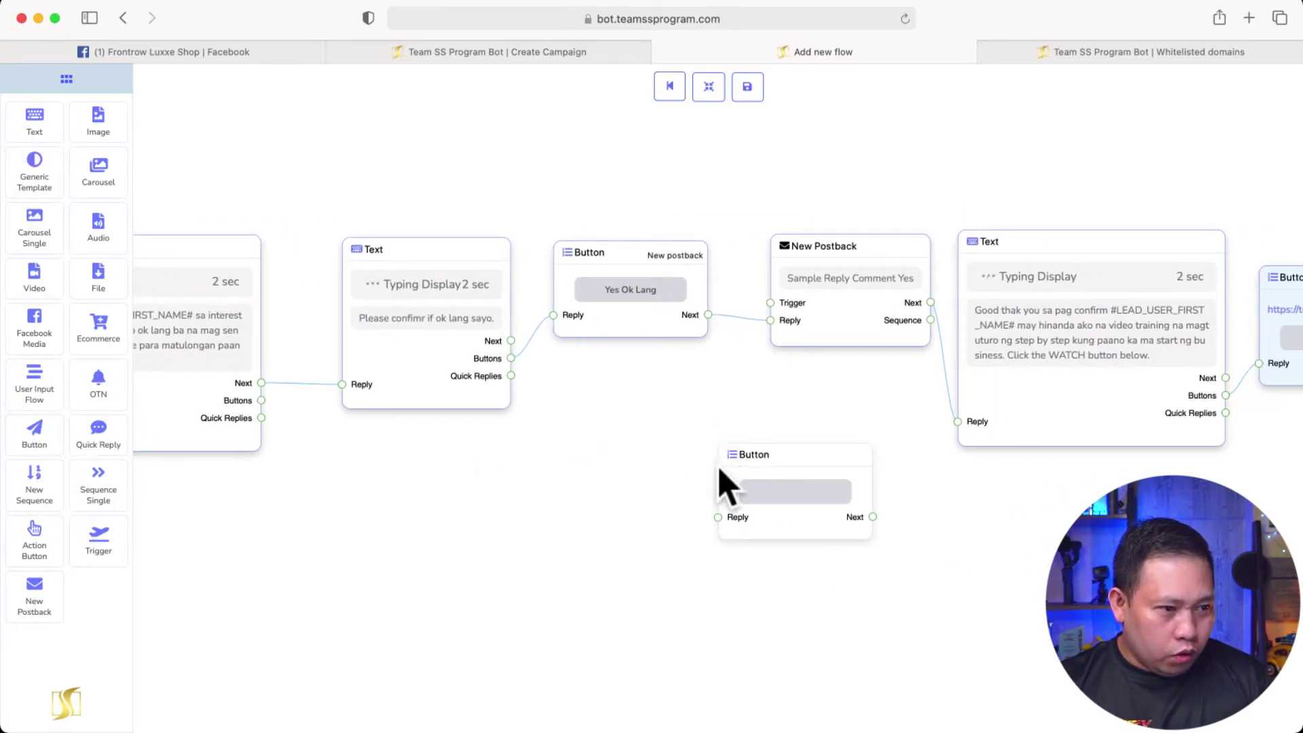
left_click_drag(717, 517, 526, 380)
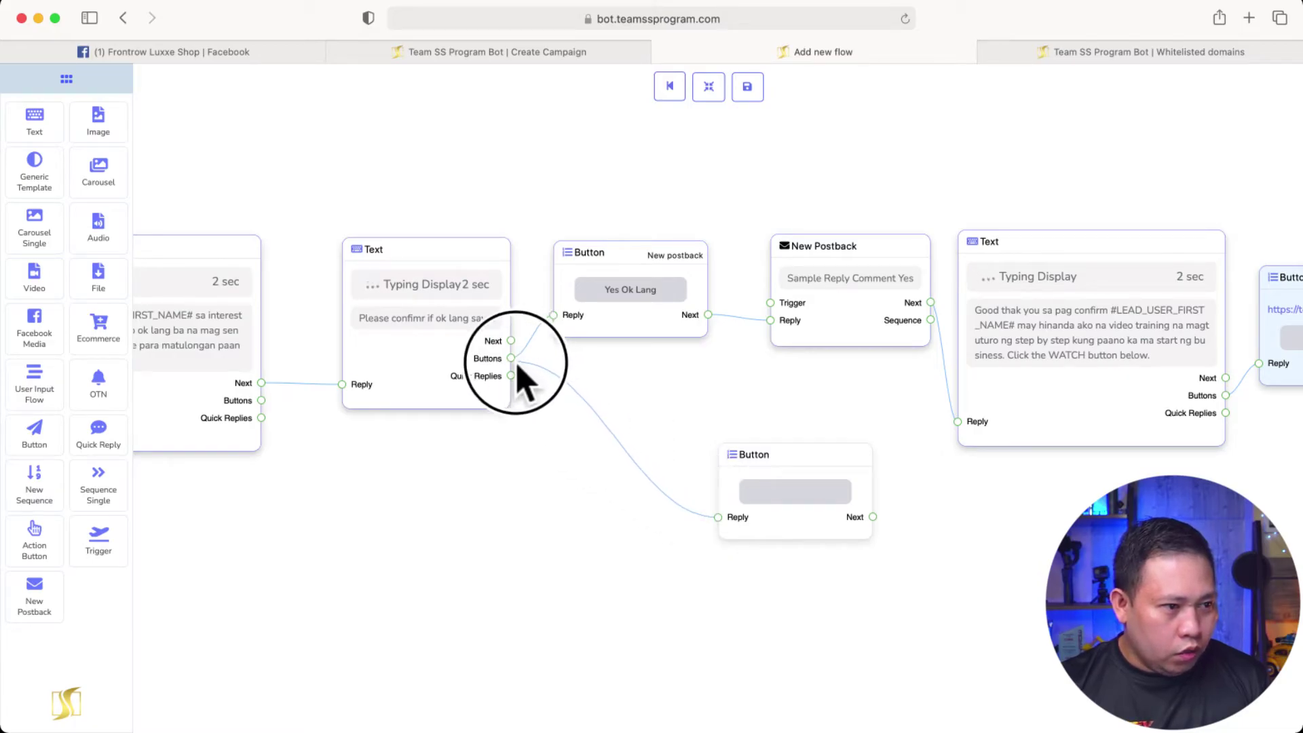
left_click_drag(792, 497, 662, 441)
left_click(662, 442)
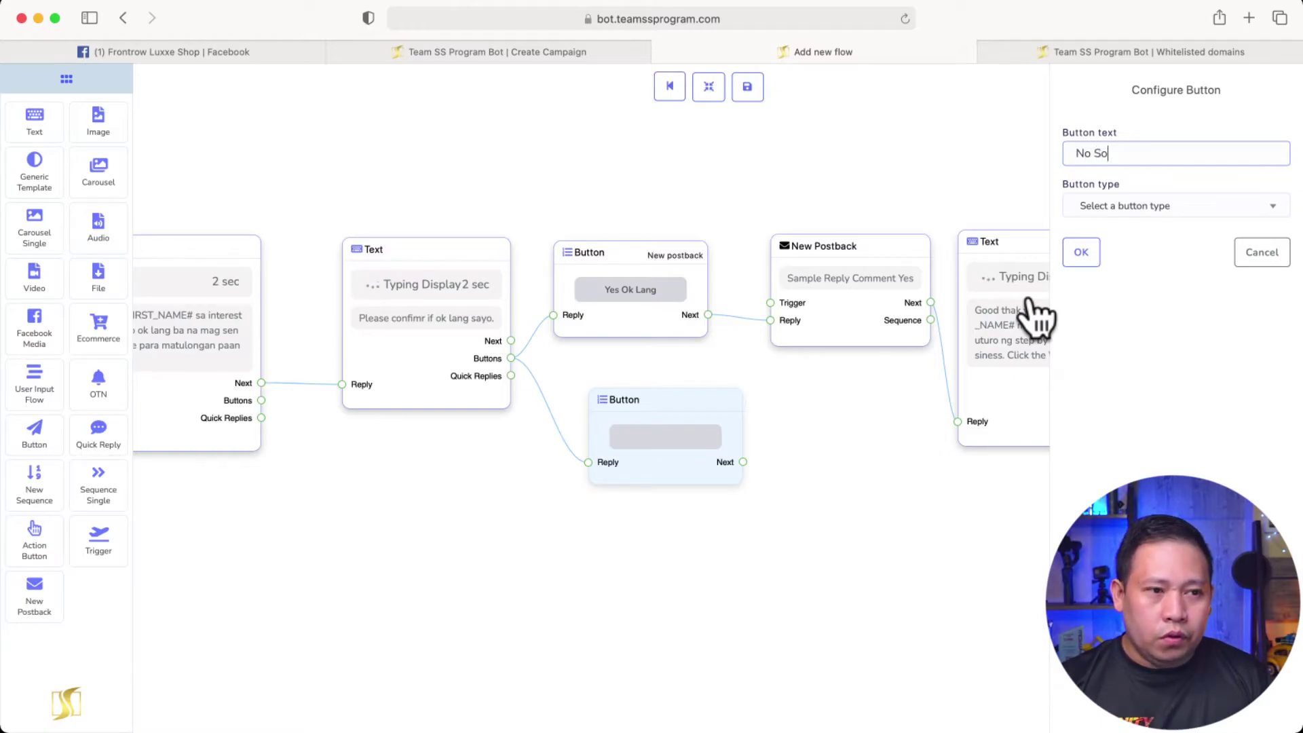
left_click(1155, 336)
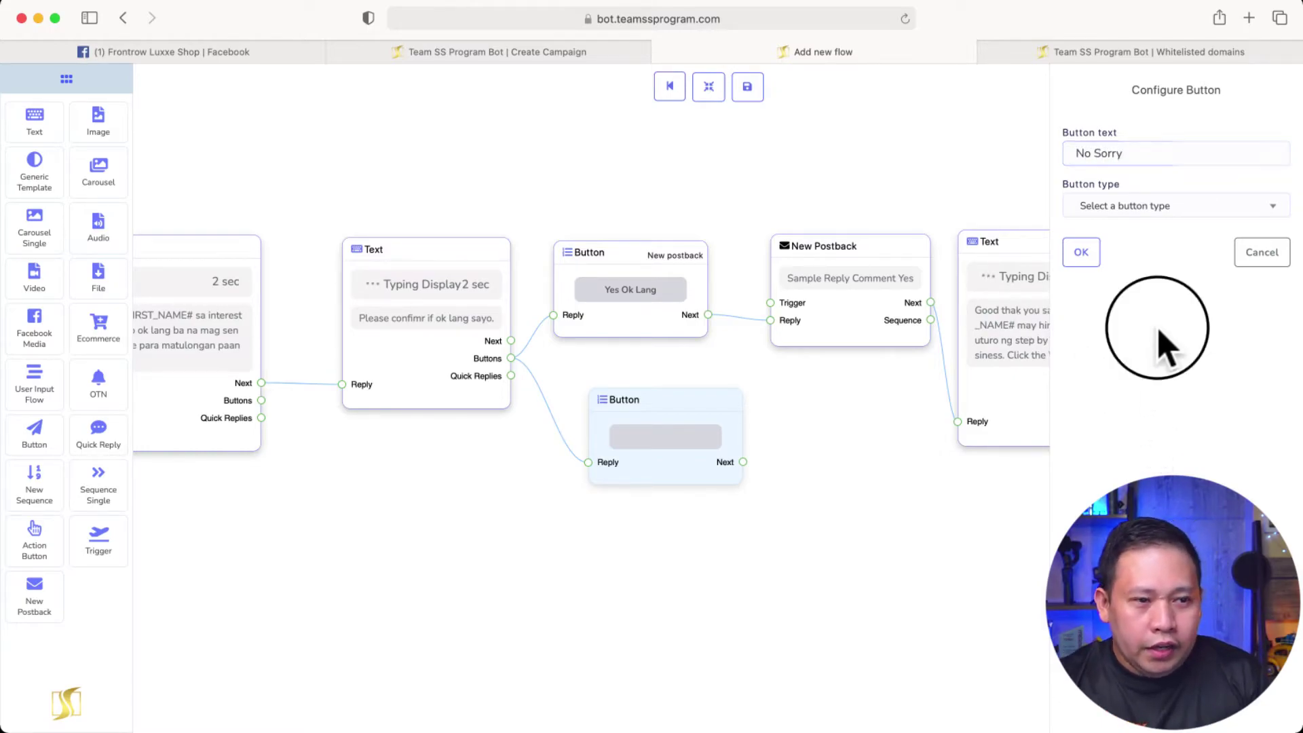
left_click(1107, 207)
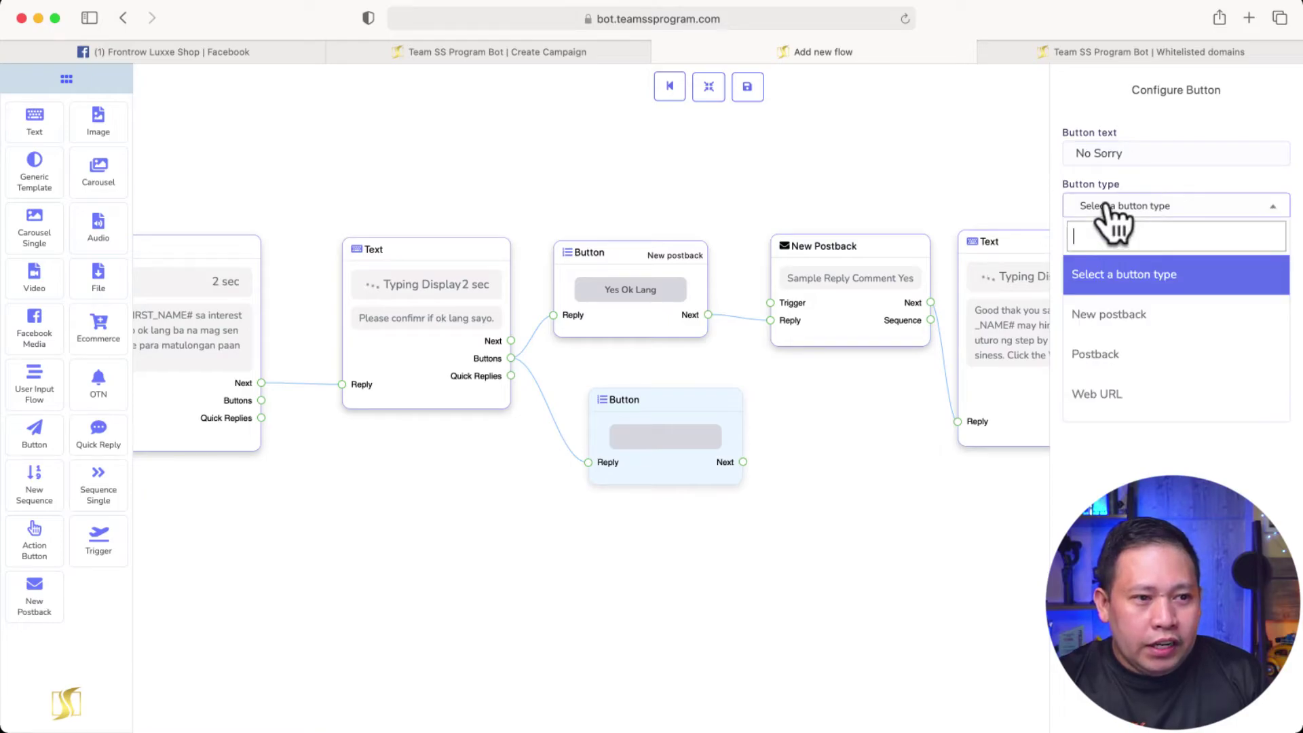
left_click(1154, 315)
left_click(1079, 256)
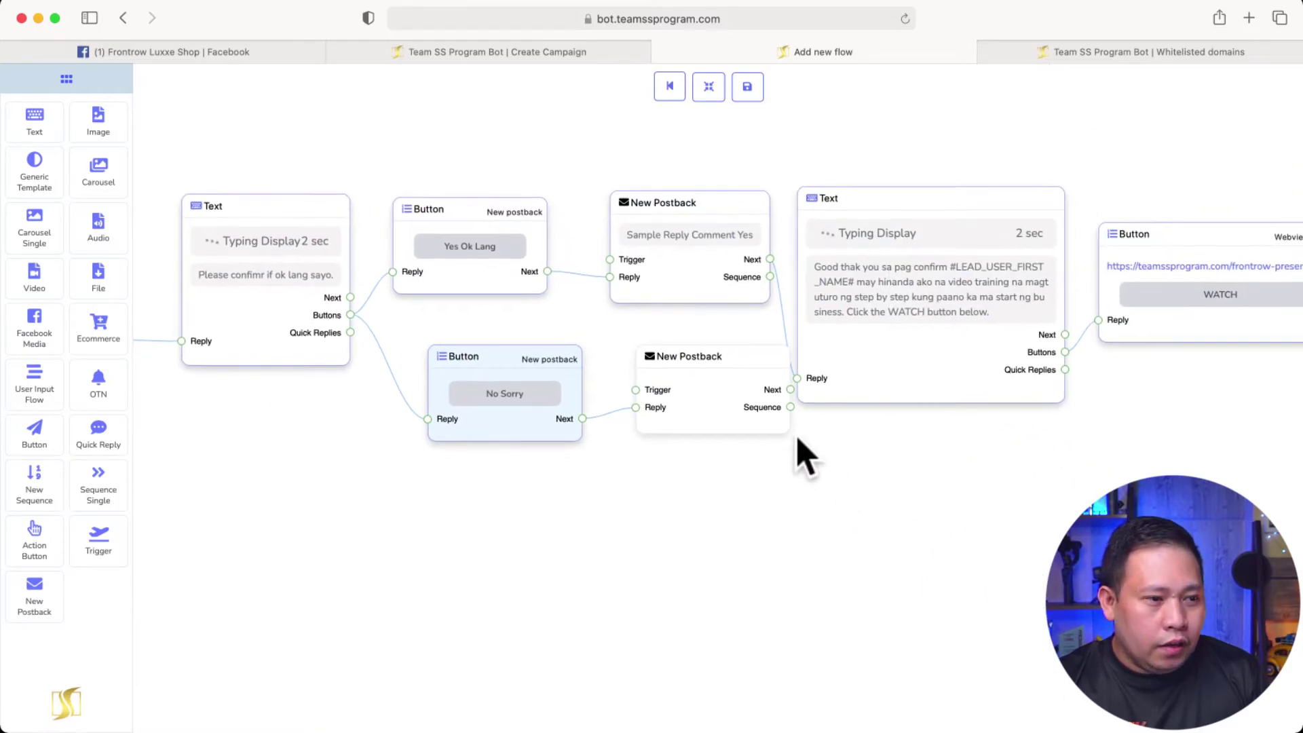
Title the new postback after the 'No Sorry' button 'Sample Reply Now' and position its block beside that button
left_click(718, 405)
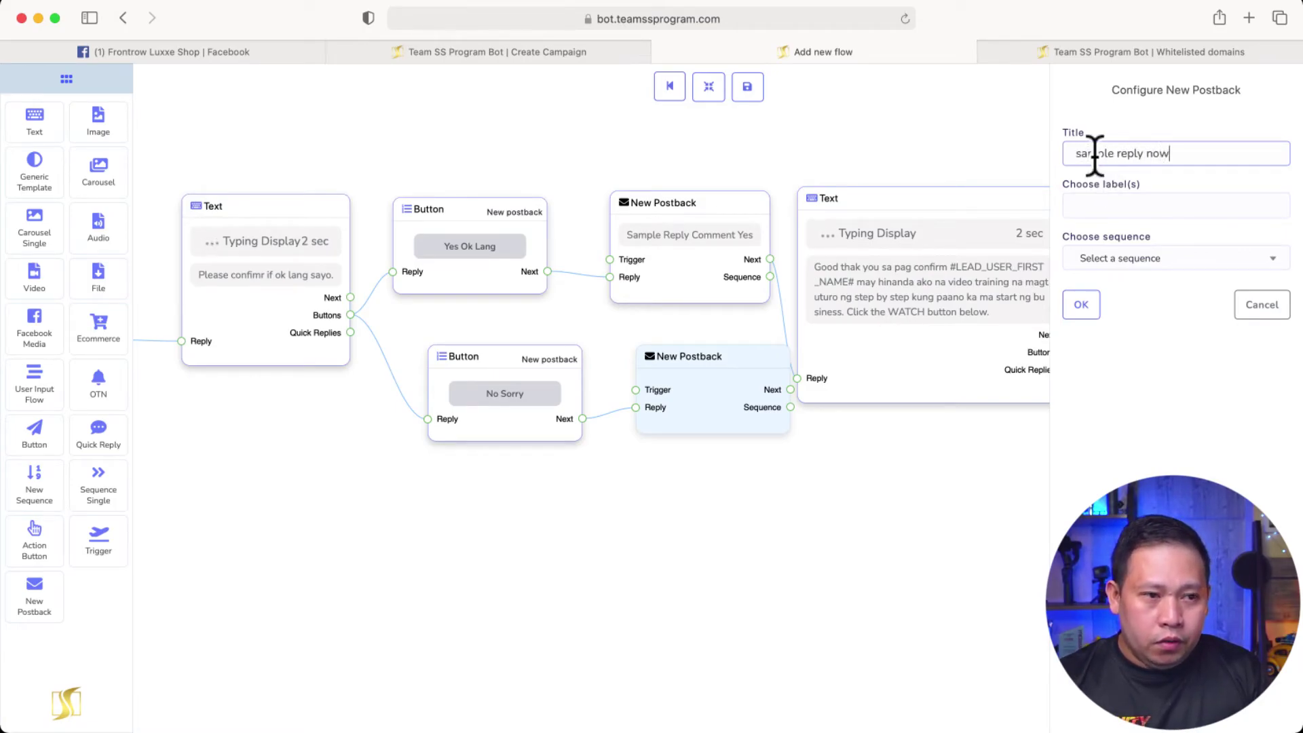
left_click(1090, 312)
left_click_drag(702, 438, 671, 457)
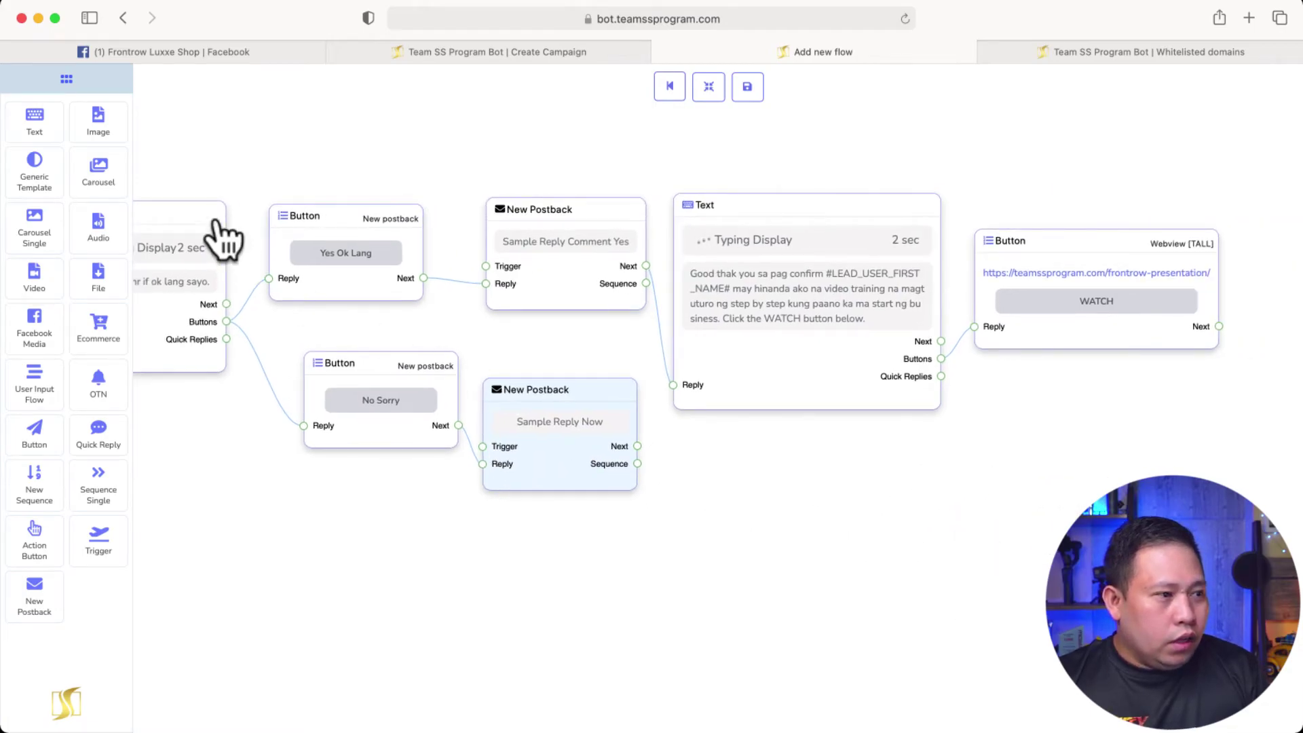
Follow the Sample Reply Now postback with the text 'Its ok i understand thank you sa pag visit dito sa page ko.', typing display on, 1 sec delay
left_click_drag(34, 125, 800, 509)
left_click_drag(790, 581, 638, 446)
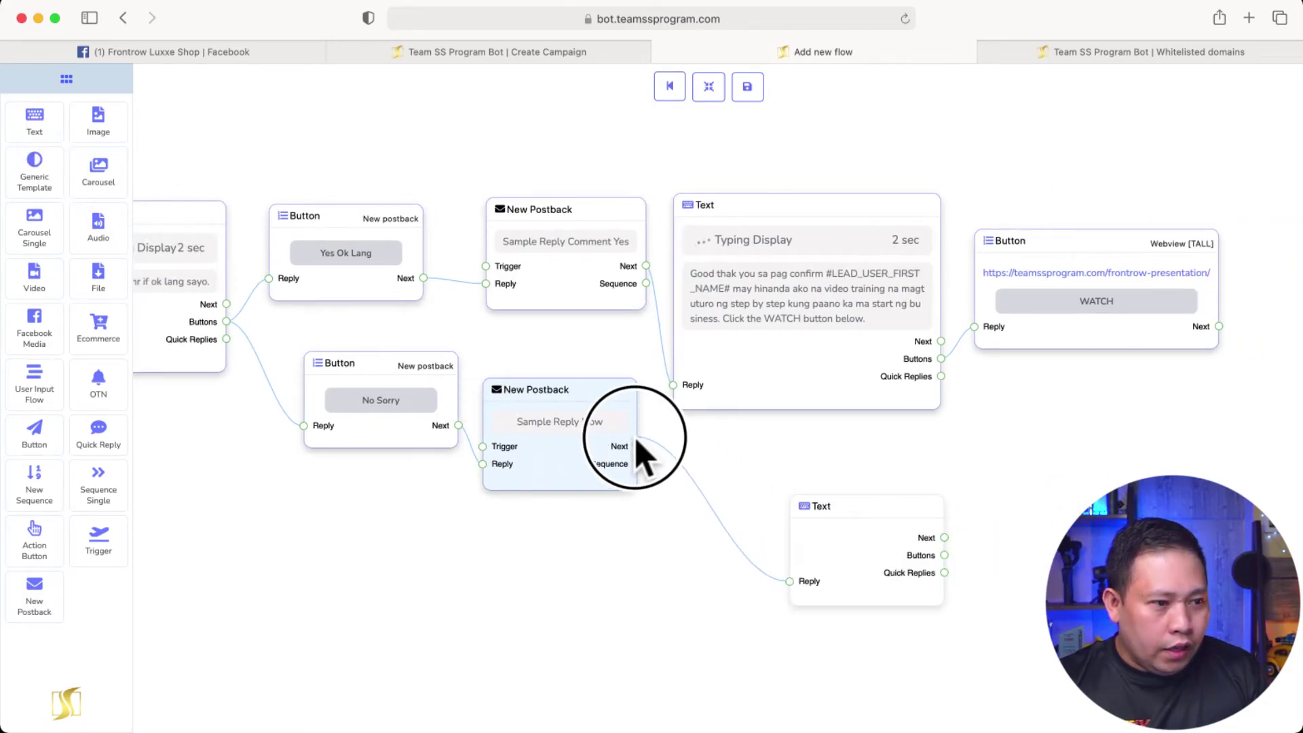
double_click(882, 576)
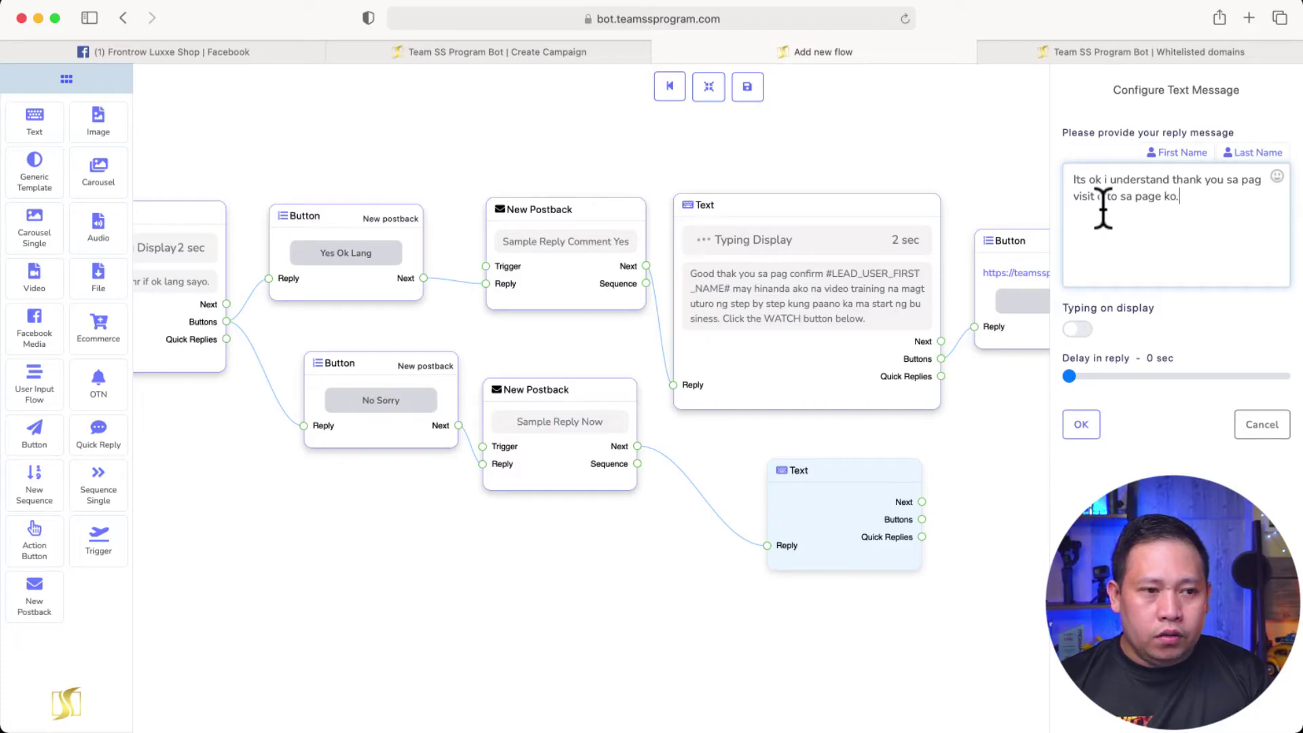
left_click(1086, 330)
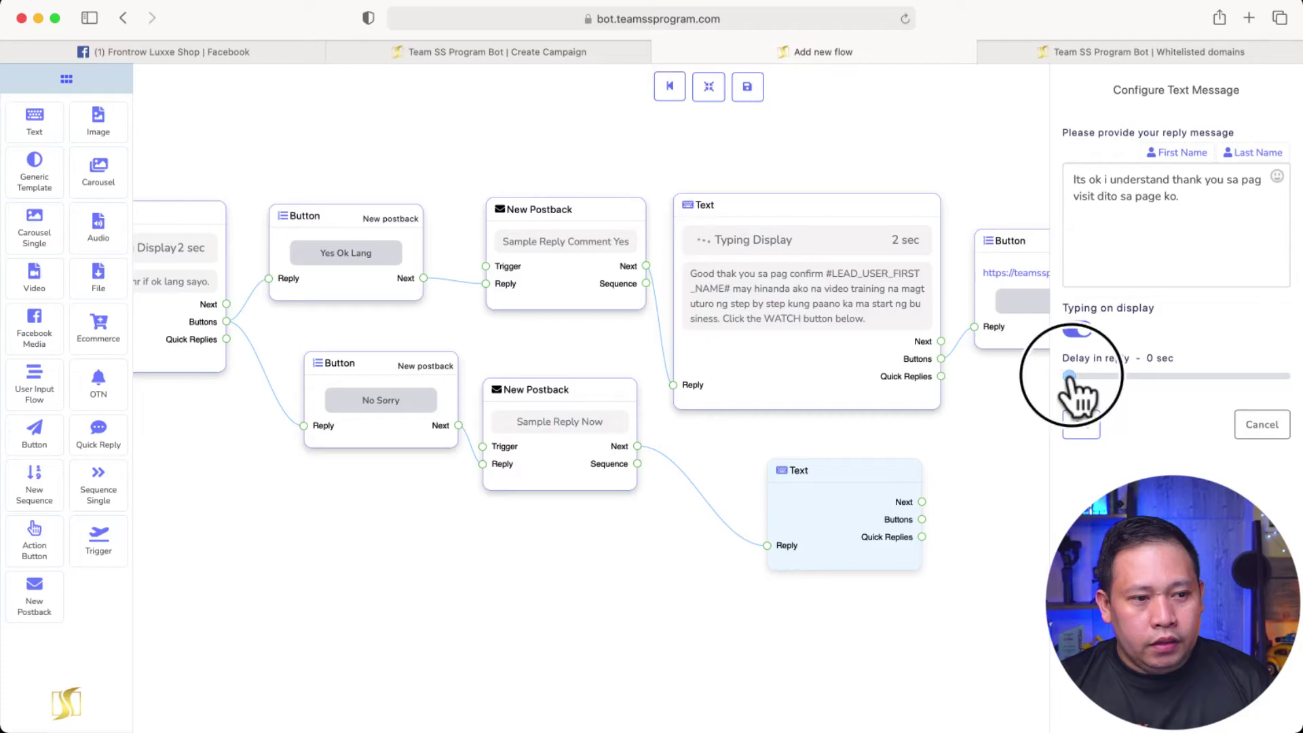
left_click(1074, 377)
left_click(1080, 429)
left_click_drag(954, 517, 925, 486)
Auto-arrange the flow's blocks and review the whole chain from Start Bot Flow through the yes and no branches
left_click_drag(862, 116, 930, 145)
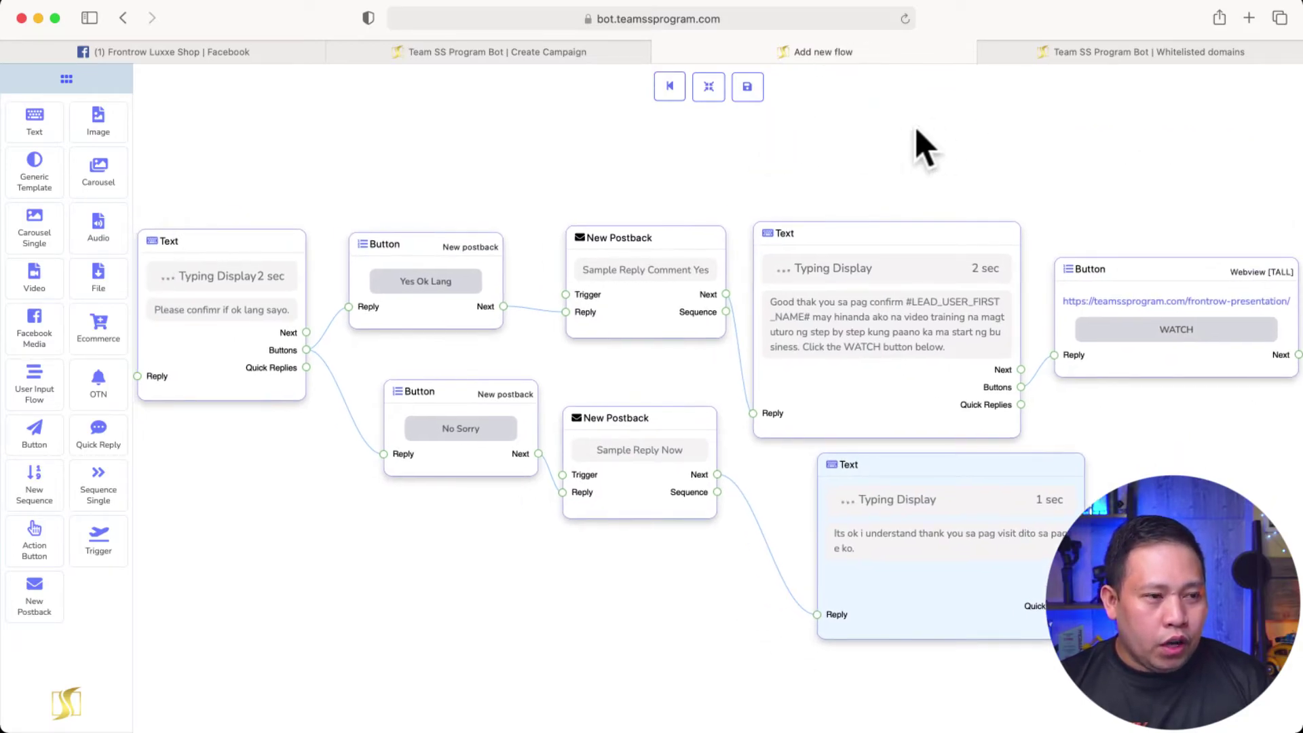
left_click(709, 86)
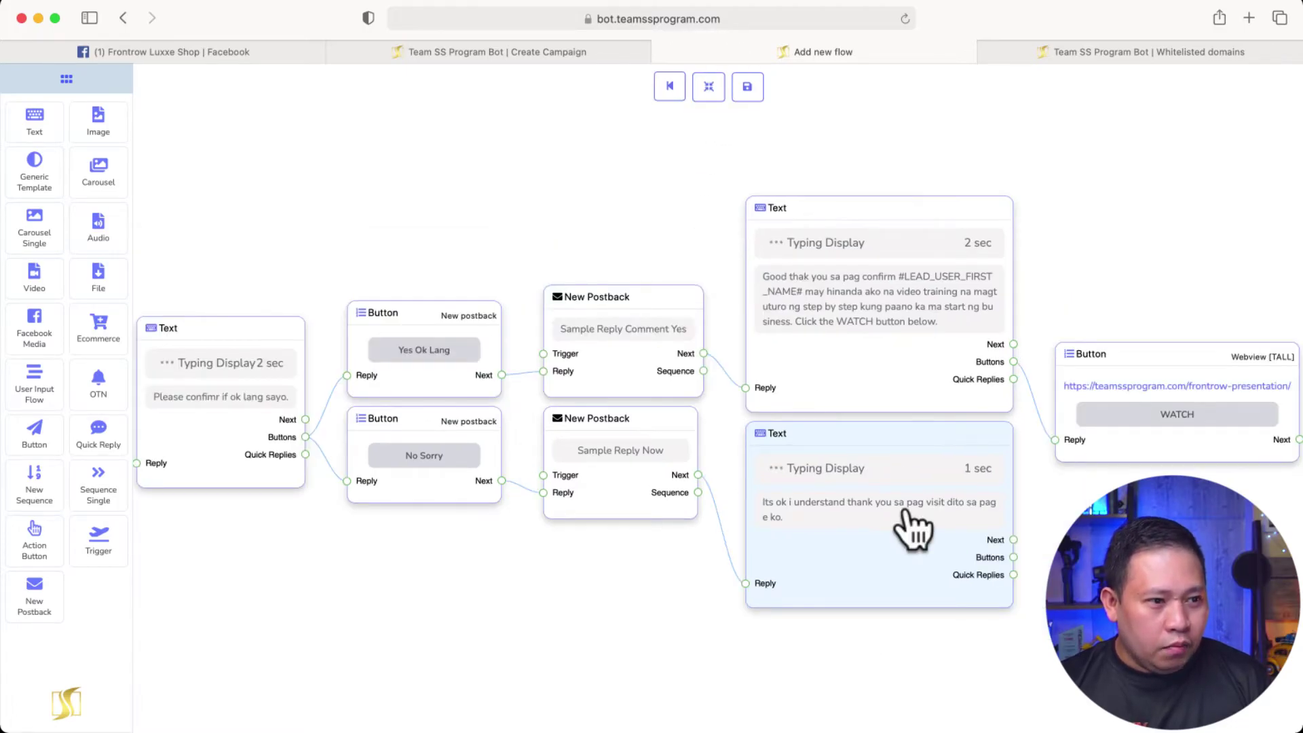
left_click_drag(753, 597, 765, 480)
scroll(765, 480, "up", 2)
left_click_drag(523, 480, 680, 475)
scroll(685, 492, "up", 2)
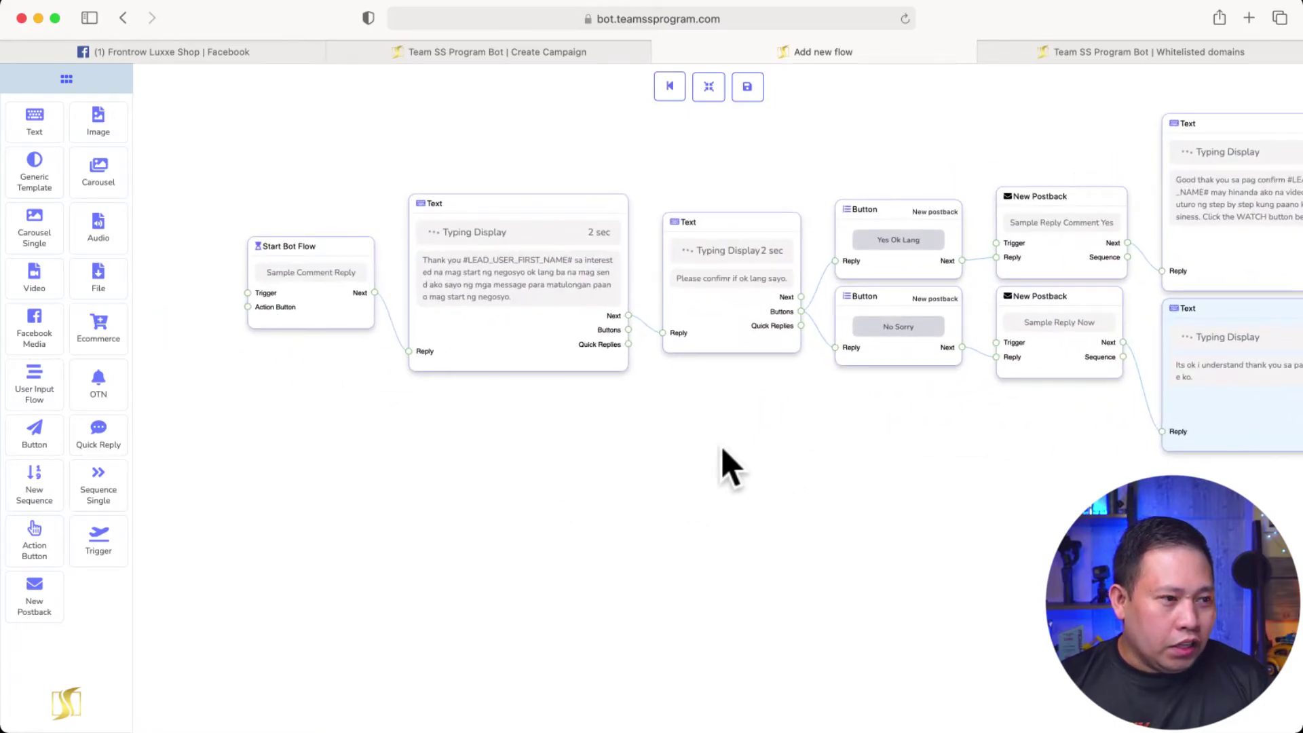
left_click_drag(958, 502, 966, 533)
left_click_drag(875, 488, 760, 484)
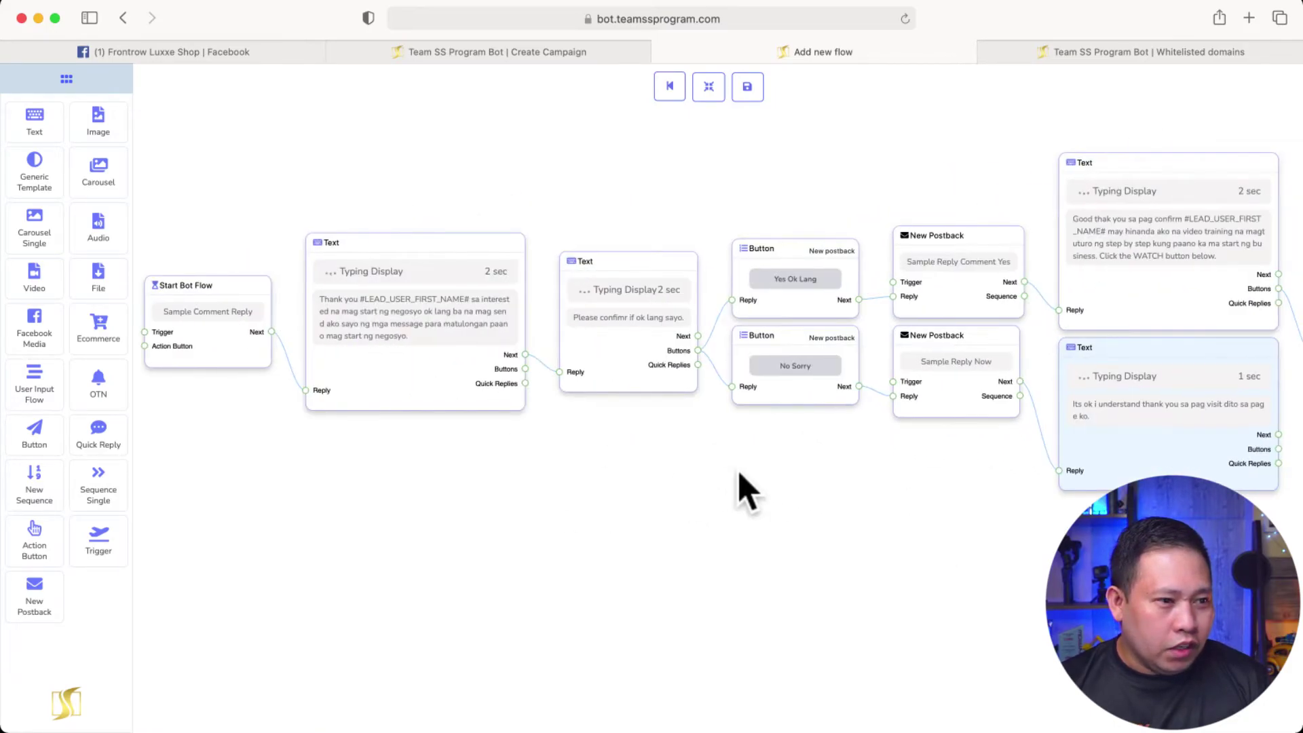
left_click_drag(896, 489, 577, 490)
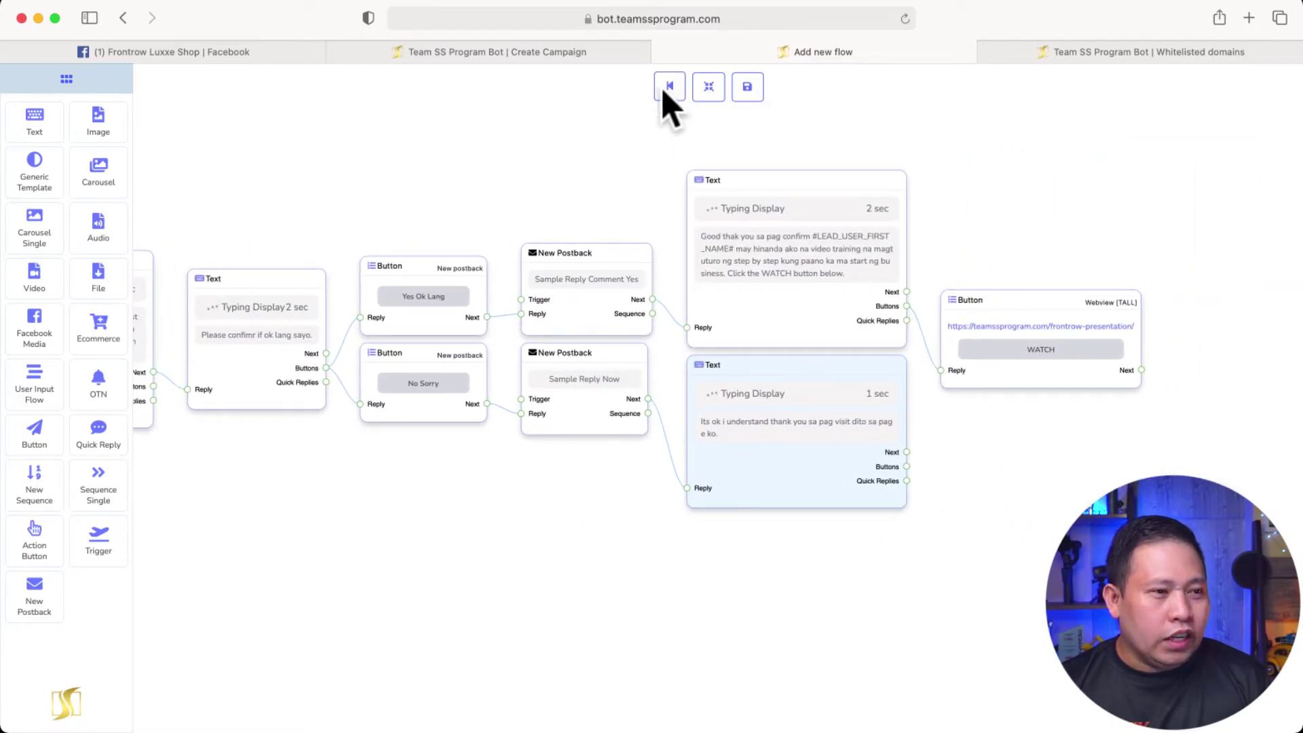
Save the flow, return to the flow list and check the Sample Comment Reply entry
left_click(747, 96)
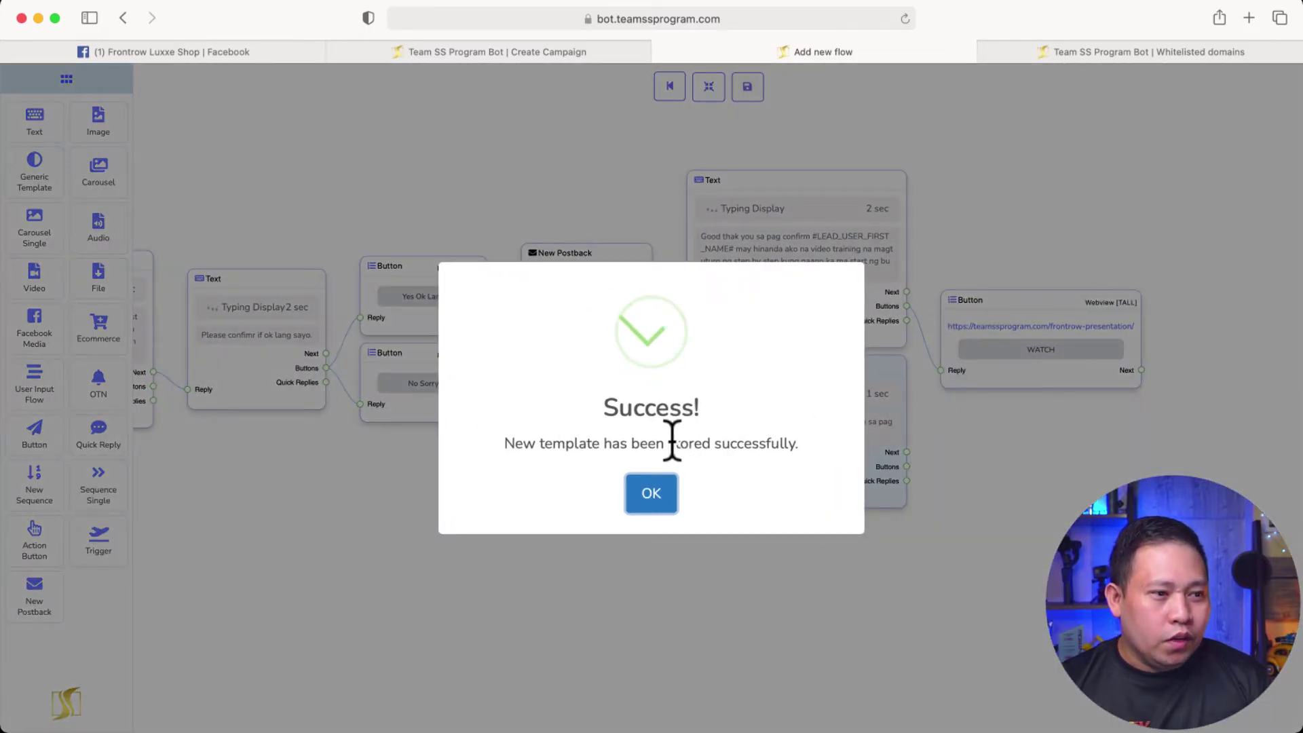
left_click(648, 495)
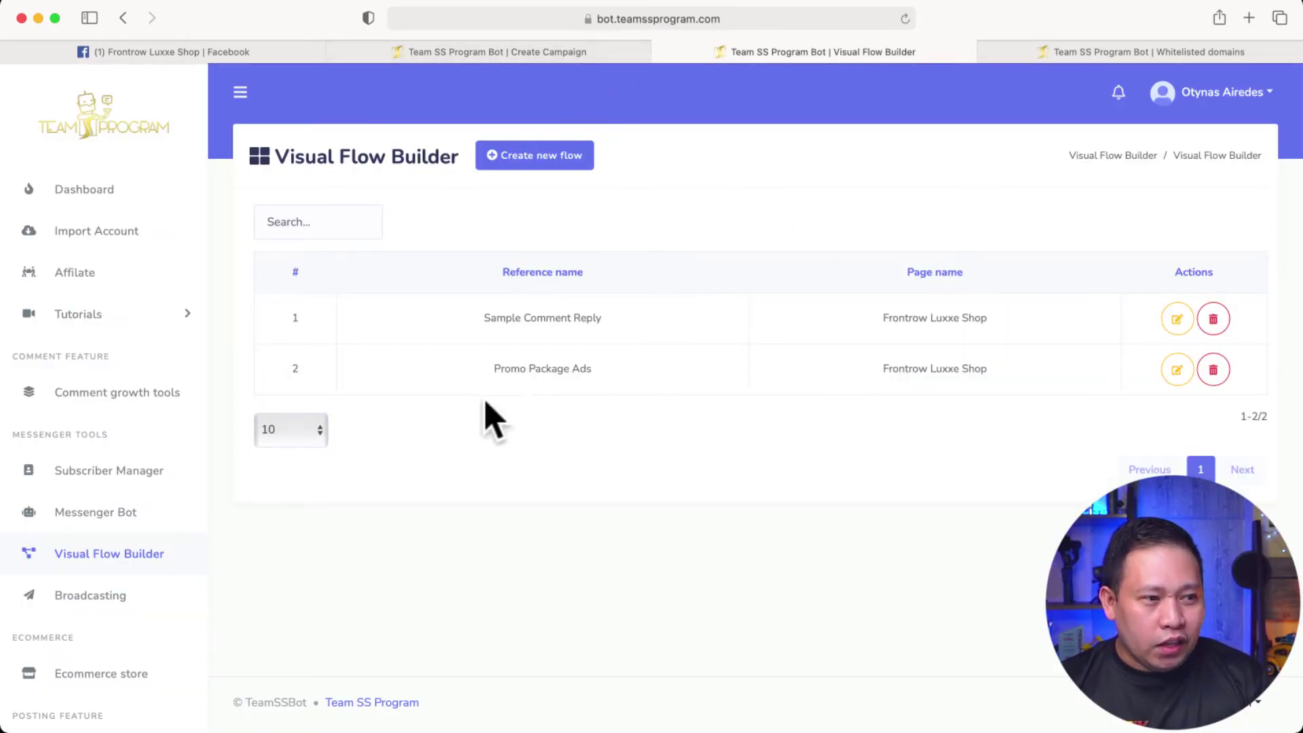
left_click_drag(481, 319, 620, 314)
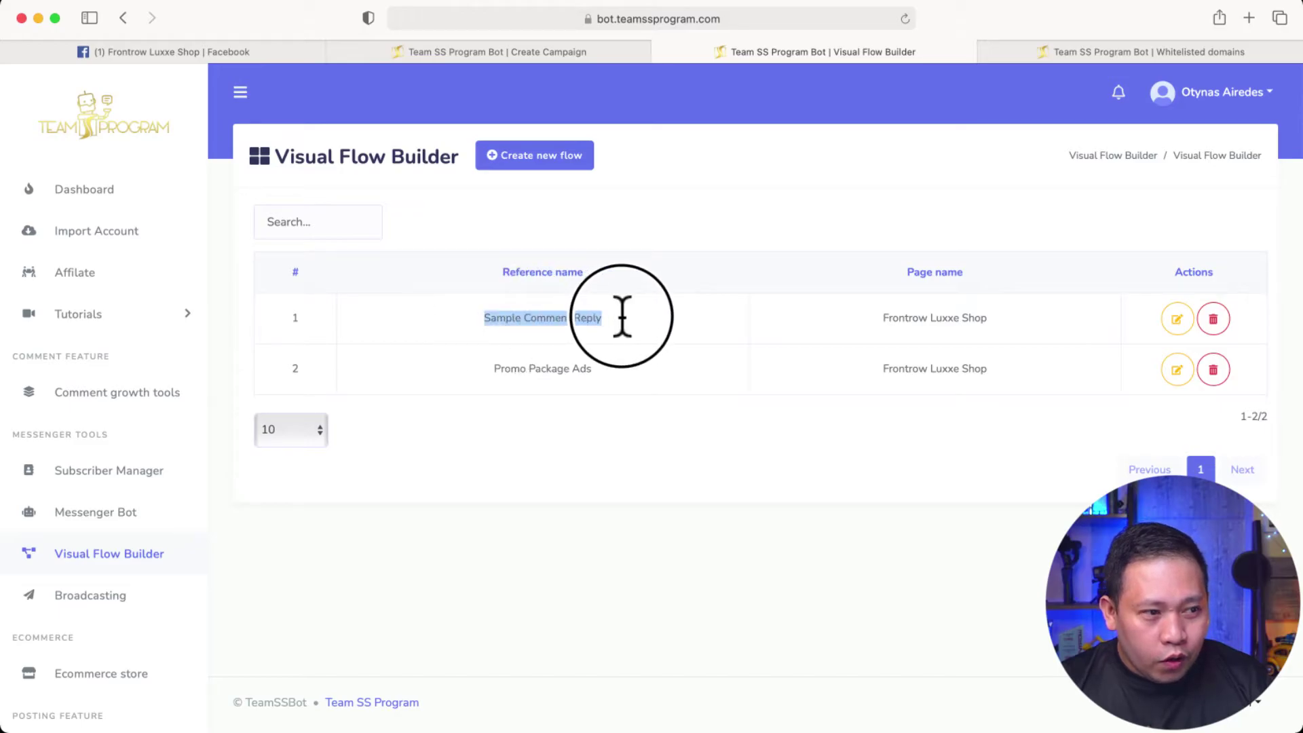
left_click(649, 478)
In the Business campaign form, refresh the message template list and select Sample Comment Reply as the private reply template
left_click(441, 51)
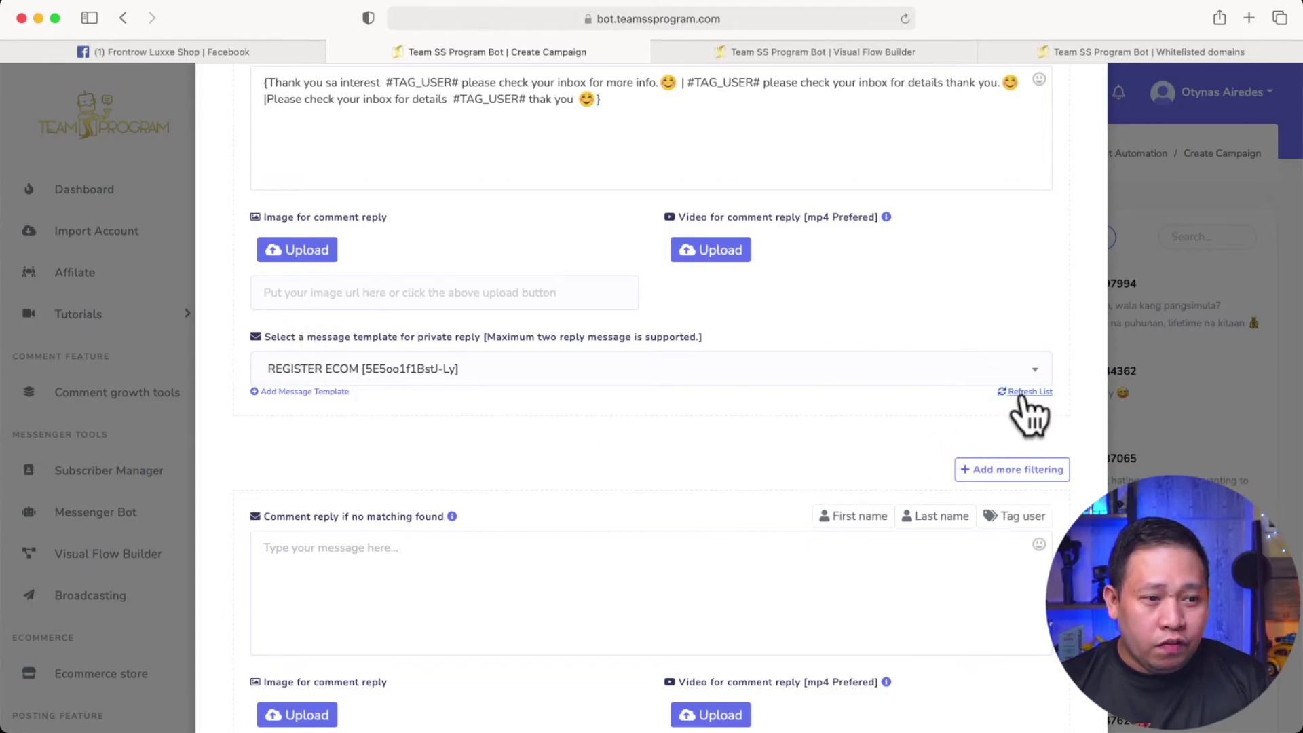
scroll(837, 465, "up", 5)
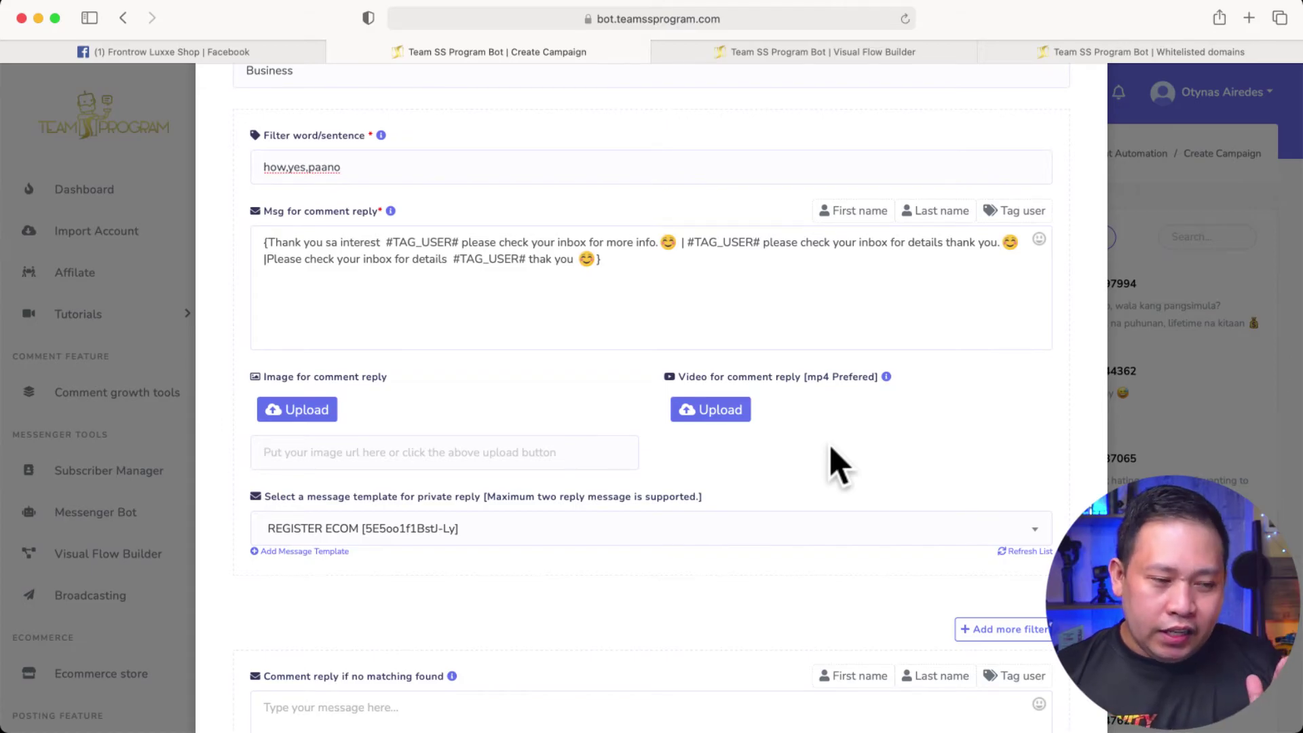
scroll(838, 465, "up", 4)
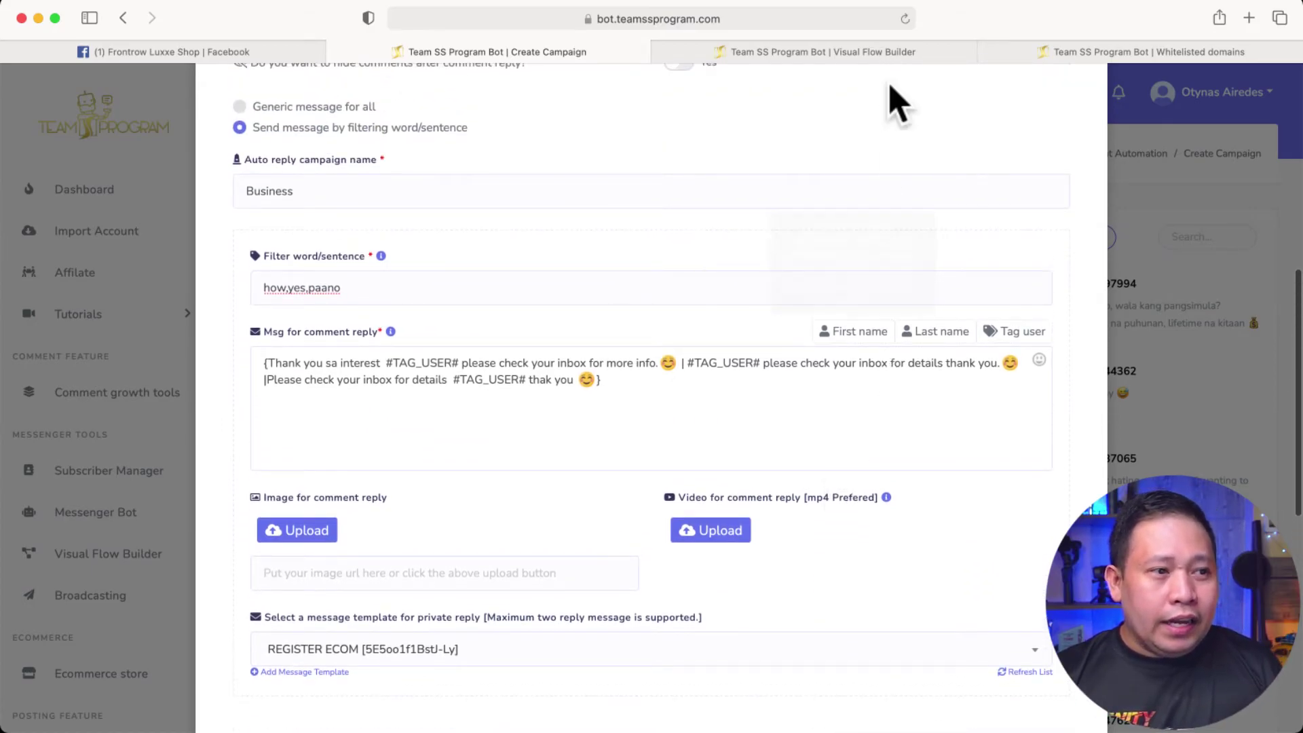
left_click(865, 52)
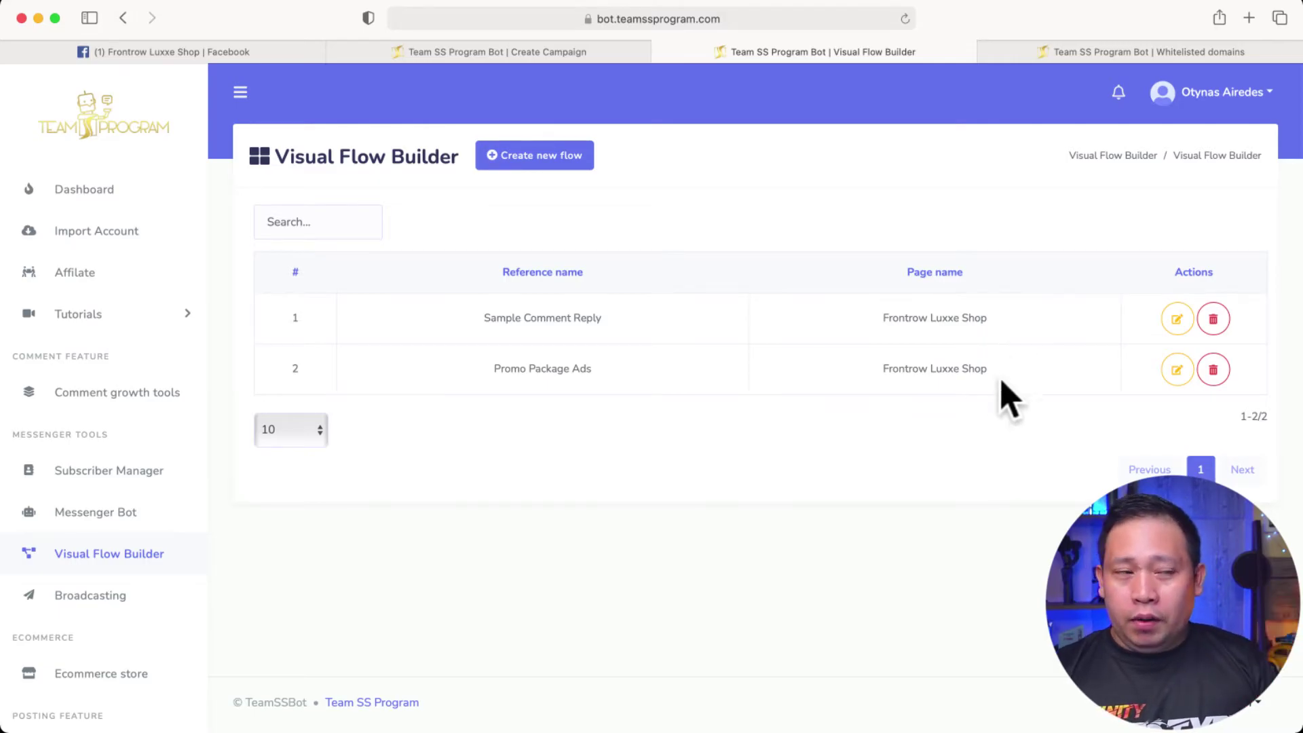
left_click(477, 54)
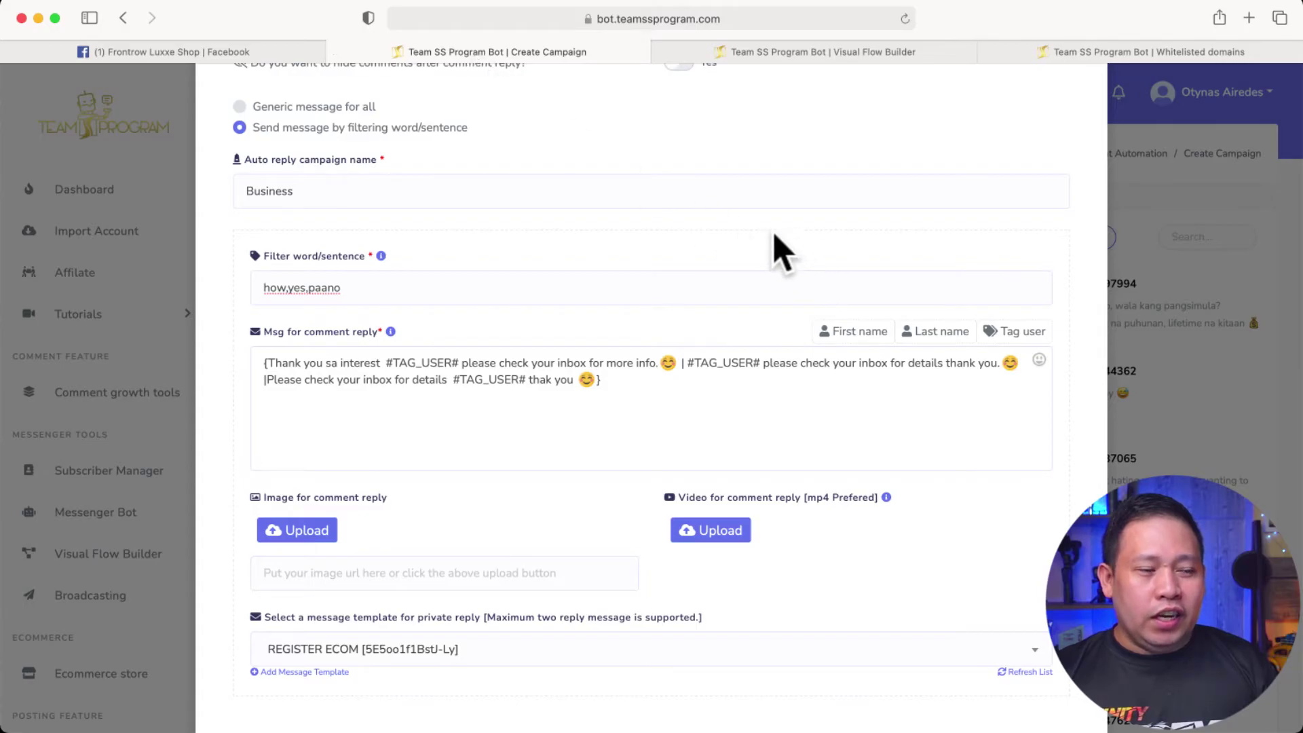
scroll(731, 194, "down", 3)
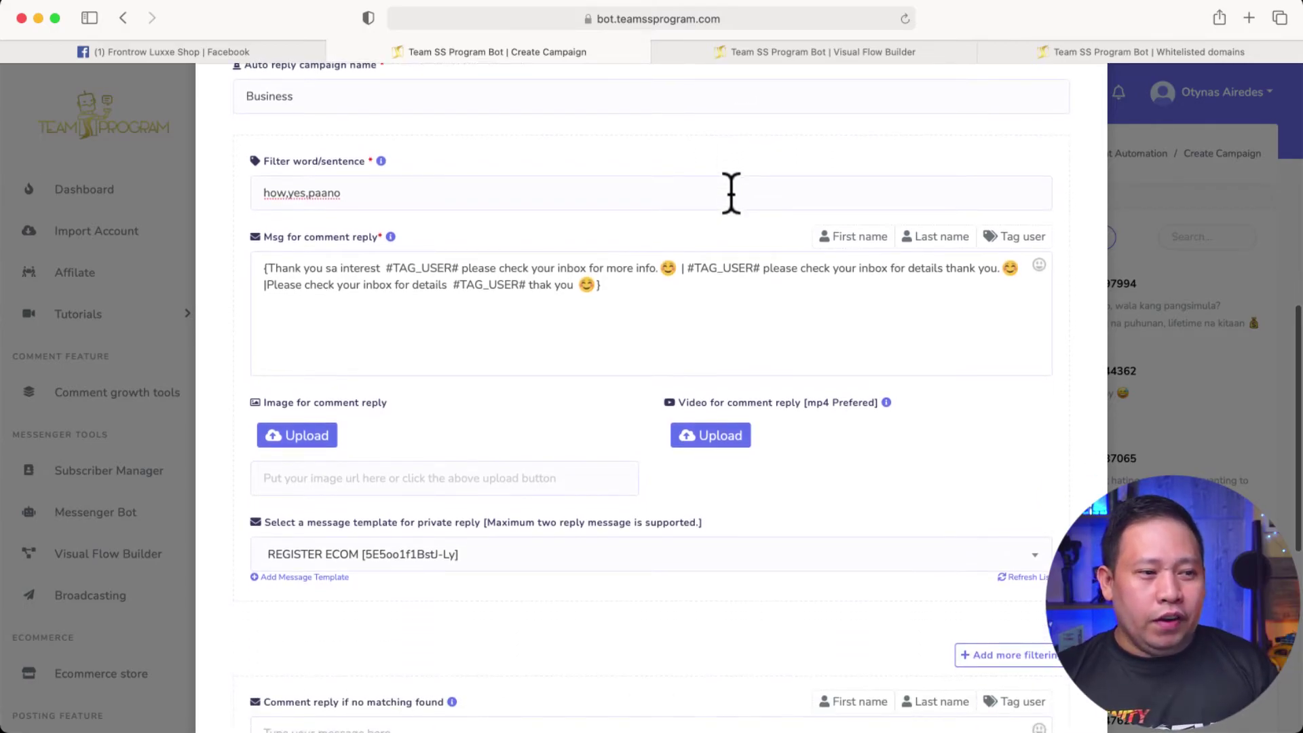
scroll(809, 399, "down", 4)
left_click(1020, 446)
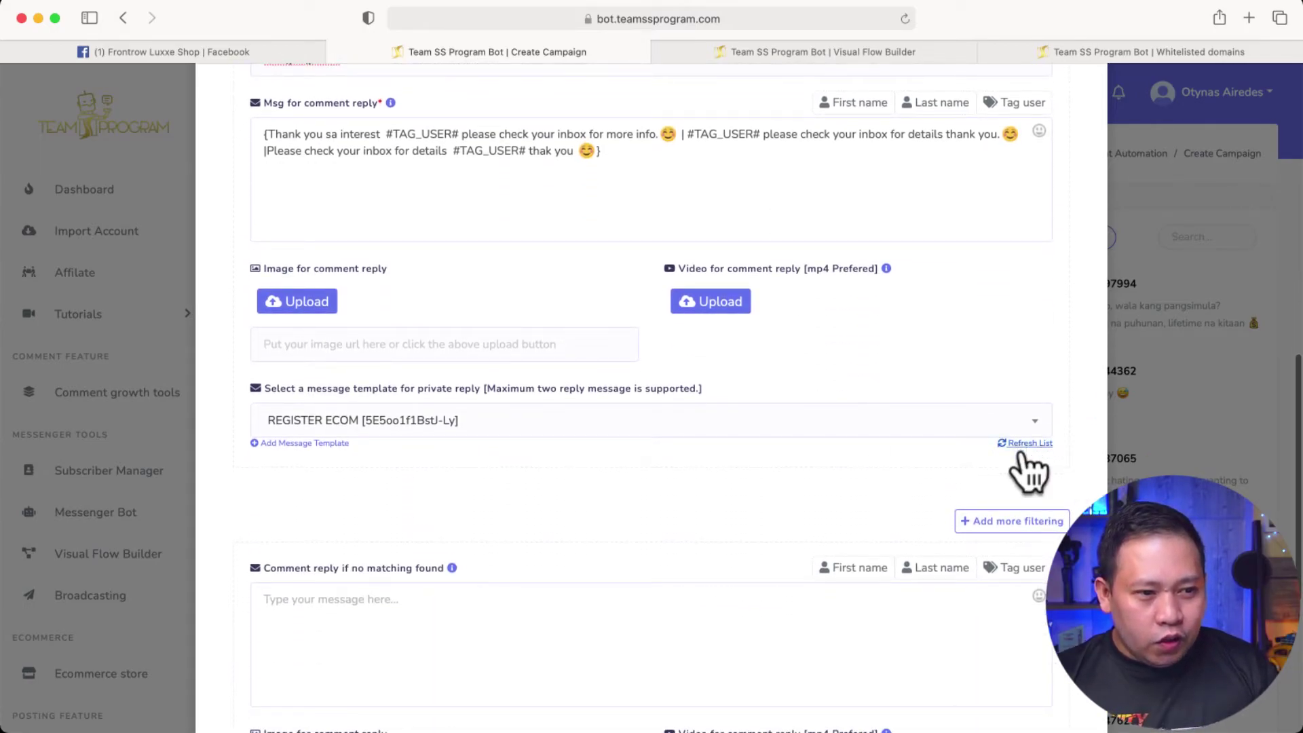
left_click(575, 427)
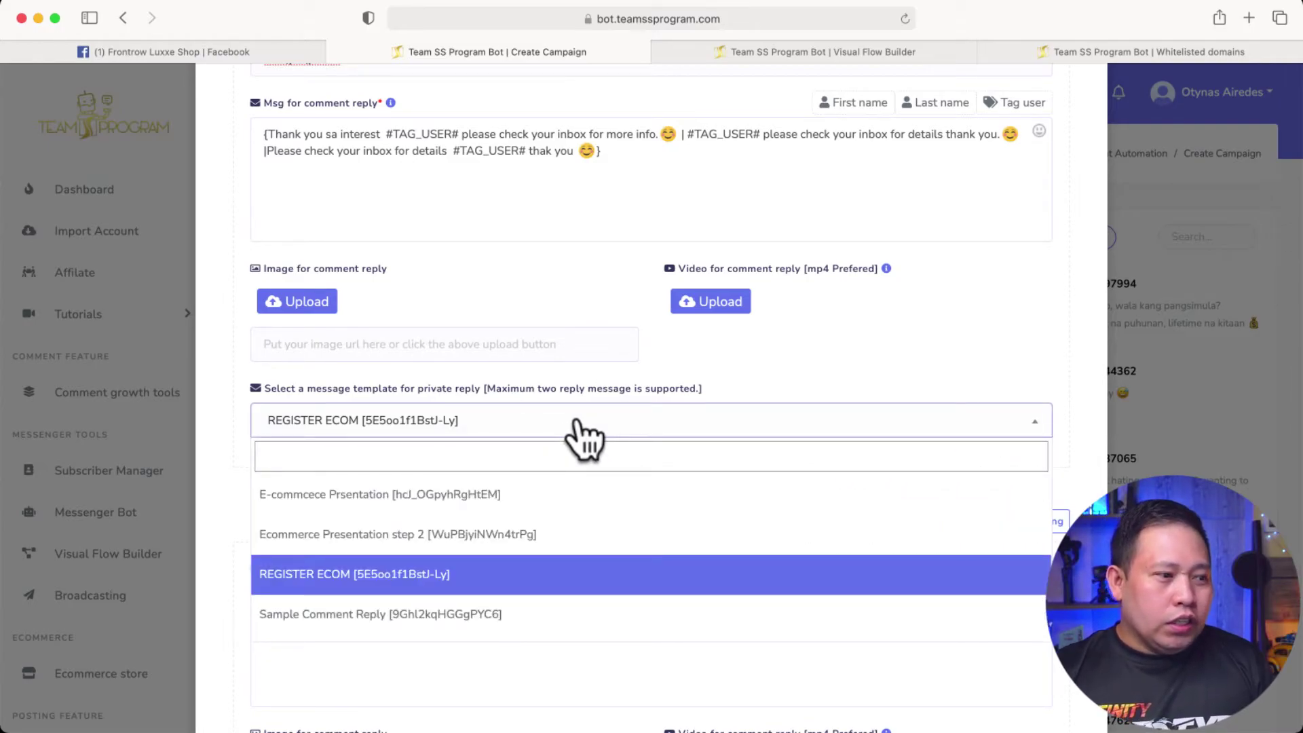
type("sa")
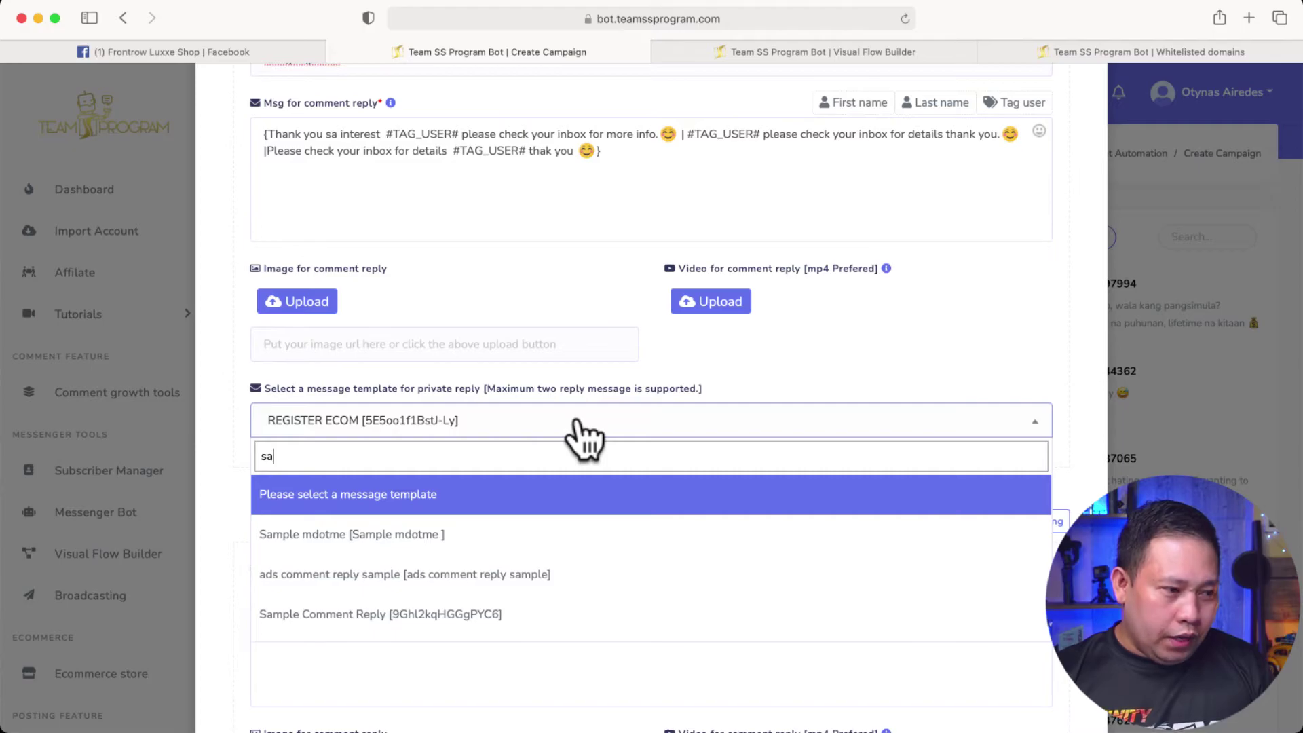
left_click(365, 614)
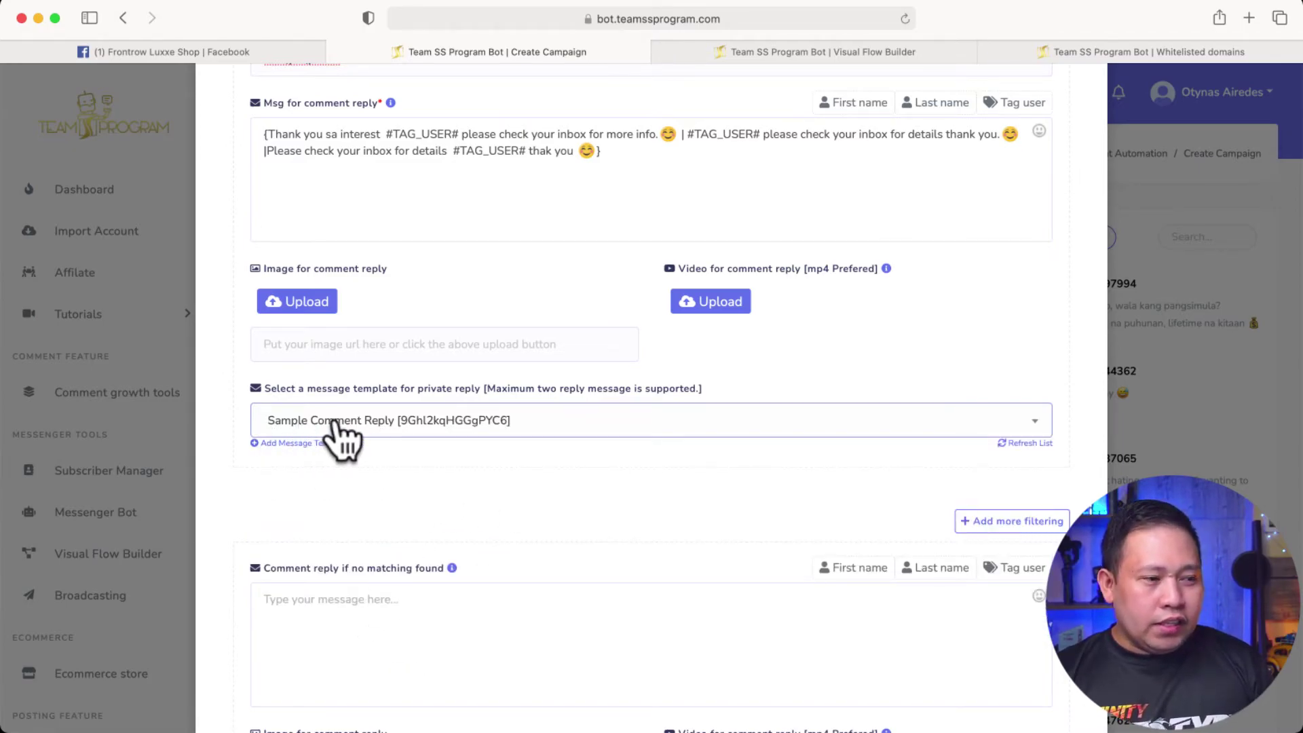
Review the campaign's filter words, comment reply and private reply template, and open the no-match comment reply message for editing
scroll(458, 547, "down", 1)
scroll(466, 541, "down", 1)
scroll(408, 426, "up", 3)
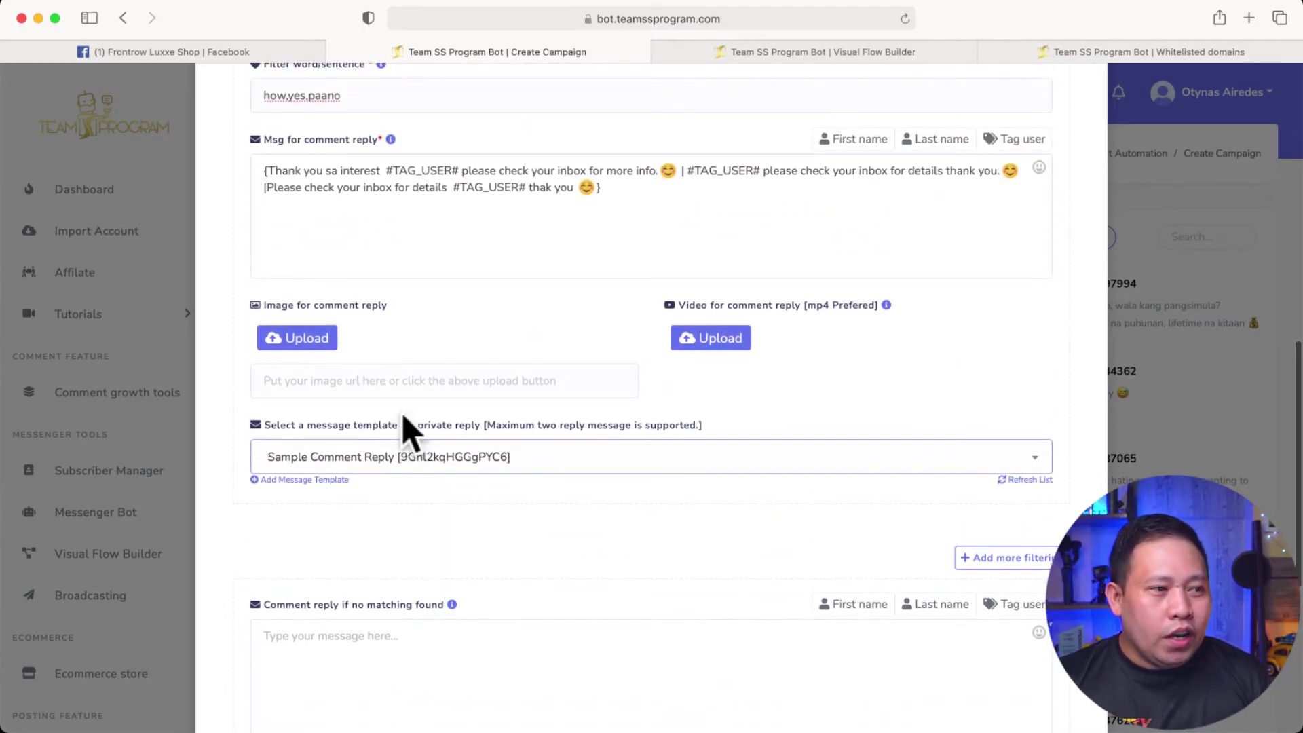
scroll(326, 327, "up", 2)
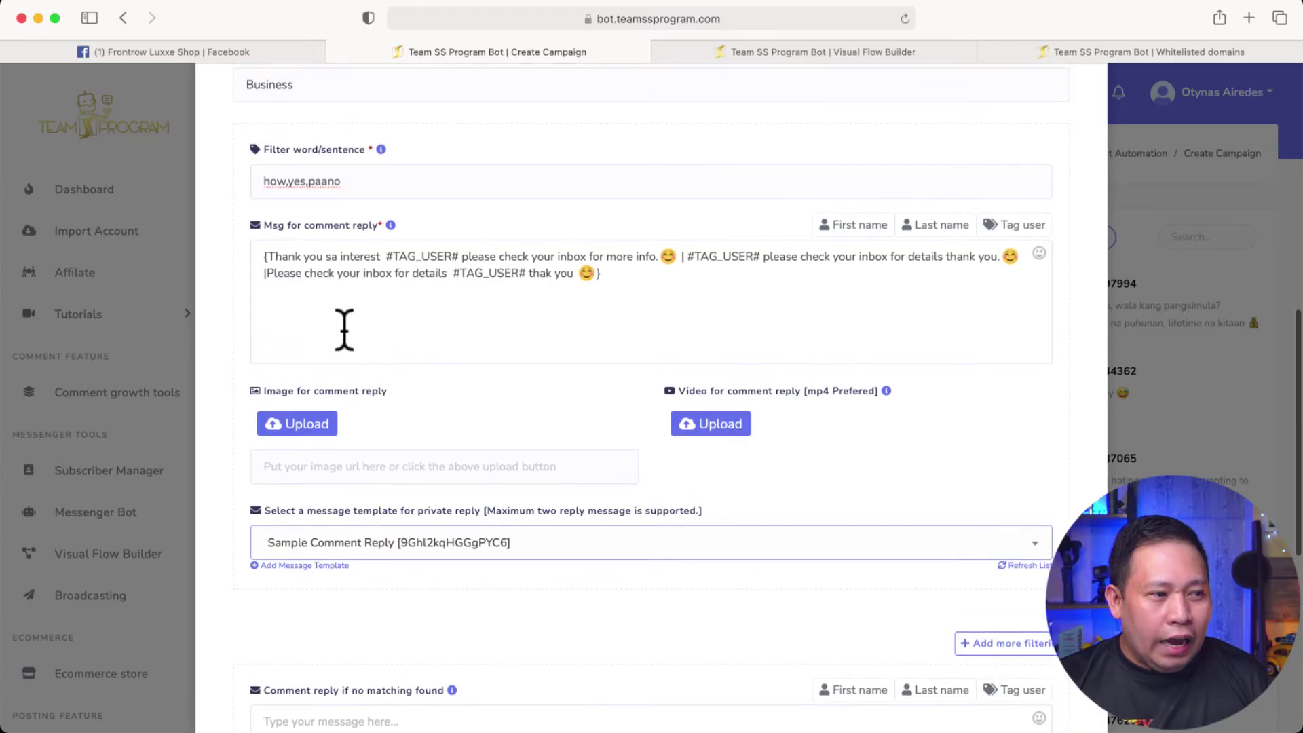
scroll(298, 293, "up", 2)
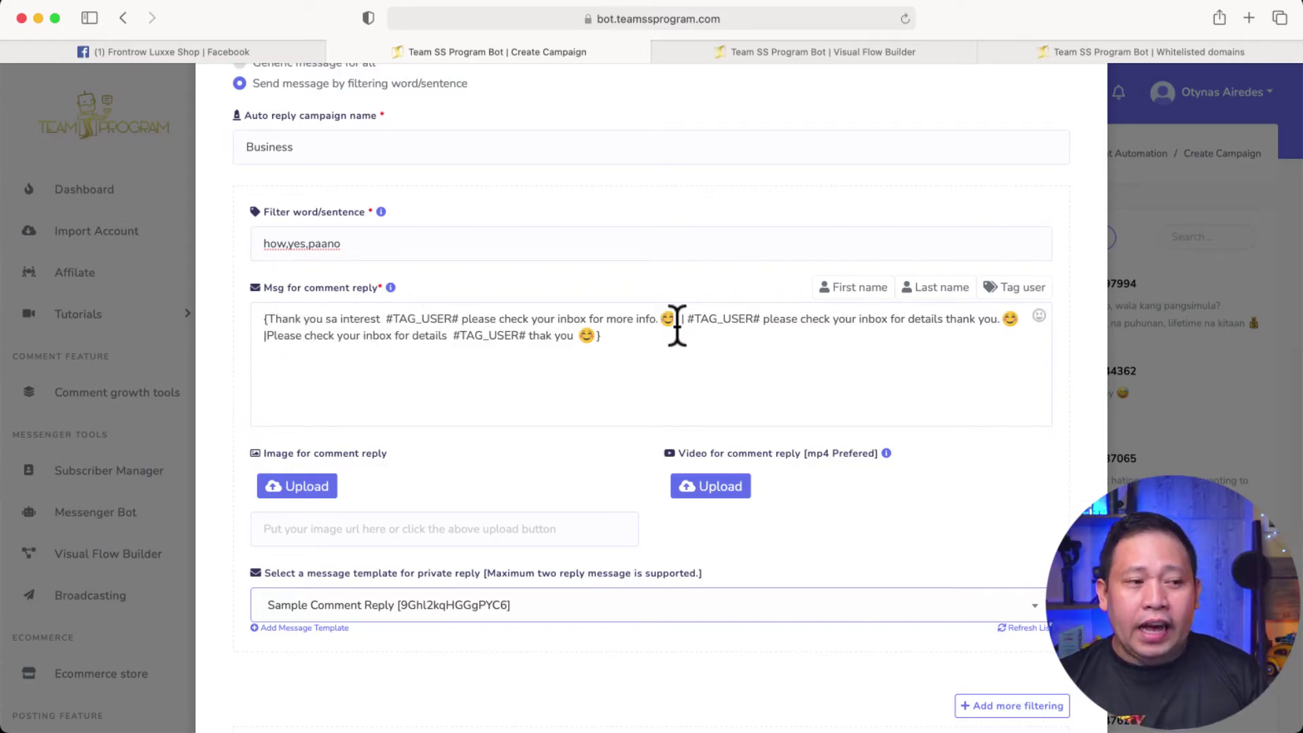
scroll(686, 350, "down", 5)
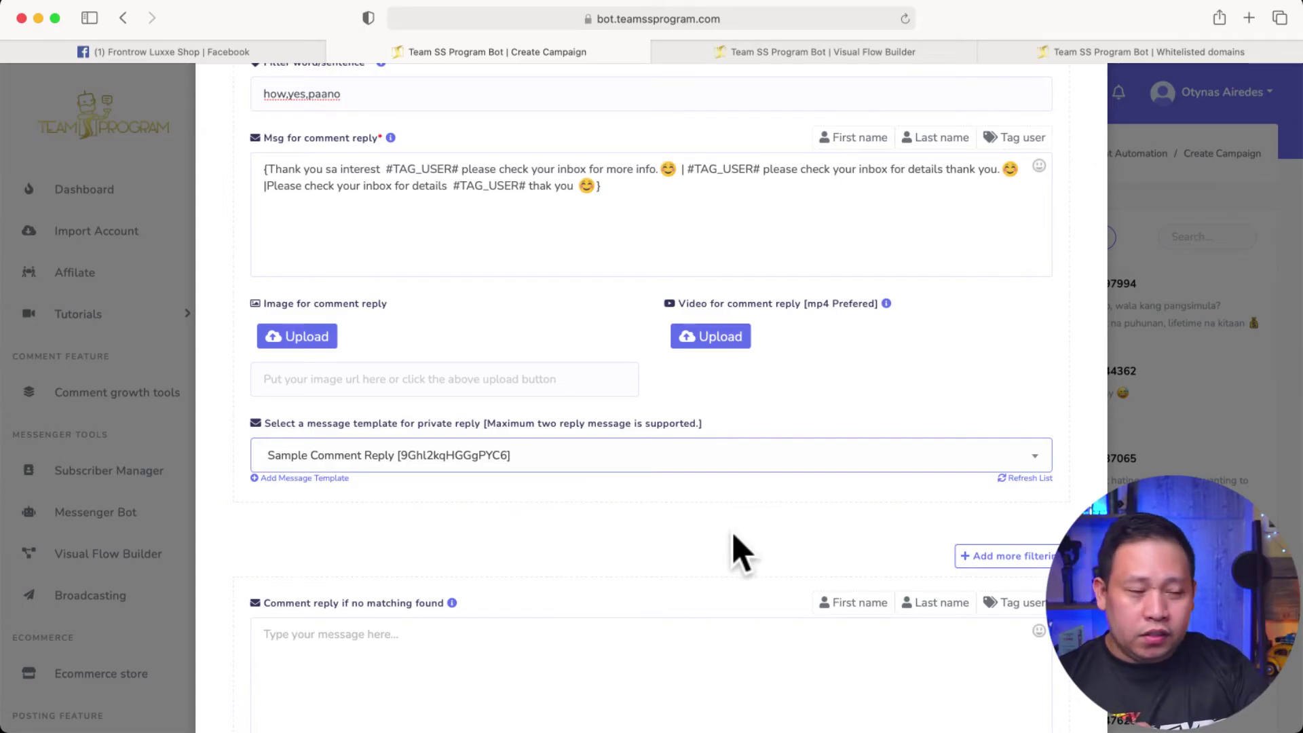
scroll(735, 537, "down", 8)
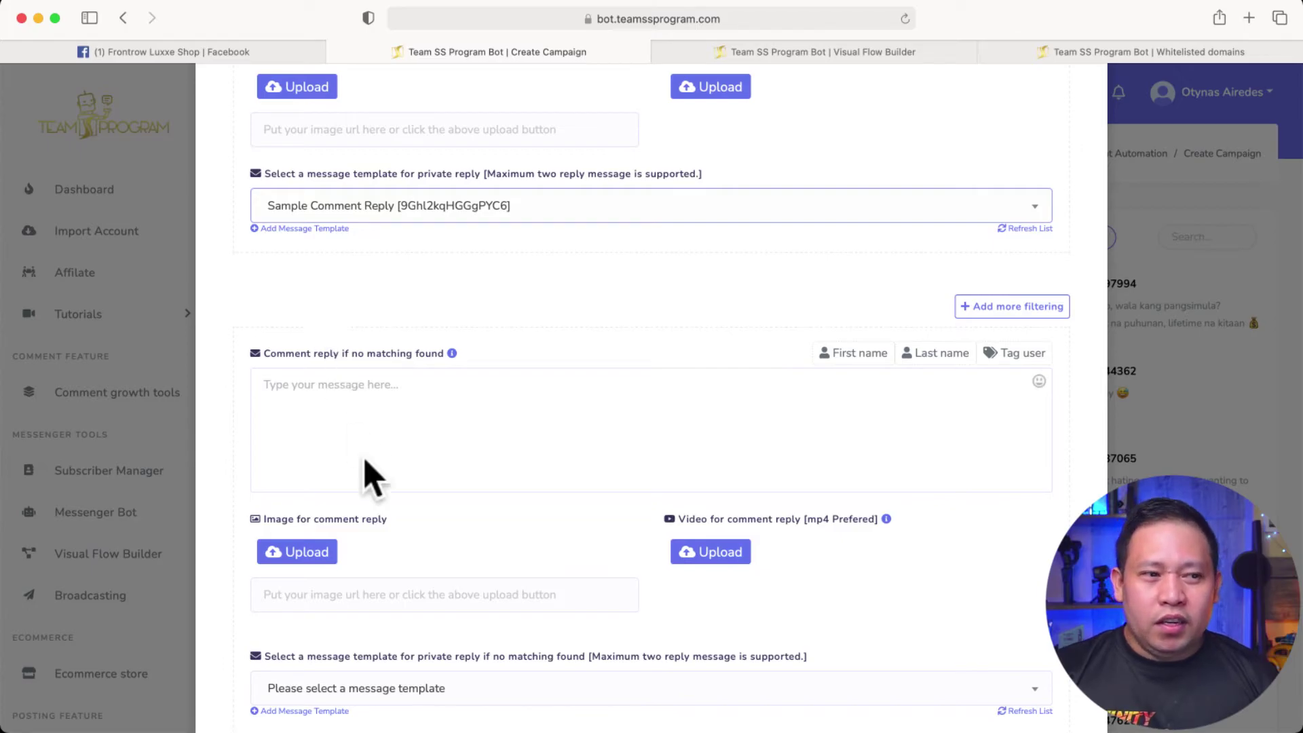
left_click(291, 394)
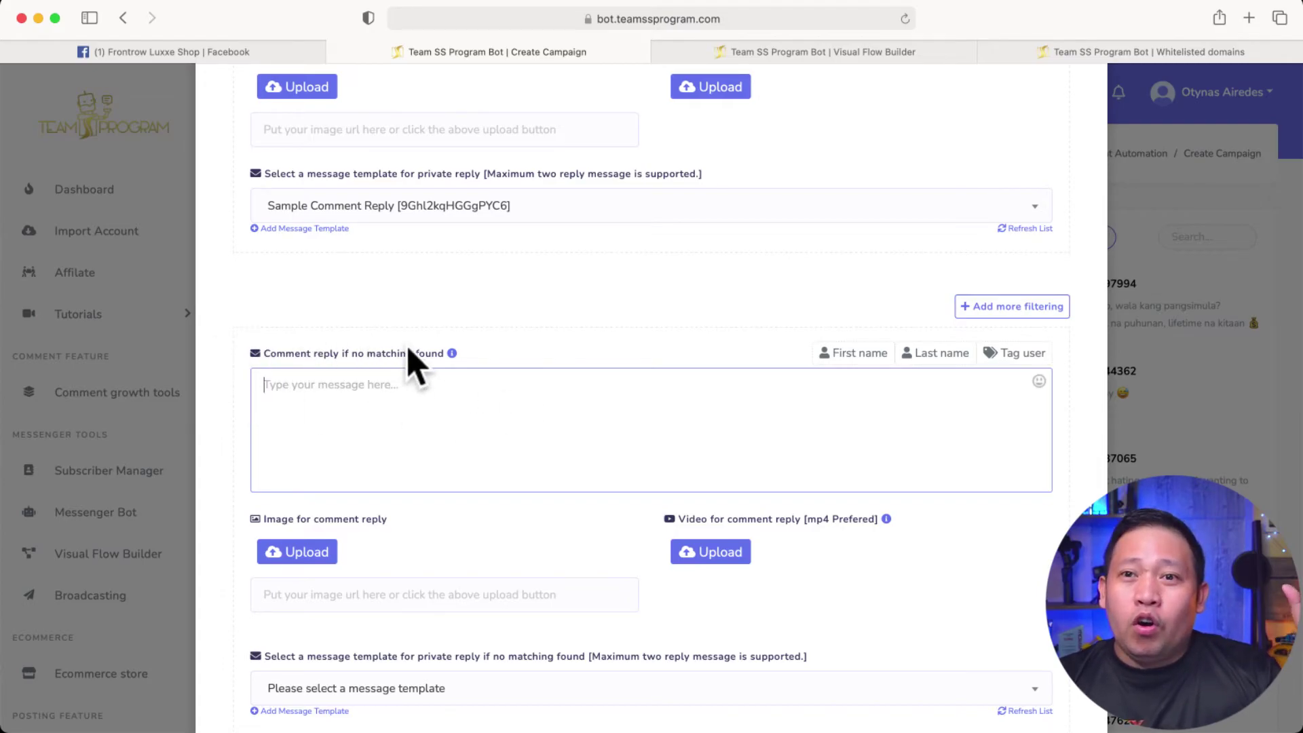
Compare the Business campaign's filter words how,yes,paano with the empty comment reply section for comments that match no keyword
scroll(416, 367, "up", 5)
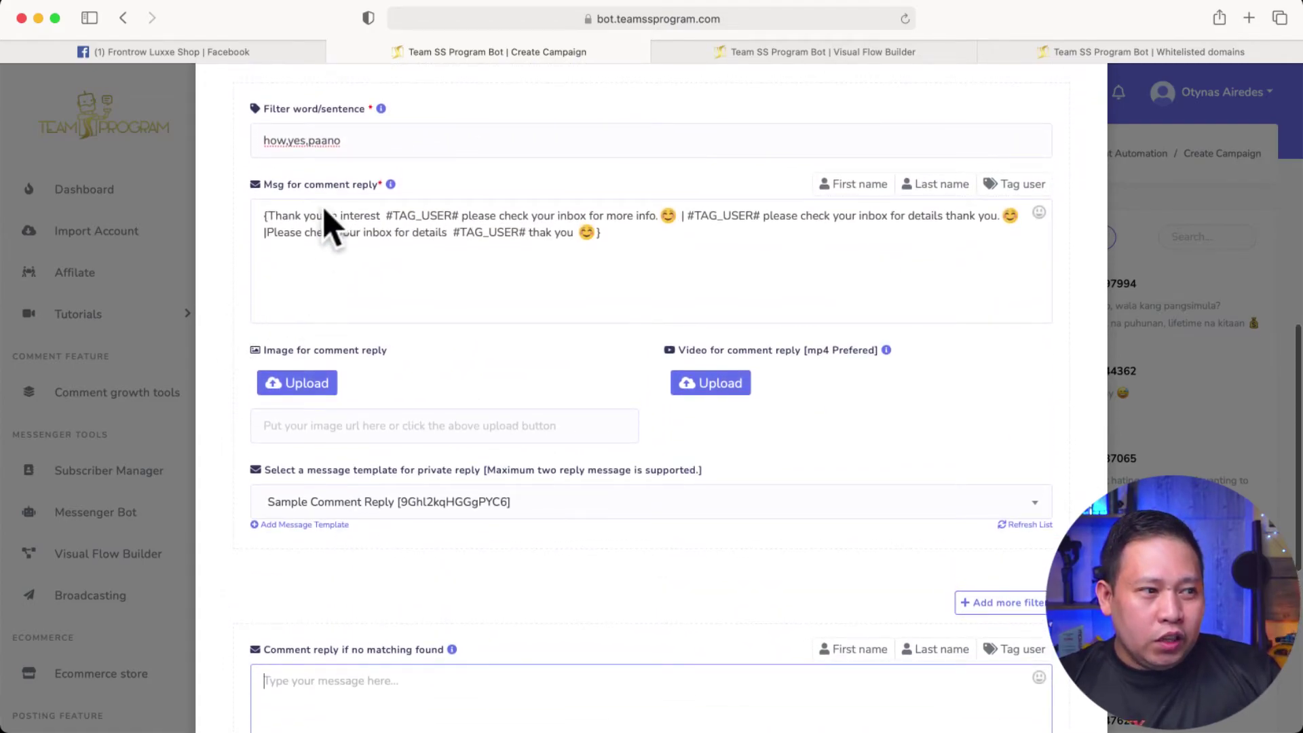
left_click_drag(345, 139, 197, 136)
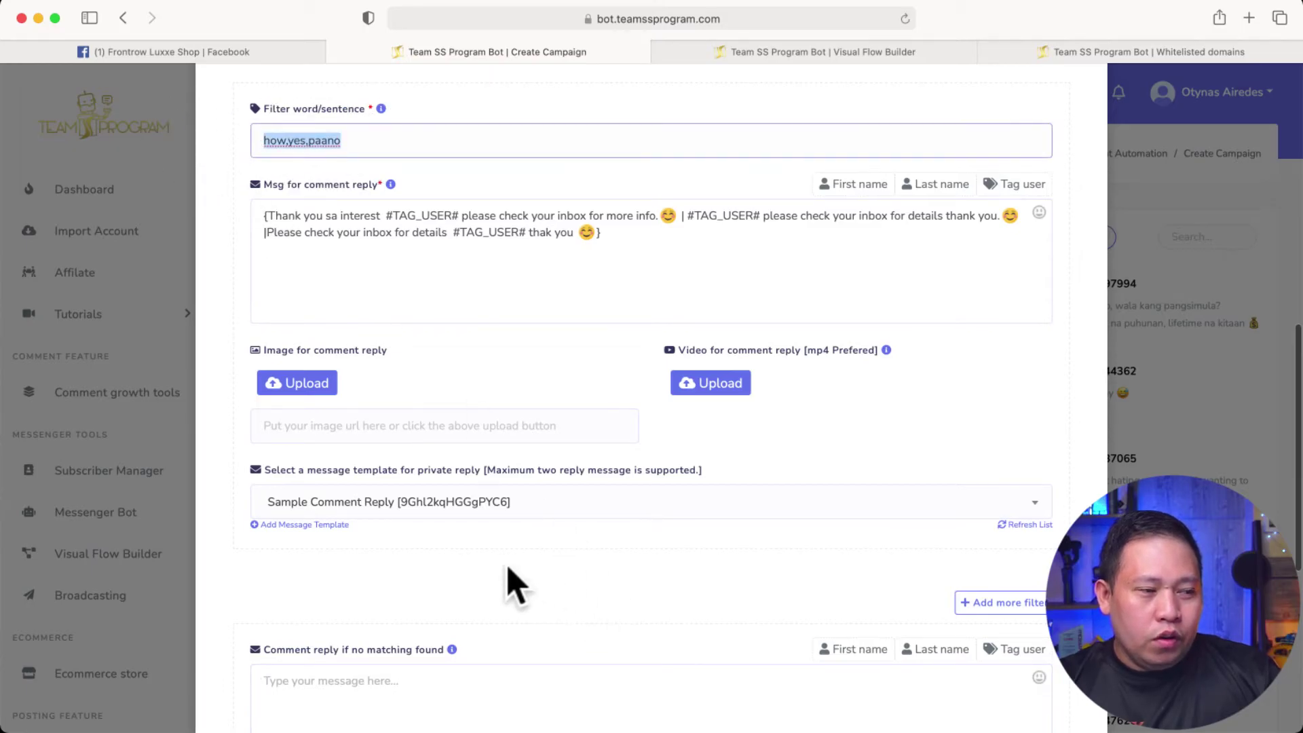
left_click(390, 580)
scroll(360, 543, "down", 5)
left_click(344, 421)
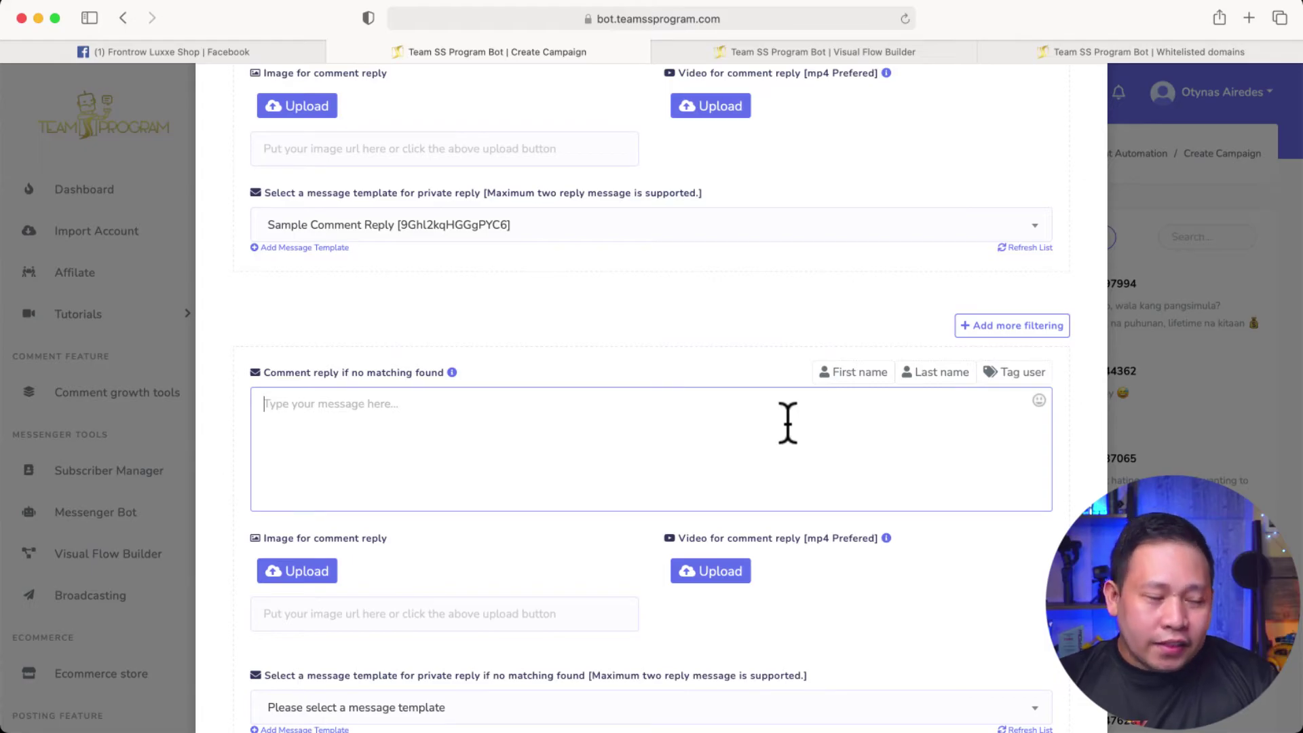
scroll(733, 442, "up", 5)
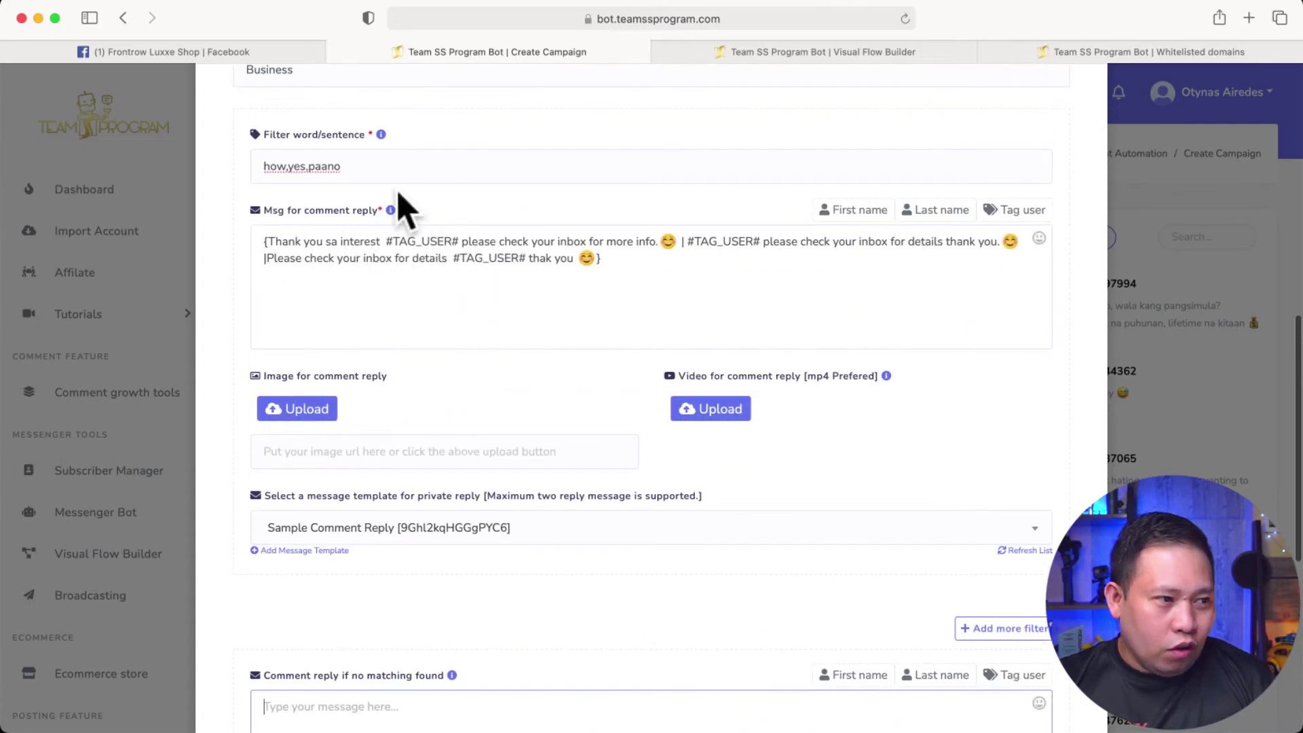
scroll(533, 399, "down", 5)
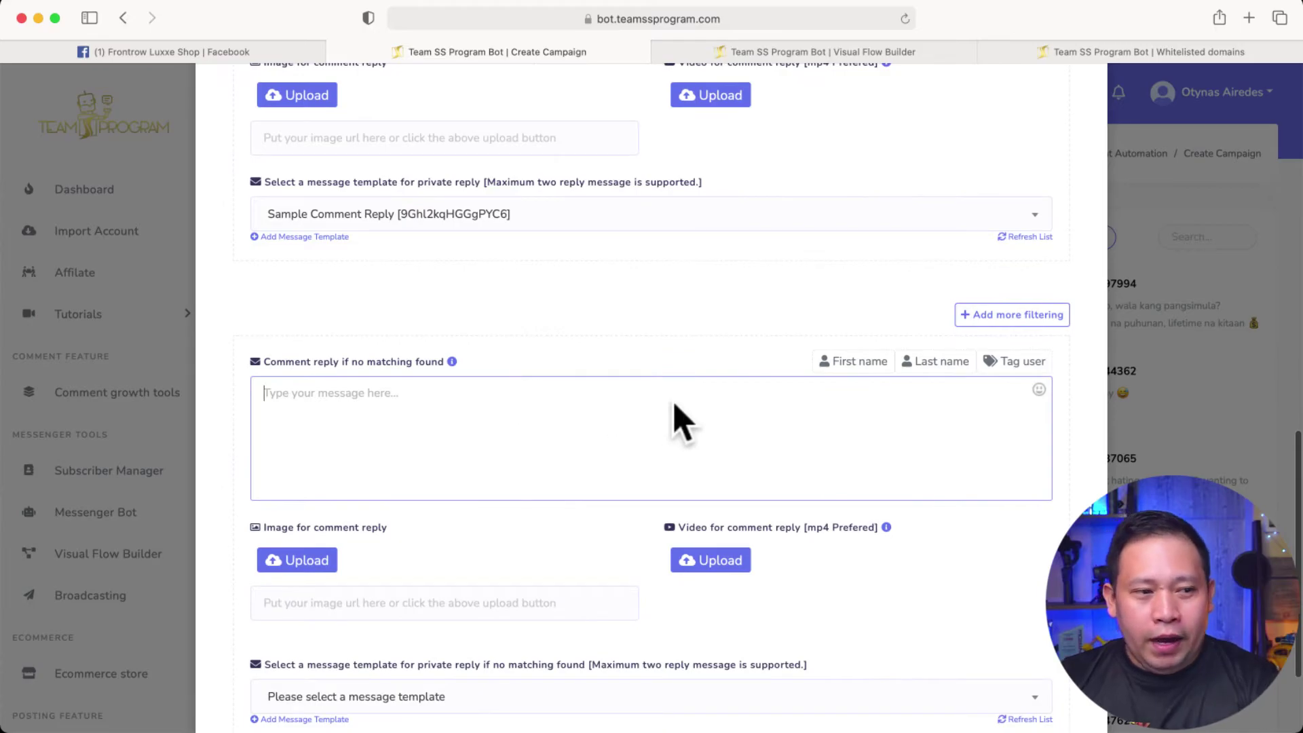
scroll(759, 422, "down", 2)
scroll(679, 339, "up", 2)
scroll(665, 332, "up", 5)
scroll(668, 350, "down", 4)
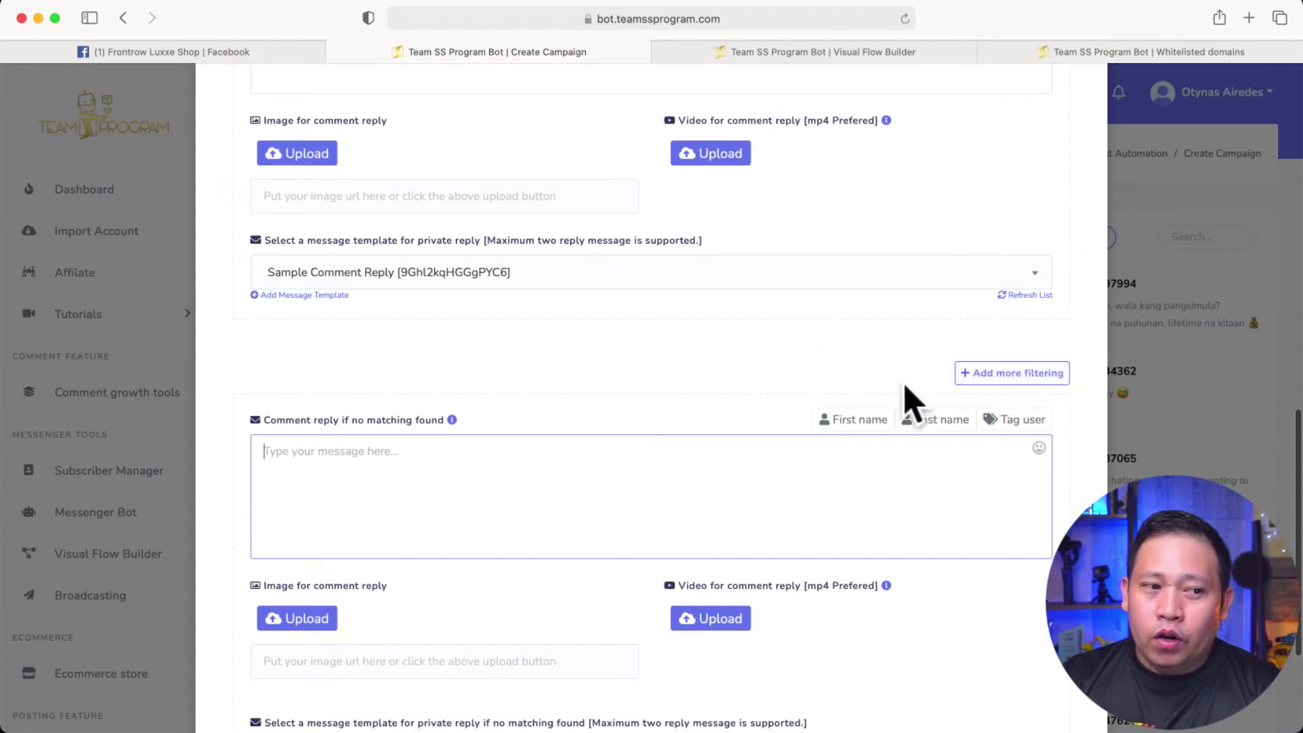
Add a second keyword filter block below the how,yes,paano block and compare the two blocks
scroll(805, 396, "up", 7)
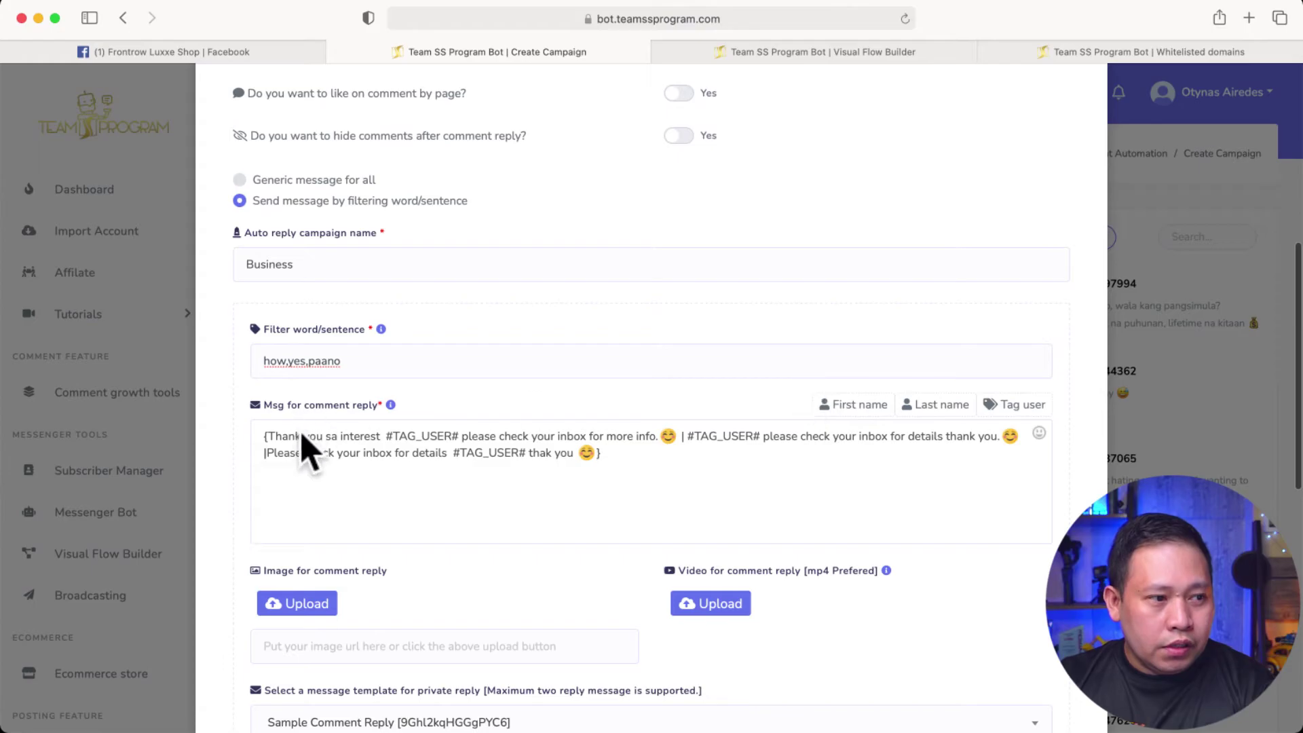
scroll(334, 442, "down", 7)
left_click(1003, 366)
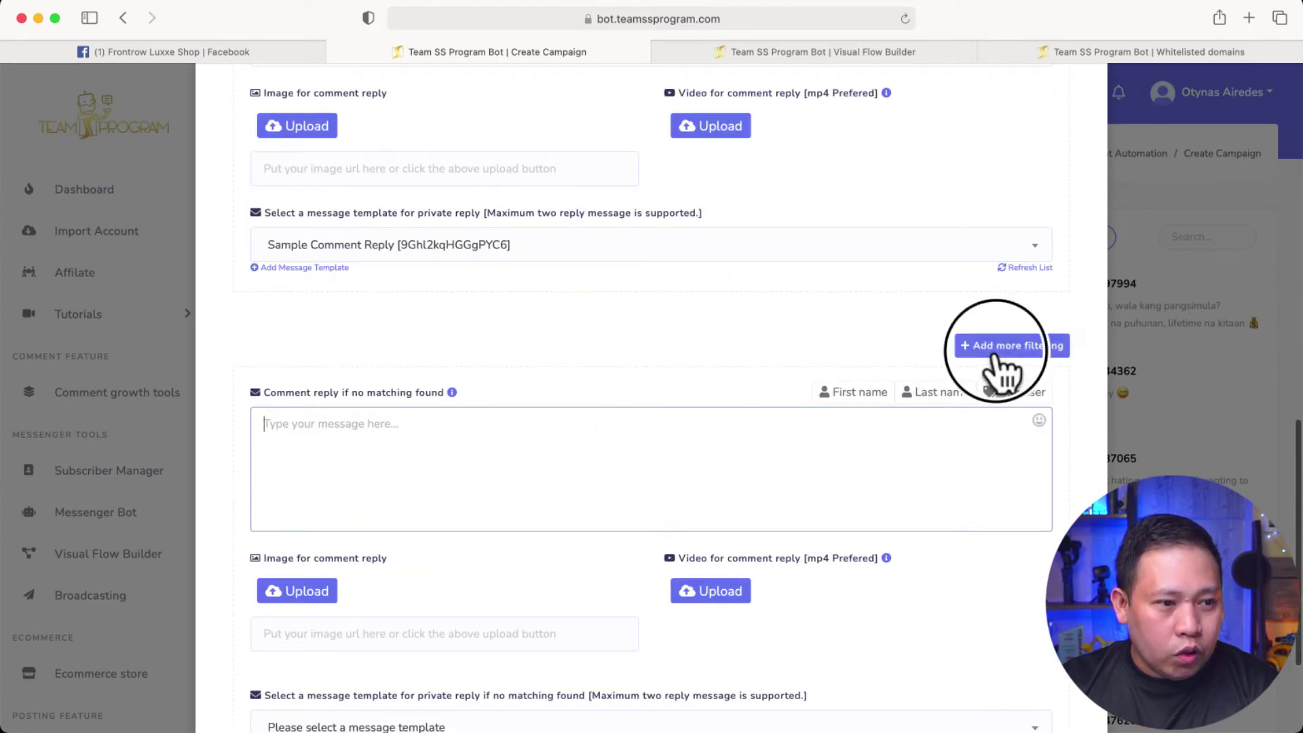
scroll(718, 372, "up", 5)
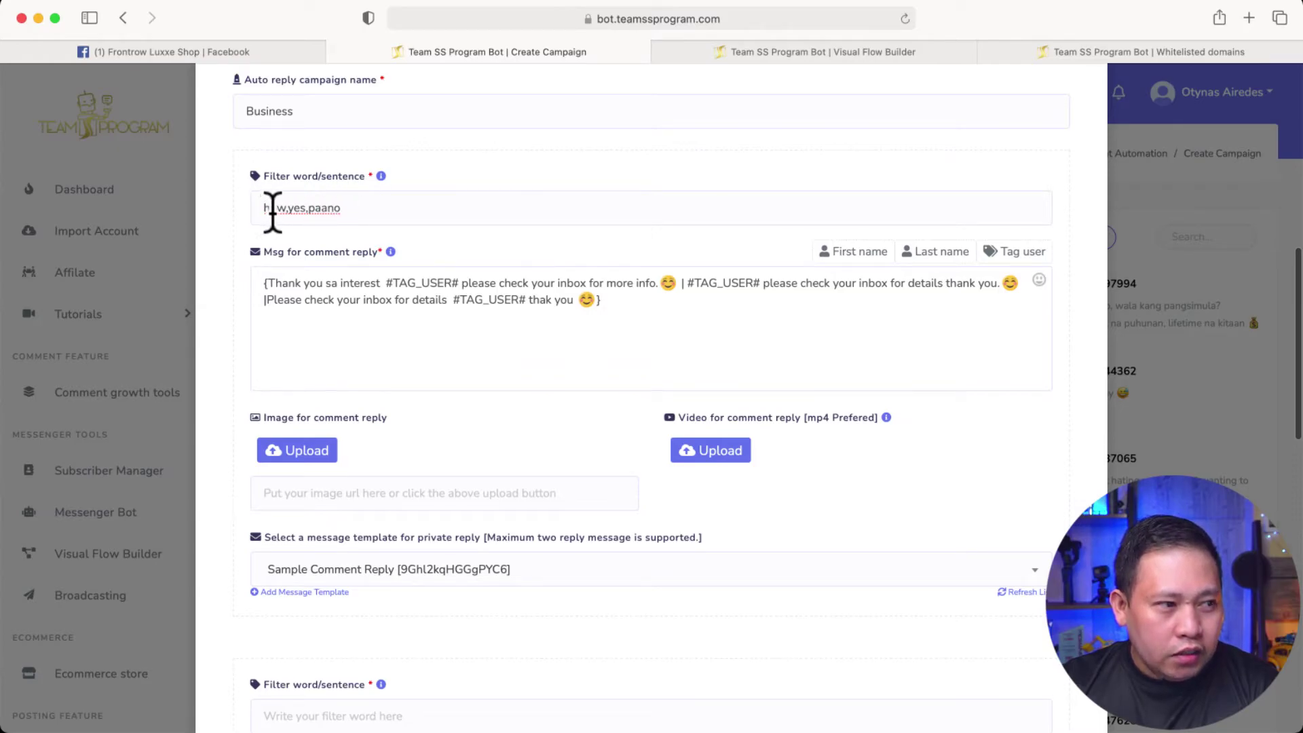
scroll(314, 210, "down", 3)
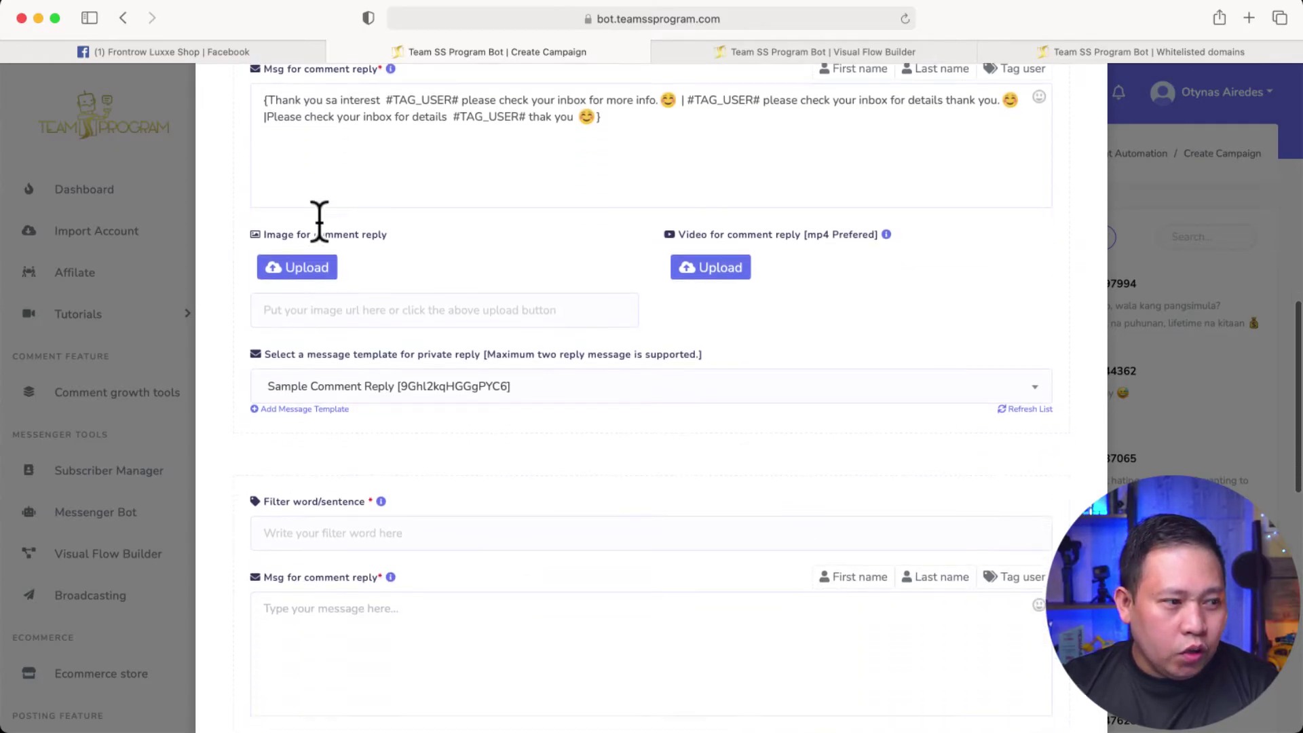
scroll(320, 218, "up", 3)
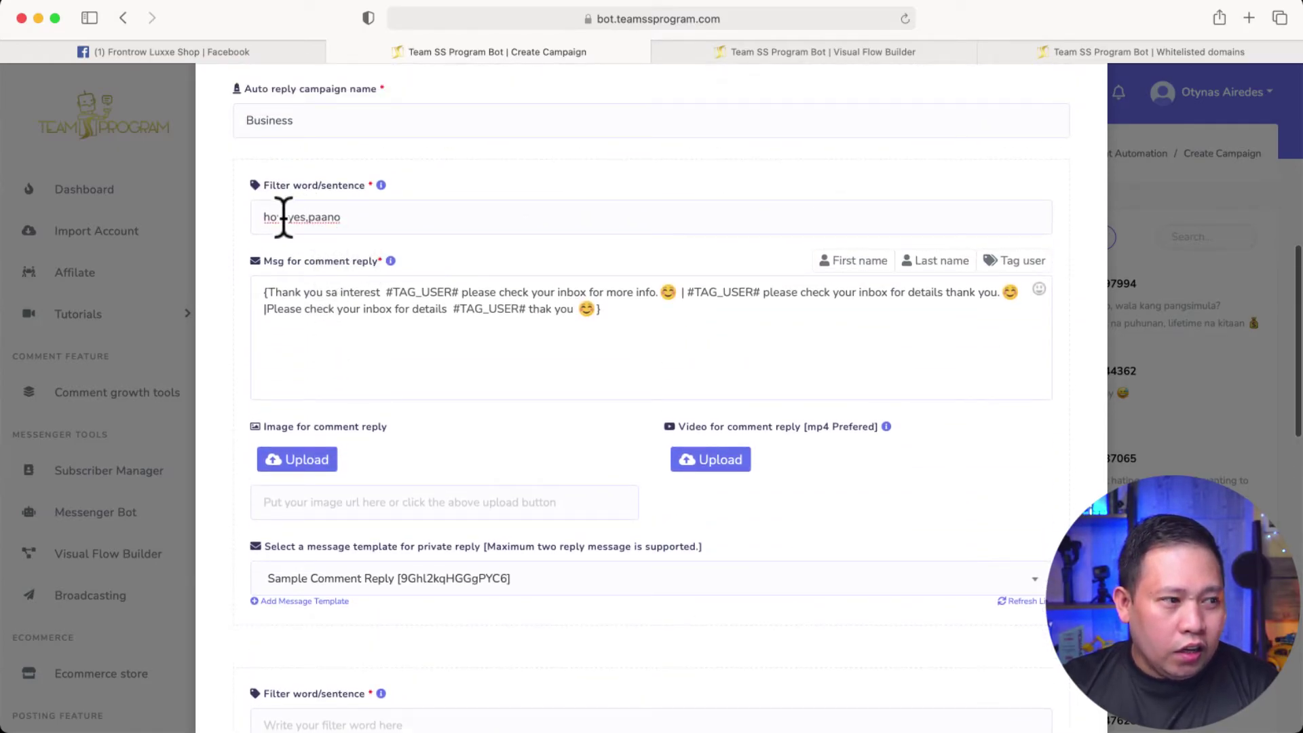
scroll(358, 224, "down", 4)
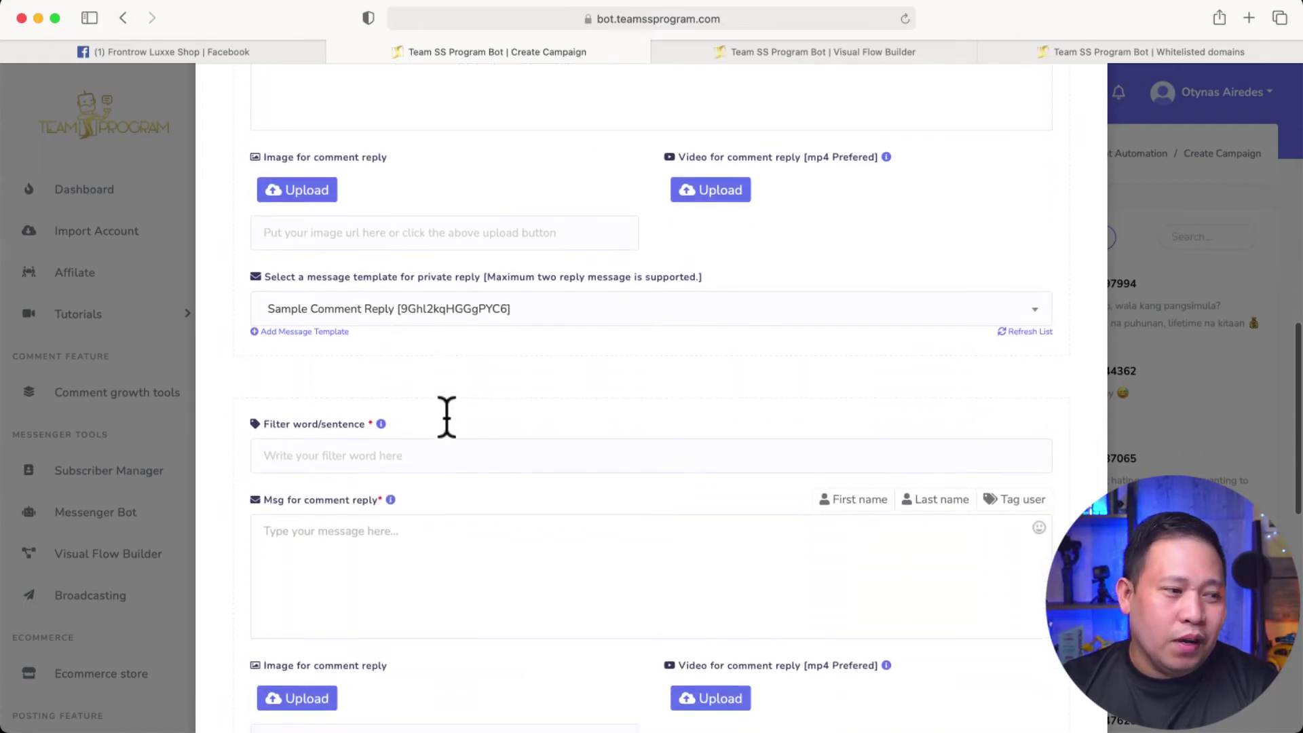
scroll(403, 352, "down", 1)
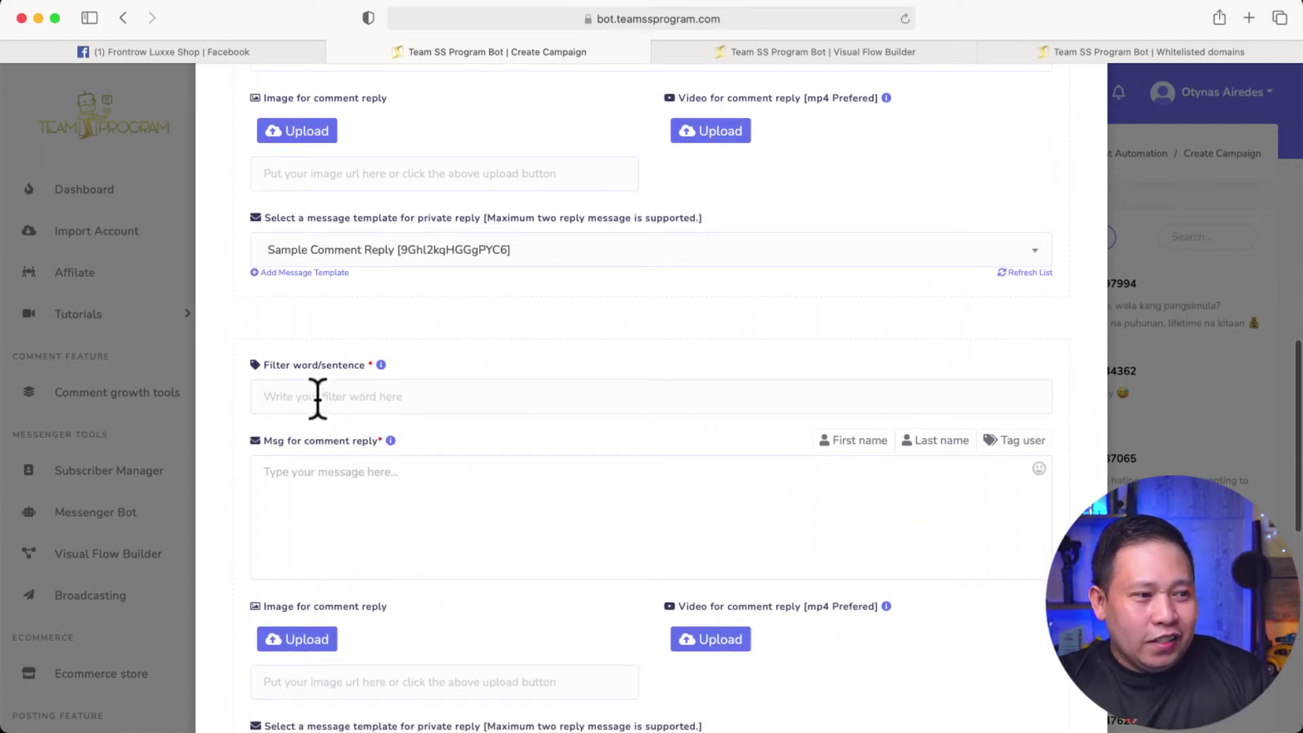
Examine the second filter block's filter word, comment reply message and private reply template fields against the completed first block
left_click(308, 489)
scroll(309, 488, "down", 3)
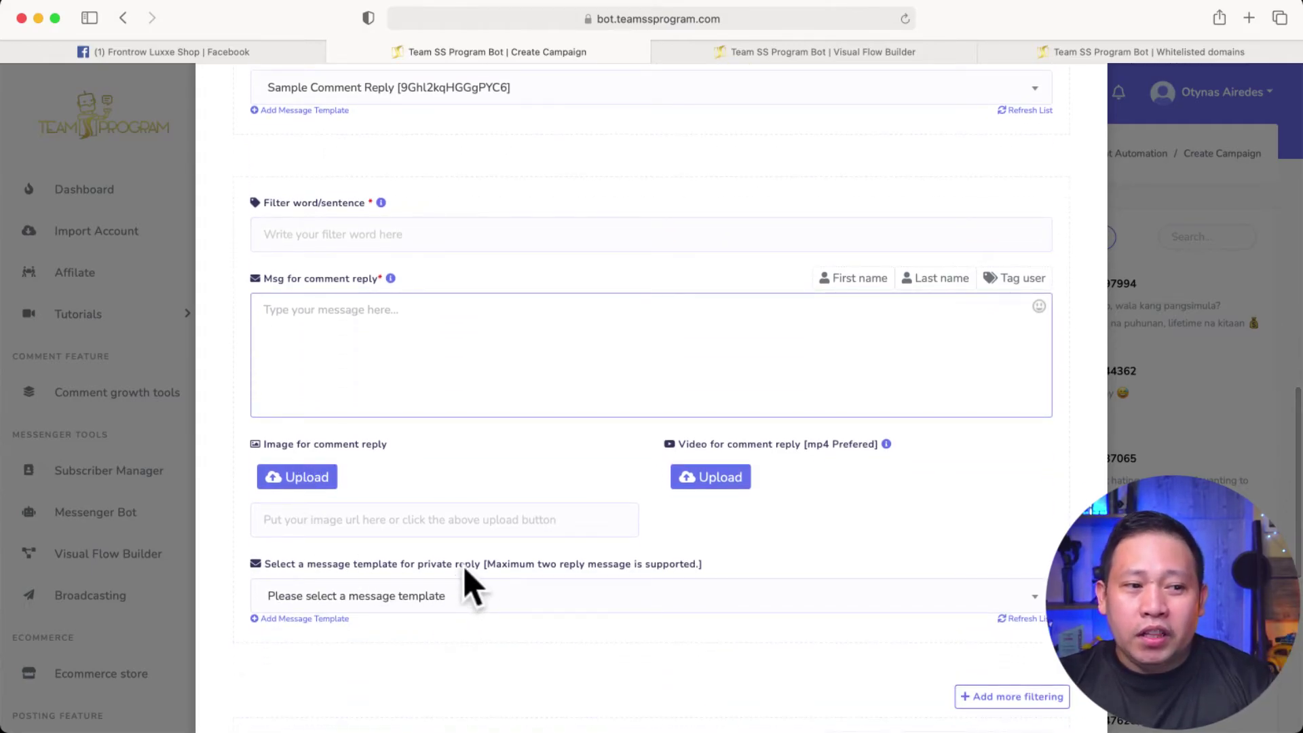
scroll(466, 577, "up", 2)
scroll(466, 582, "down", 4)
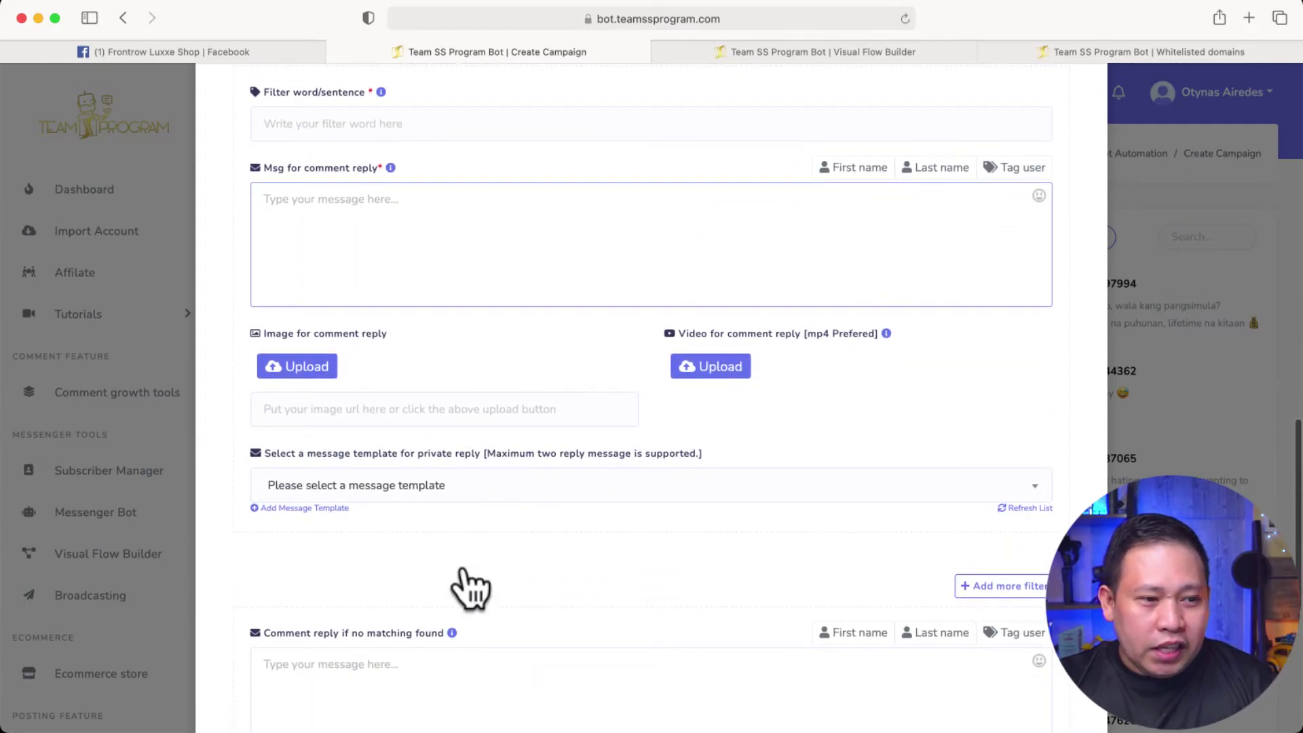
scroll(467, 591, "up", 3)
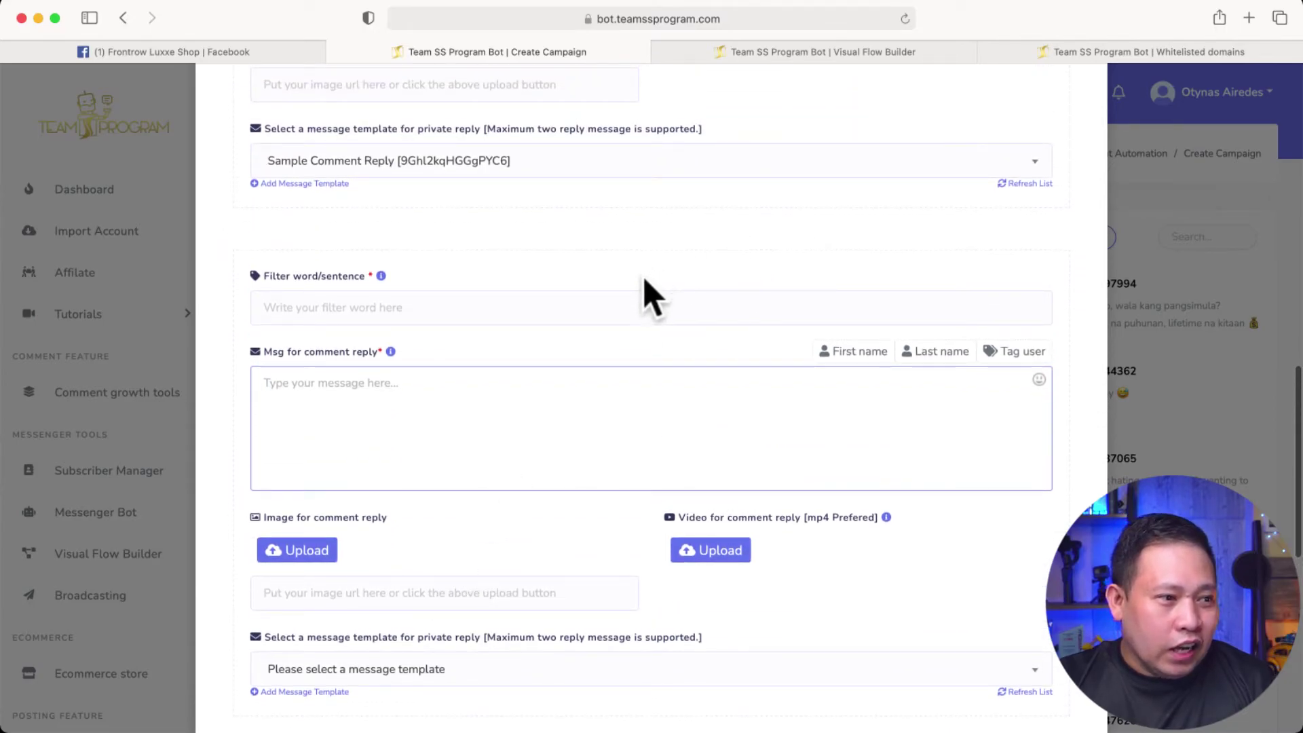
scroll(733, 292, "up", 1)
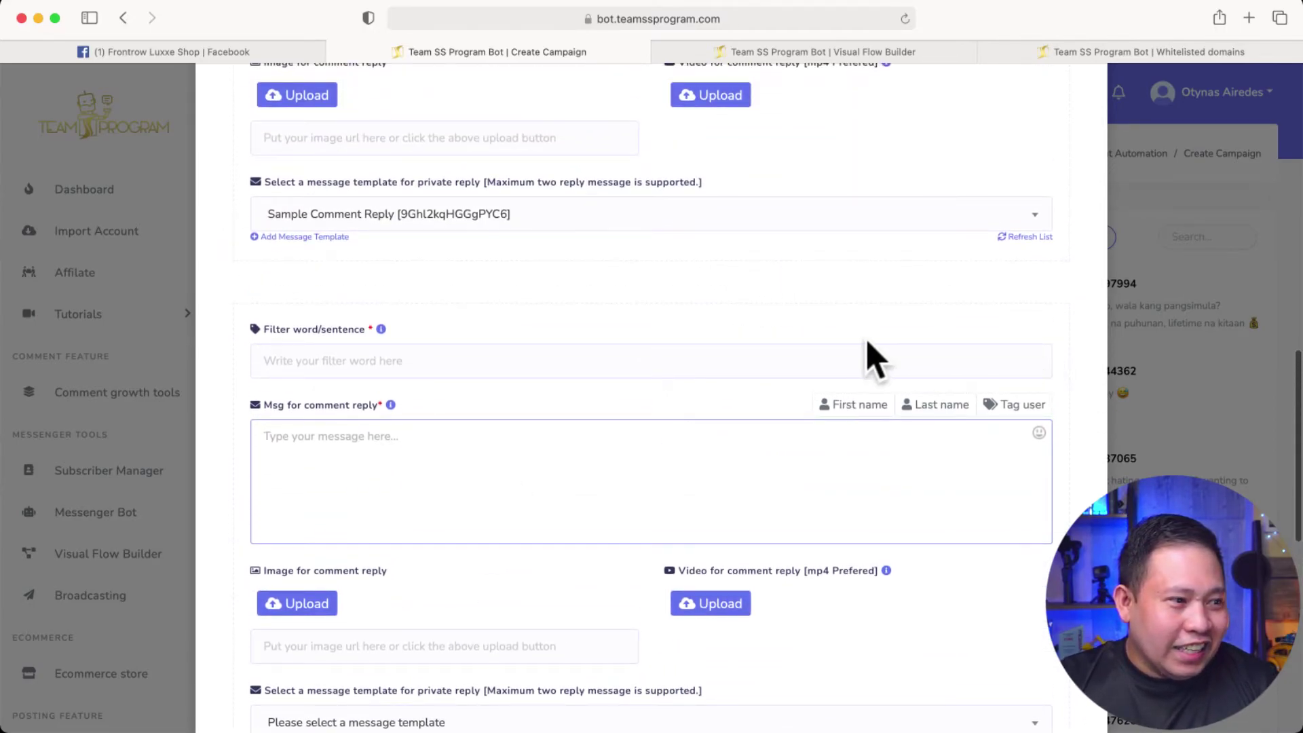
scroll(875, 342, "up", 2)
scroll(860, 343, "down", 8)
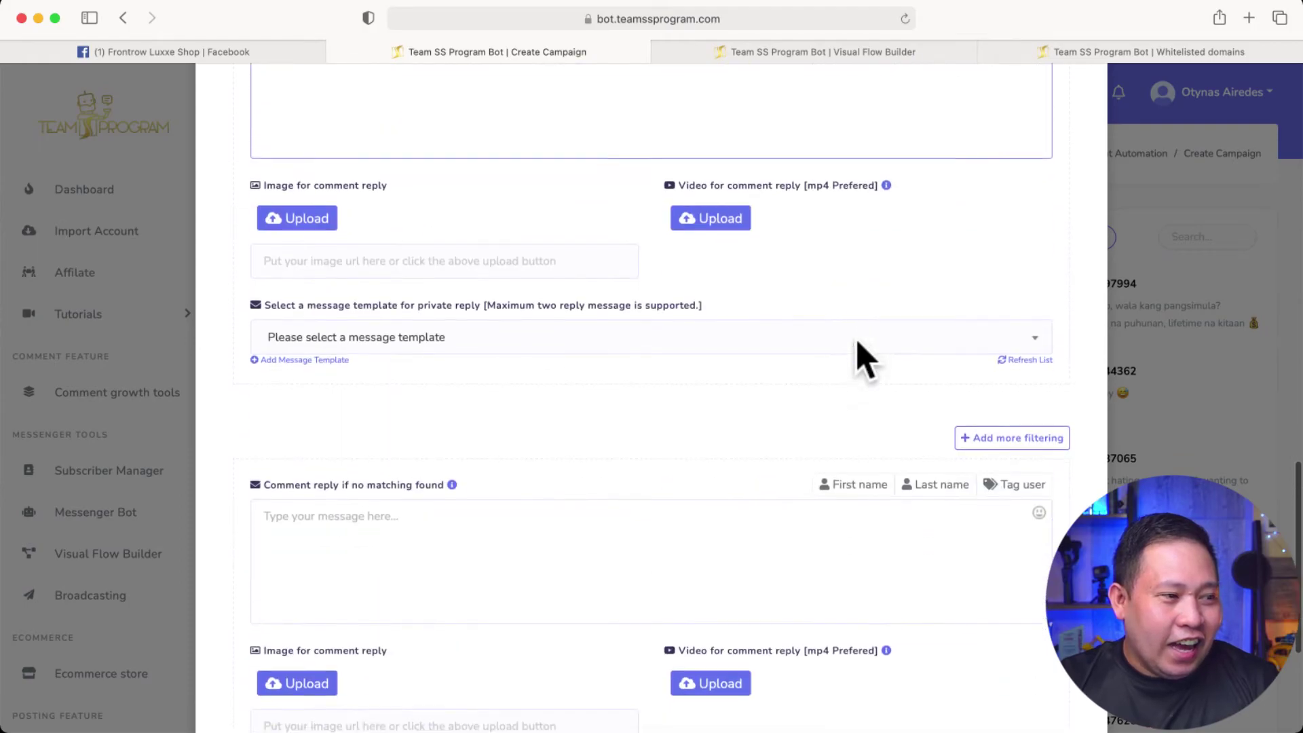
scroll(861, 360, "down", 1)
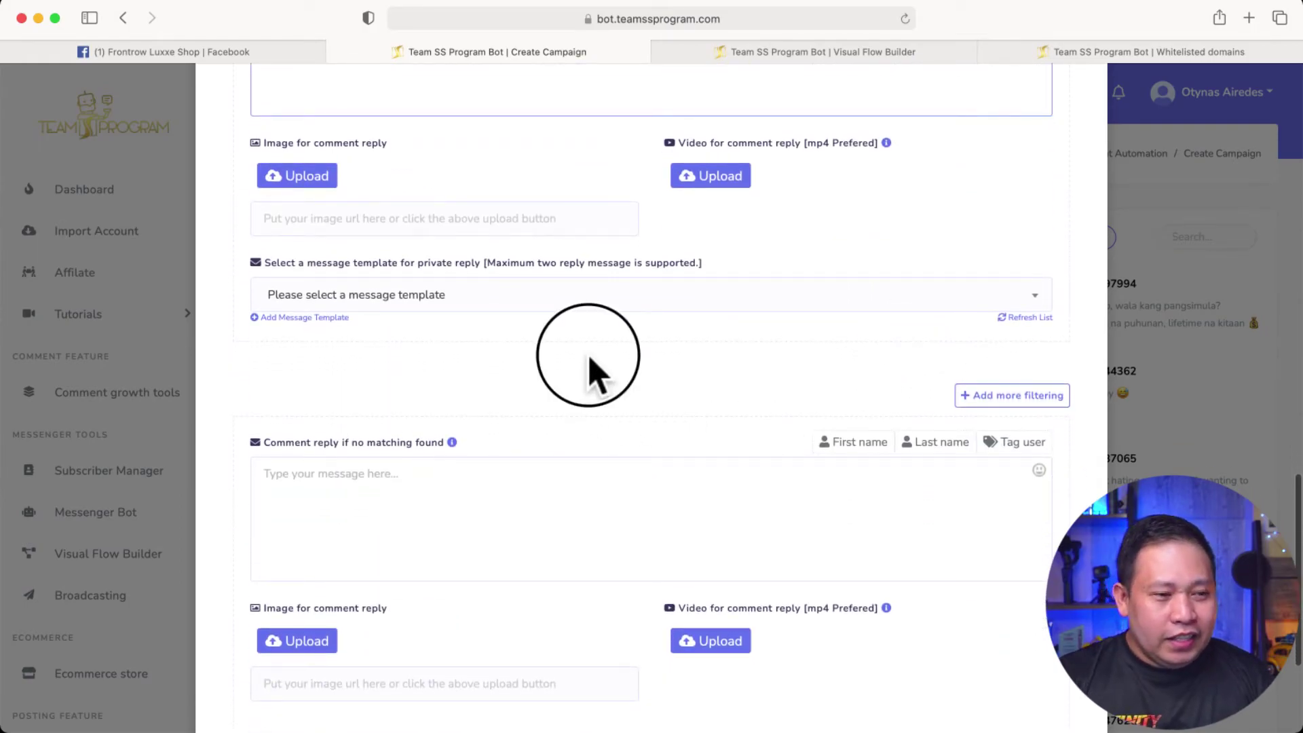
scroll(590, 377, "up", 9)
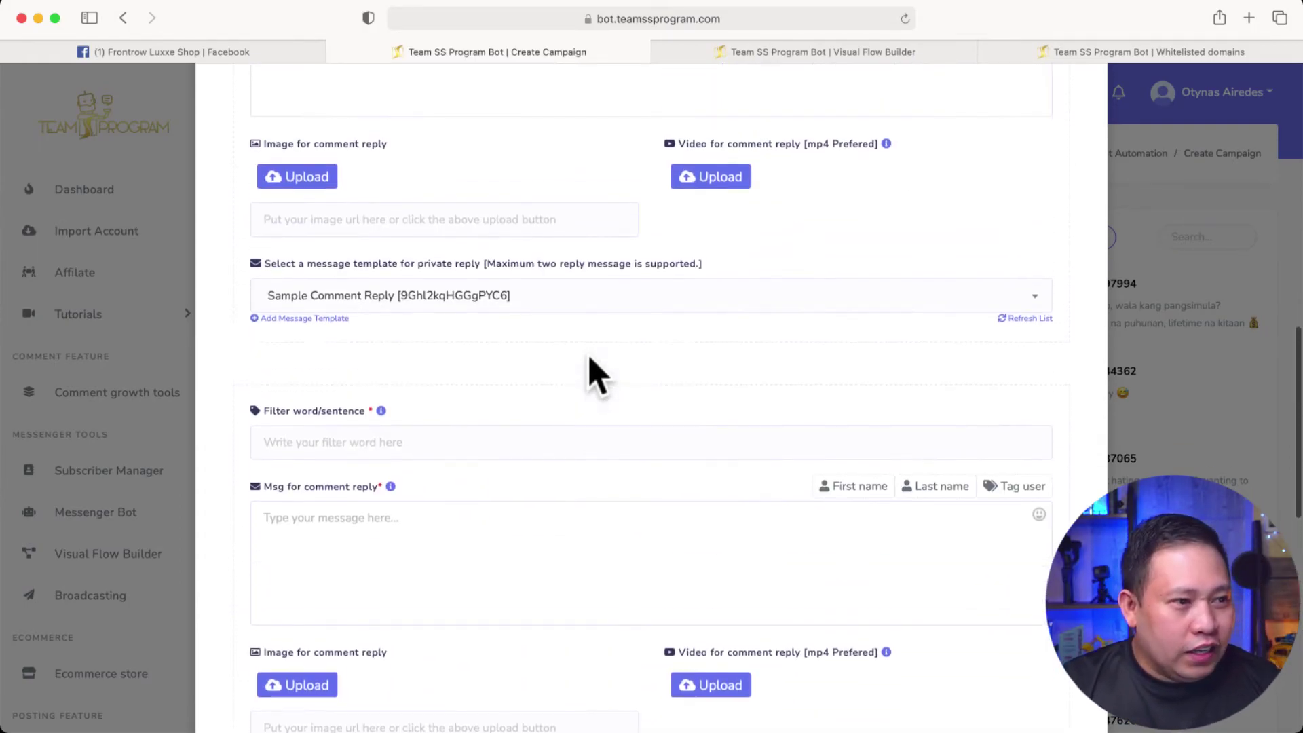
scroll(590, 377, "up", 2)
Review the whole auto-reply form, from the offensive comment settings through both filter blocks to the no-match reply and submission options
scroll(589, 366, "down", 12)
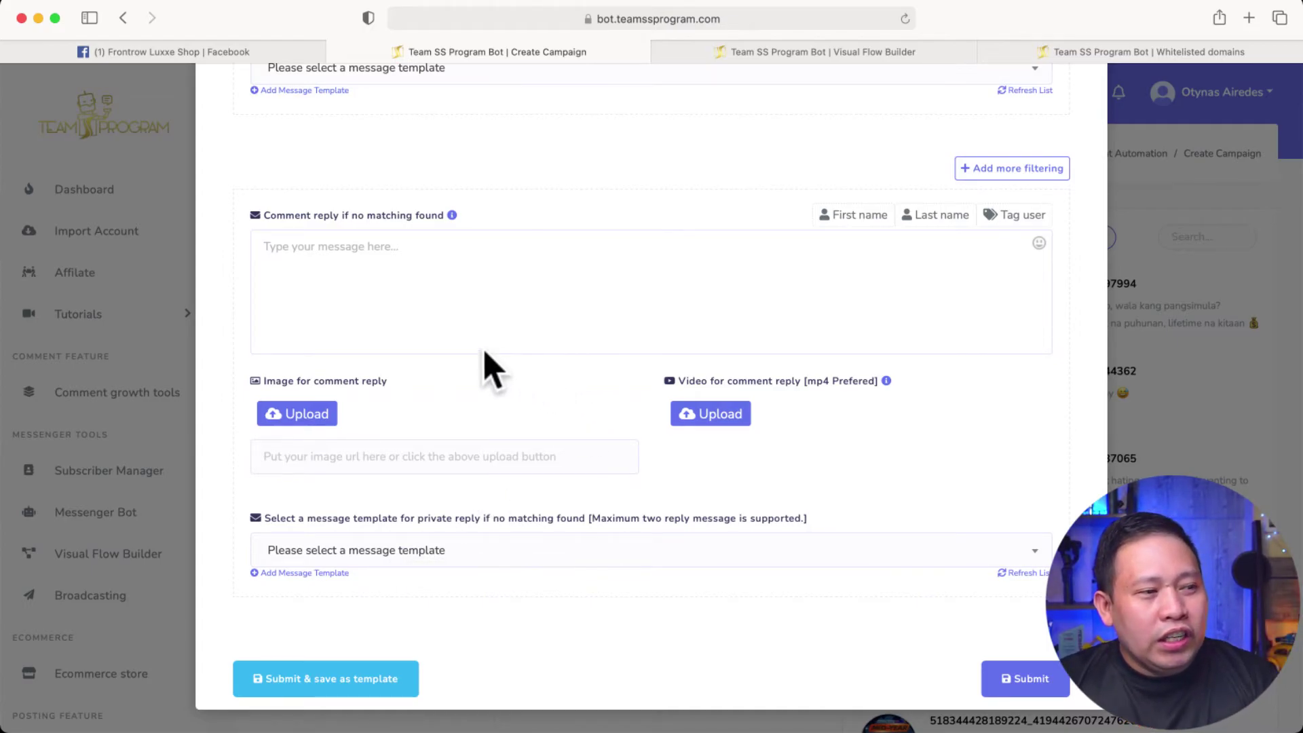
scroll(475, 366, "up", 10)
scroll(519, 462, "down", 9)
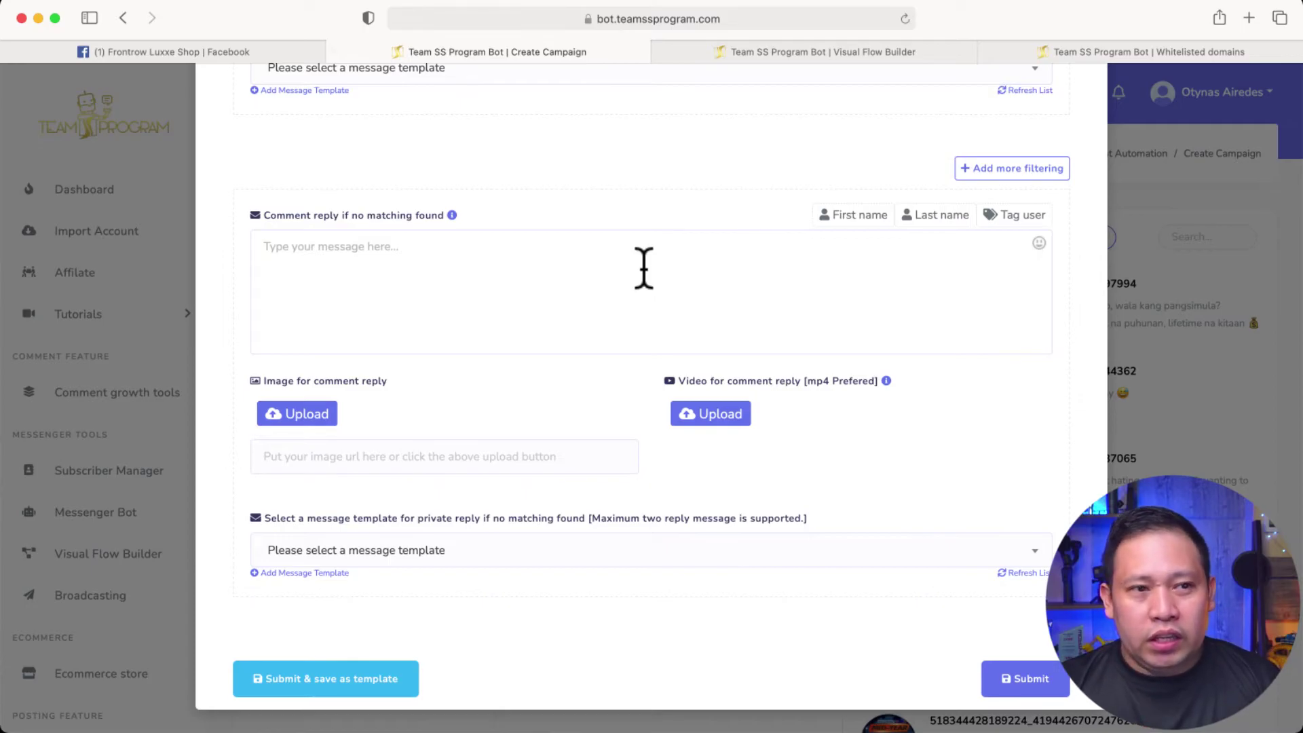
scroll(644, 268, "up", 3)
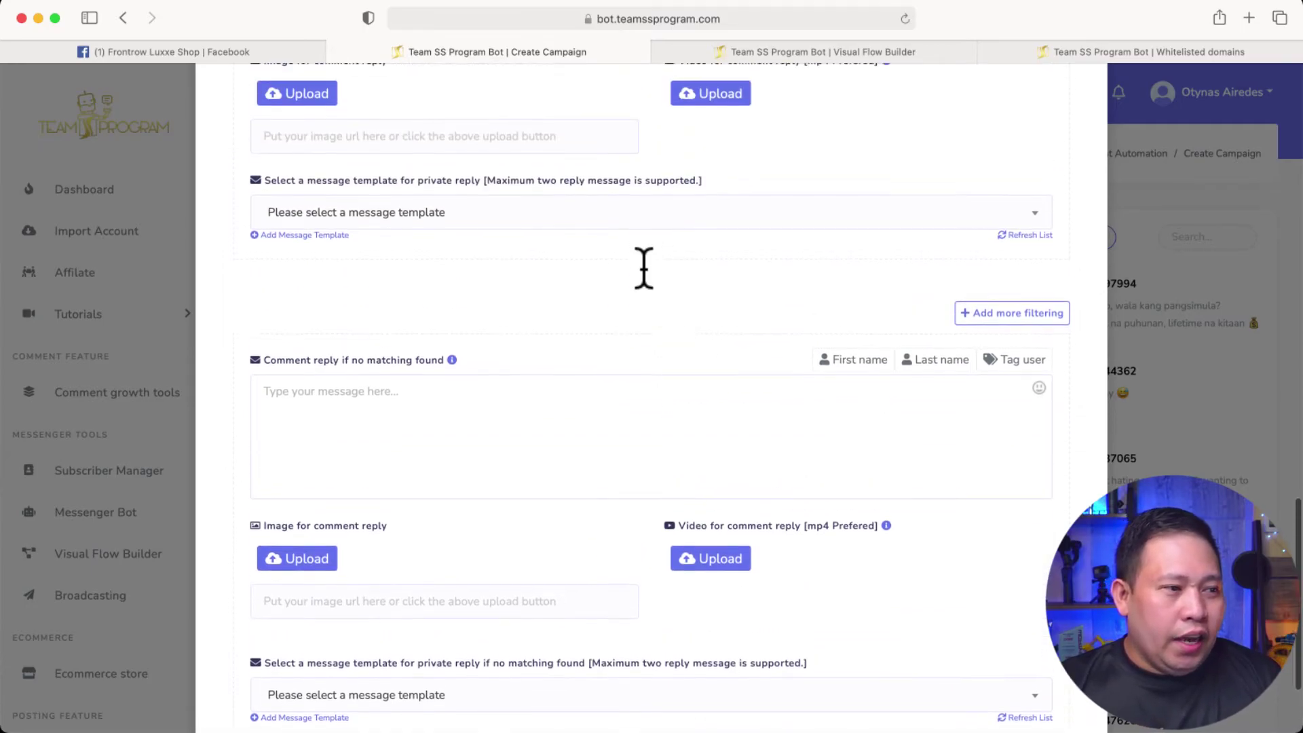
scroll(640, 271, "down", 3)
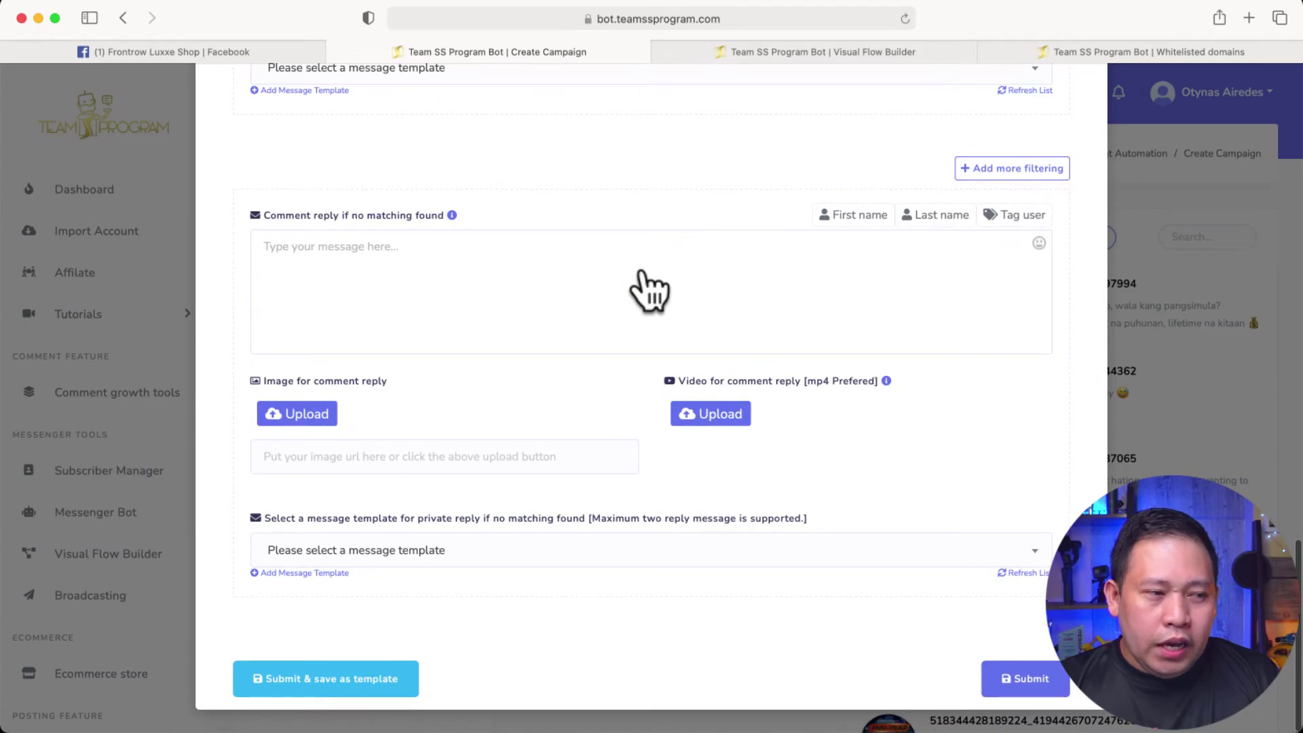
scroll(646, 278, "up", 15)
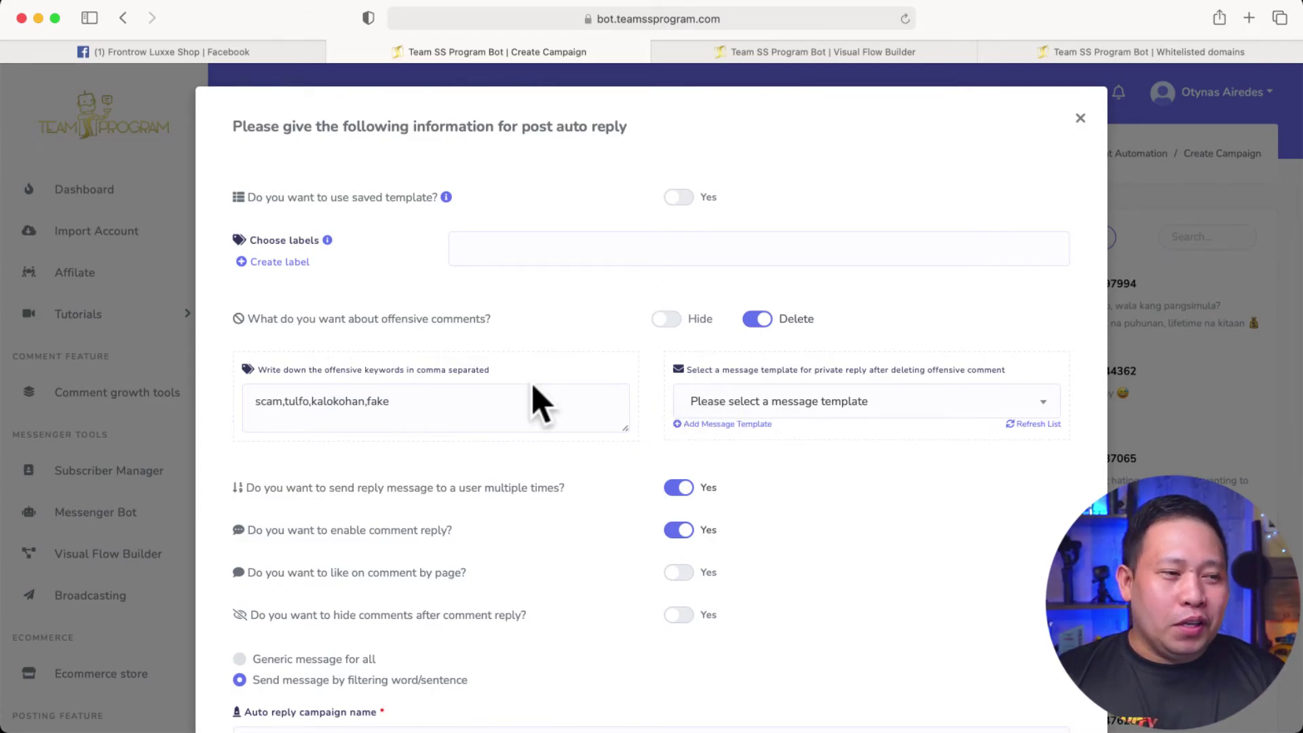
scroll(543, 393, "down", 10)
scroll(547, 394, "down", 10)
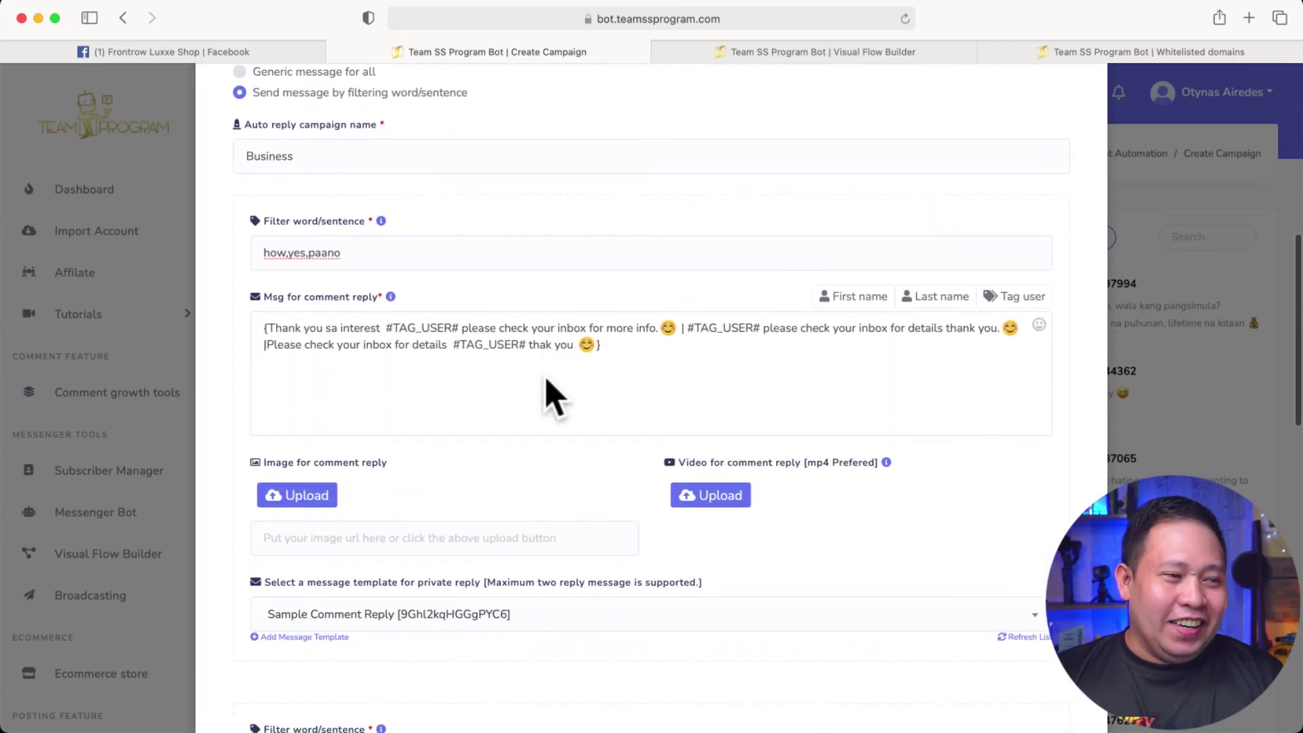
scroll(545, 377, "down", 4)
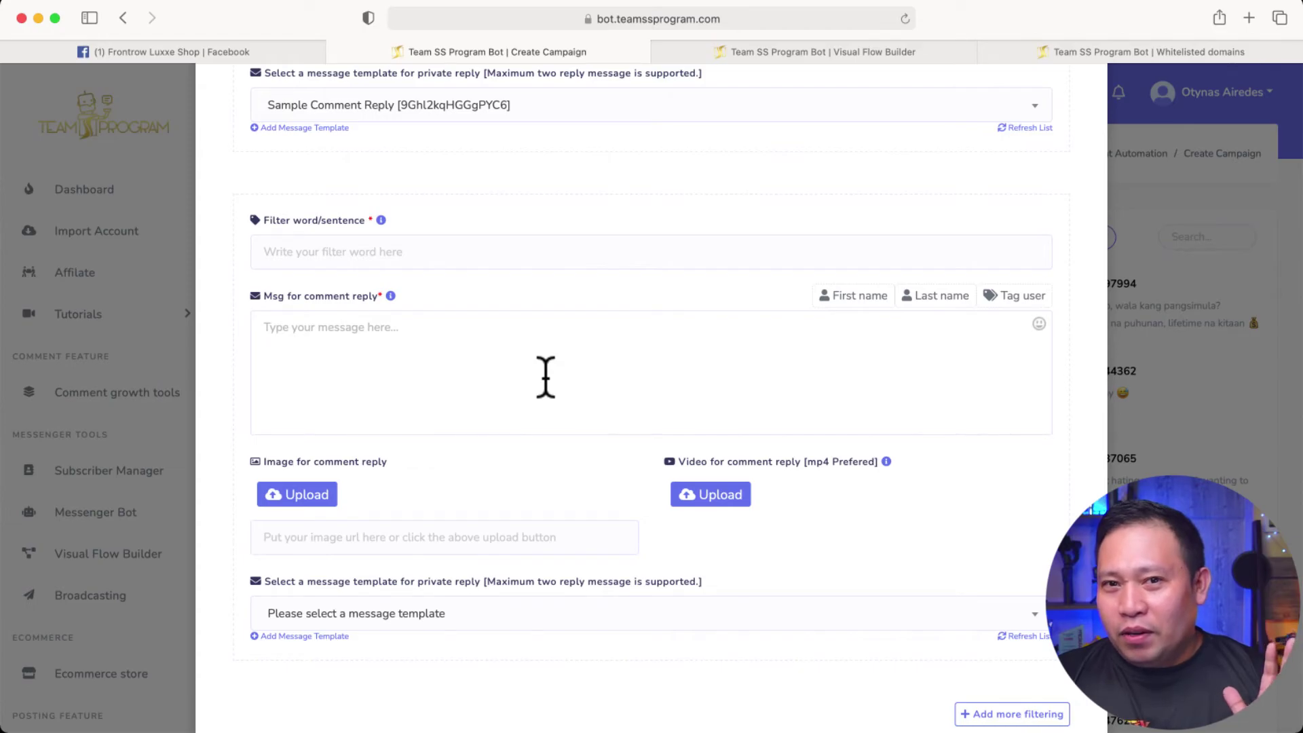
scroll(546, 378, "down", 3)
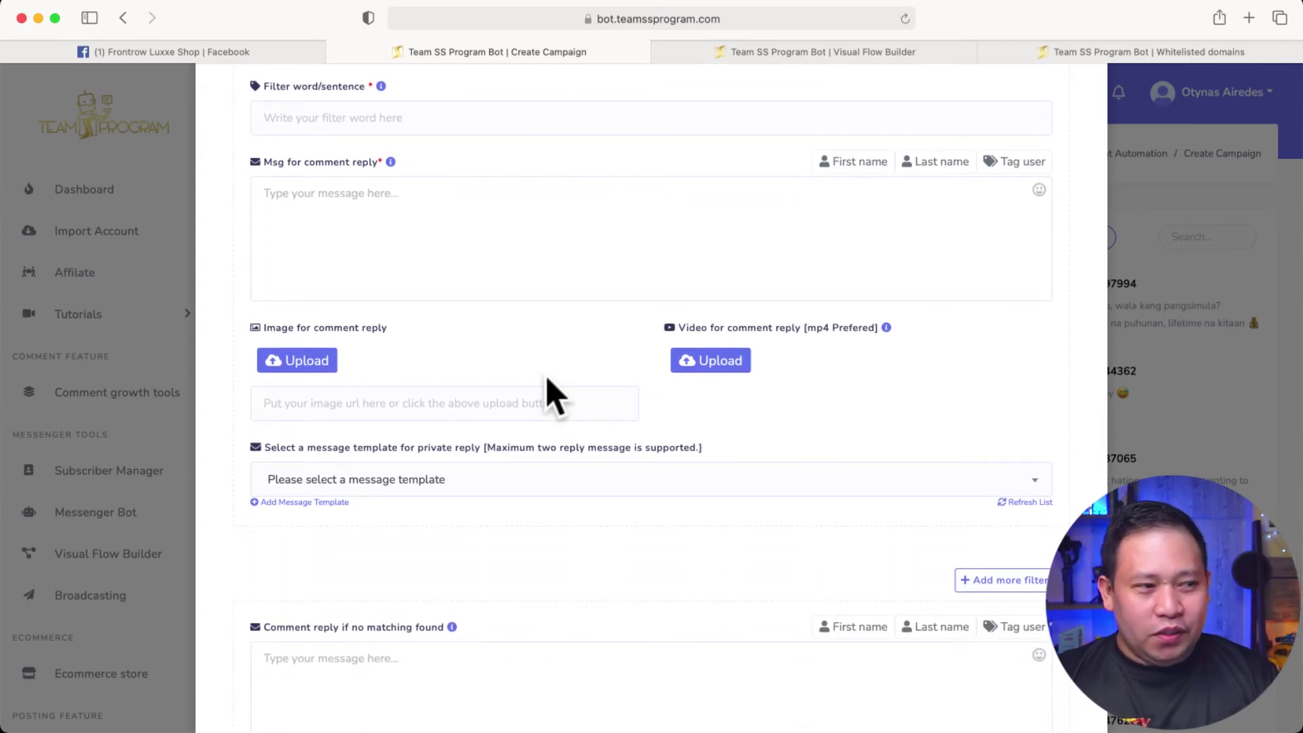
scroll(551, 397, "down", 2)
scroll(551, 397, "down", 3)
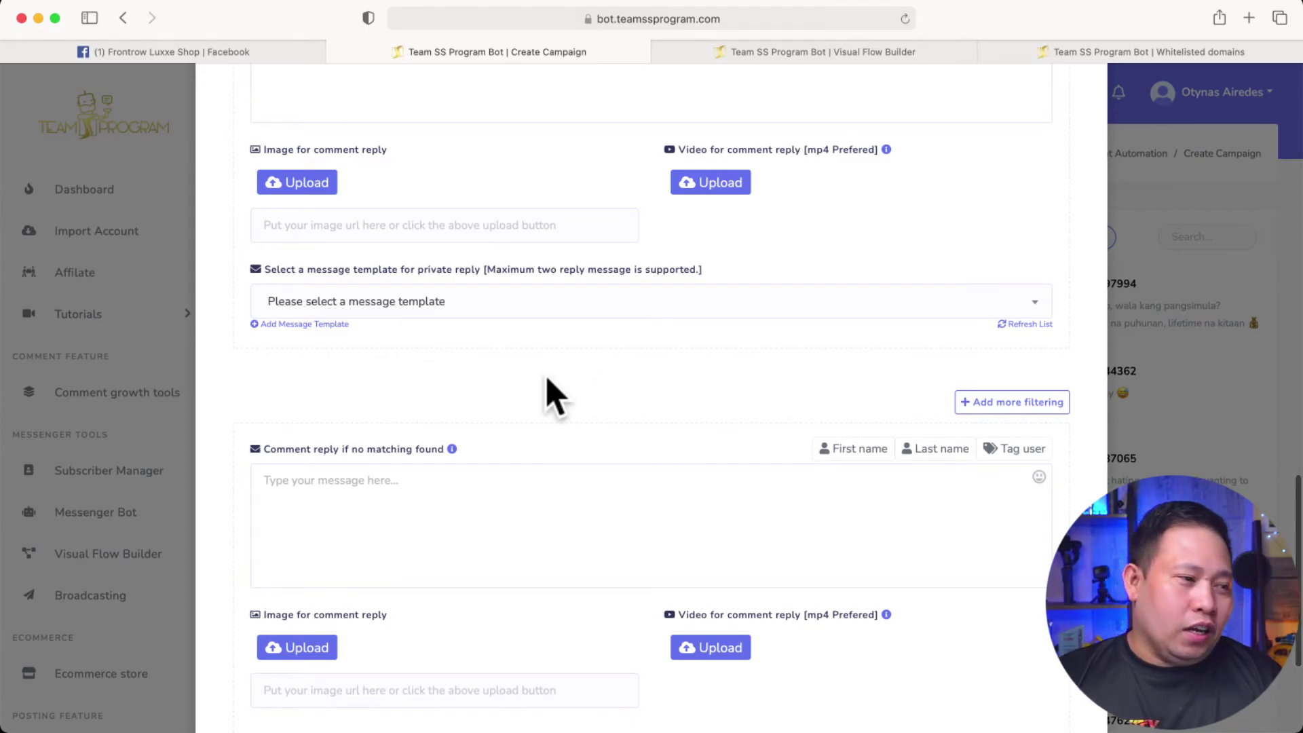
scroll(551, 397, "down", 6)
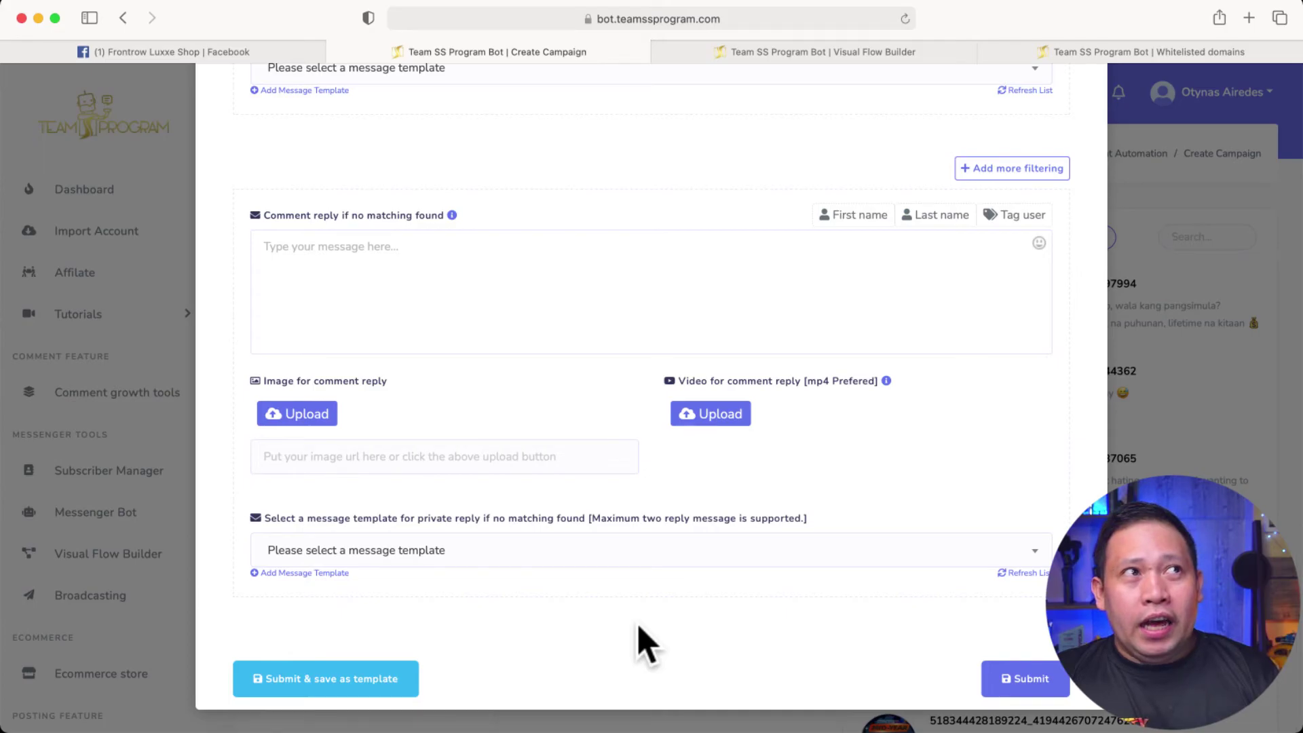
Check the second filter block's blank fields and the no-match comment reply section against the first block's Sample Comment Reply setup
scroll(642, 644, "up", 12)
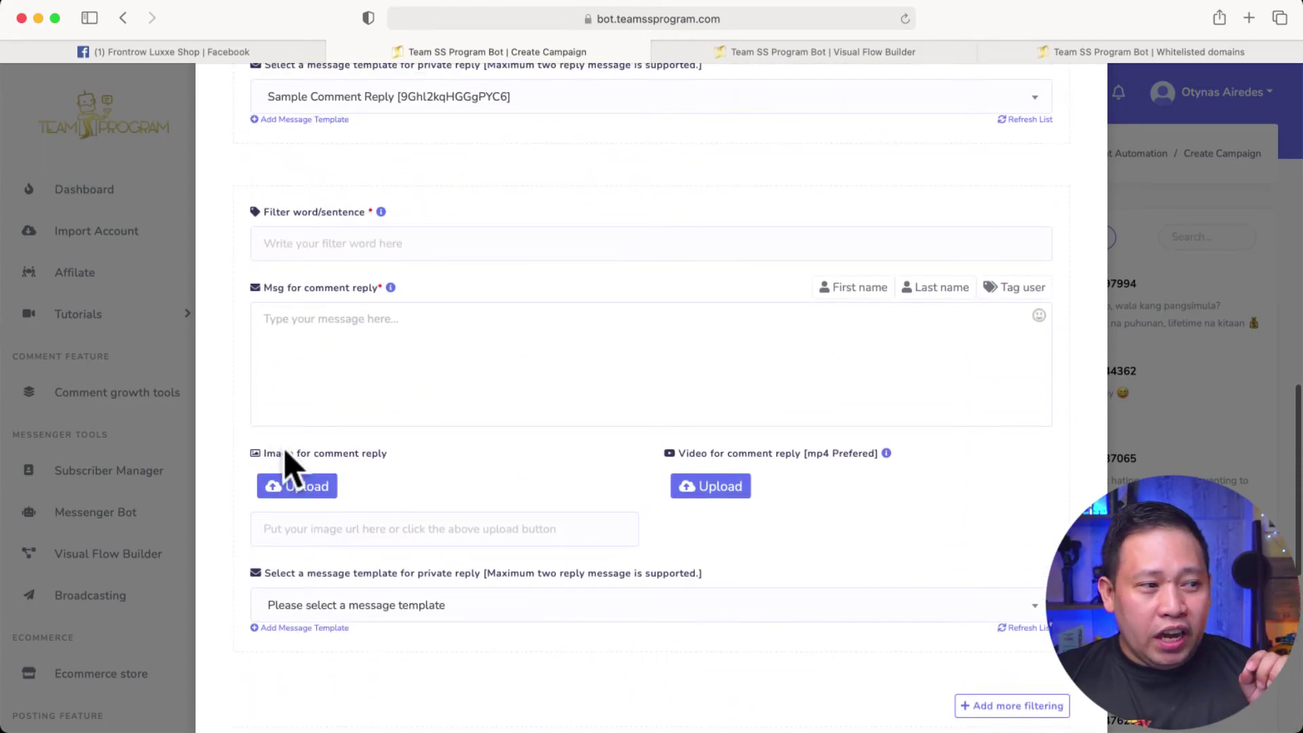
scroll(409, 400, "down", 1)
scroll(415, 419, "up", 1)
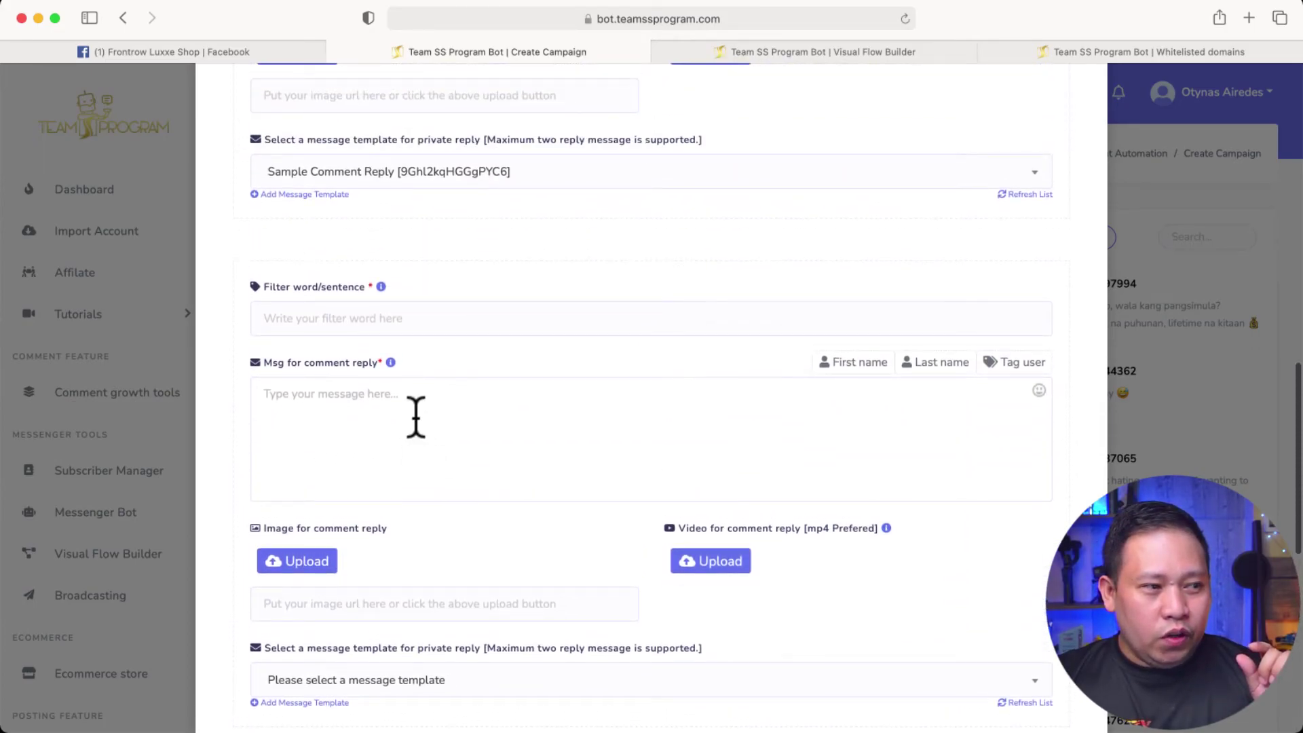
scroll(324, 311, "down", 10)
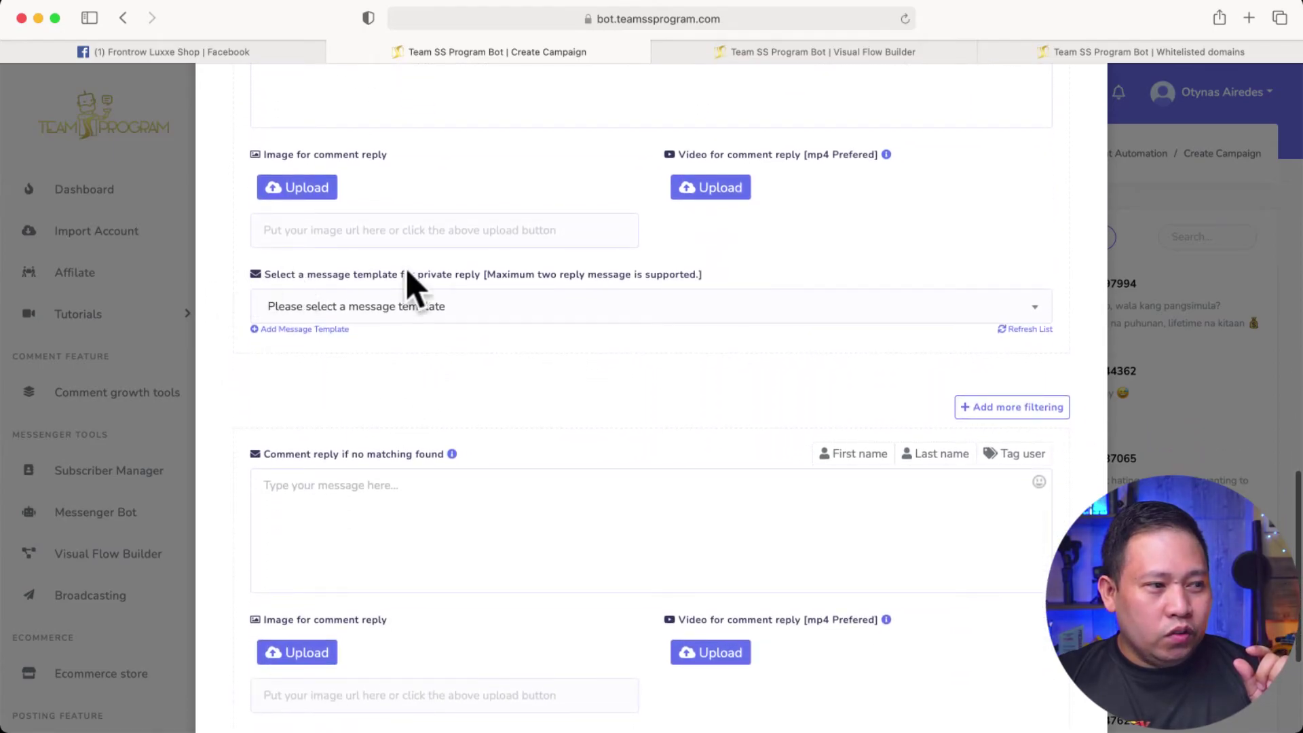
scroll(384, 326, "down", 4)
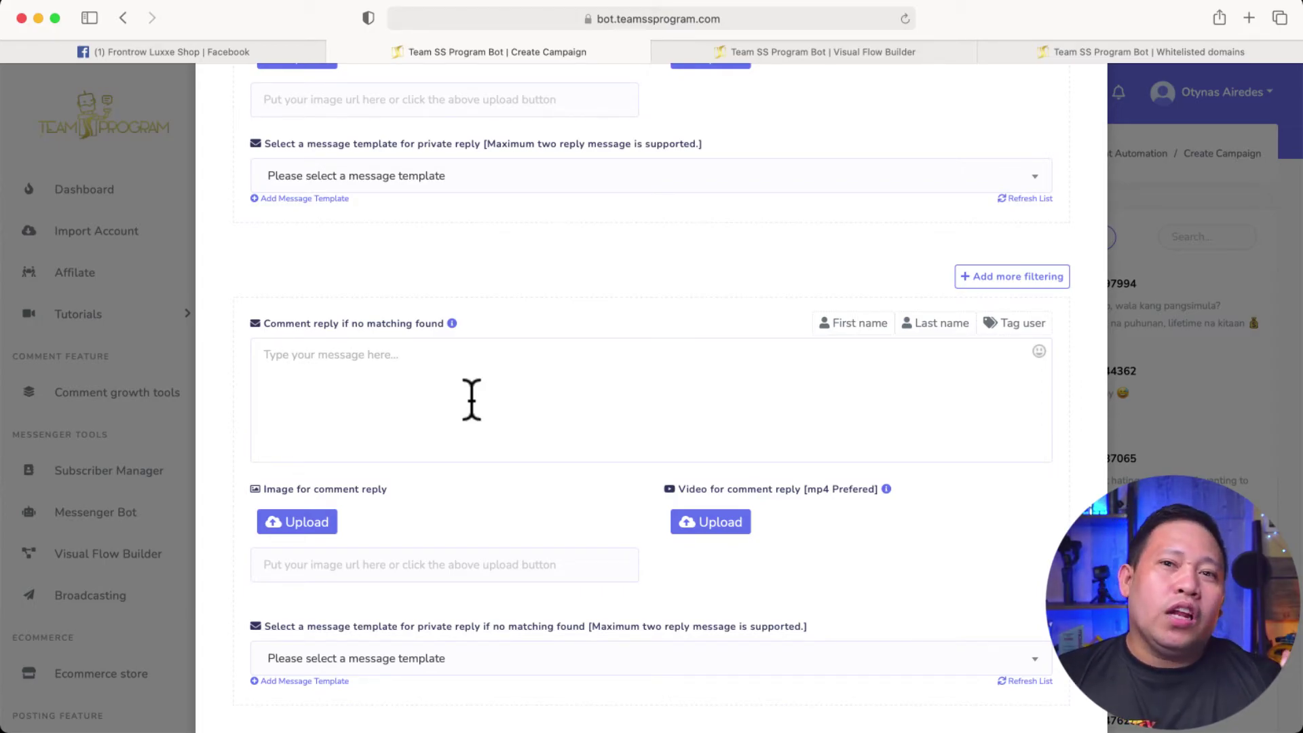
scroll(473, 393, "up", 20)
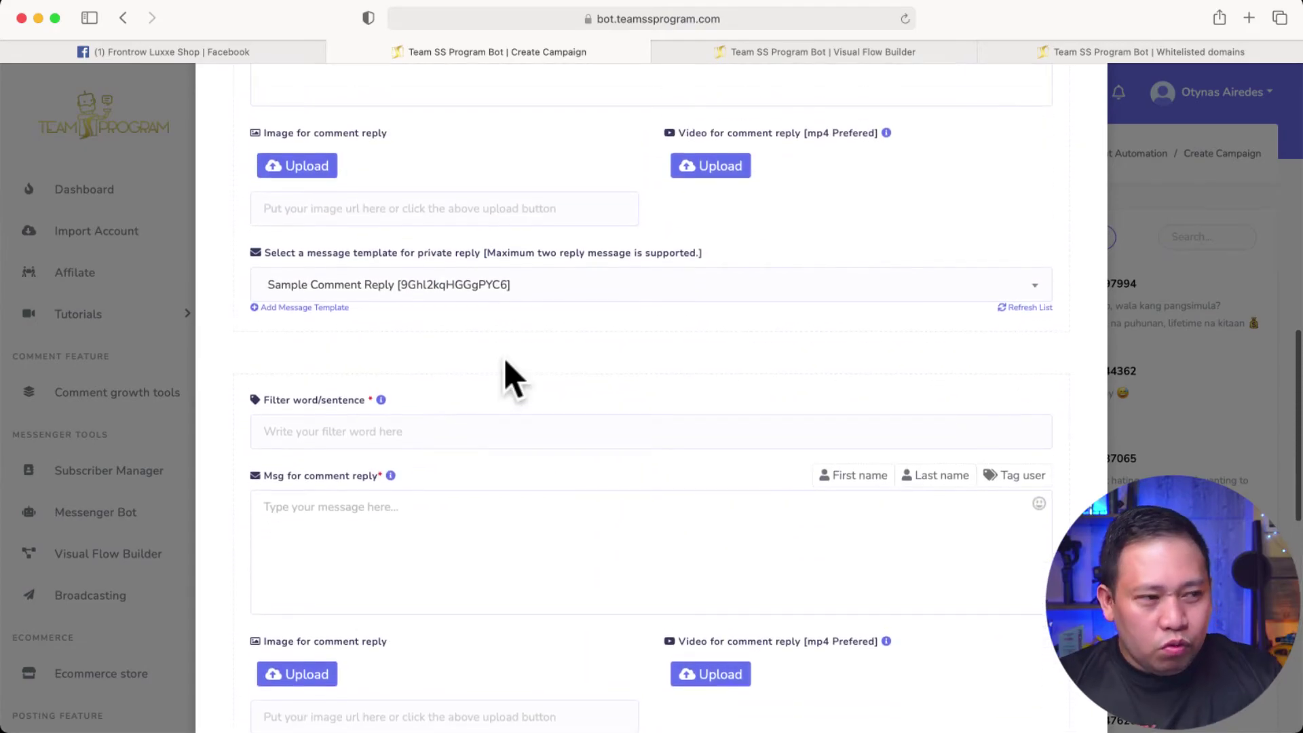
Review the Business auto-reply form once more, from the reply settings and how,yes,paano filter to the blank filter block and no-match reply
scroll(506, 377, "up", 8)
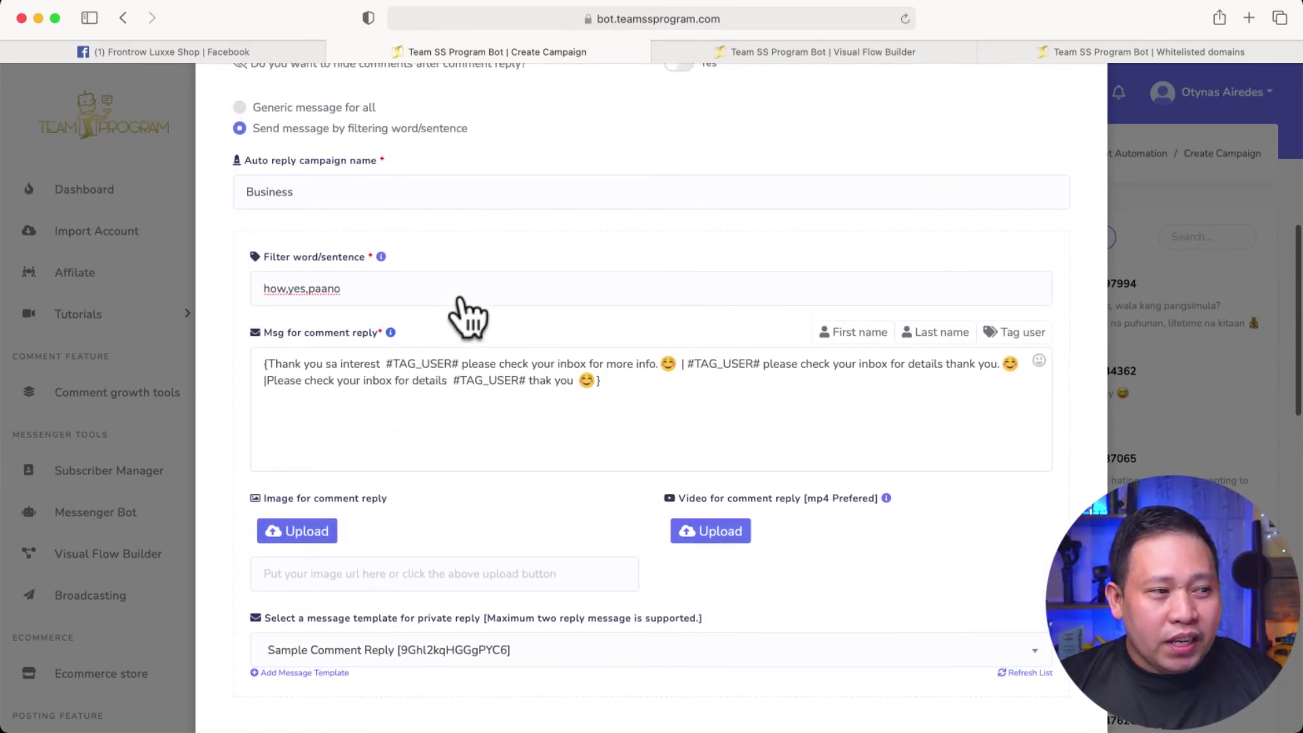
scroll(515, 315, "down", 20)
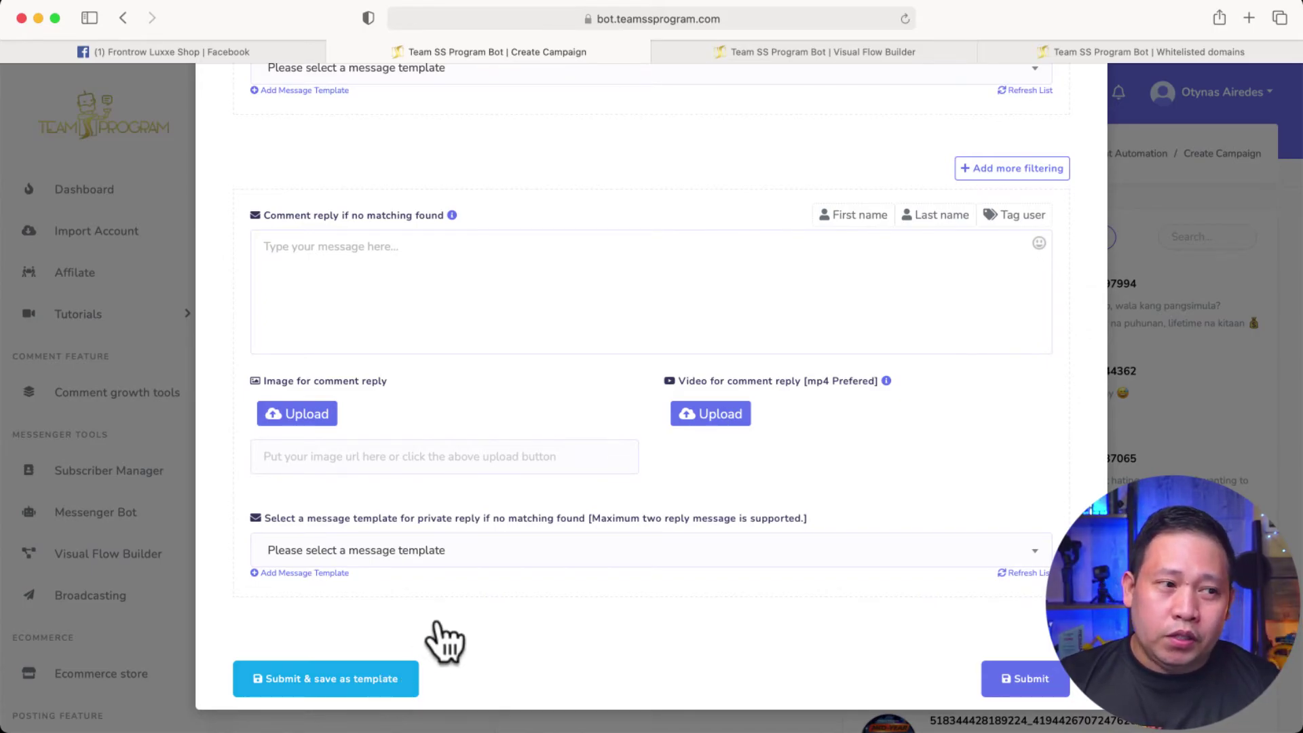
scroll(441, 638, "up", 12)
scroll(570, 254, "up", 15)
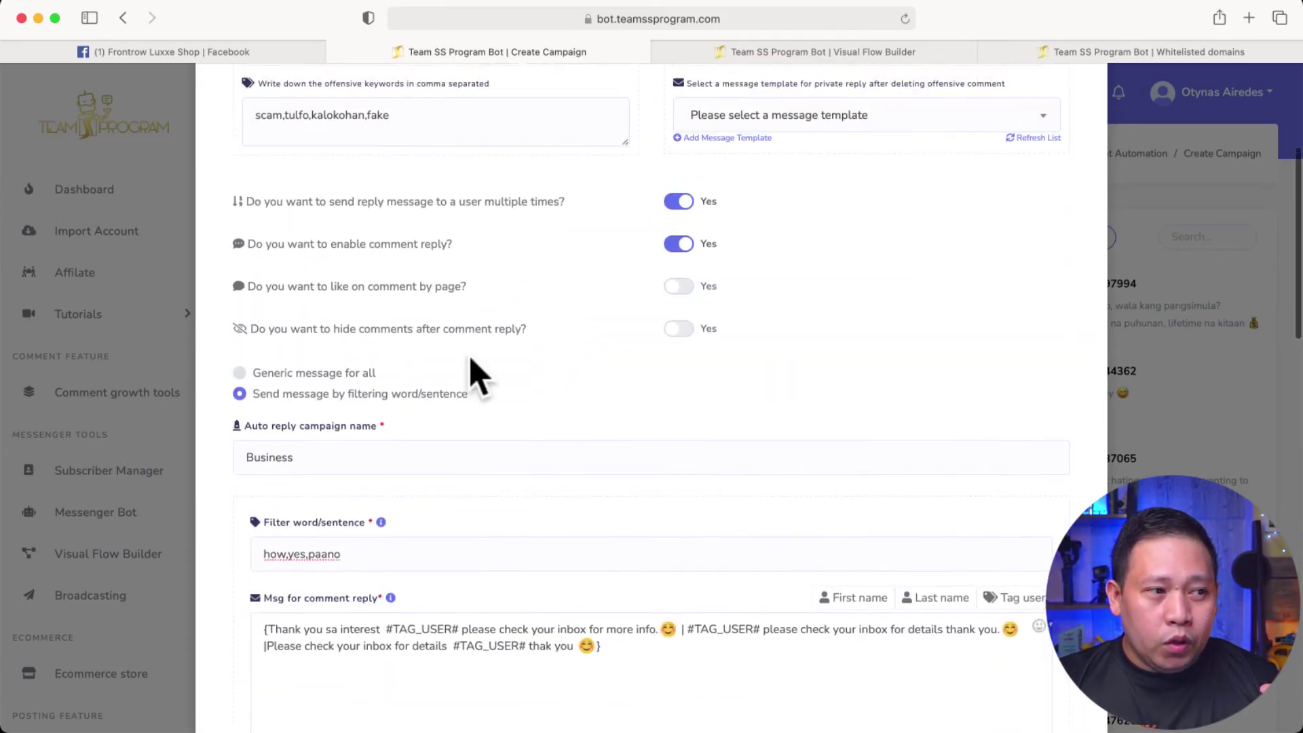
scroll(631, 359, "down", 5)
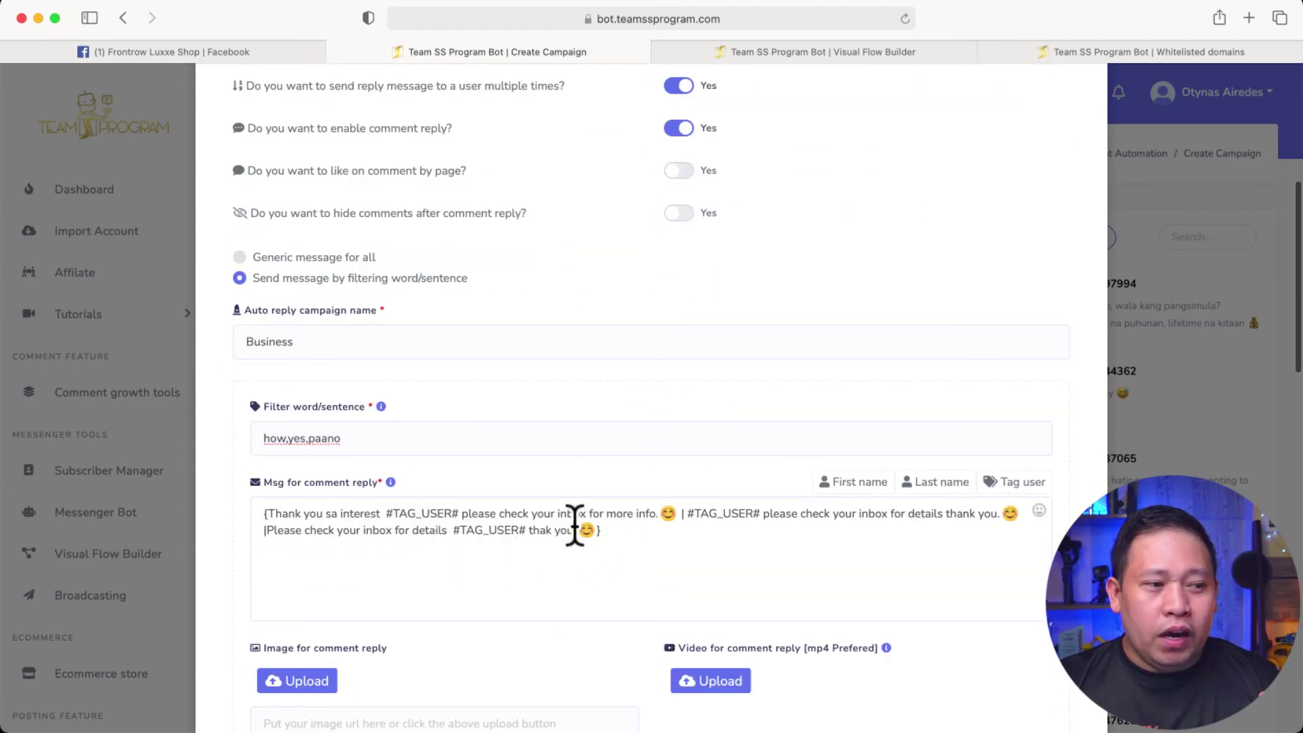
scroll(724, 544, "down", 4)
scroll(724, 543, "down", 11)
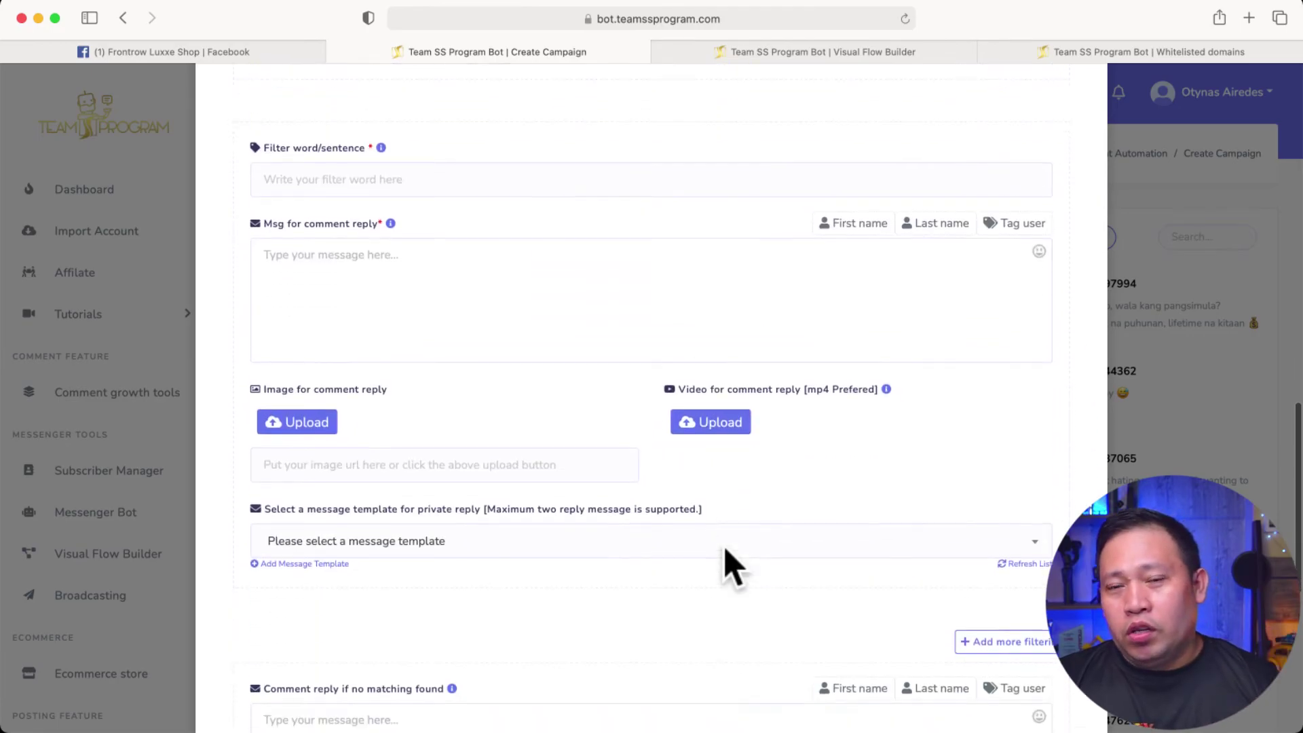
scroll(710, 541, "down", 4)
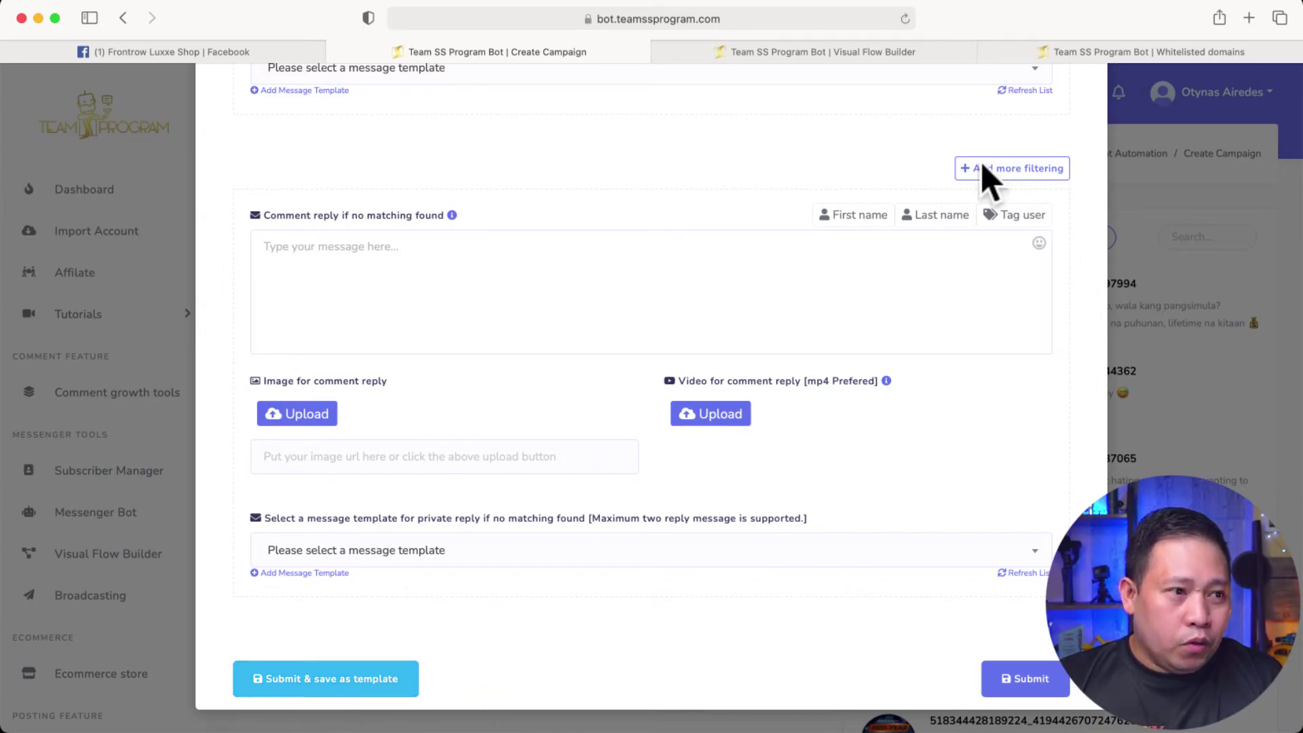
Open the Automation Campaign page separately and check the automation options for Frontrow Luxxe Shop's "Tara na at mag negosyo" post
left_click(837, 54)
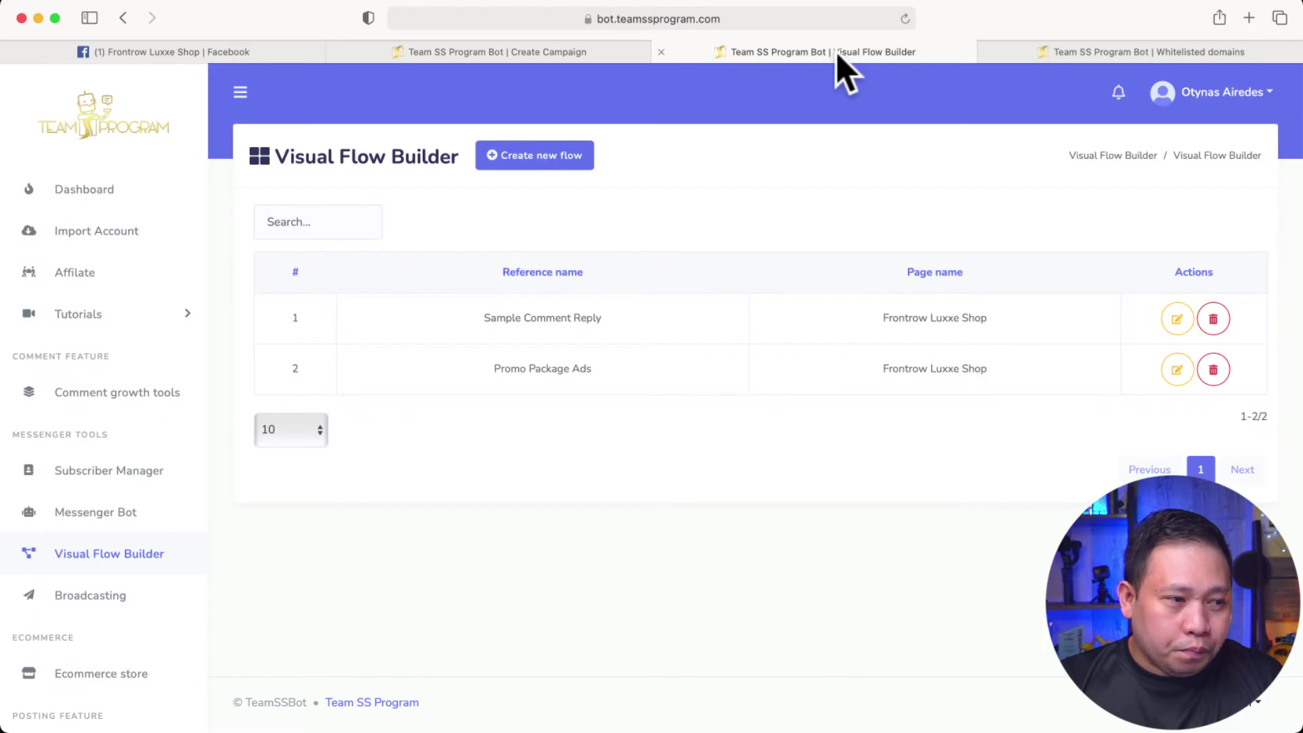
left_click(100, 395)
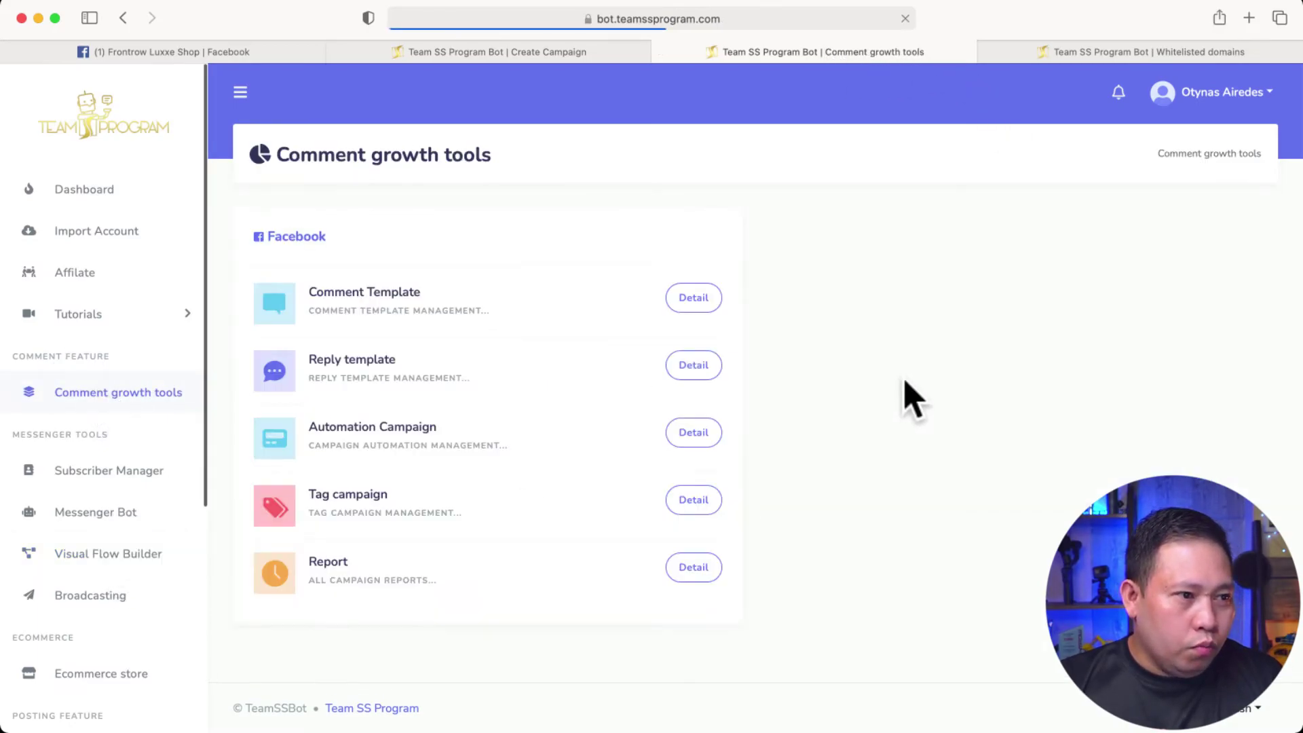
left_click(361, 430)
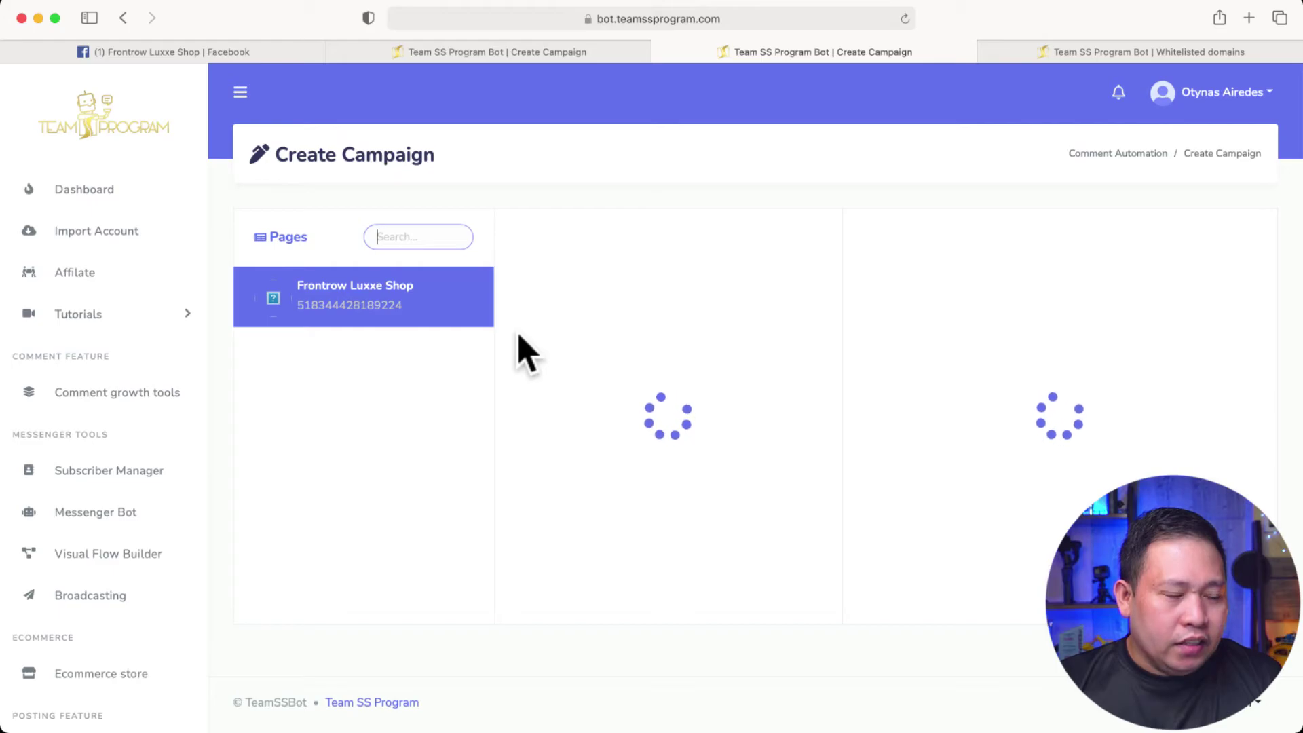
left_click(416, 315)
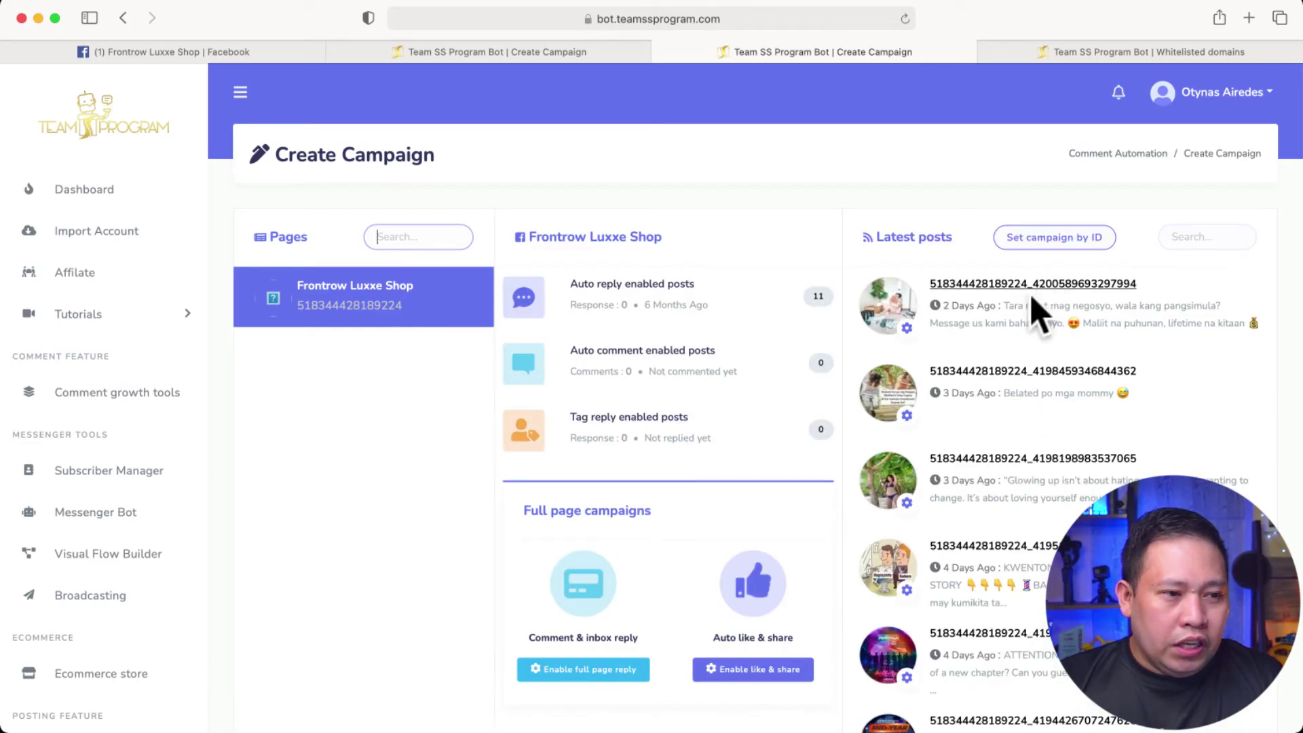
left_click(906, 329)
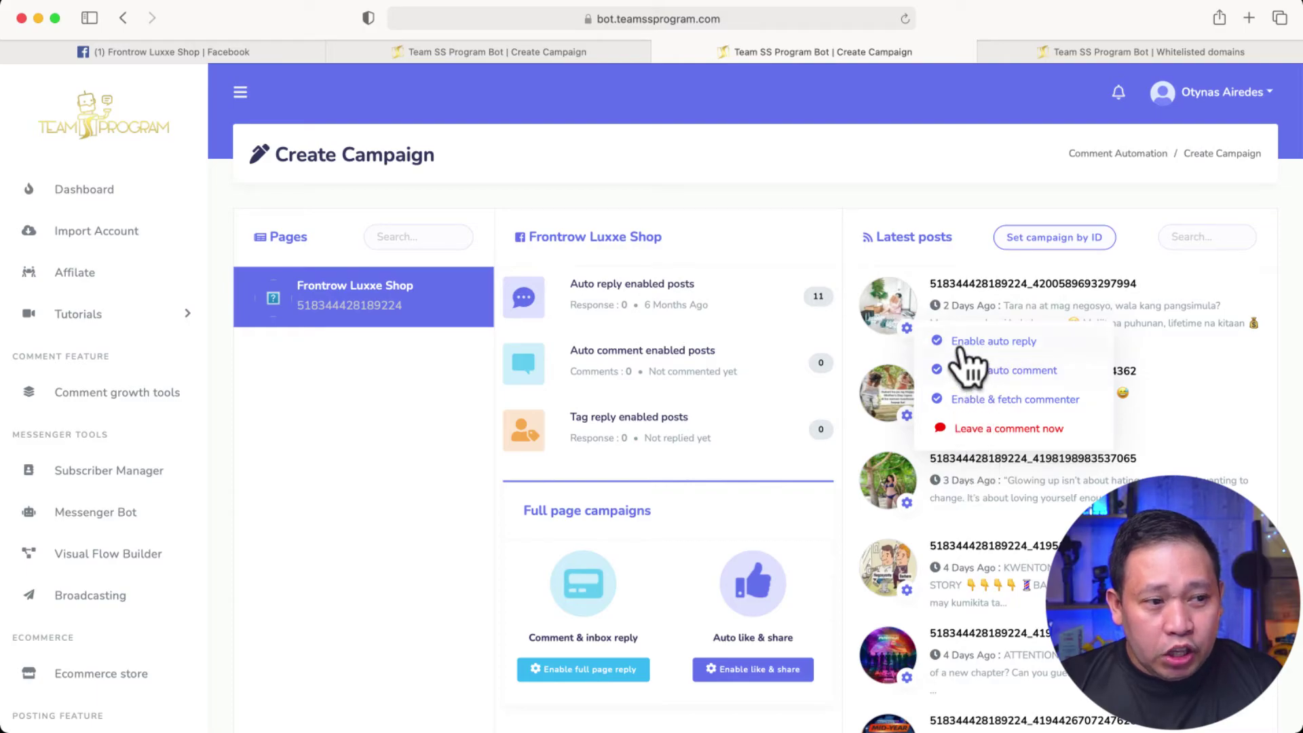
left_click(875, 203)
Submit the Business auto-reply campaign while saving it as a template, and check the "Tara na at mag negosyo" post's automation options
left_click(468, 54)
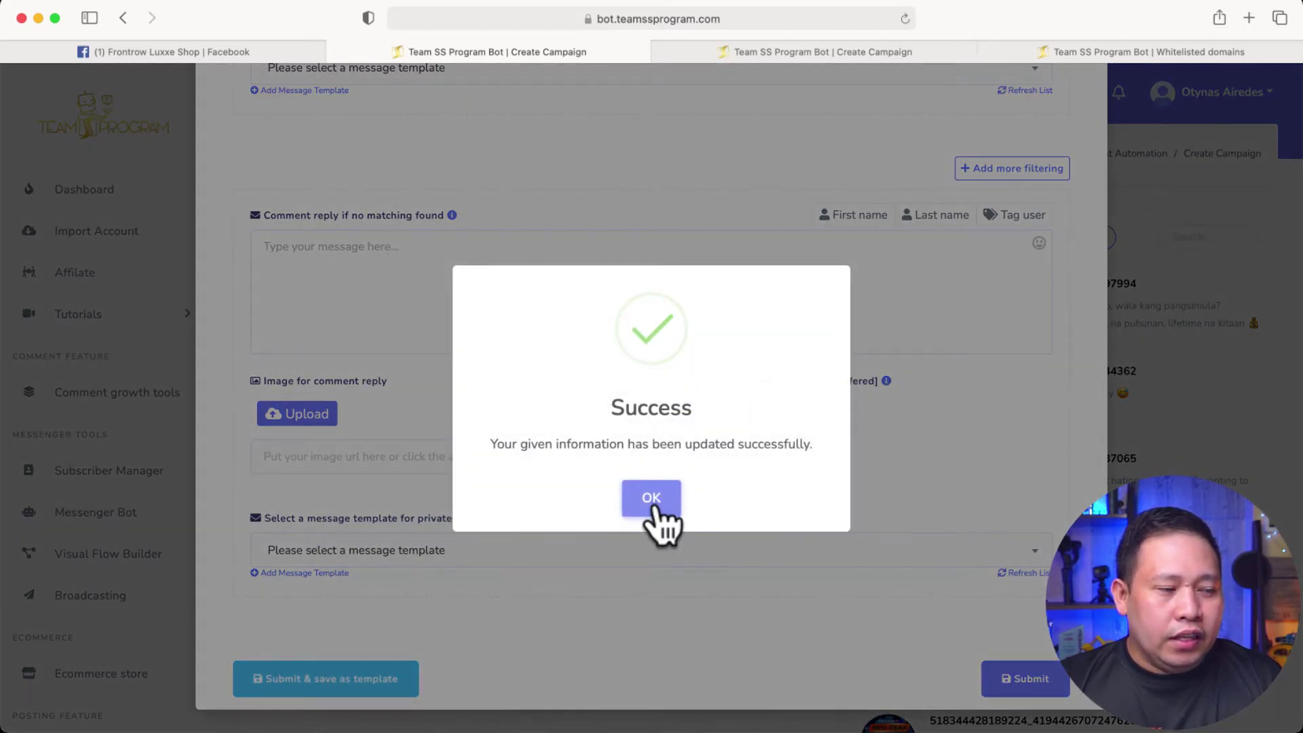
left_click(652, 502)
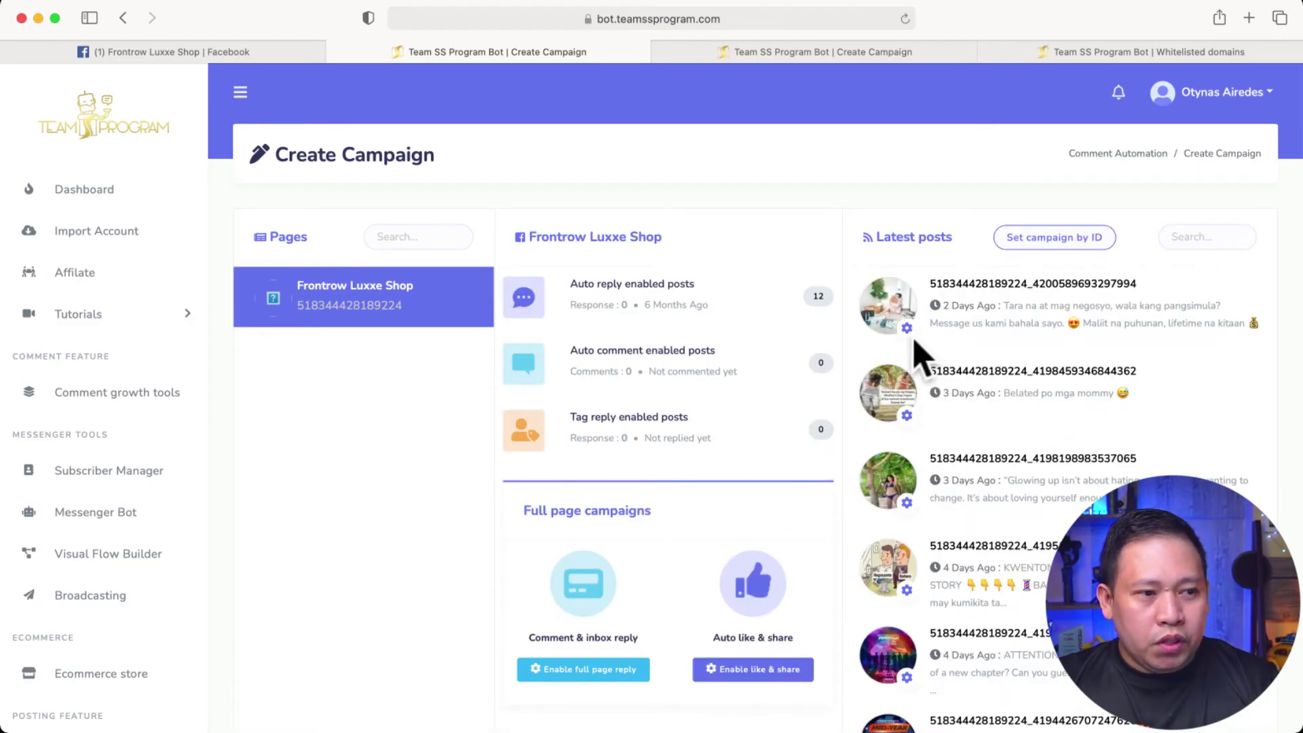
left_click(907, 329)
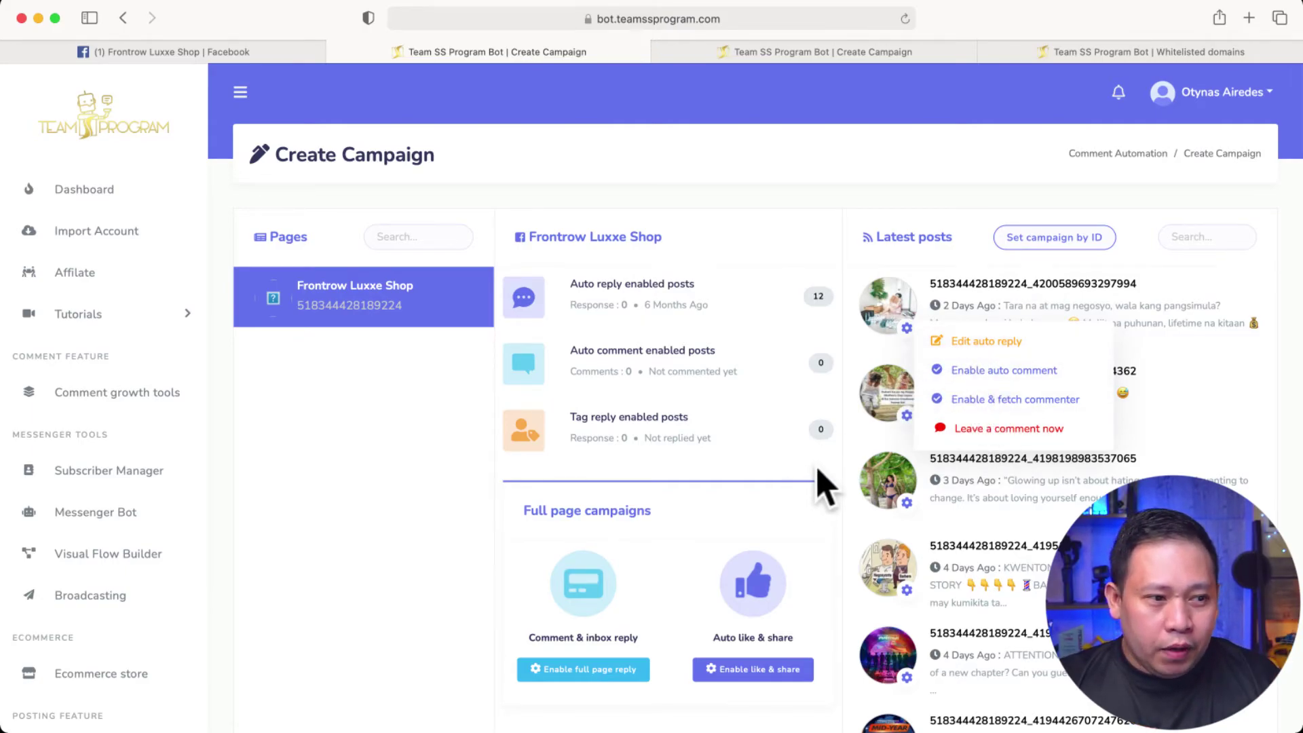
left_click(856, 479)
Check which saved auto-reply templates are offered for the "Belated po mga mommy" post, and close its setup form without submitting
left_click(907, 415)
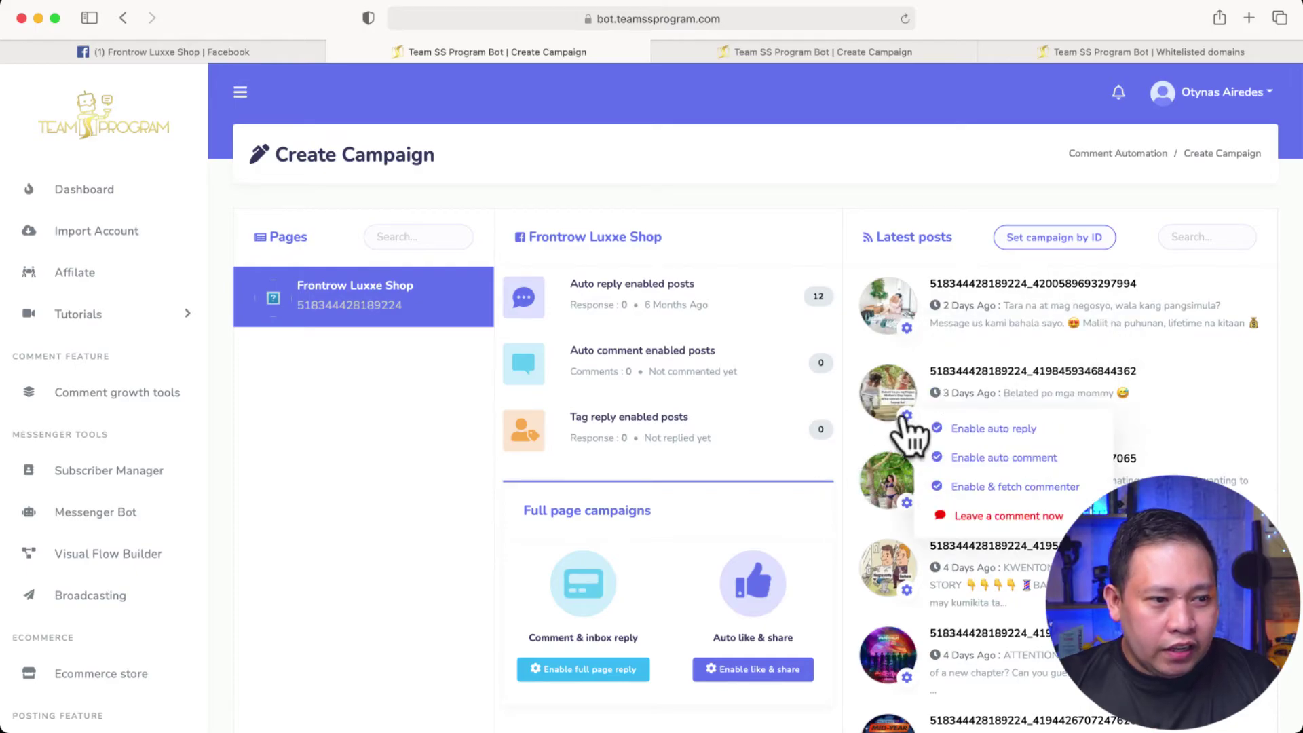
left_click(984, 438)
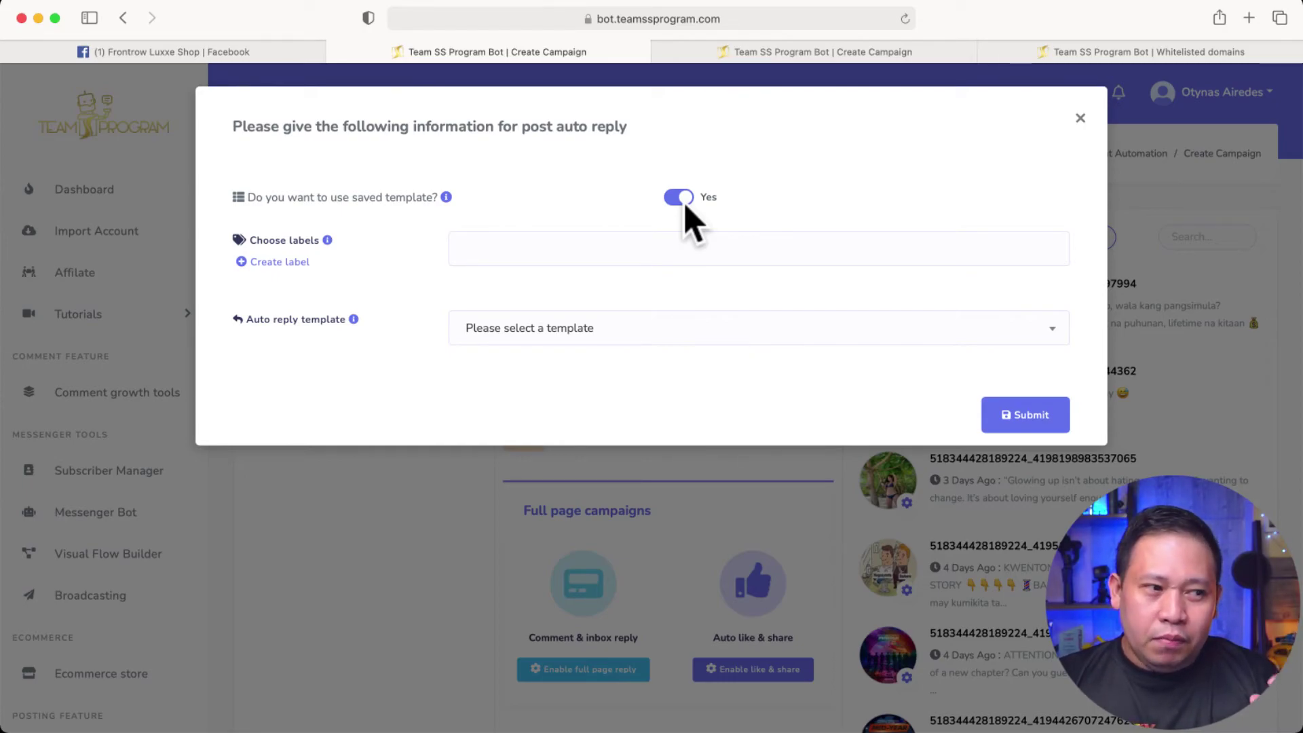
left_click(514, 341)
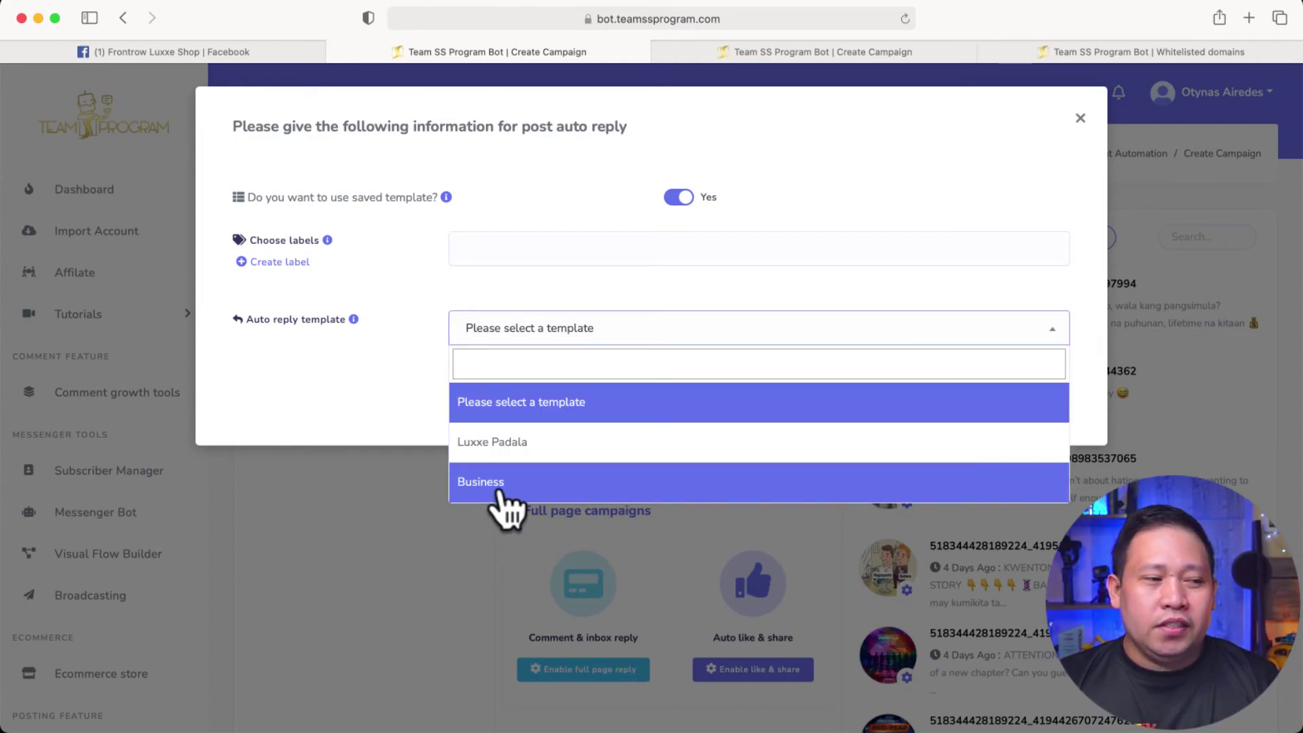
left_click(258, 384)
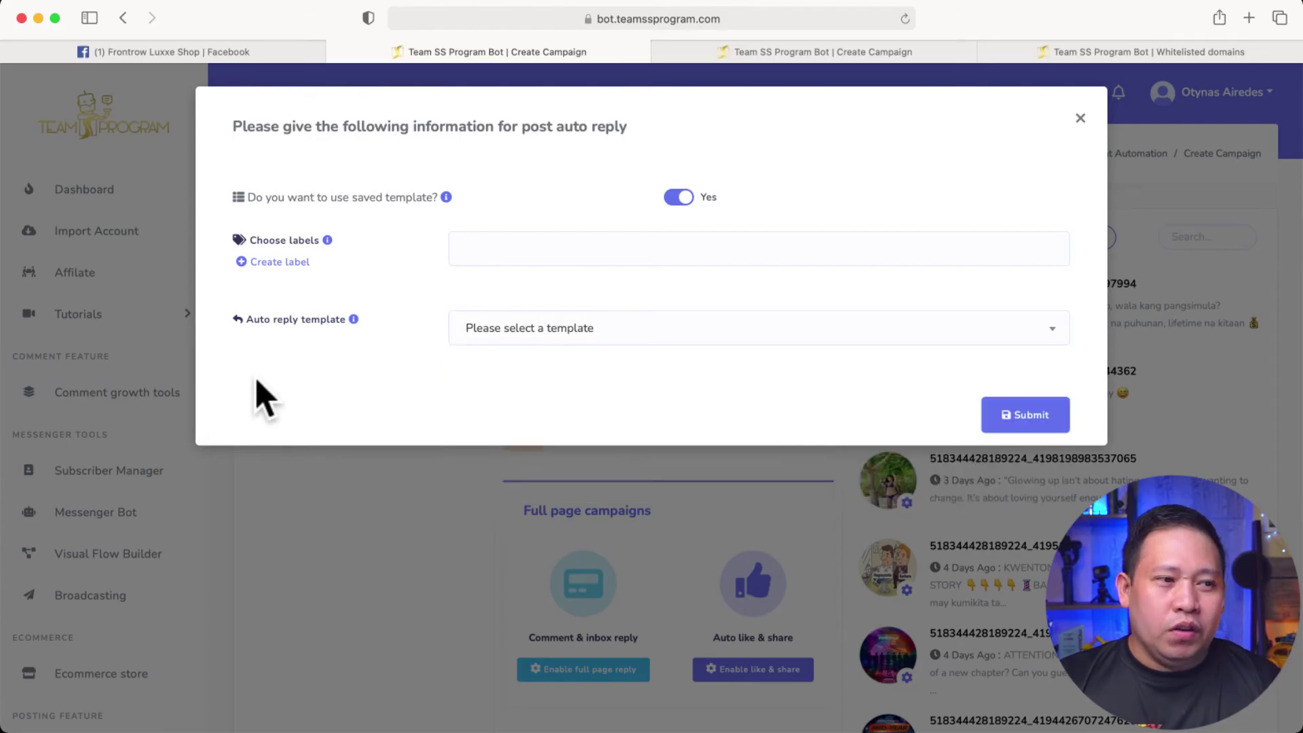
left_click(1078, 120)
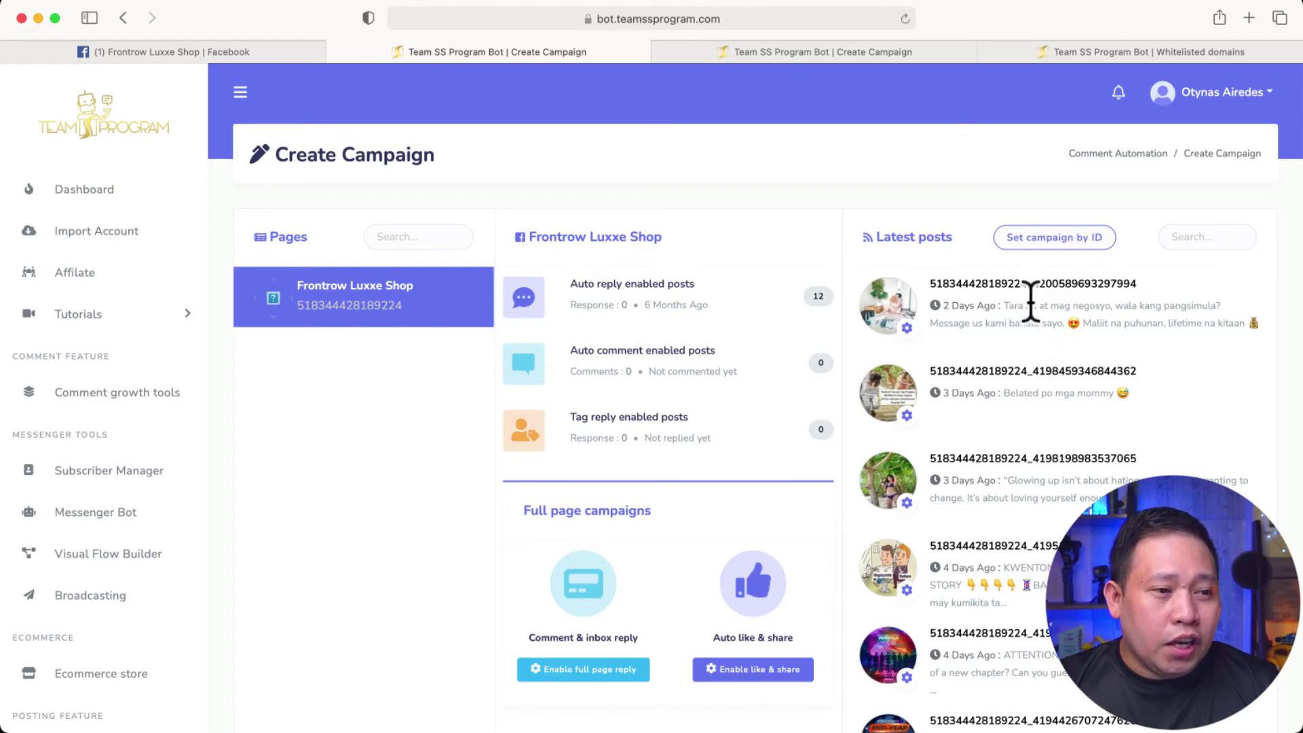
Switch to the Frontrow Luxxe Shop Facebook page and examine the "Tara na at mag negosyo" post and its comment box
left_click(220, 54)
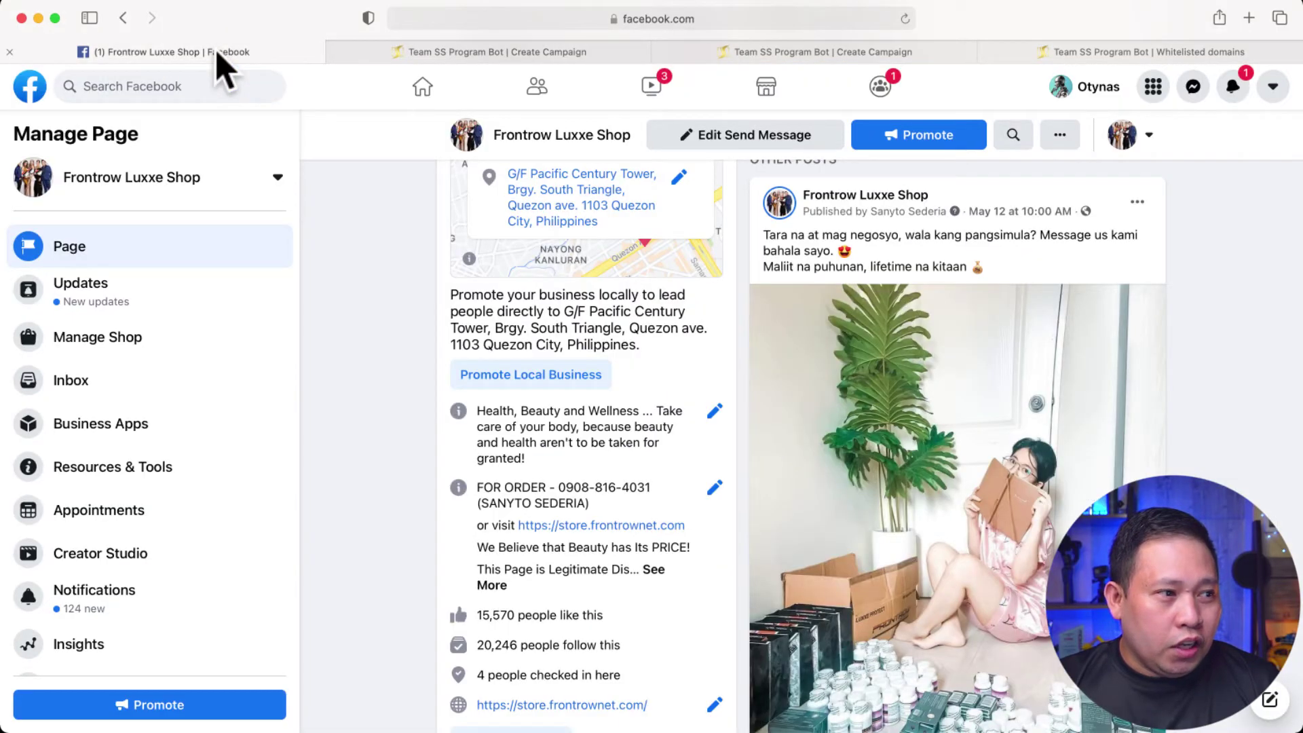
scroll(940, 328, "down", 3)
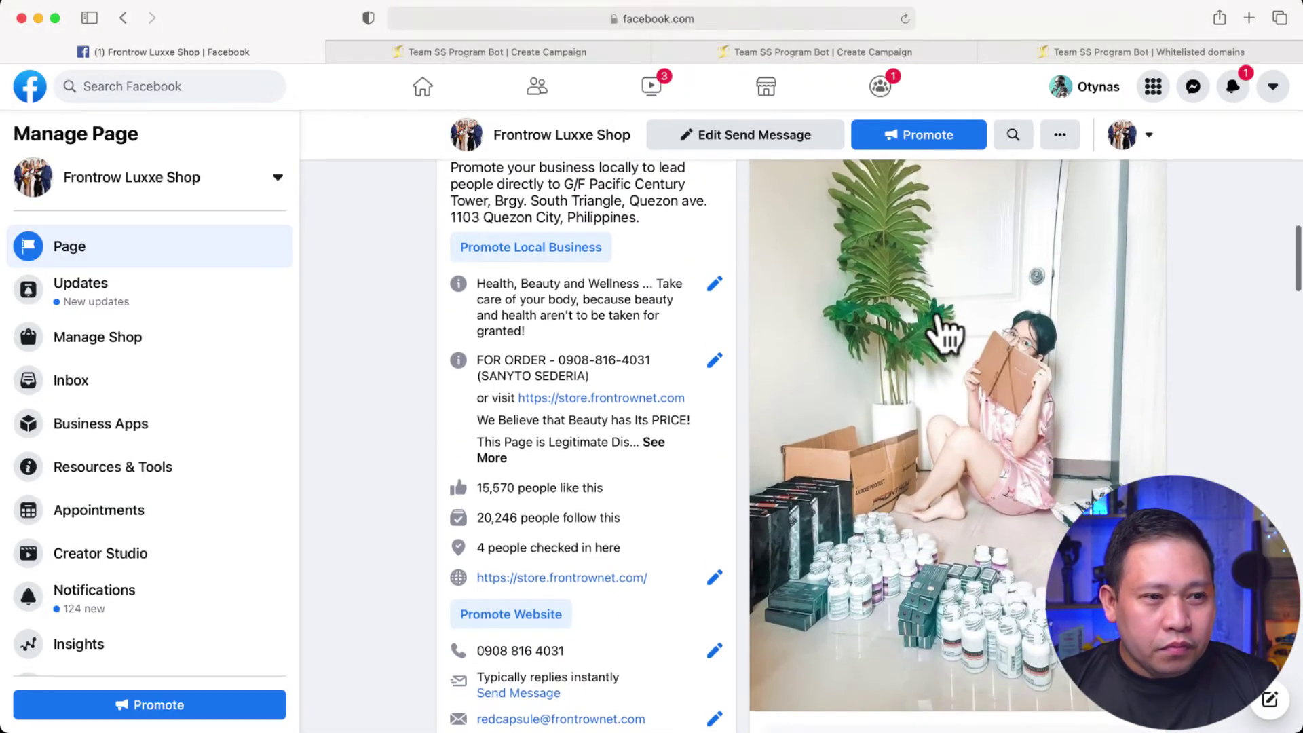
scroll(941, 330, "up", 3)
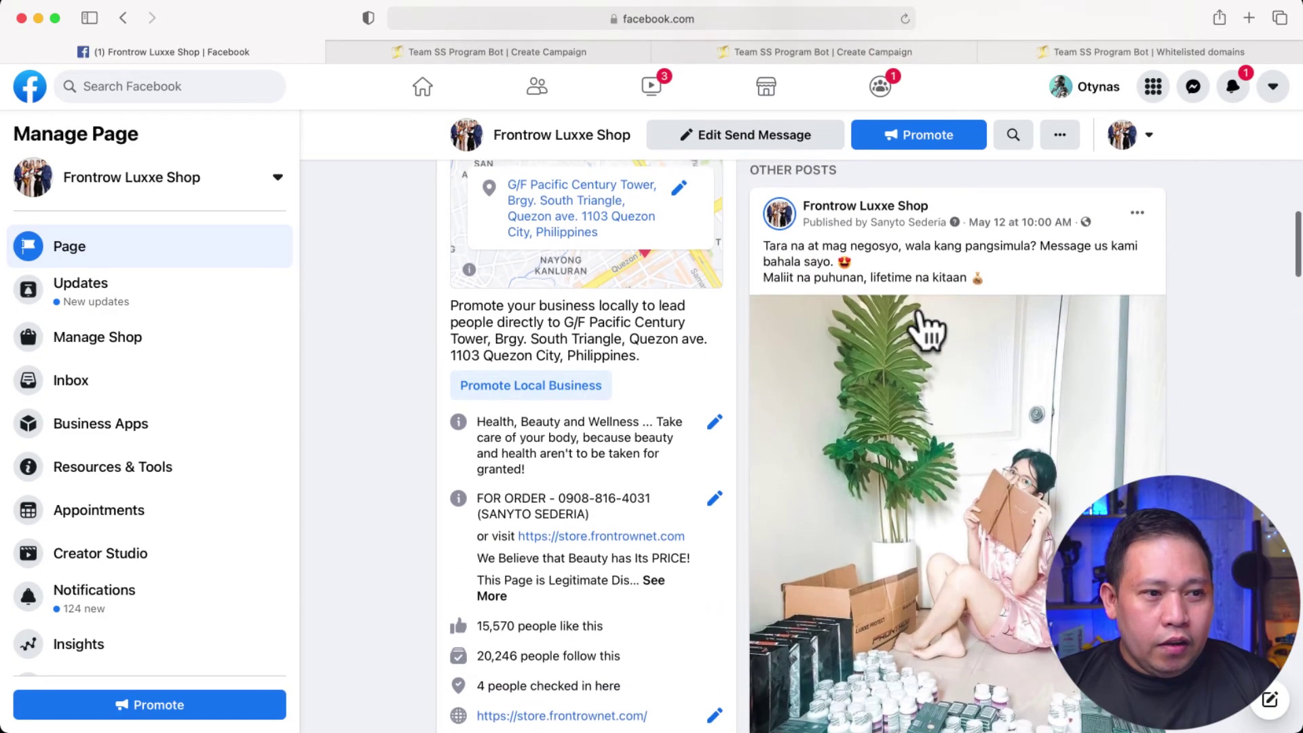
scroll(930, 328, "down", 8)
scroll(843, 561, "up", 1)
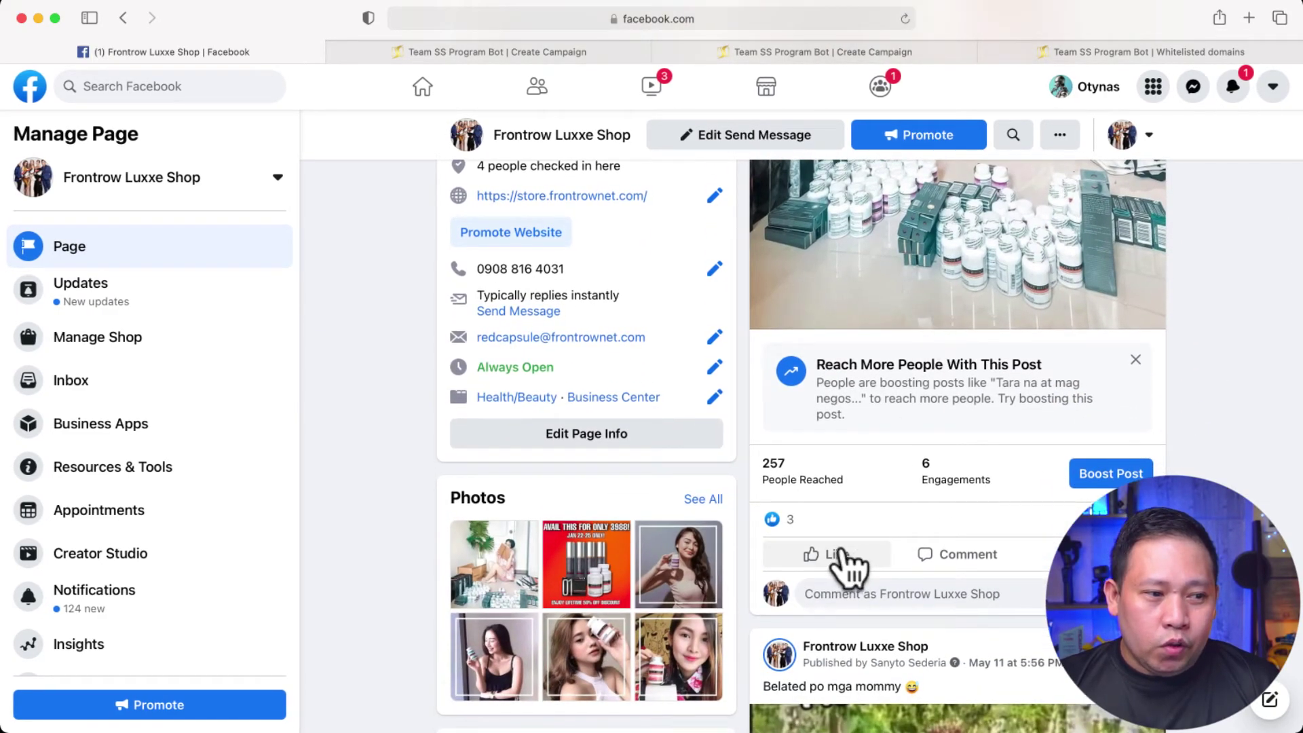
scroll(960, 480, "up", 4)
scroll(882, 436, "down", 5)
scroll(896, 424, "down", 3)
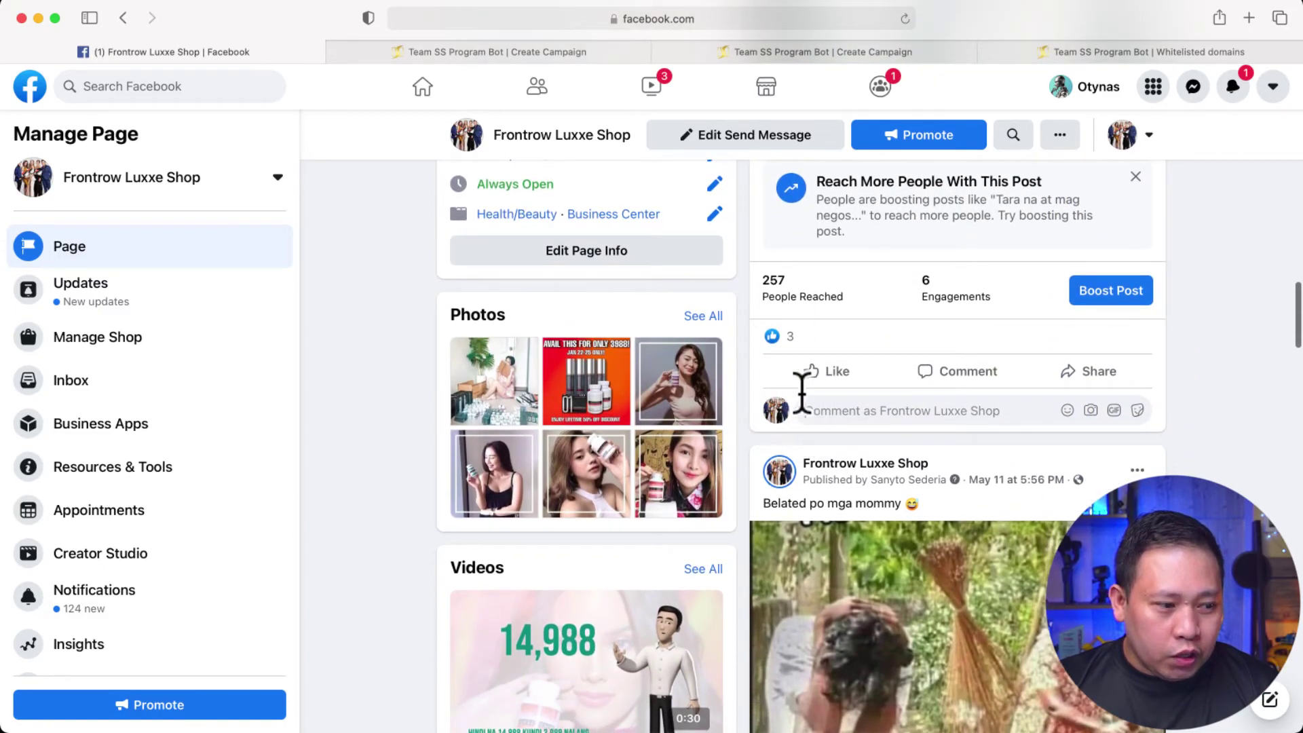
left_click(849, 407)
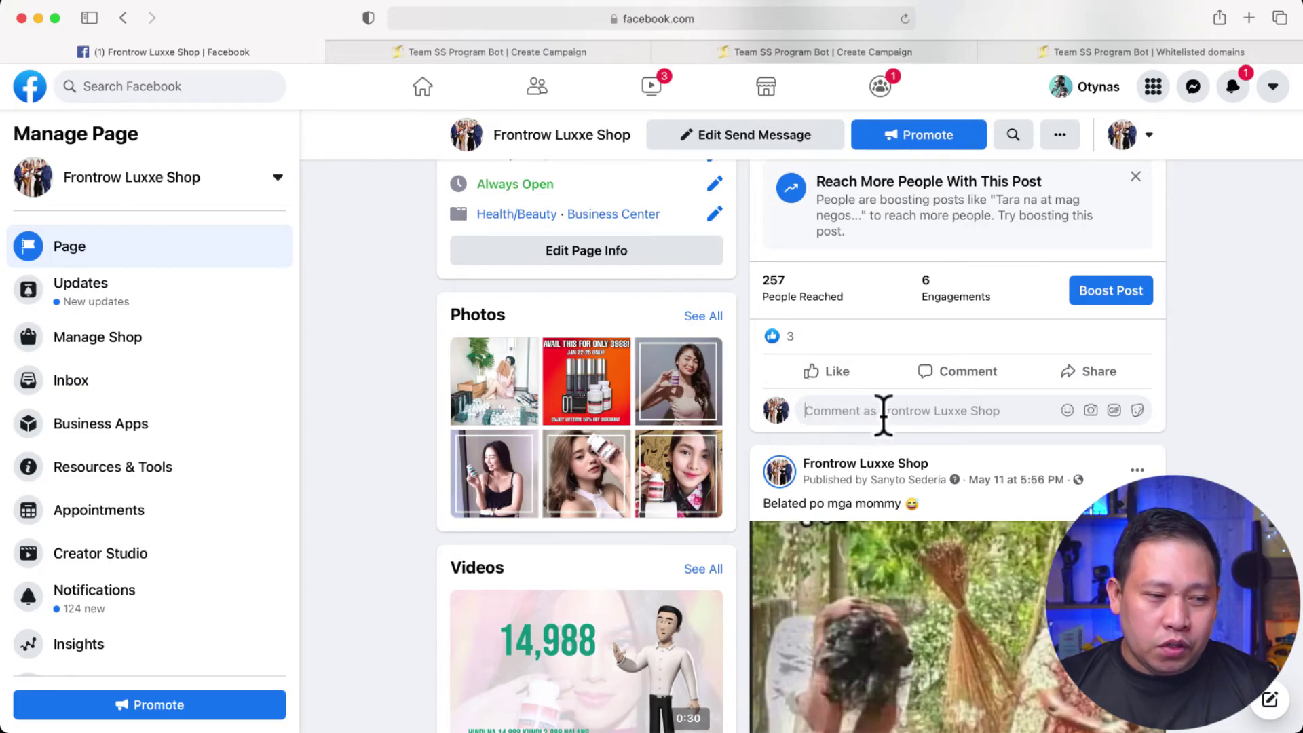
scroll(881, 416, "up", 1)
left_click(781, 424)
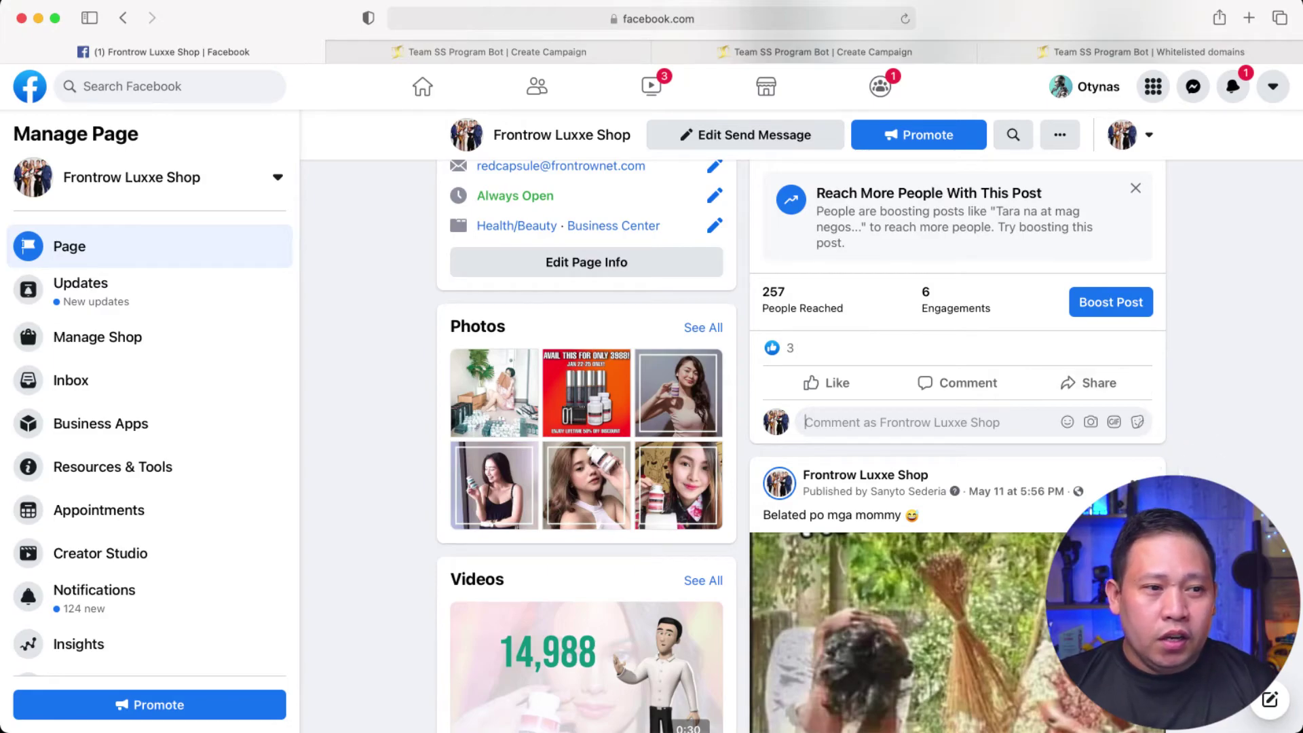
Change how to interact on the Frontrow Luxxe Shop page from the page identity to the personal profile
left_click(1148, 135)
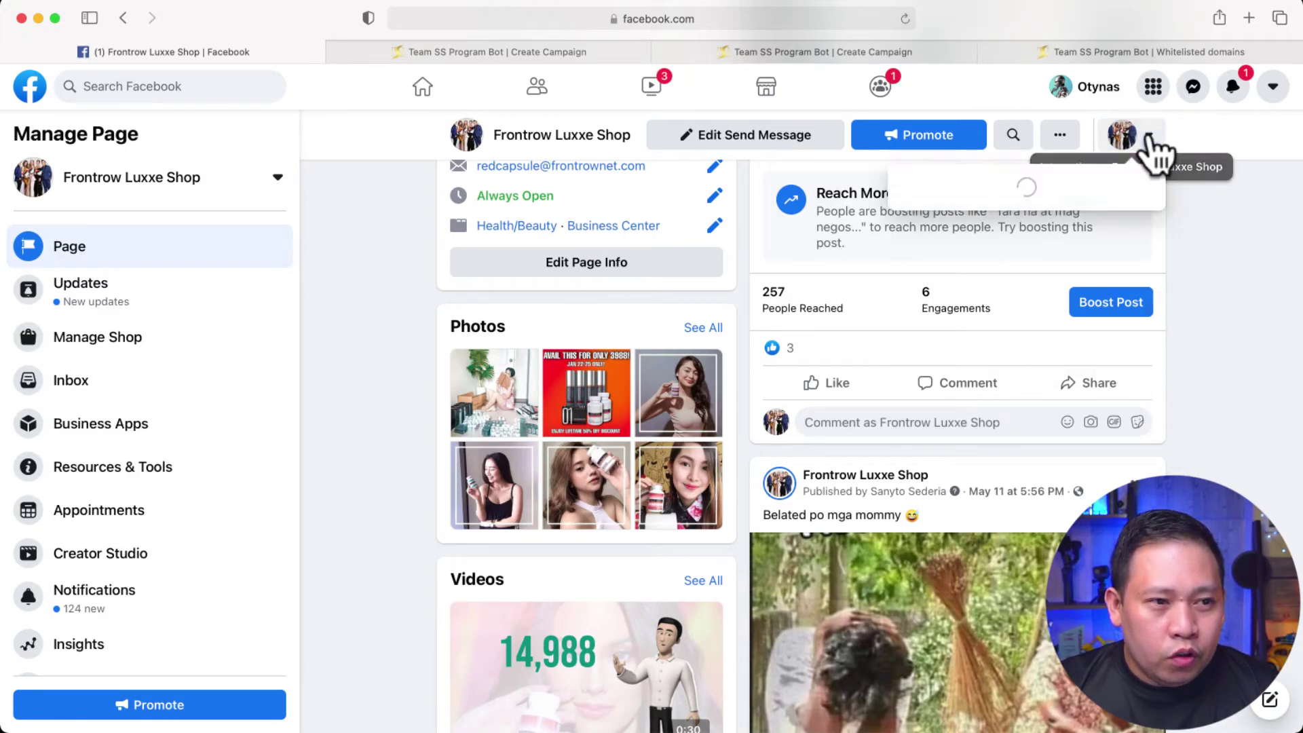
left_click(1285, 282)
scroll(1286, 285, "up", 10)
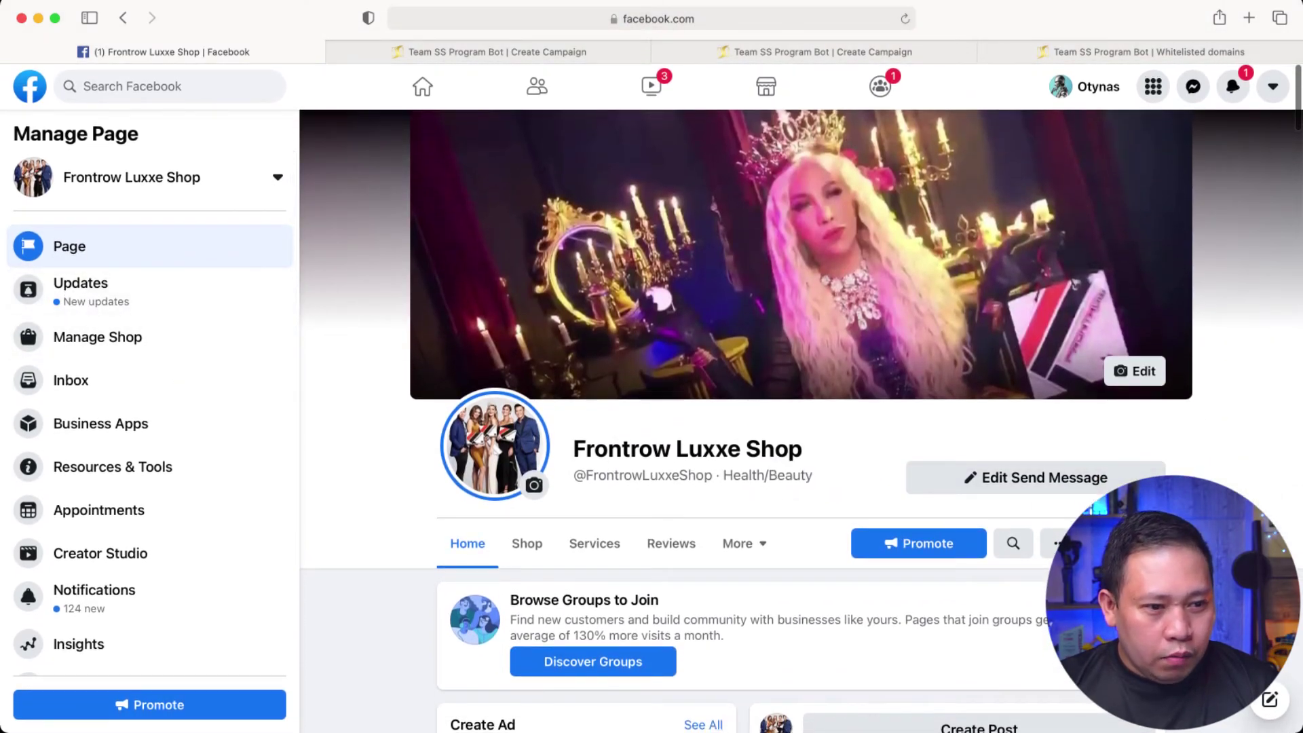
left_click(1058, 543)
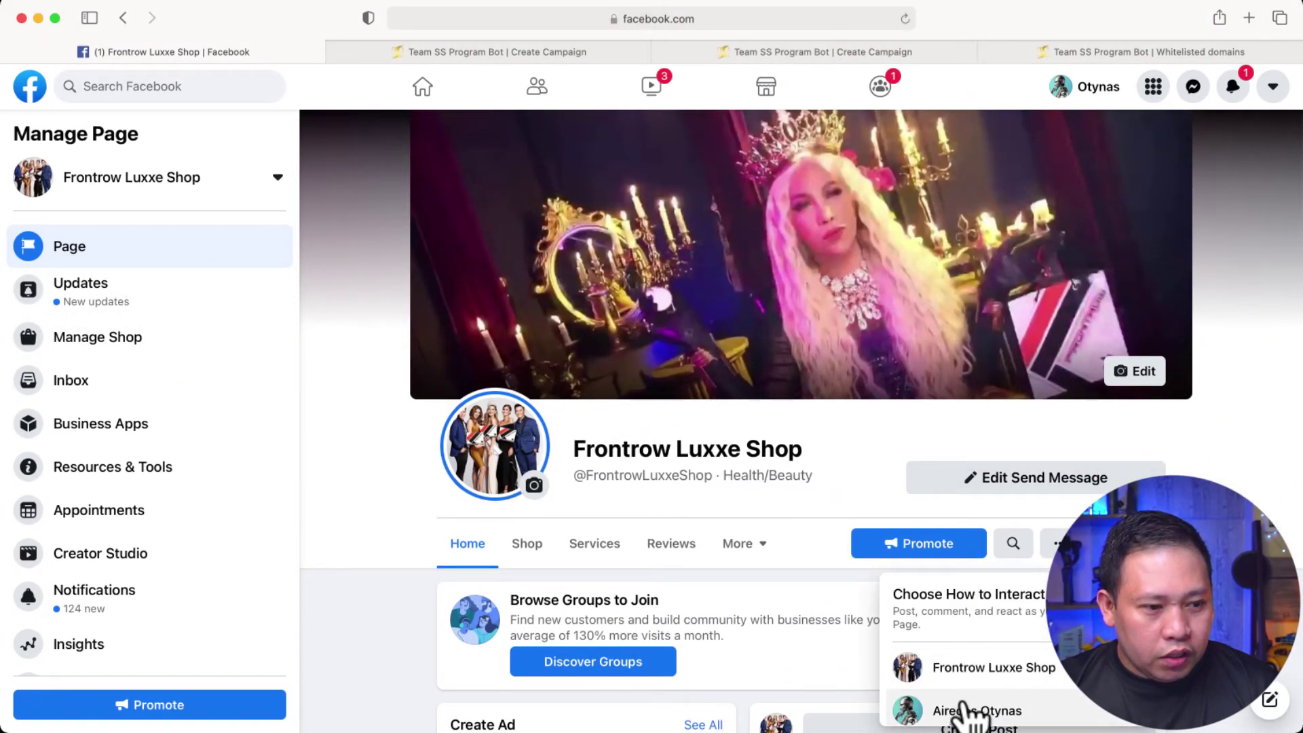
scroll(960, 713, "down", 3)
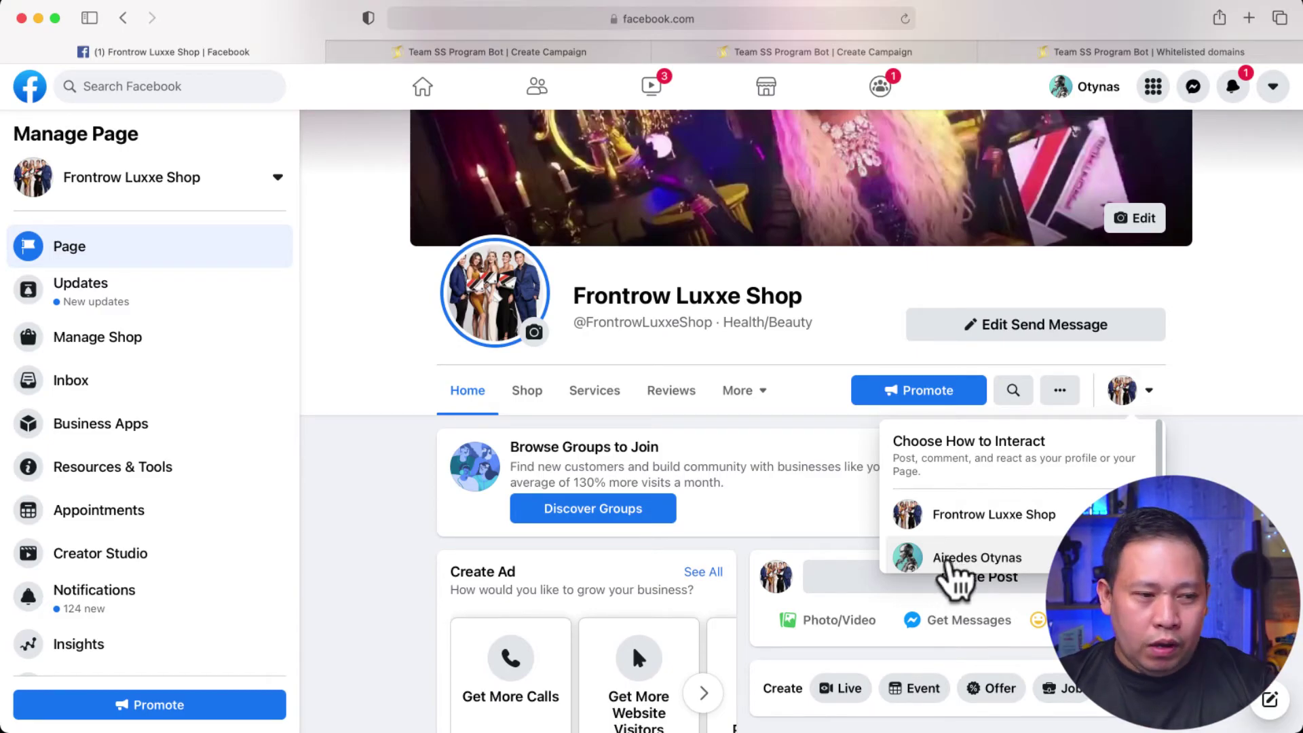
left_click(947, 560)
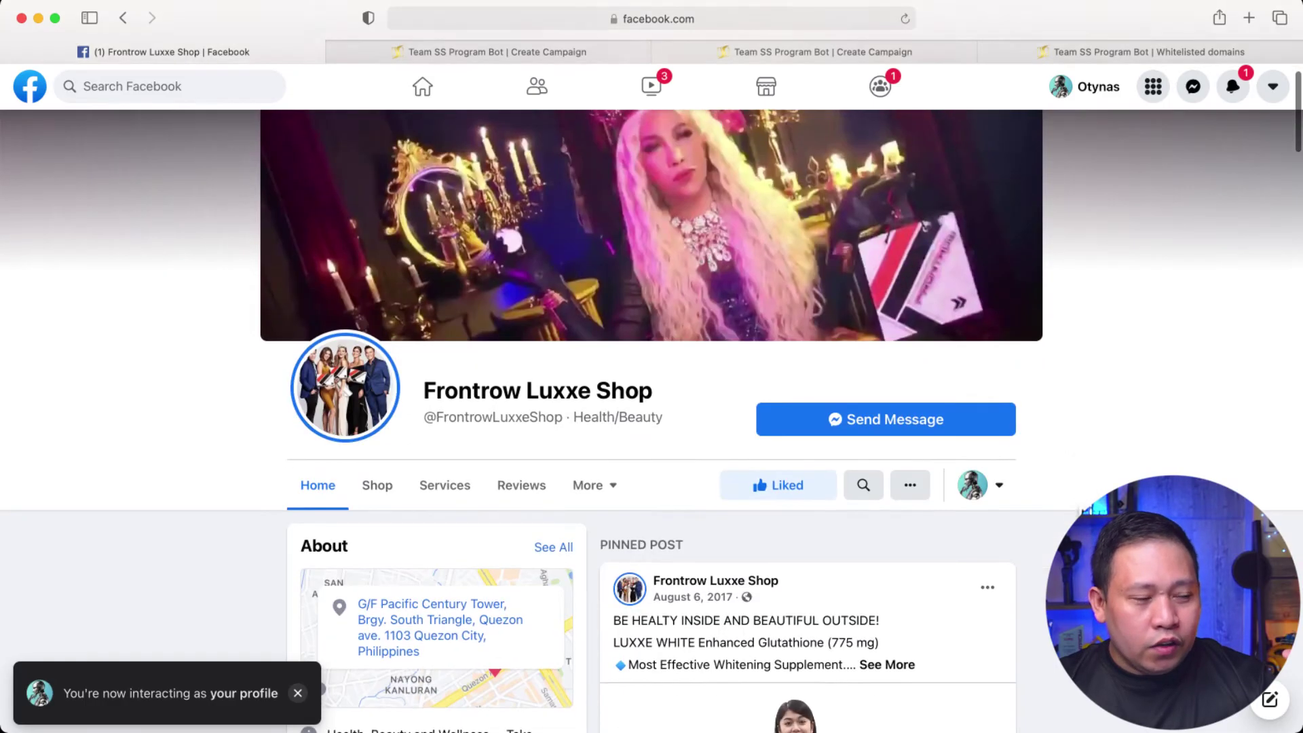
Look for the "Tara na at mag negosyo" post in the Frontrow Luxxe Shop page's feed
scroll(651, 421, "down", 1)
scroll(651, 421, "down", 3)
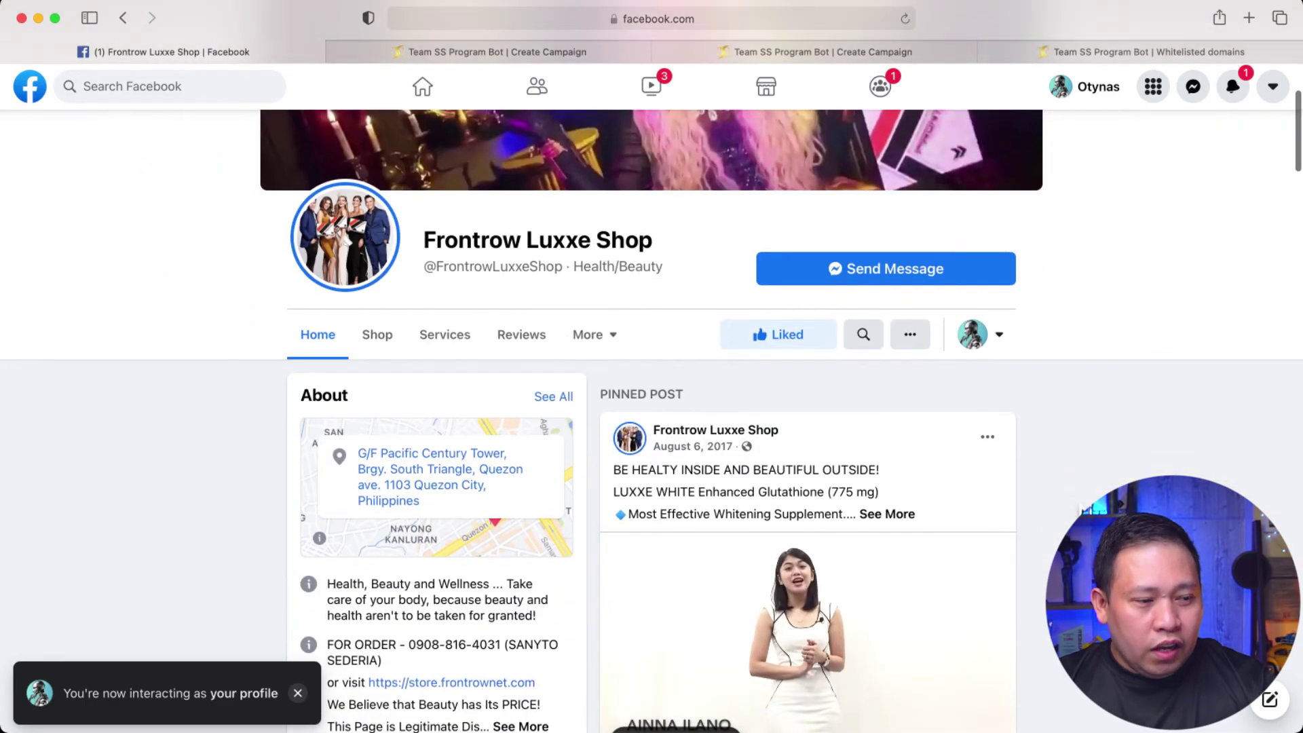